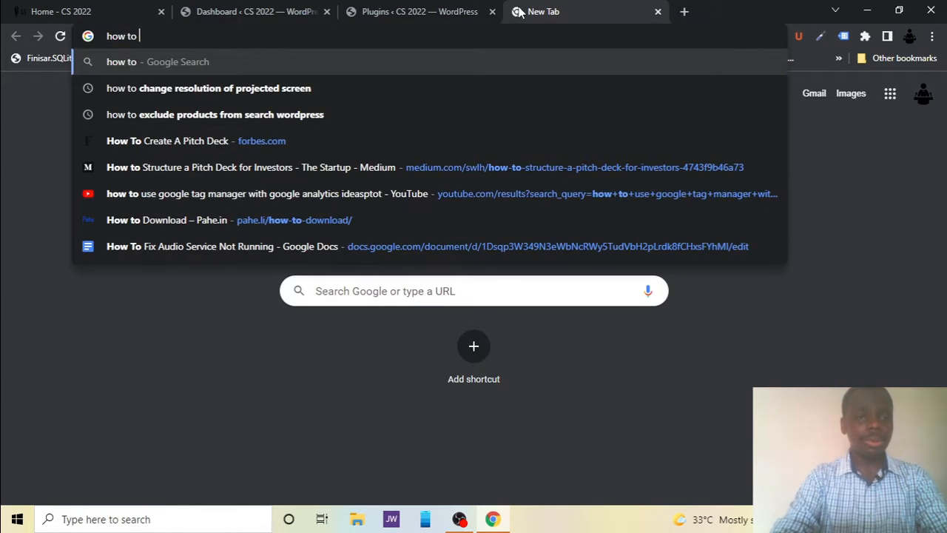
Search Google for "how to make an ecommerce website with wordpress"
{"action": "type", "text": "make an e"}
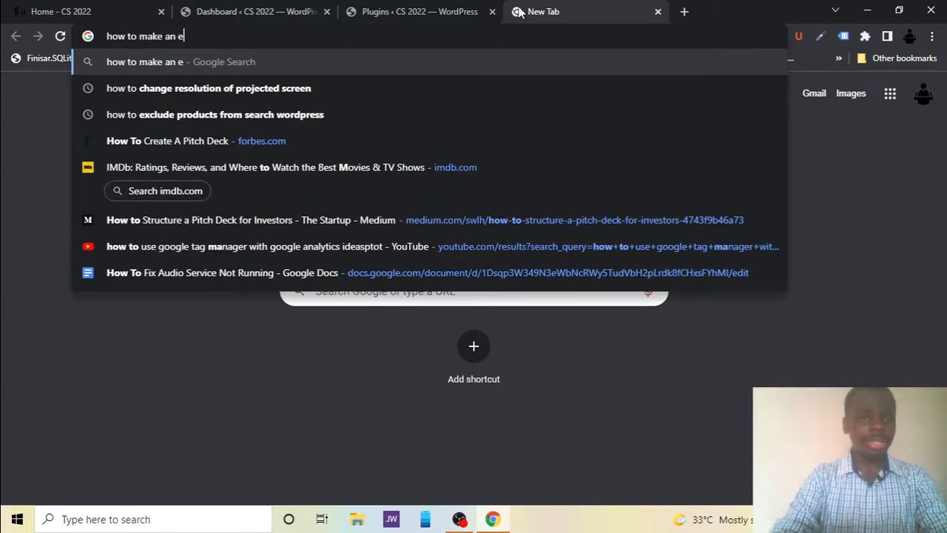
{"action": "type", "text": "comm"}
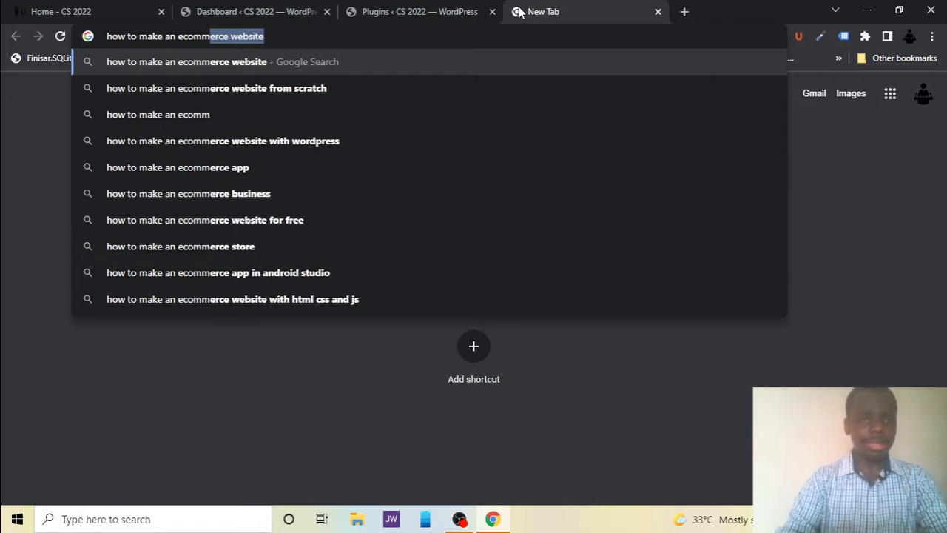
{"action": "key", "text": "Right"}
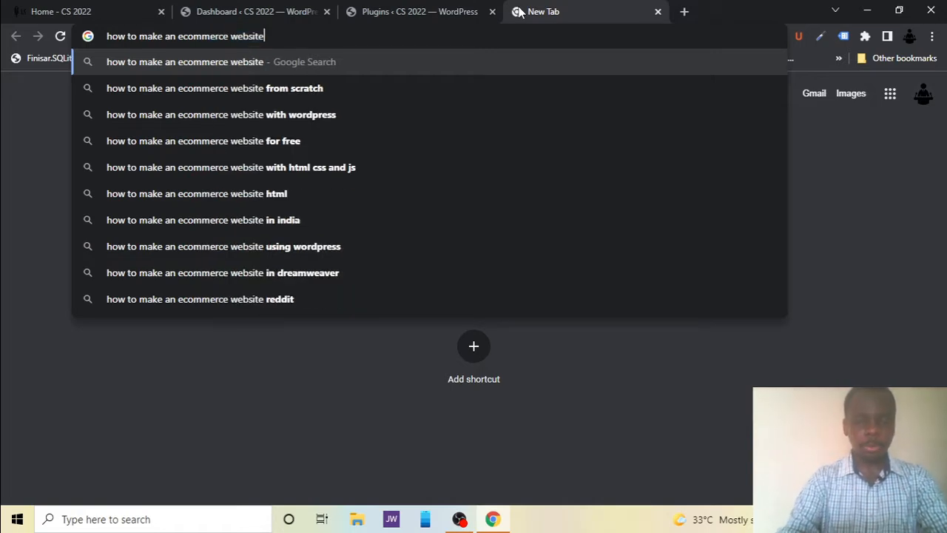
{"action": "key", "text": "Down"}
{"action": "key", "text": "Down"}
{"action": "key", "text": "Return"}
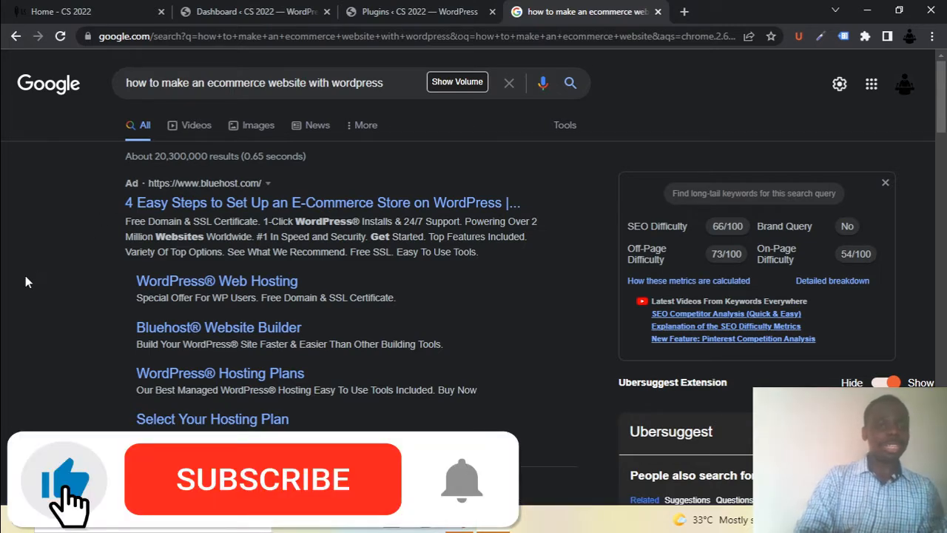
Look through the search results for the steps and plugins recommended for building an ecommerce website with WordPress
{"action": "scroll", "coordinate": [26, 281], "scroll_direction": "down", "scroll_amount": 3}
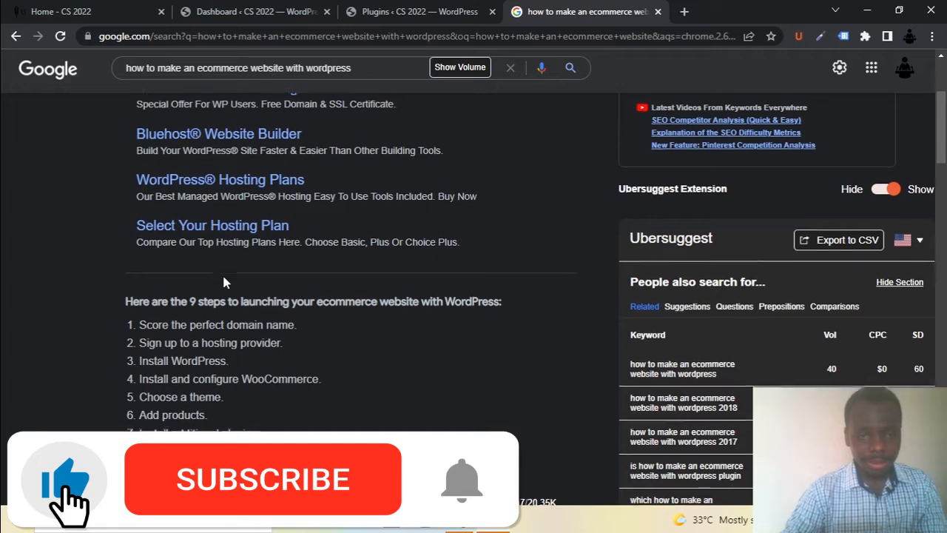
{"action": "scroll", "coordinate": [226, 283], "scroll_direction": "down", "scroll_amount": 1}
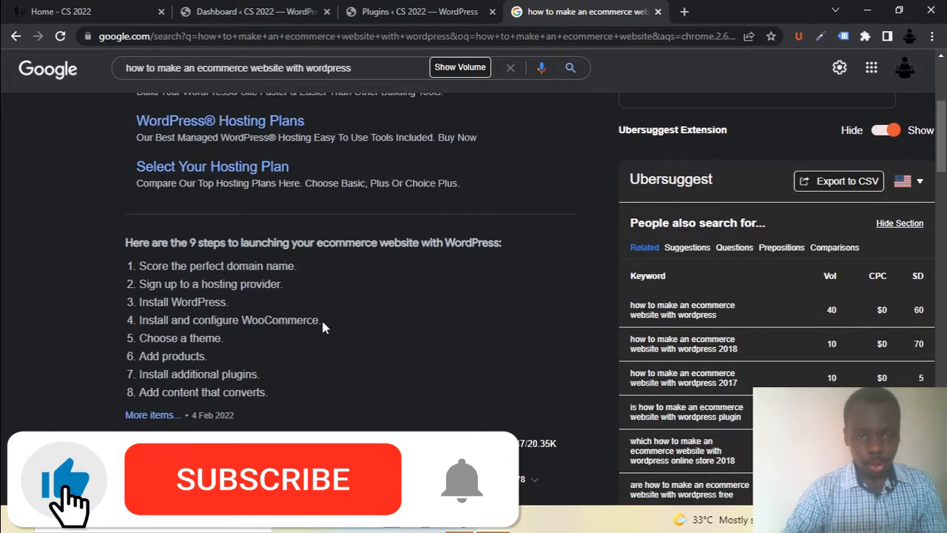
{"action": "scroll", "coordinate": [322, 328], "scroll_direction": "down", "scroll_amount": 5}
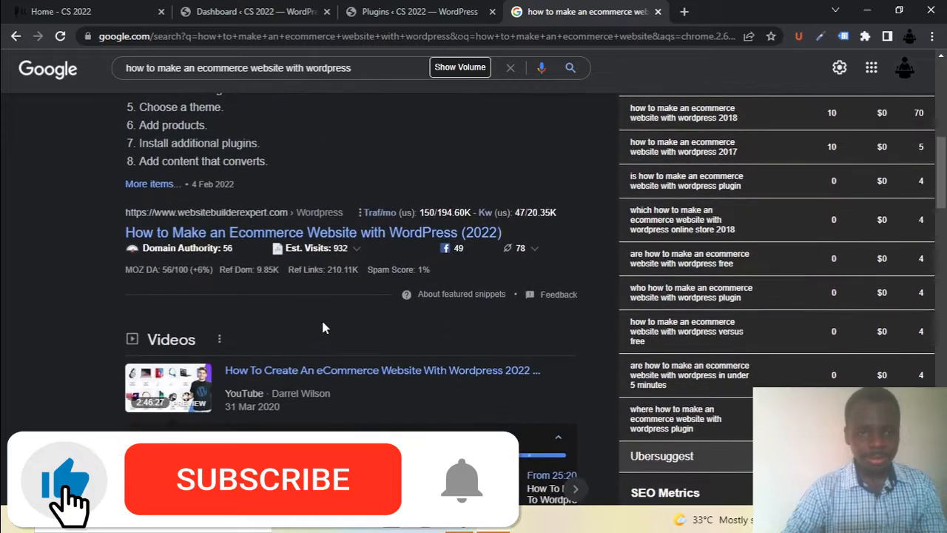
{"action": "scroll", "coordinate": [323, 328], "scroll_direction": "down", "scroll_amount": 8}
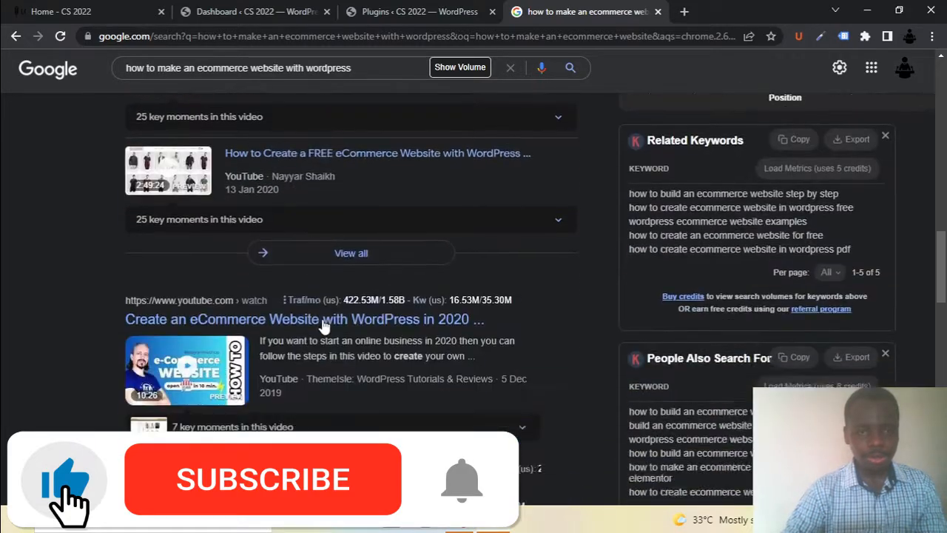
{"action": "scroll", "coordinate": [323, 326], "scroll_direction": "down", "scroll_amount": 2}
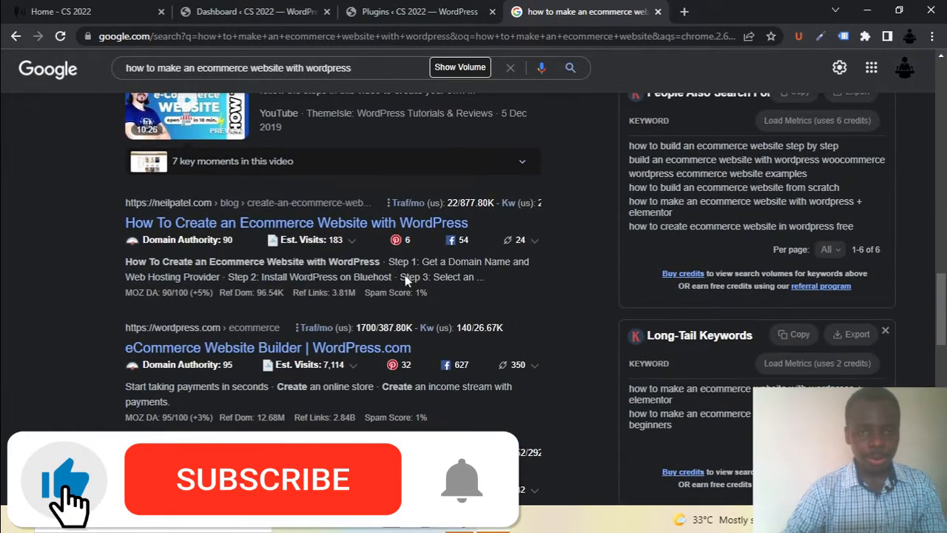
{"action": "scroll", "coordinate": [236, 350], "scroll_direction": "down", "scroll_amount": 2}
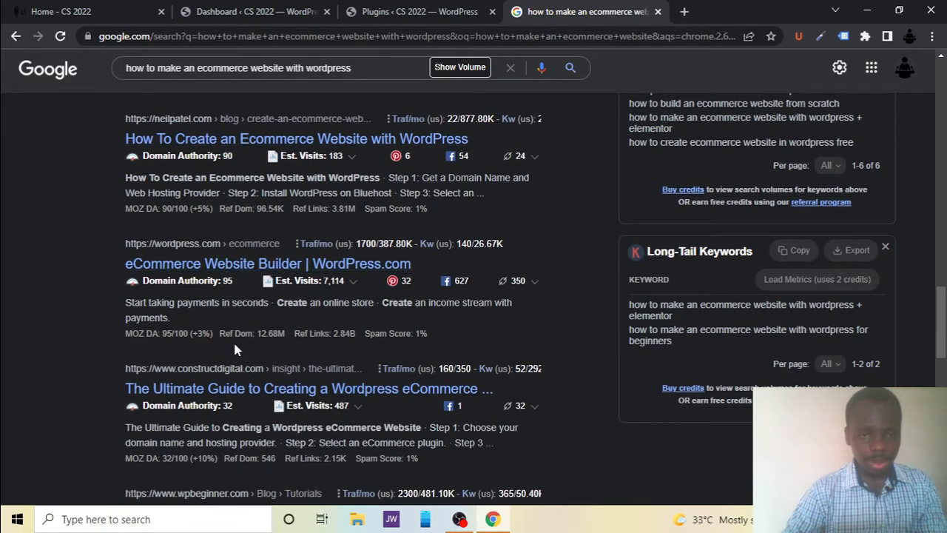
{"action": "scroll", "coordinate": [235, 348], "scroll_direction": "down", "scroll_amount": 2}
{"action": "scroll", "coordinate": [320, 350], "scroll_direction": "down", "scroll_amount": 3}
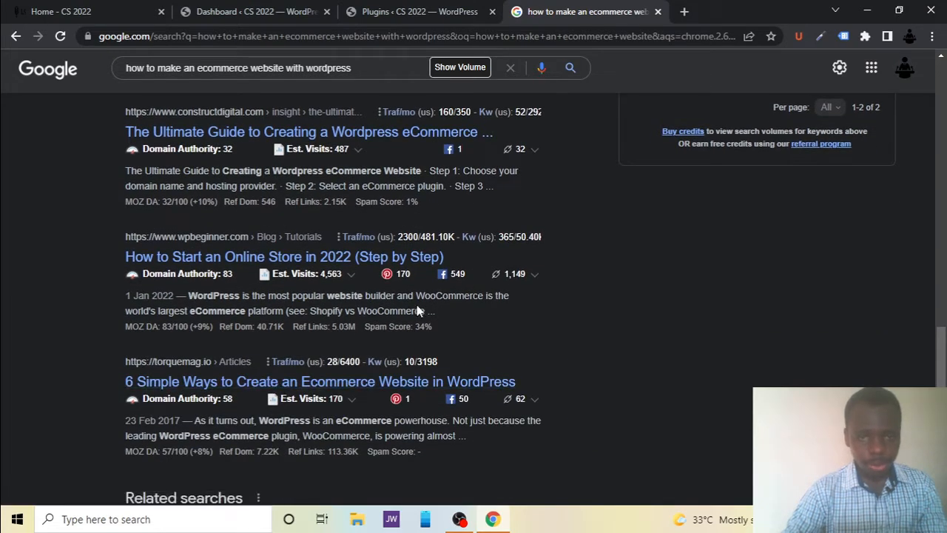
{"action": "mouse_move", "coordinate": [183, 452]}
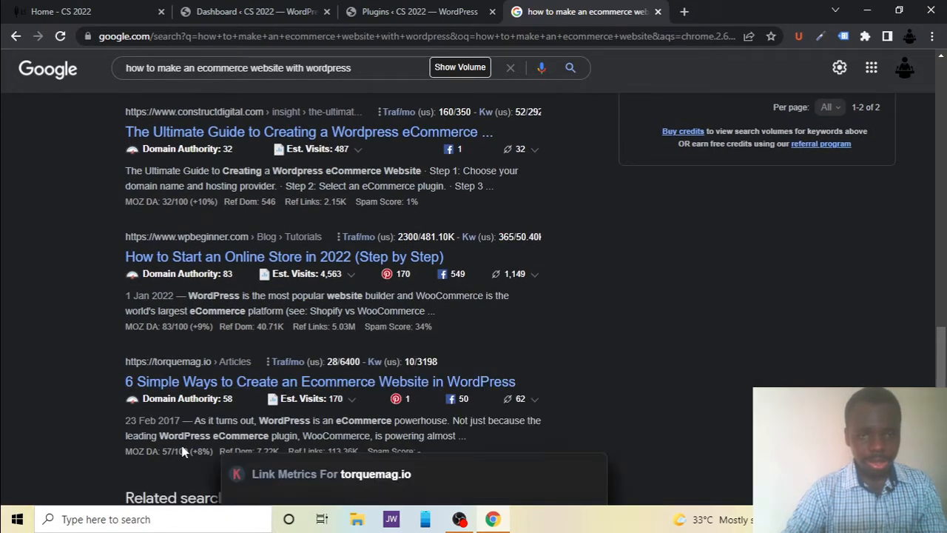
{"action": "scroll", "coordinate": [184, 452], "scroll_direction": "down", "scroll_amount": 3}
{"action": "scroll", "coordinate": [3, 402], "scroll_direction": "down", "scroll_amount": 5}
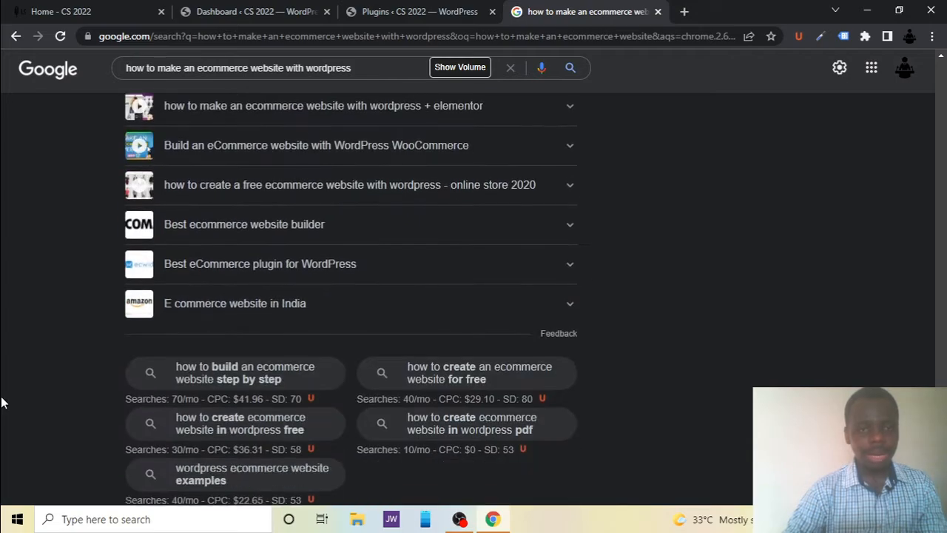
{"action": "scroll", "coordinate": [3, 402], "scroll_direction": "down", "scroll_amount": 3}
{"action": "scroll", "coordinate": [3, 401], "scroll_direction": "up", "scroll_amount": 15}
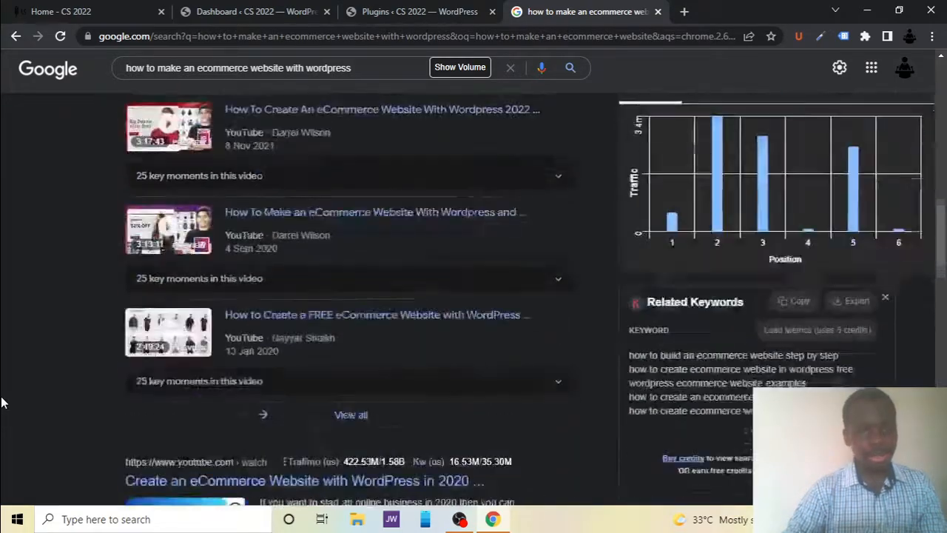
{"action": "scroll", "coordinate": [3, 402], "scroll_direction": "up", "scroll_amount": 9}
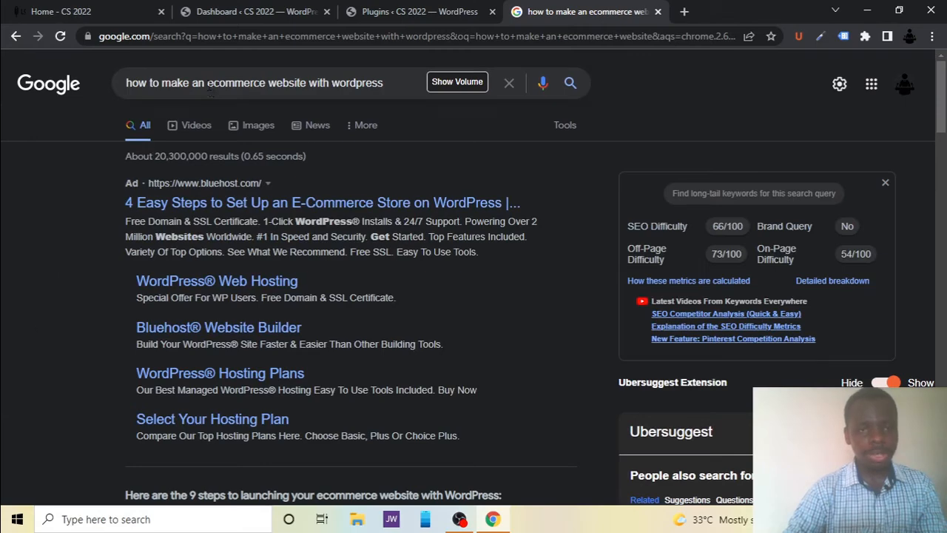
Shorten the Google query to "ecommerce website with wordpress", rerun the search and look through the results
{"action": "left_click_drag", "start_coordinate": [210, 83], "coordinate": [43, 52]}
{"action": "key", "text": "BackSpace"}
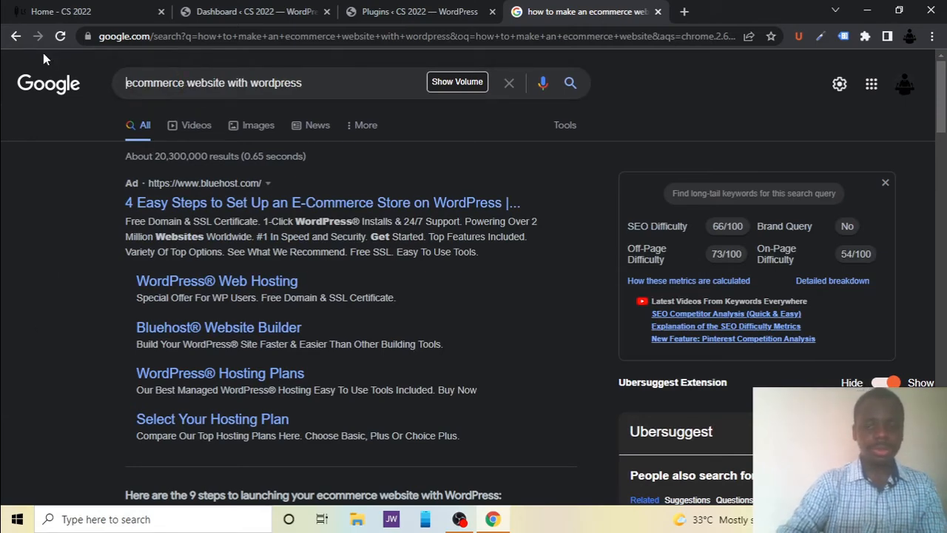
{"action": "key", "text": "Return"}
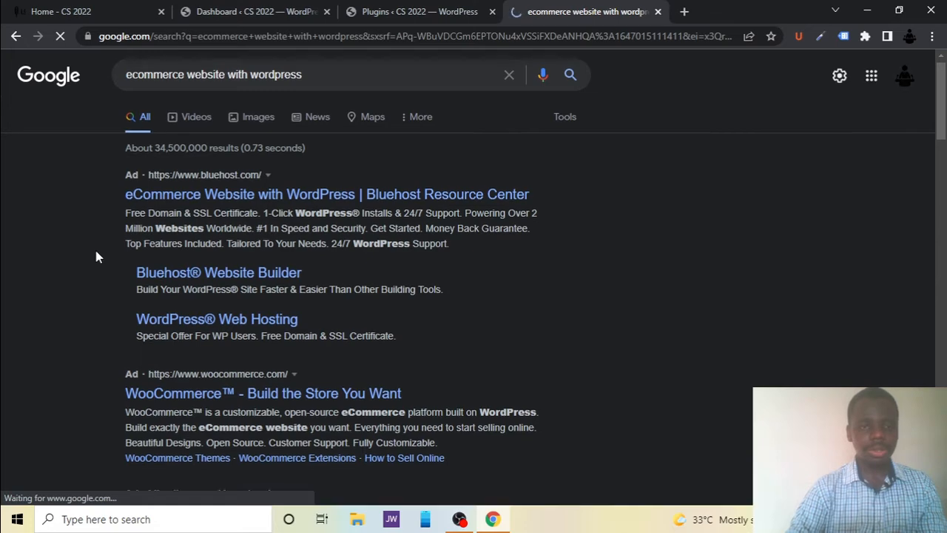
{"action": "scroll", "coordinate": [96, 257], "scroll_direction": "down", "scroll_amount": 5}
{"action": "scroll", "coordinate": [95, 257], "scroll_direction": "down", "scroll_amount": 1}
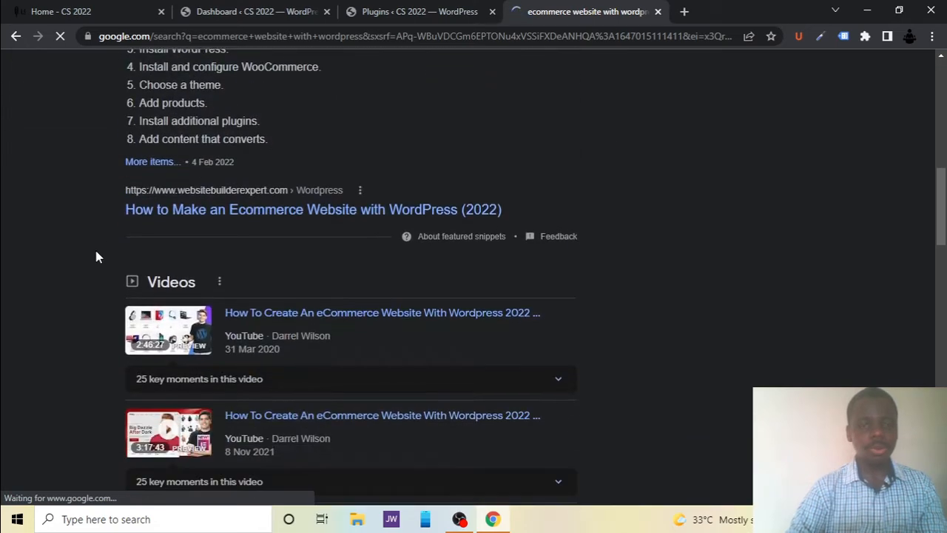
{"action": "scroll", "coordinate": [95, 257], "scroll_direction": "down", "scroll_amount": 6}
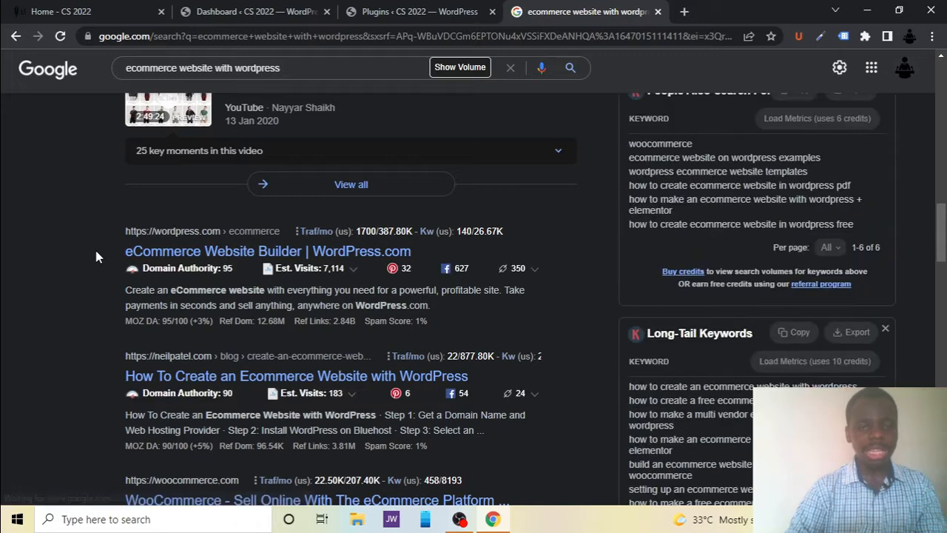
Return to the WordPress dashboard, close the Google results page and open the page for adding new plugins
{"action": "left_click", "coordinate": [280, 9]}
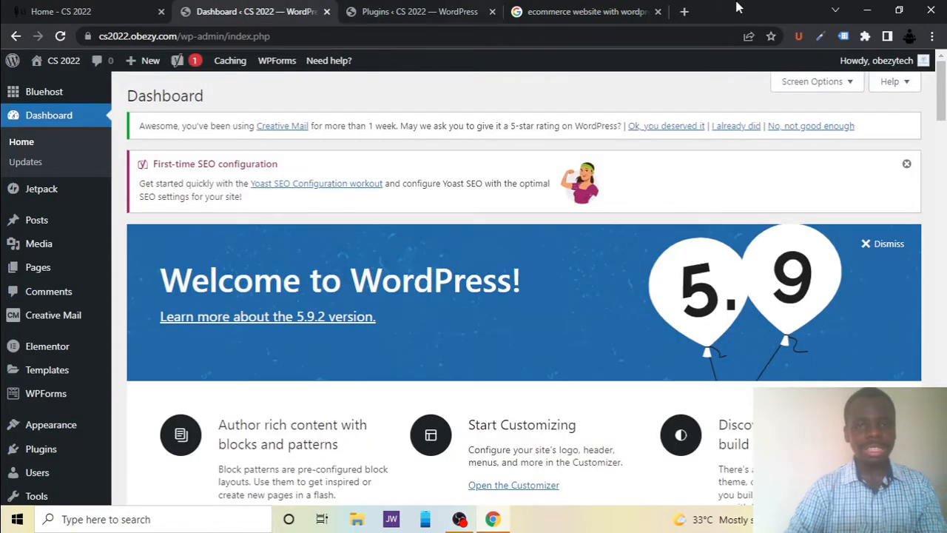
{"action": "left_click", "coordinate": [658, 11]}
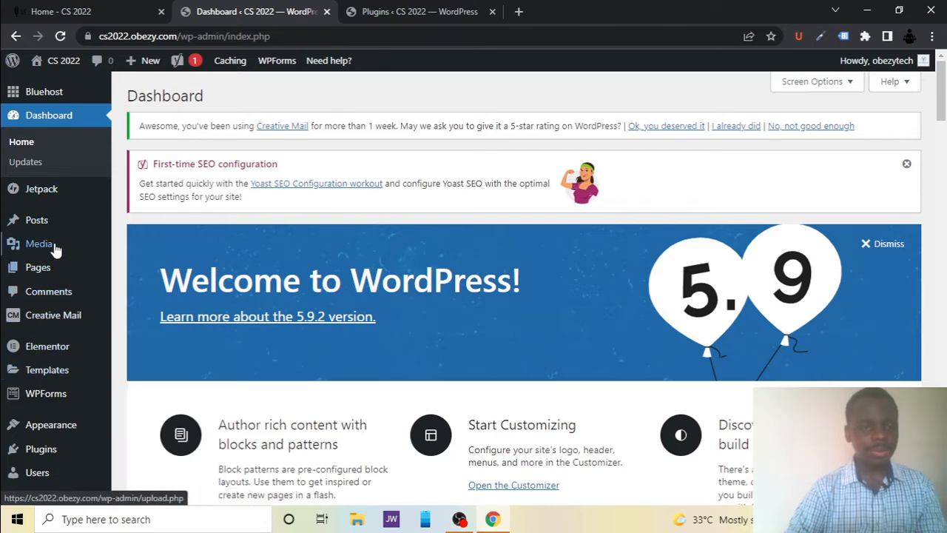
{"action": "mouse_move", "coordinate": [55, 250]}
{"action": "scroll", "coordinate": [56, 250], "scroll_direction": "down", "scroll_amount": 1}
{"action": "mouse_move", "coordinate": [44, 395]}
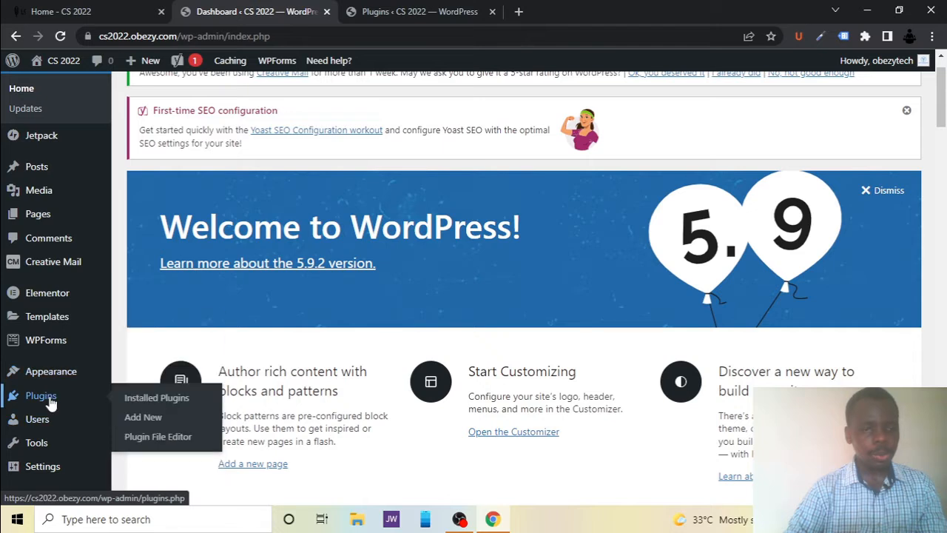
{"action": "left_click", "coordinate": [184, 425]}
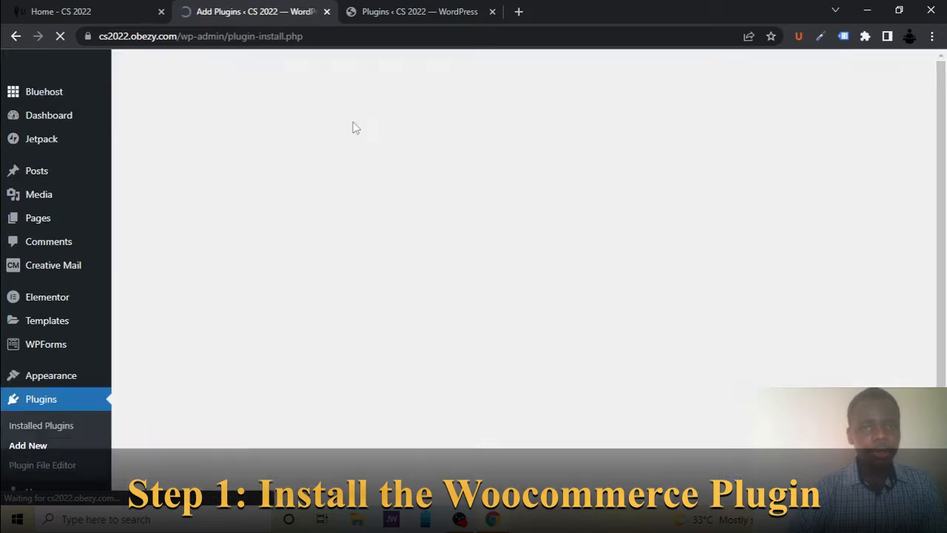
{"action": "left_click", "coordinate": [420, 9]}
{"action": "scroll", "coordinate": [350, 189], "scroll_direction": "up", "scroll_amount": 10}
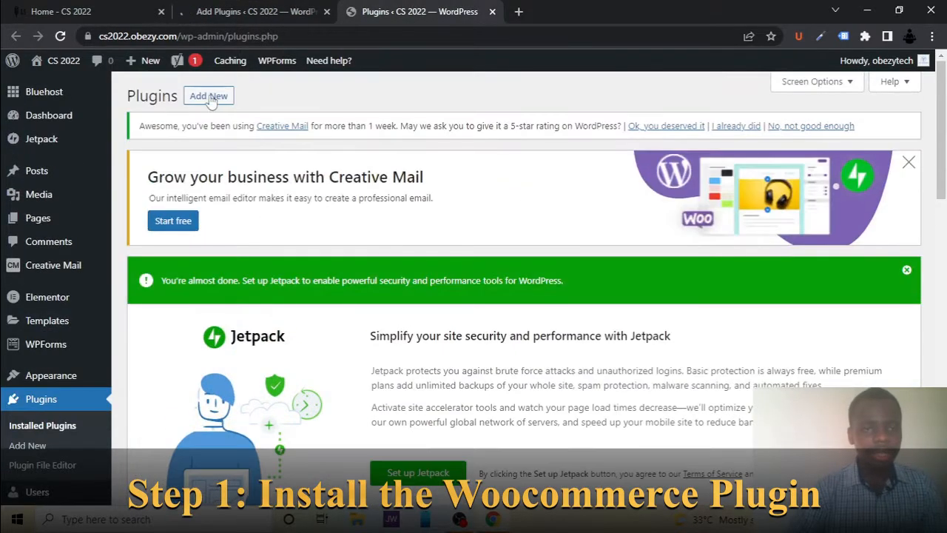
{"action": "left_click", "coordinate": [239, 9]}
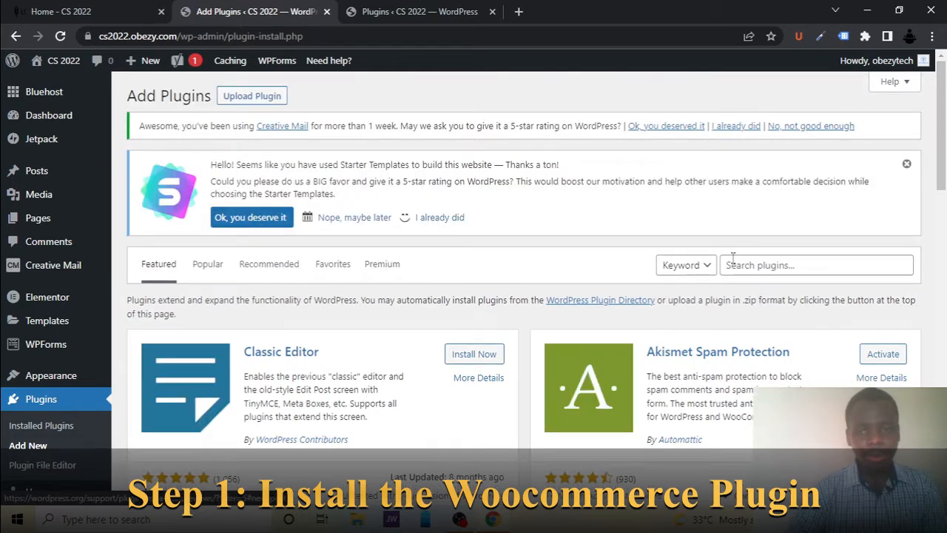
Search the available plugins for "woocommerce"
{"action": "left_click", "coordinate": [780, 261]}
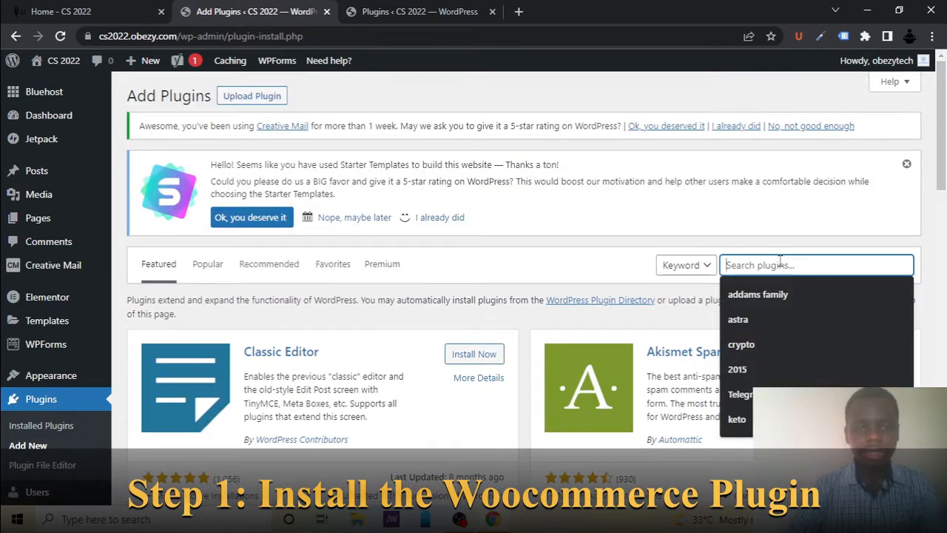
{"action": "type", "text": "woo"}
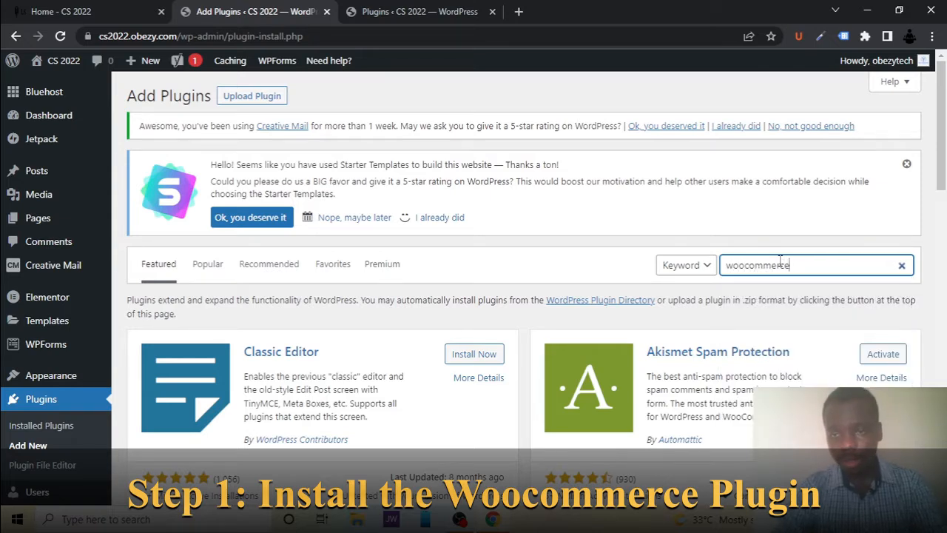
{"action": "type", "text": "commerce"}
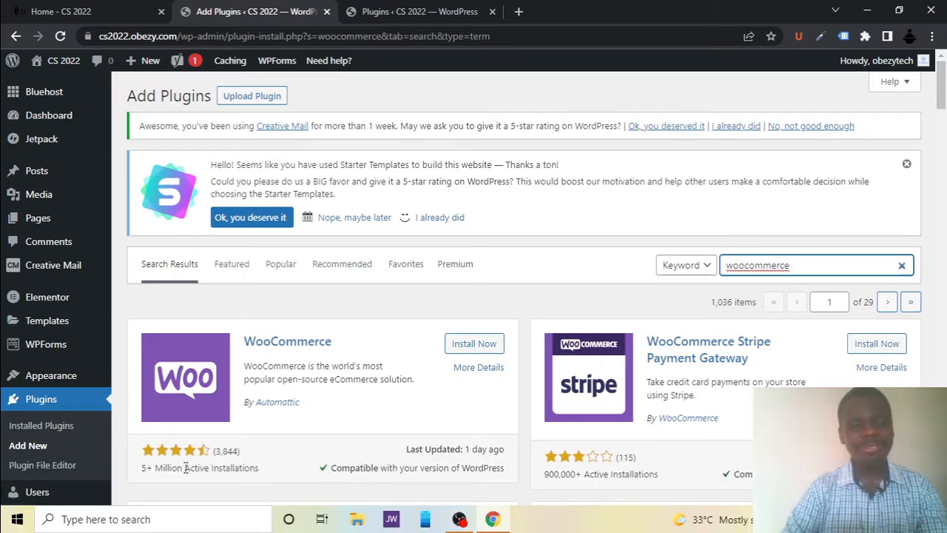
Install and activate the WooCommerce plugin by Automattic, closing the spare Plugins page
{"action": "left_click", "coordinate": [466, 350]}
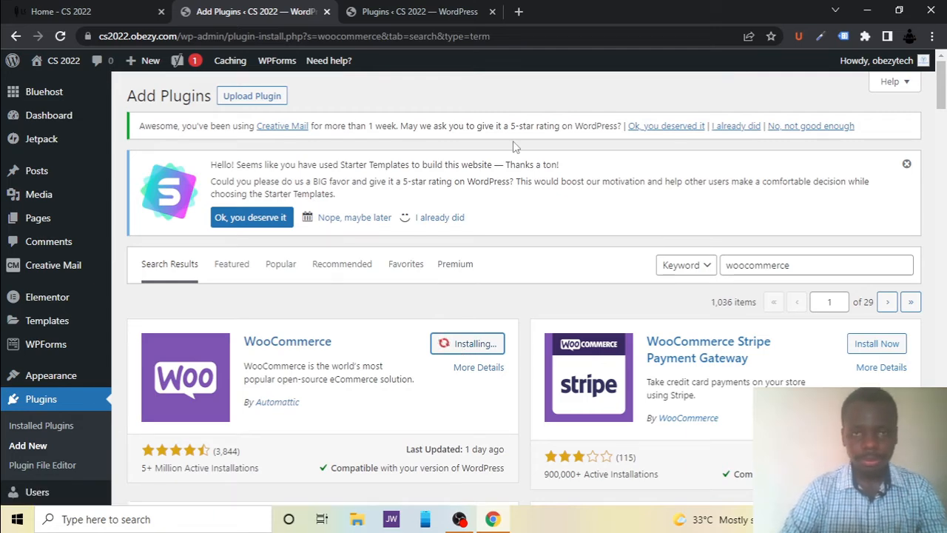
{"action": "scroll", "coordinate": [516, 148], "scroll_direction": "down", "scroll_amount": 3}
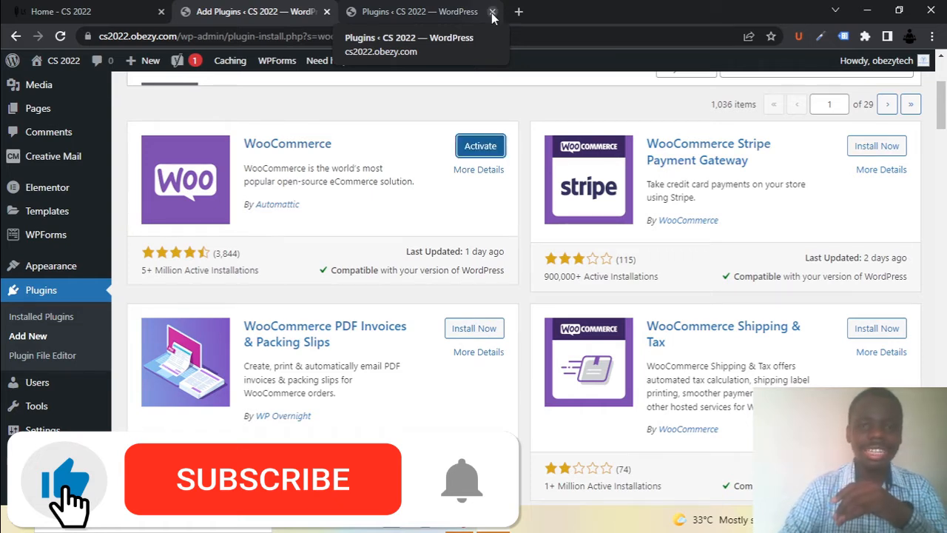
{"action": "left_click", "coordinate": [493, 12]}
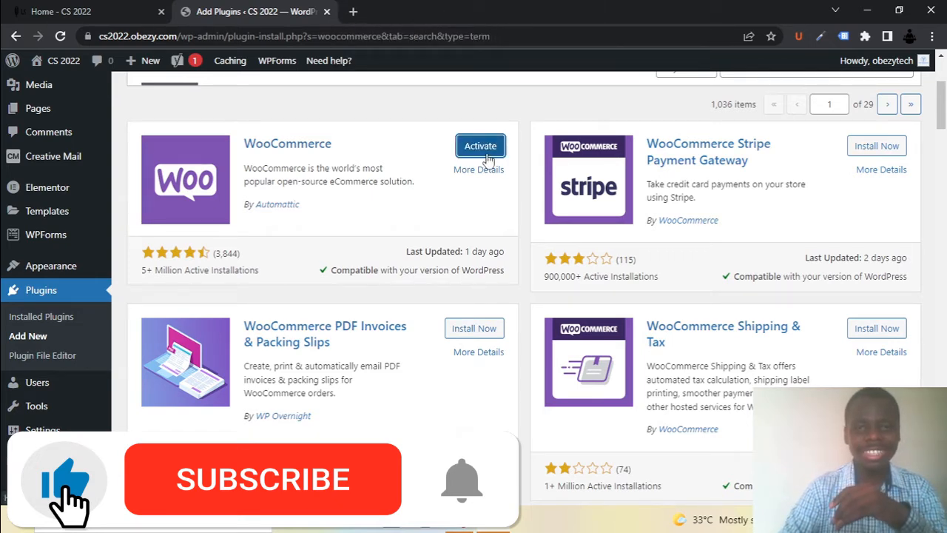
{"action": "left_click", "coordinate": [487, 154]}
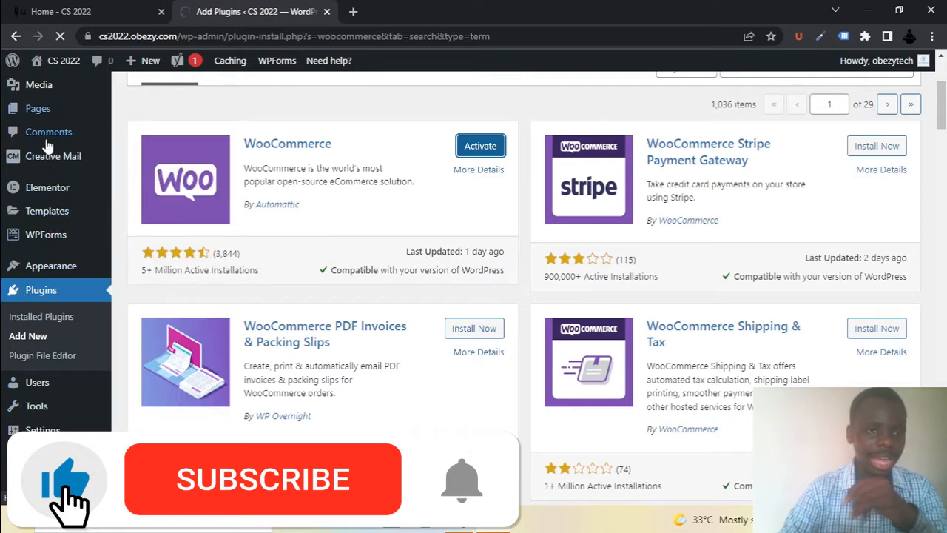
{"action": "scroll", "coordinate": [45, 142], "scroll_direction": "up", "scroll_amount": 1}
{"action": "scroll", "coordinate": [47, 146], "scroll_direction": "up", "scroll_amount": 1}
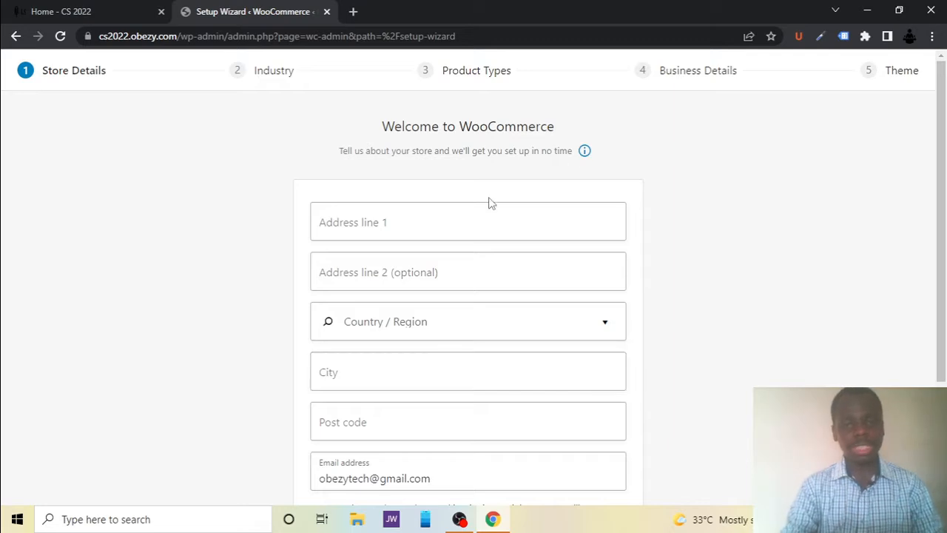
{"action": "scroll", "coordinate": [464, 215], "scroll_direction": "down", "scroll_amount": 1}
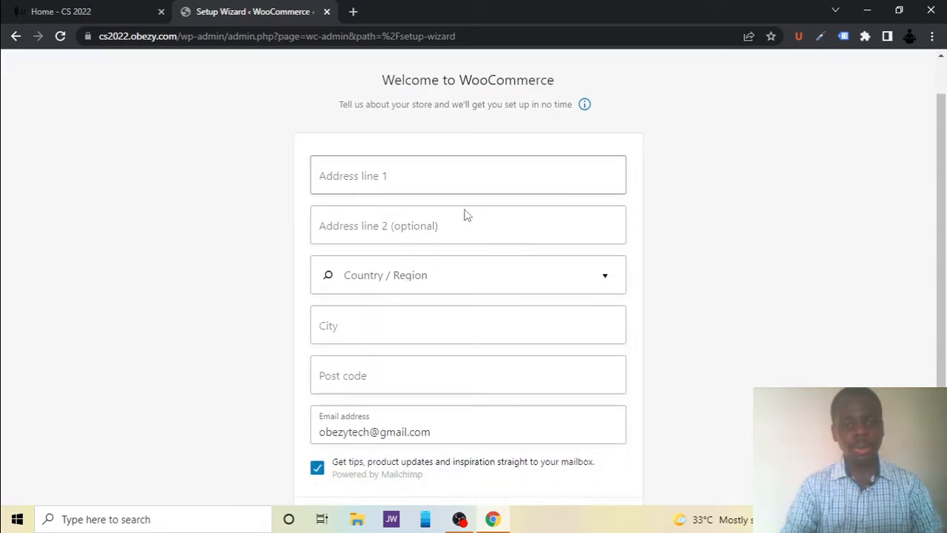
{"action": "scroll", "coordinate": [465, 214], "scroll_direction": "down", "scroll_amount": 1}
{"action": "scroll", "coordinate": [464, 215], "scroll_direction": "up", "scroll_amount": 2}
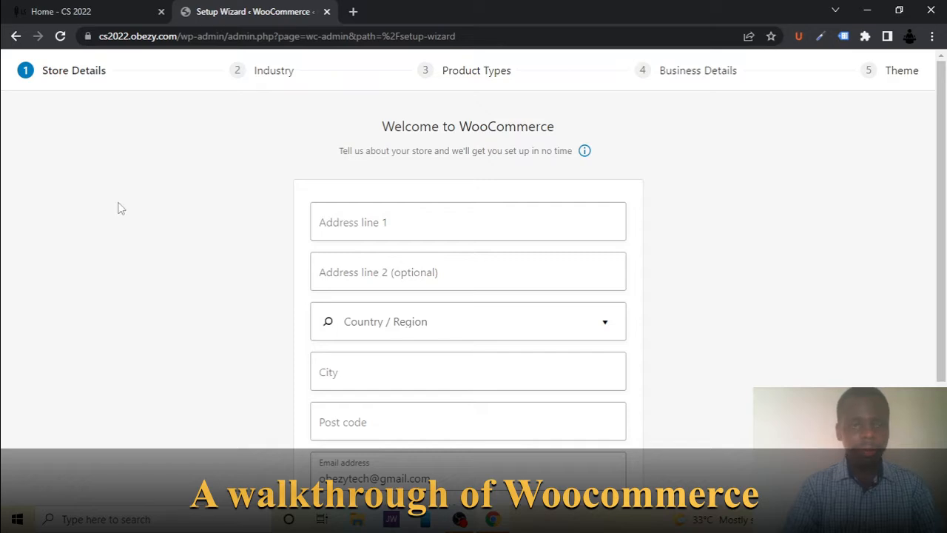
Skip the store details in the WooCommerce setup wizard, decline usage tracking and dismiss the welcome tour
{"action": "scroll", "coordinate": [144, 140], "scroll_direction": "down", "scroll_amount": 2}
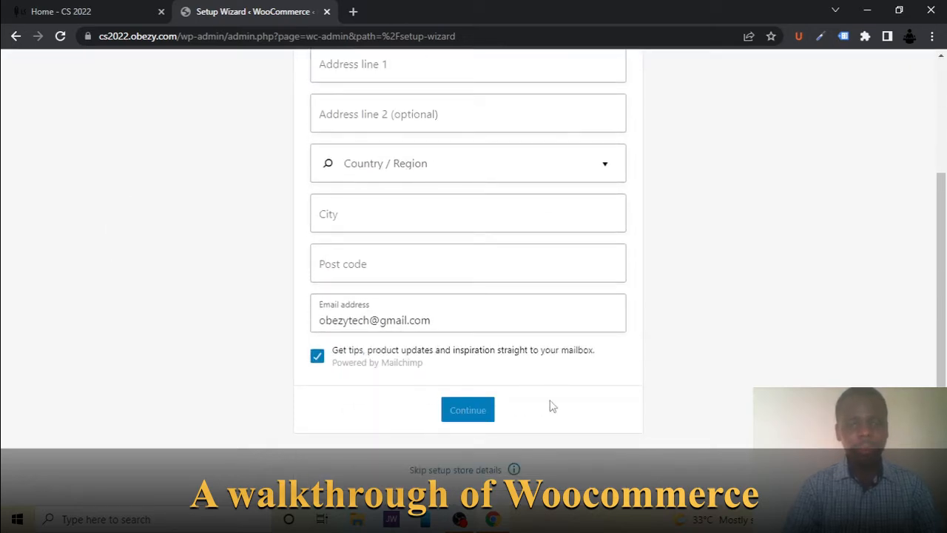
{"action": "left_click", "coordinate": [428, 471]}
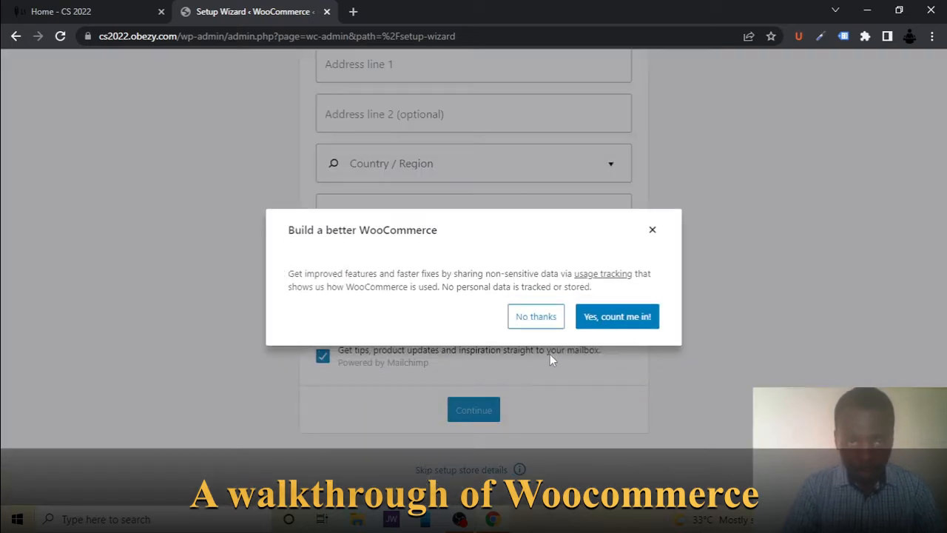
{"action": "left_click", "coordinate": [531, 319]}
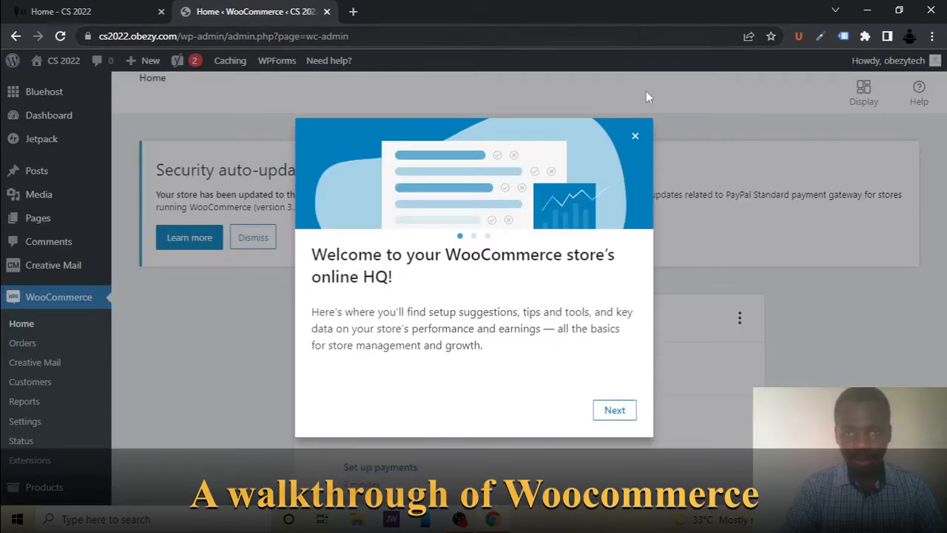
{"action": "left_click", "coordinate": [635, 138]}
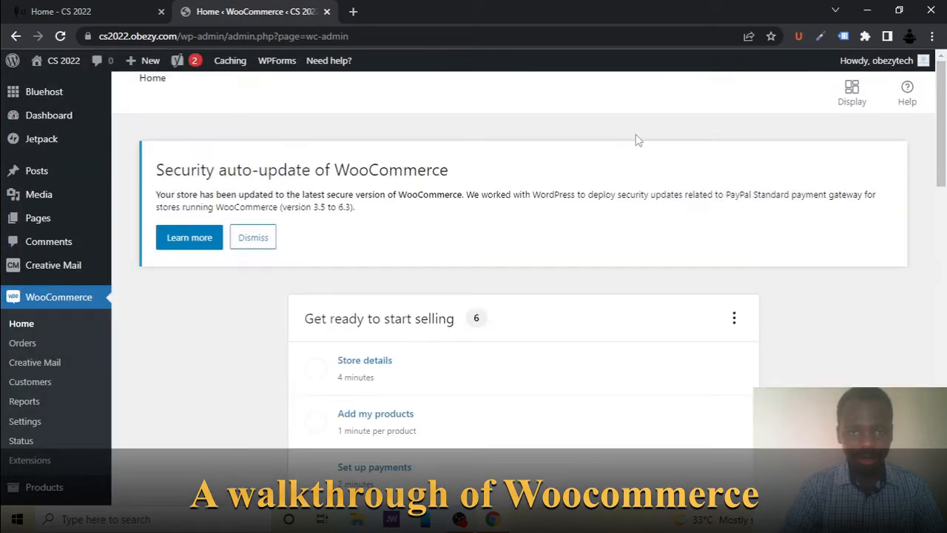
Look over the WooCommerce home page and the Products, Analytics and Marketing sections added to the dashboard
{"action": "scroll", "coordinate": [584, 242], "scroll_direction": "down", "scroll_amount": 6}
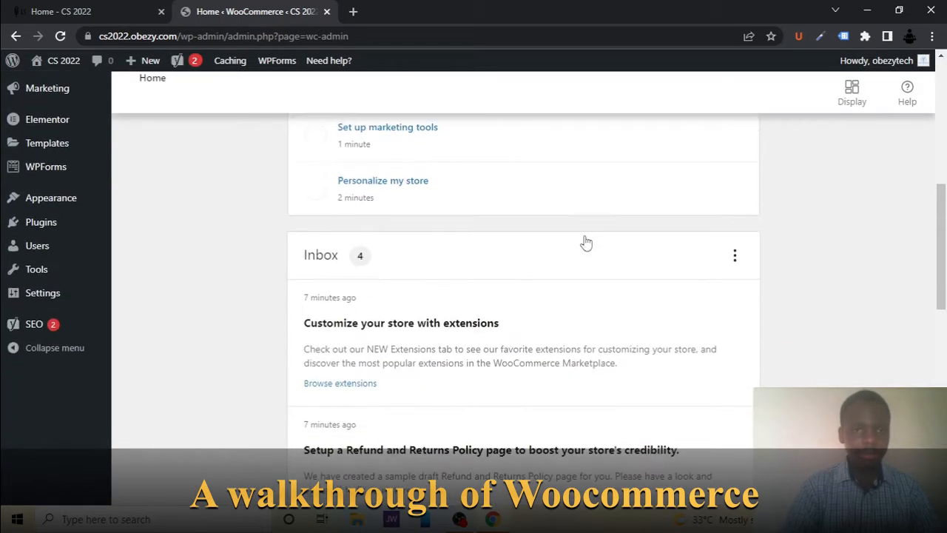
{"action": "scroll", "coordinate": [585, 242], "scroll_direction": "down", "scroll_amount": 2}
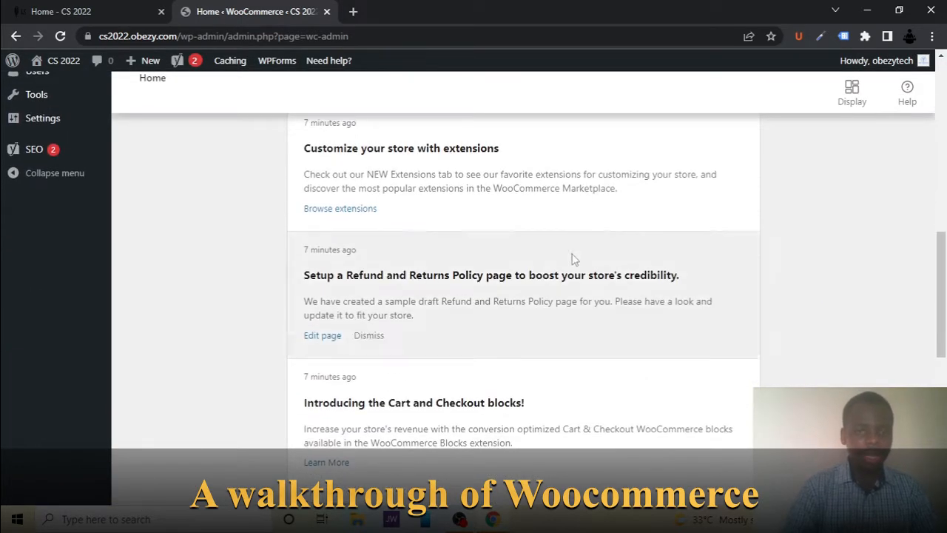
{"action": "scroll", "coordinate": [574, 260], "scroll_direction": "up", "scroll_amount": 9}
{"action": "scroll", "coordinate": [574, 259], "scroll_direction": "up", "scroll_amount": 1}
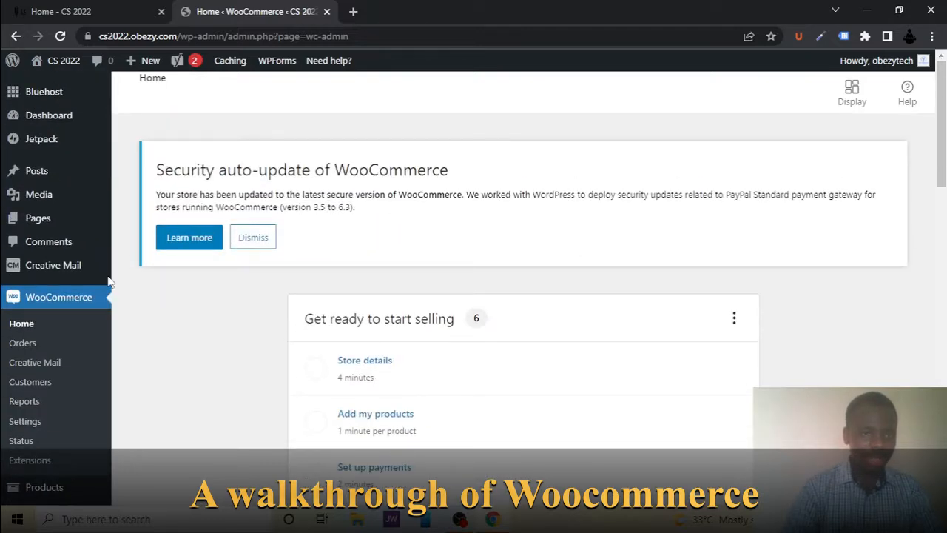
{"action": "scroll", "coordinate": [7, 414], "scroll_direction": "down", "scroll_amount": 3}
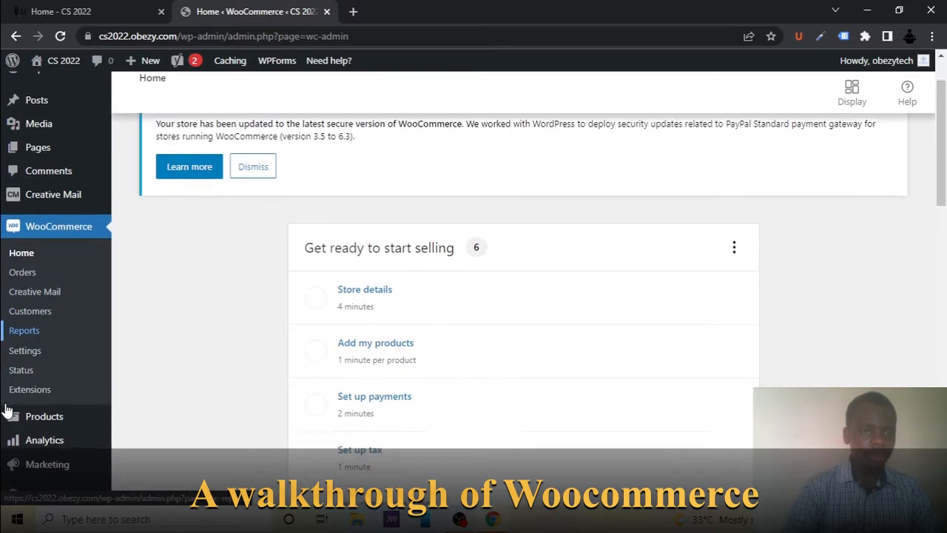
{"action": "scroll", "coordinate": [7, 410], "scroll_direction": "down", "scroll_amount": 1}
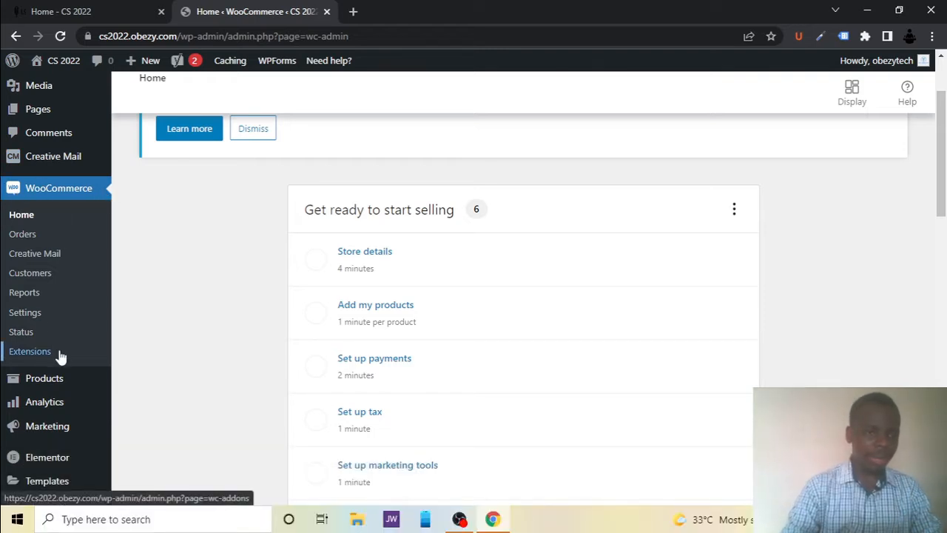
{"action": "mouse_move", "coordinate": [46, 388]}
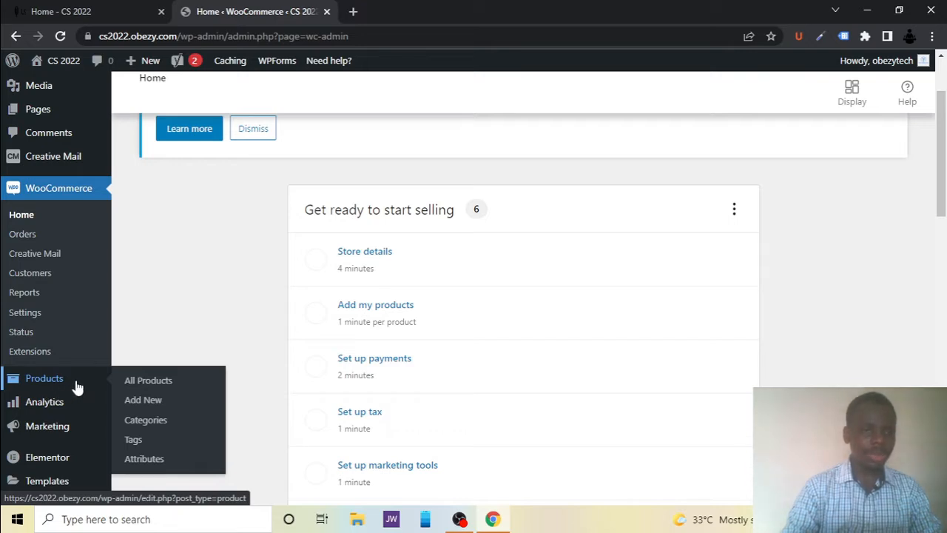
{"action": "mouse_move", "coordinate": [67, 406]}
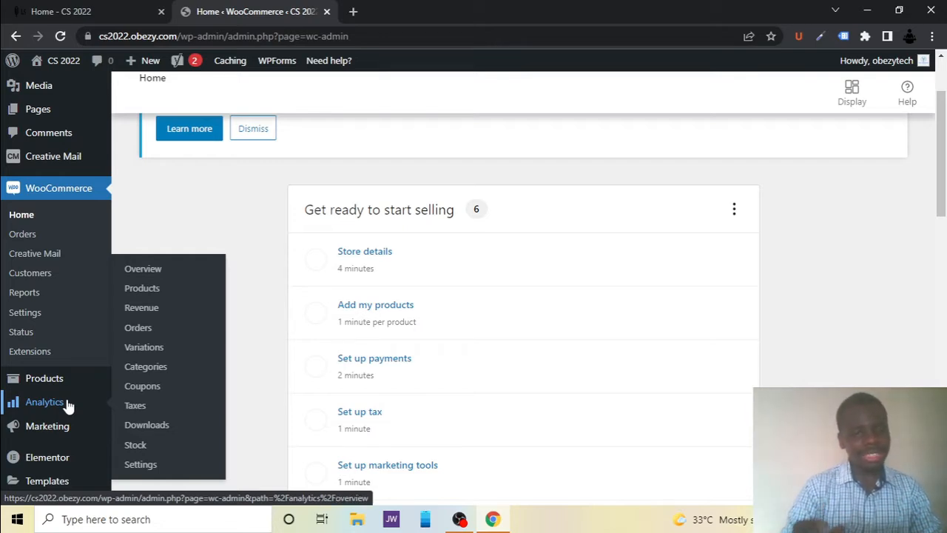
{"action": "mouse_move", "coordinate": [57, 438]}
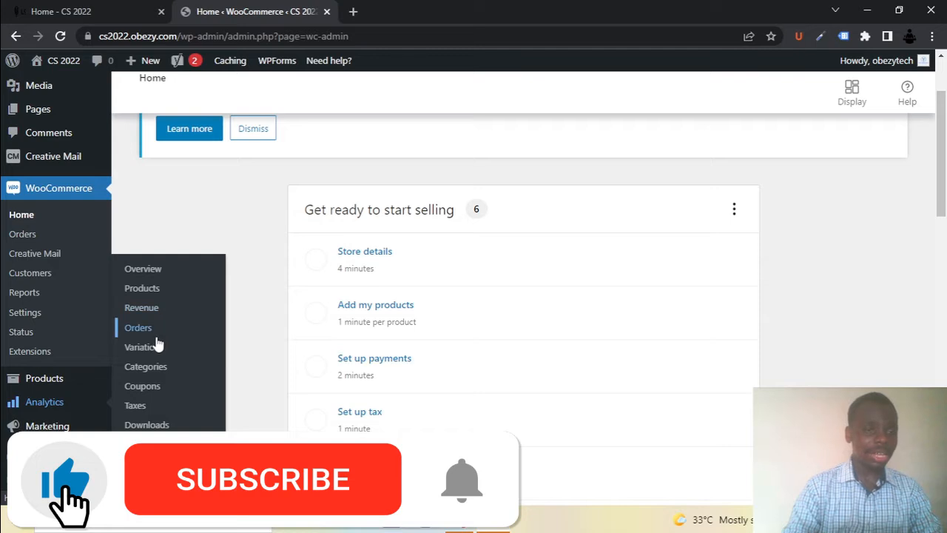
{"action": "mouse_move", "coordinate": [74, 380]}
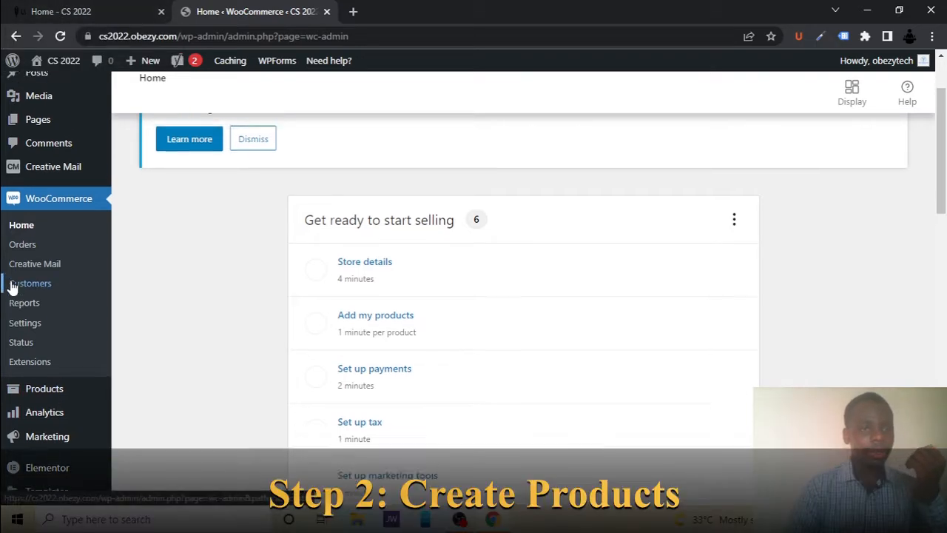
Open the list of all site pages in a new browser tab and review the pages, including those WooCommerce added
{"action": "scroll", "coordinate": [13, 287], "scroll_direction": "up", "scroll_amount": 1}
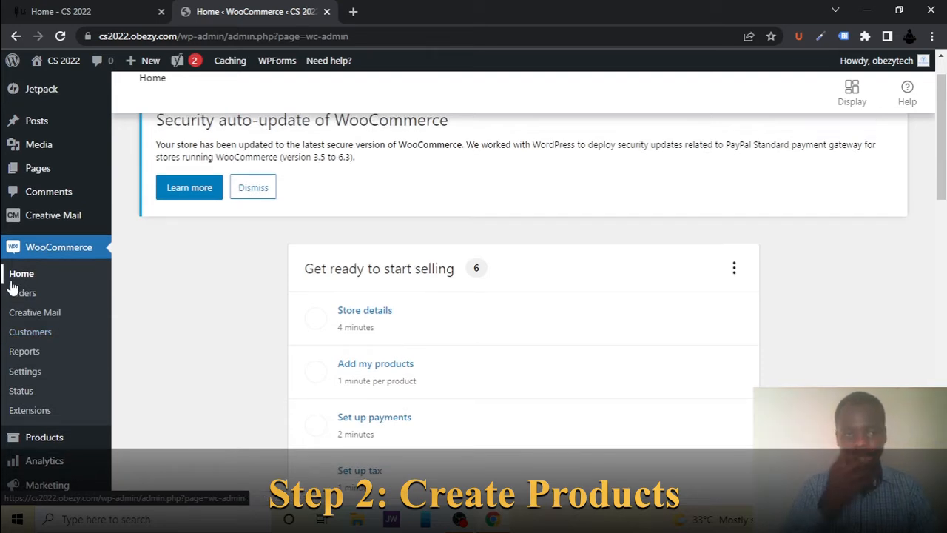
{"action": "mouse_move", "coordinate": [49, 167]}
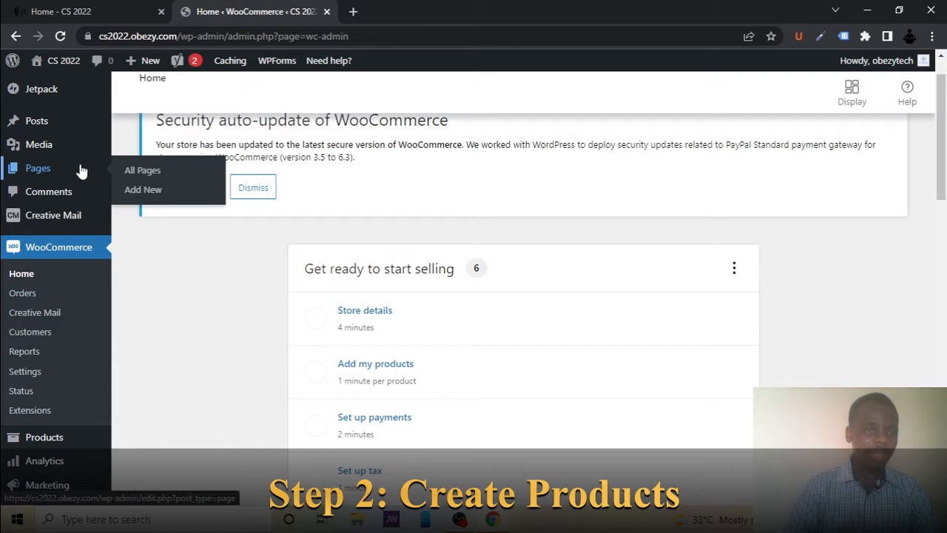
{"action": "right_click", "coordinate": [132, 173]}
{"action": "left_click", "coordinate": [150, 183]}
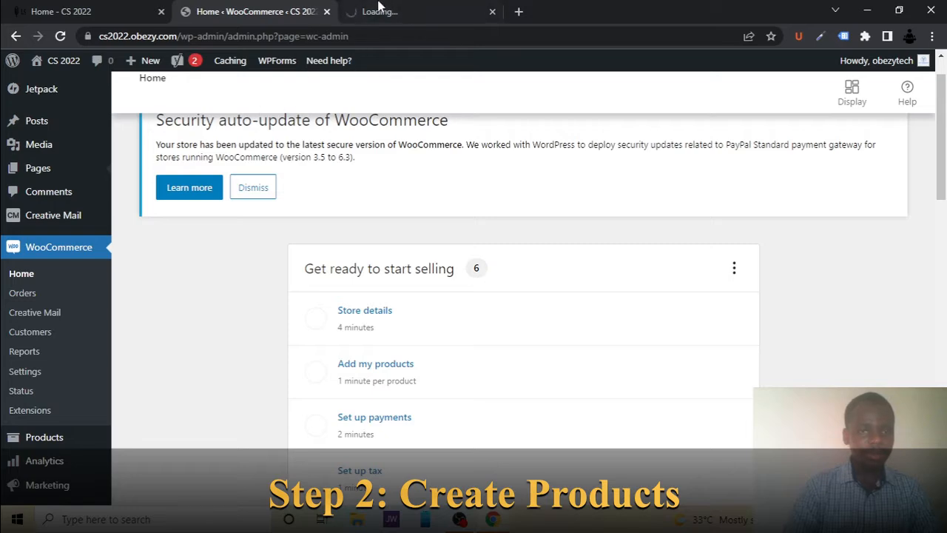
{"action": "left_click", "coordinate": [403, 9]}
{"action": "left_click", "coordinate": [207, 9]}
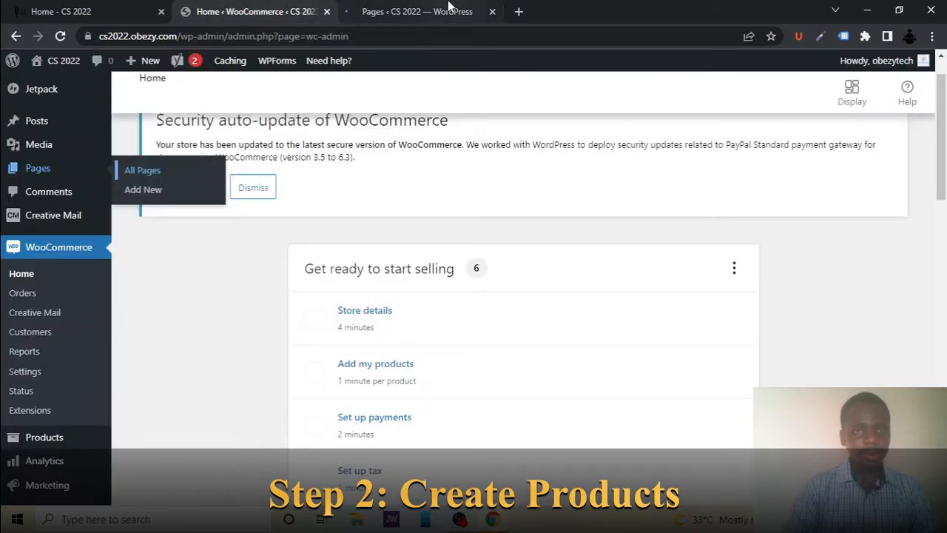
{"action": "left_click", "coordinate": [448, 11]}
{"action": "scroll", "coordinate": [344, 348], "scroll_direction": "down", "scroll_amount": 3}
{"action": "scroll", "coordinate": [344, 350], "scroll_direction": "down", "scroll_amount": 1}
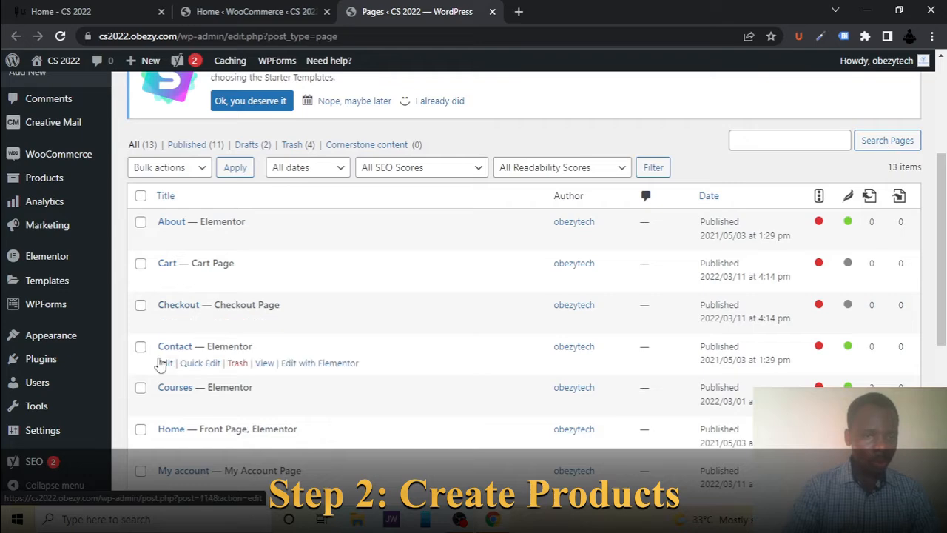
{"action": "scroll", "coordinate": [158, 364], "scroll_direction": "down", "scroll_amount": 3}
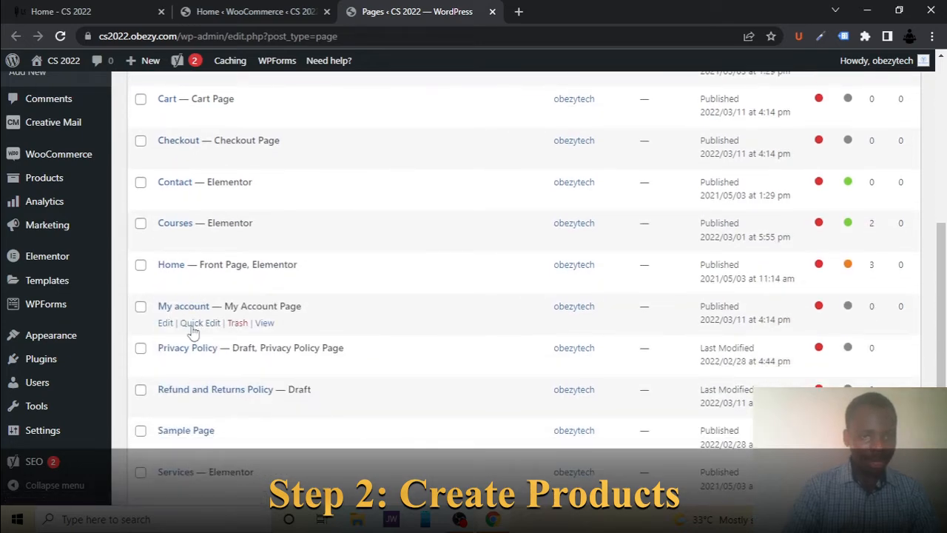
{"action": "scroll", "coordinate": [192, 331], "scroll_direction": "down", "scroll_amount": 2}
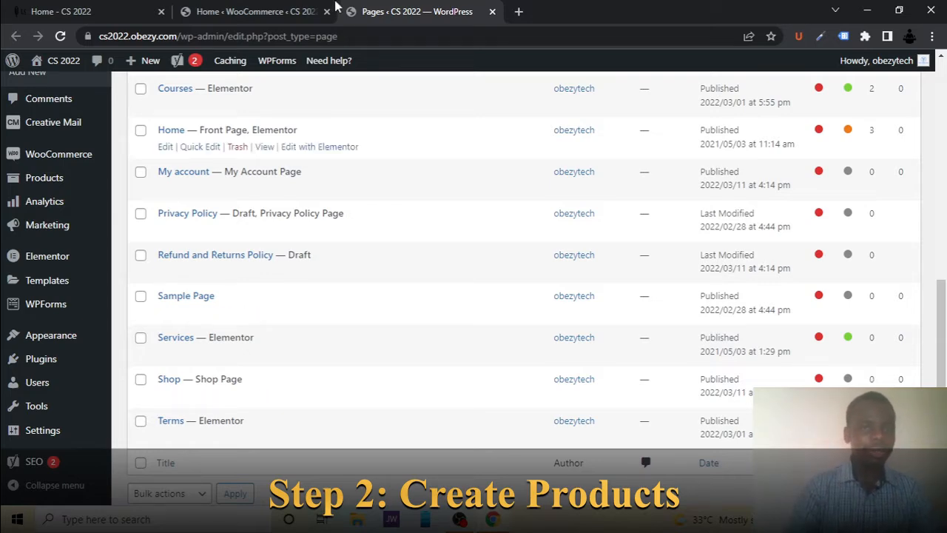
Return to the WooCommerce home page, open the list of all products and start creating a new product
{"action": "left_click", "coordinate": [252, 8]}
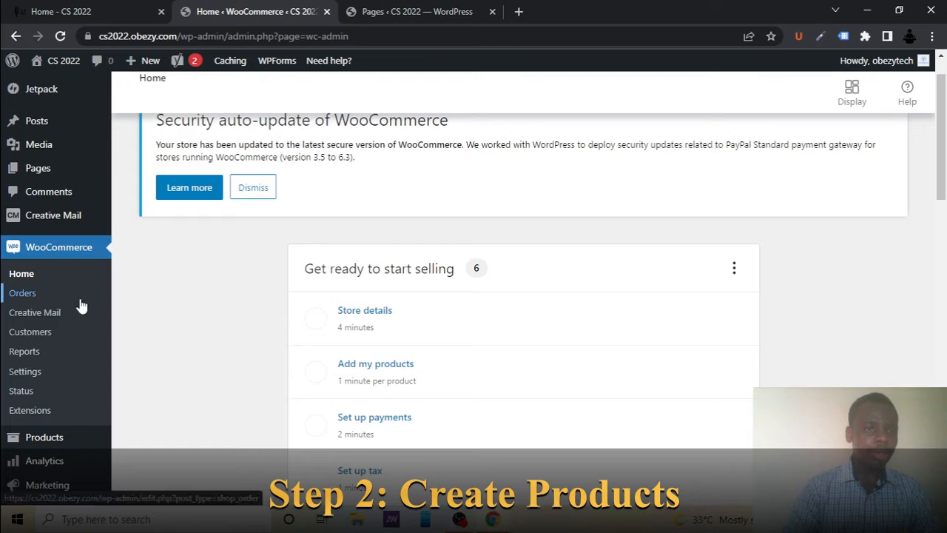
{"action": "scroll", "coordinate": [80, 304], "scroll_direction": "down", "scroll_amount": 2}
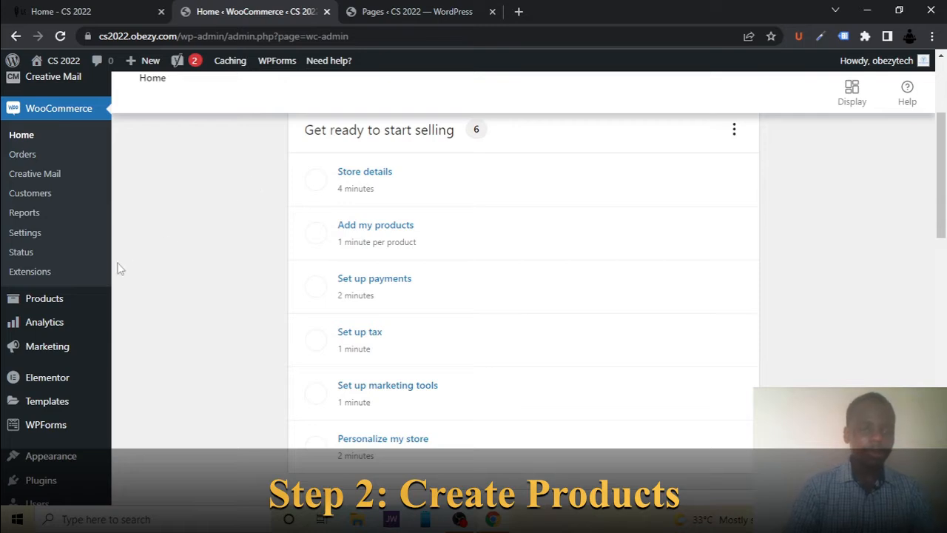
{"action": "mouse_move", "coordinate": [88, 303]}
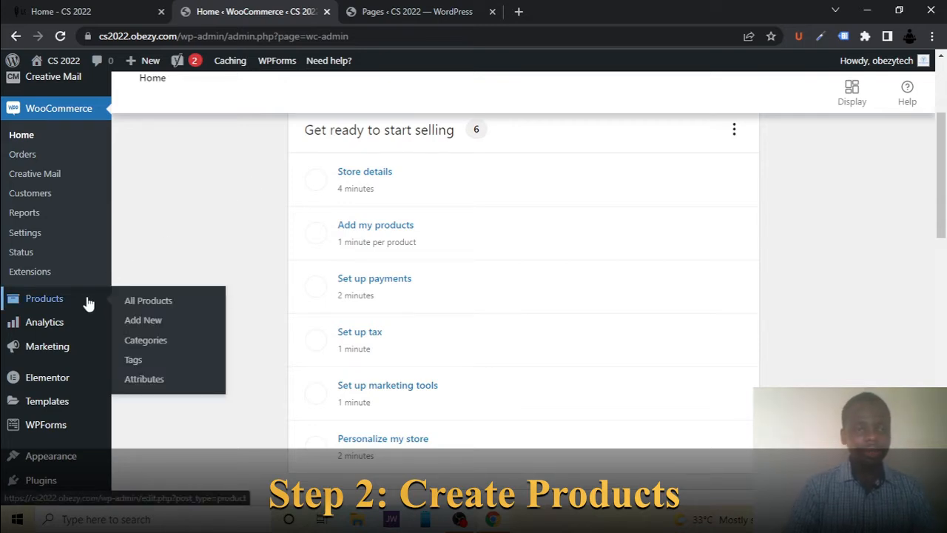
{"action": "left_click", "coordinate": [132, 301]}
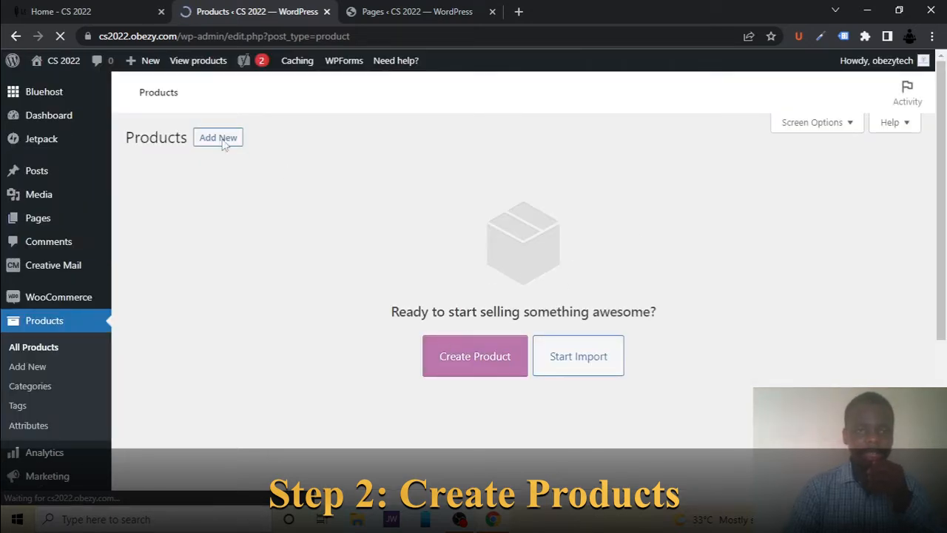
{"action": "scroll", "coordinate": [474, 378], "scroll_direction": "down", "scroll_amount": 5}
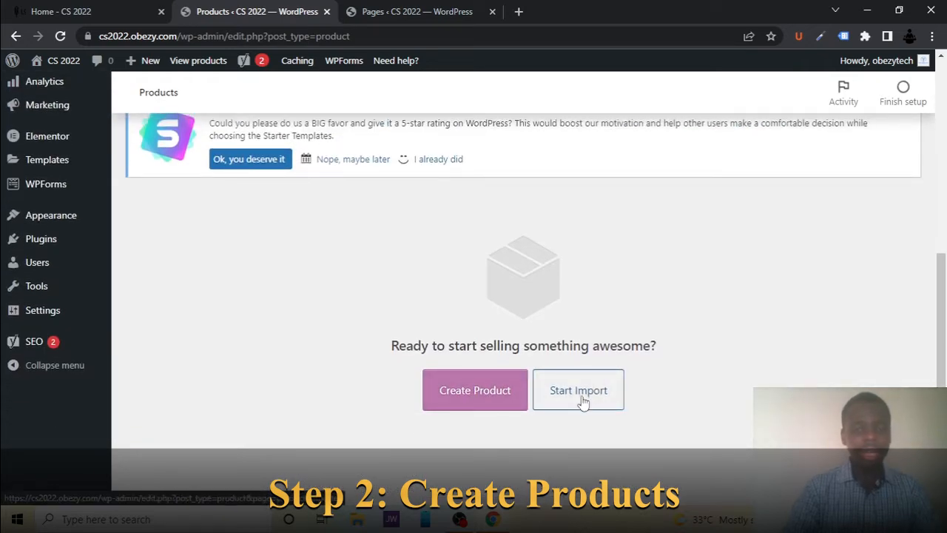
{"action": "left_click", "coordinate": [482, 398]}
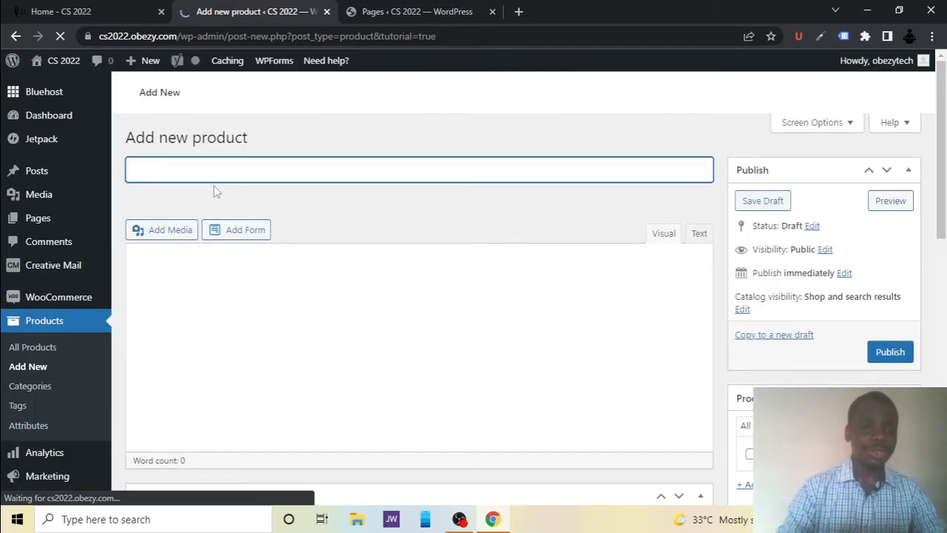
Look over the new product form and name the product "Tesla"
{"action": "scroll", "coordinate": [291, 313], "scroll_direction": "down", "scroll_amount": 4}
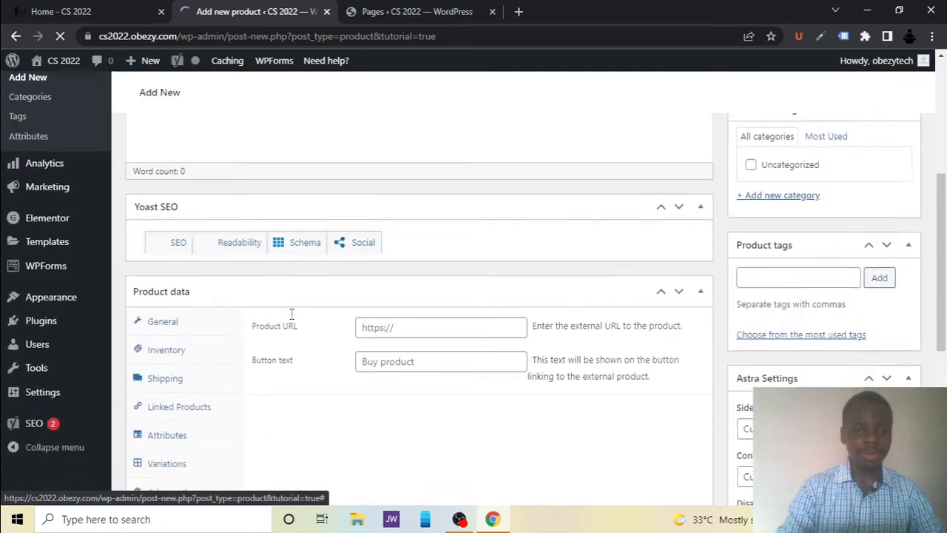
{"action": "scroll", "coordinate": [291, 317], "scroll_direction": "down", "scroll_amount": 2}
{"action": "scroll", "coordinate": [292, 317], "scroll_direction": "up", "scroll_amount": 6}
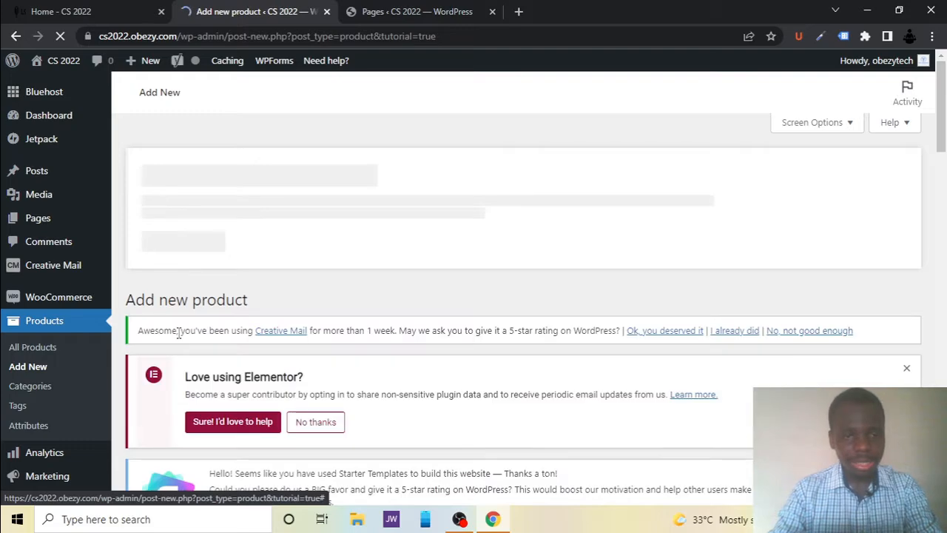
{"action": "scroll", "coordinate": [178, 333], "scroll_direction": "down", "scroll_amount": 3}
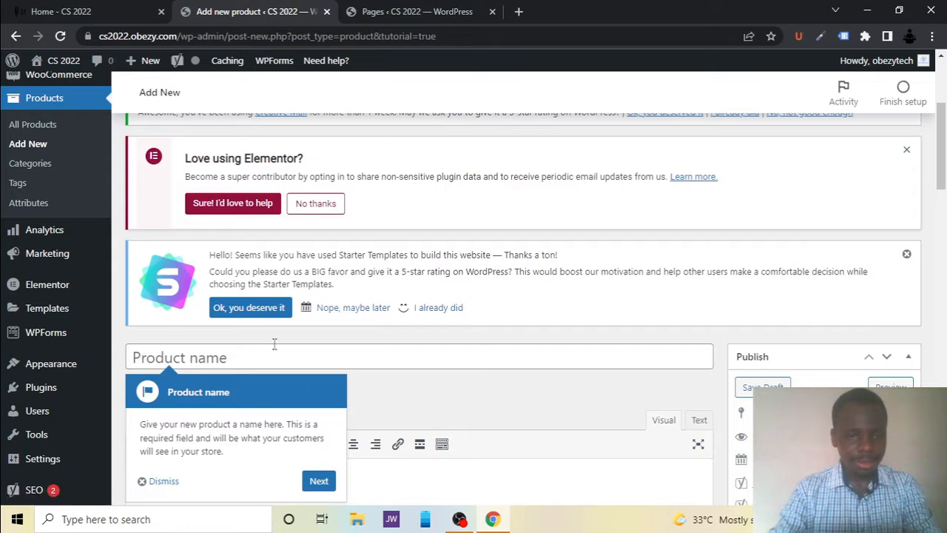
{"action": "left_click", "coordinate": [270, 357]}
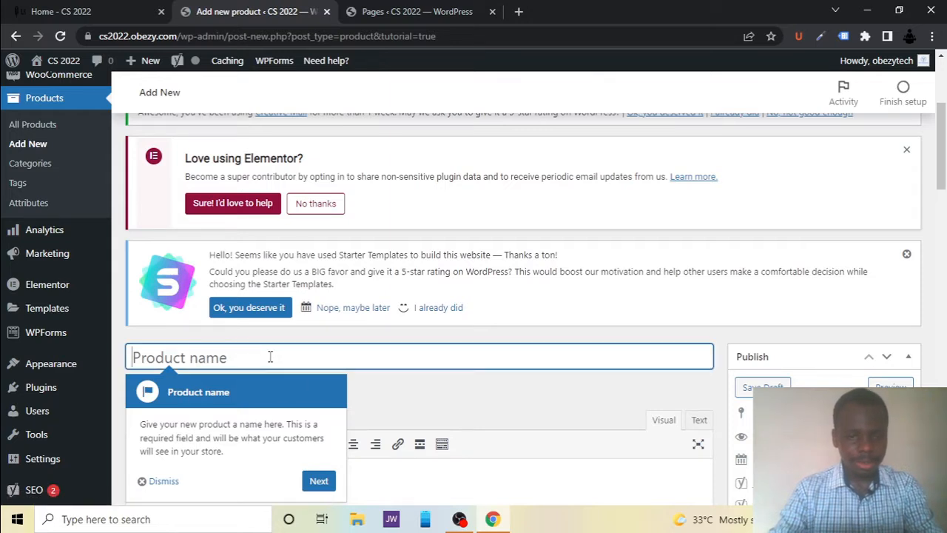
{"action": "type", "text": "Tesla"}
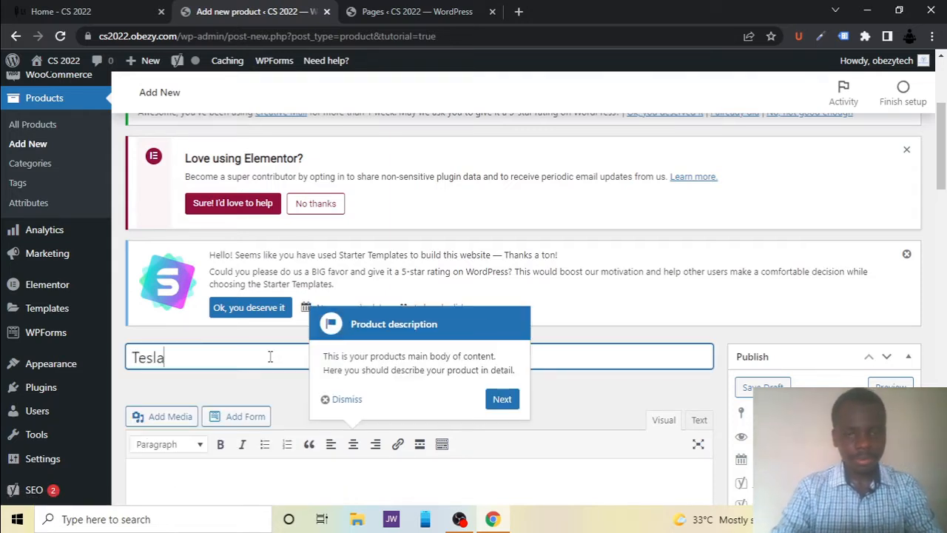
Make the empty product description ready for text and search Google for "tesla" in a new browser tab
{"action": "scroll", "coordinate": [439, 266], "scroll_direction": "down", "scroll_amount": 3}
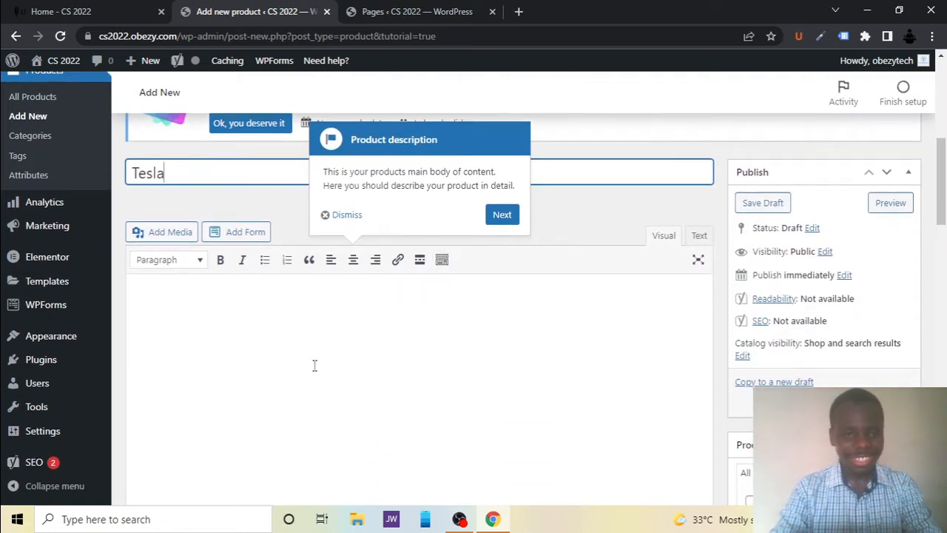
{"action": "left_click", "coordinate": [314, 366]}
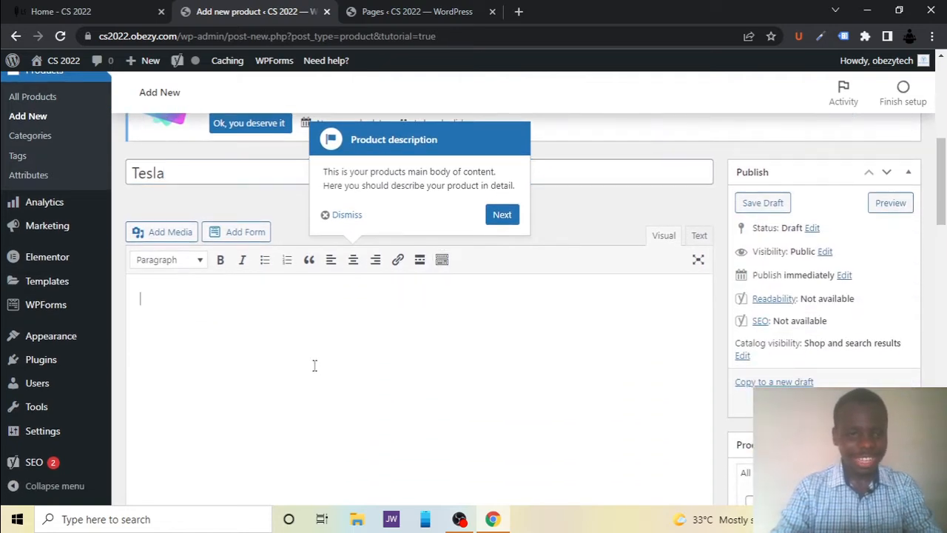
{"action": "left_click", "coordinate": [521, 12]}
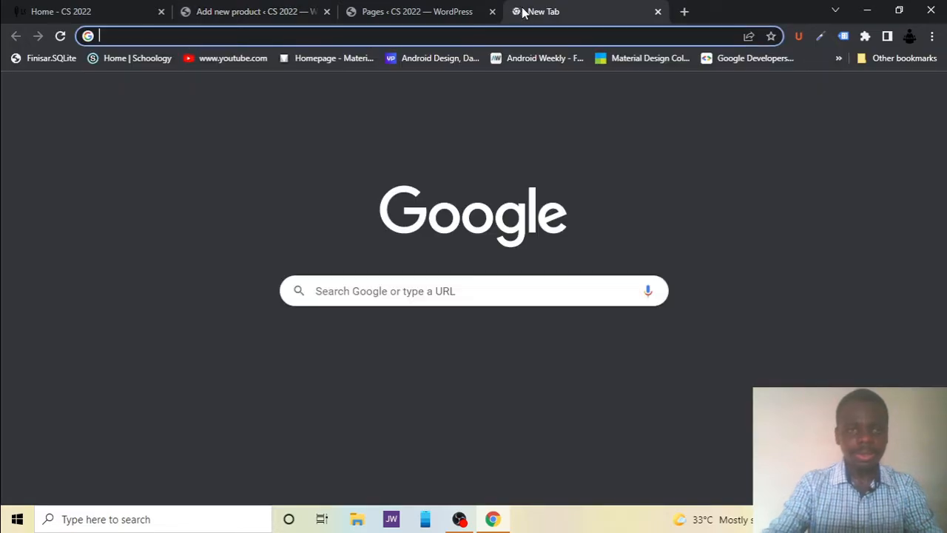
{"action": "type", "text": "tesla"}
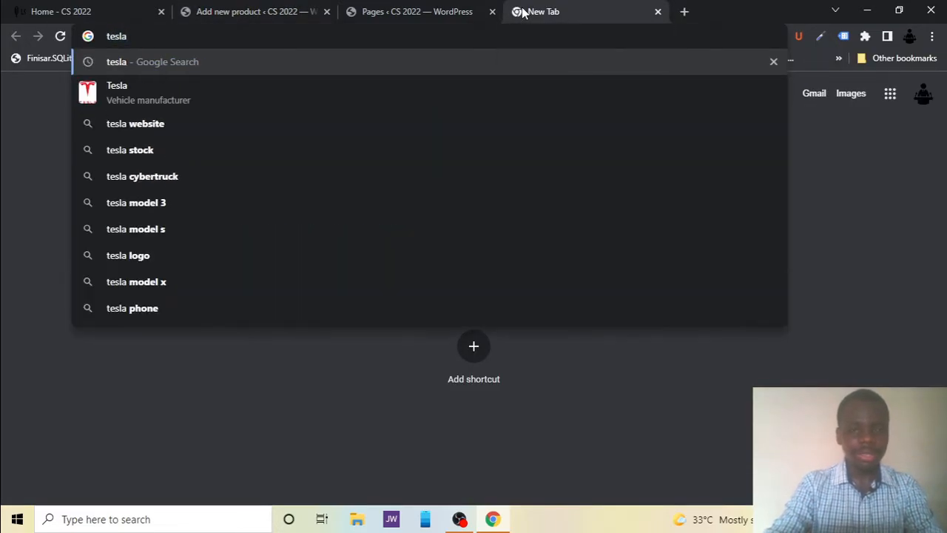
{"action": "key", "text": "Return"}
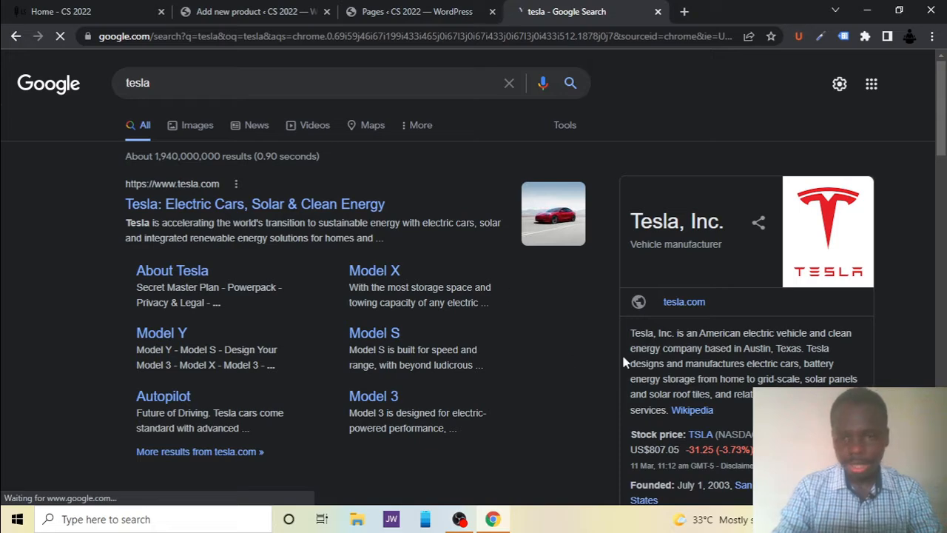
Copy the Tesla, Inc. company description from the company summary in the Google results
{"action": "left_click_drag", "start_coordinate": [630, 333], "coordinate": [663, 416]}
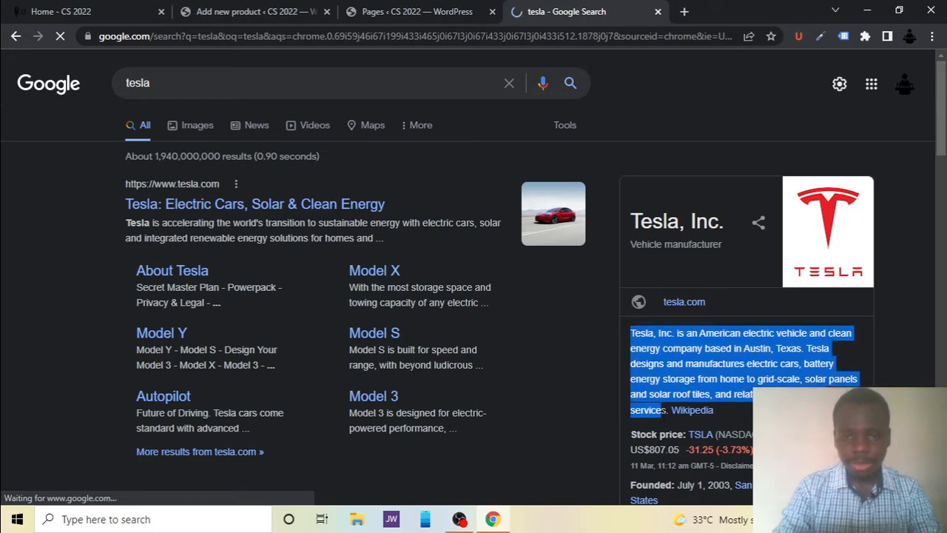
{"action": "scroll", "coordinate": [663, 418], "scroll_direction": "down", "scroll_amount": 1}
{"action": "scroll", "coordinate": [663, 420], "scroll_direction": "down", "scroll_amount": 5}
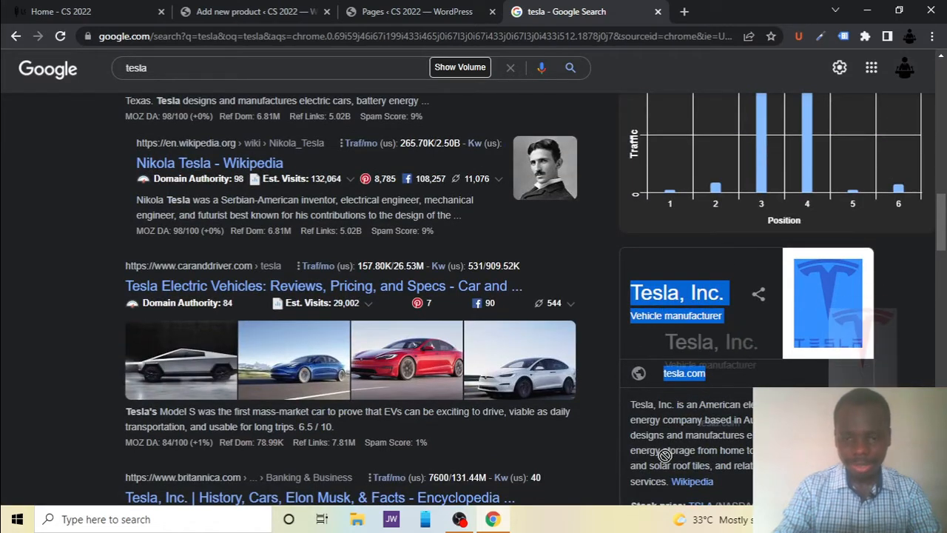
{"action": "left_click", "coordinate": [806, 437]}
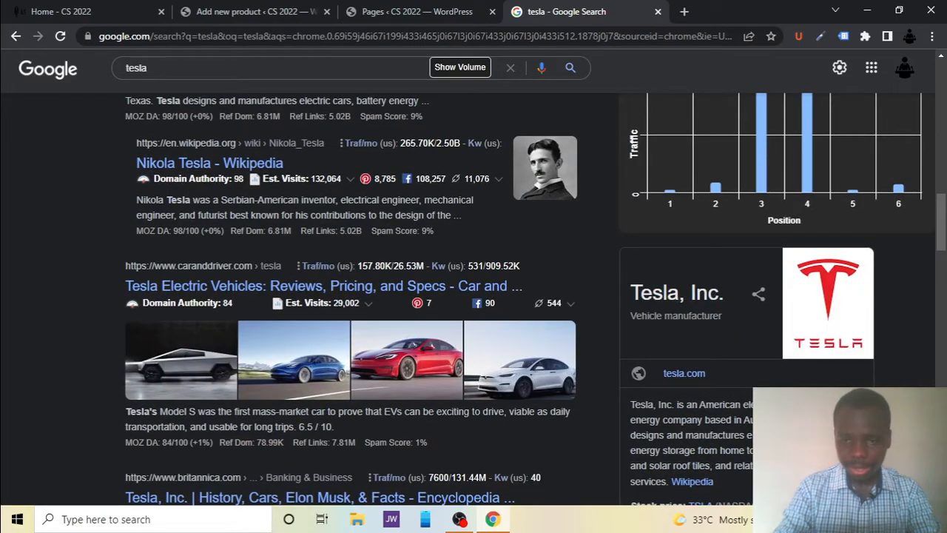
{"action": "left_click_drag", "start_coordinate": [628, 404], "coordinate": [669, 482]}
{"action": "key", "text": "ctrl+c"}
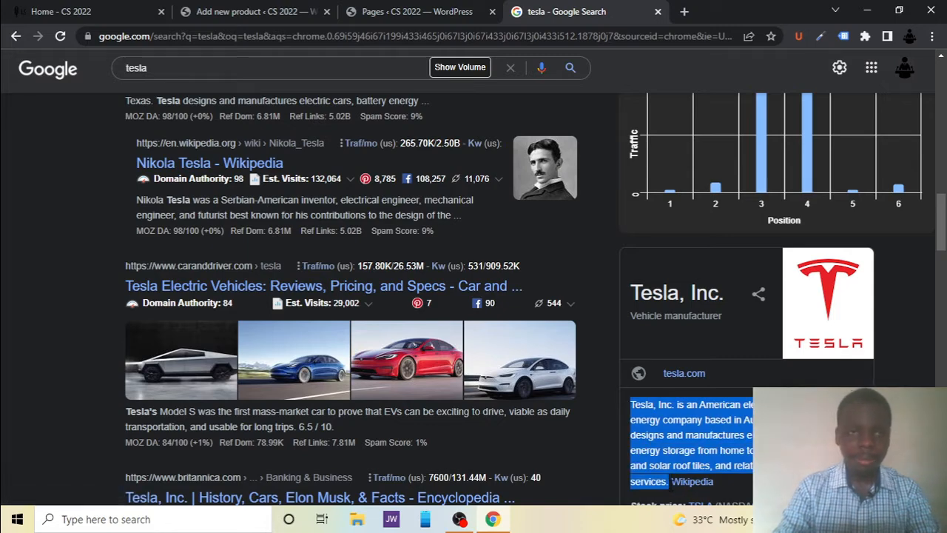
Return to the new product form and paste the copied company description as the product description
{"action": "left_click", "coordinate": [255, 11]}
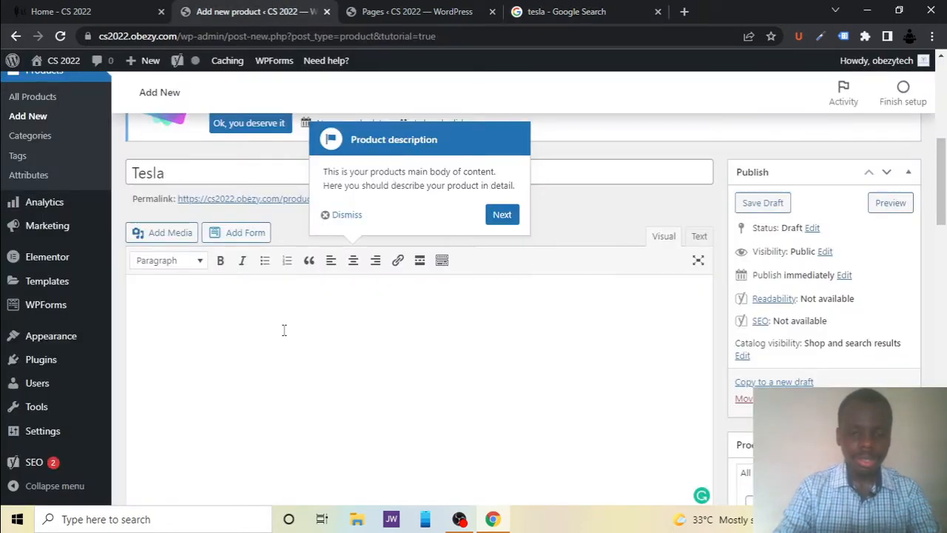
{"action": "key", "text": "ctrl+v"}
{"action": "scroll", "coordinate": [387, 434], "scroll_direction": "down", "scroll_amount": 5}
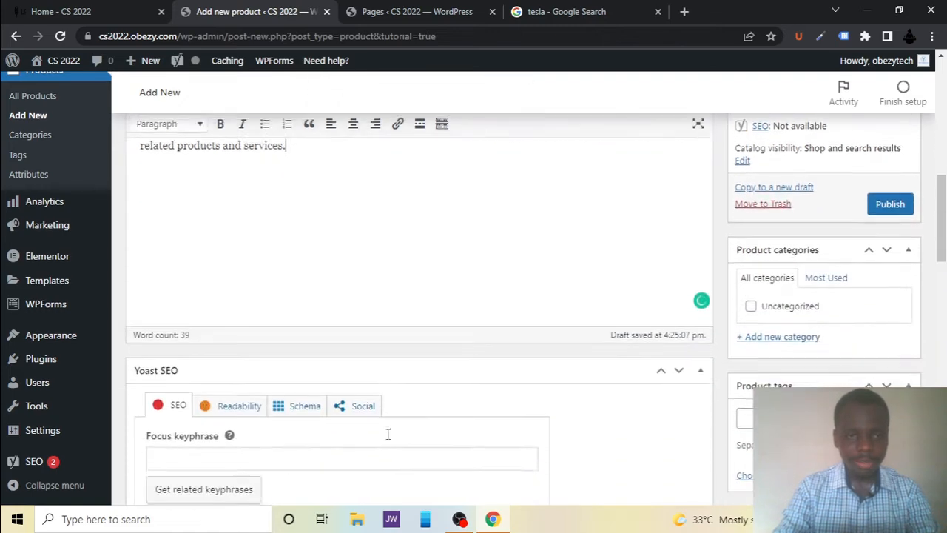
{"action": "scroll", "coordinate": [387, 431], "scroll_direction": "down", "scroll_amount": 4}
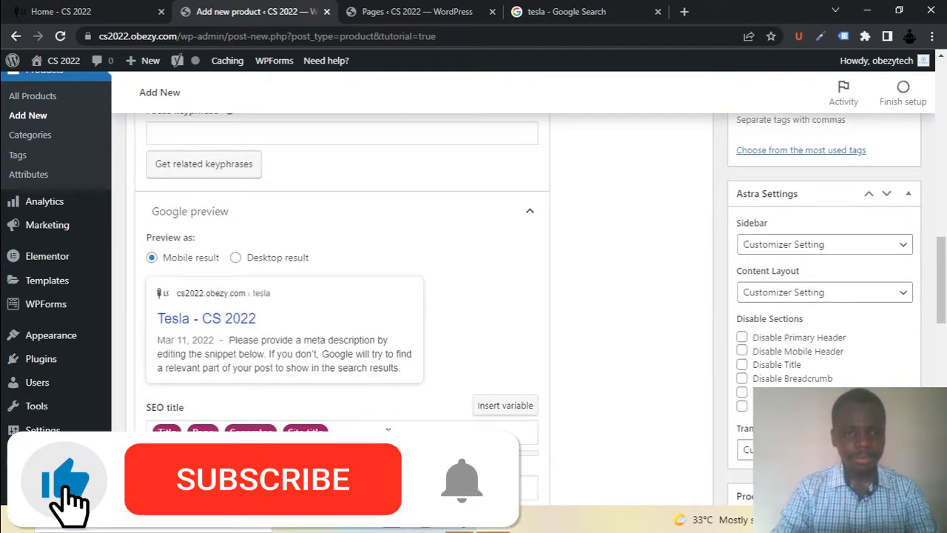
{"action": "scroll", "coordinate": [387, 431], "scroll_direction": "up", "scroll_amount": 15}
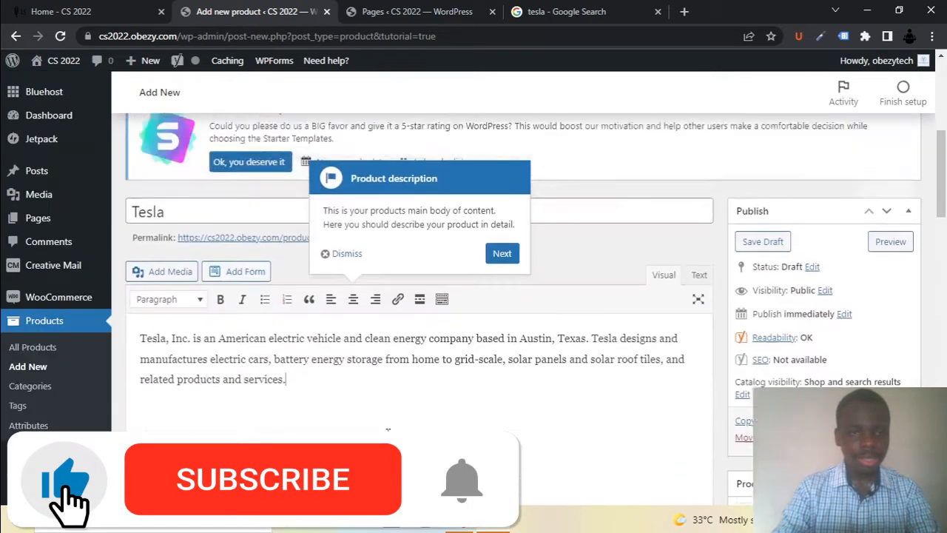
Add a bulleted list below the pasted description with the items "Eco Friendly" and "fast"
{"action": "scroll", "coordinate": [388, 431], "scroll_direction": "down", "scroll_amount": 5}
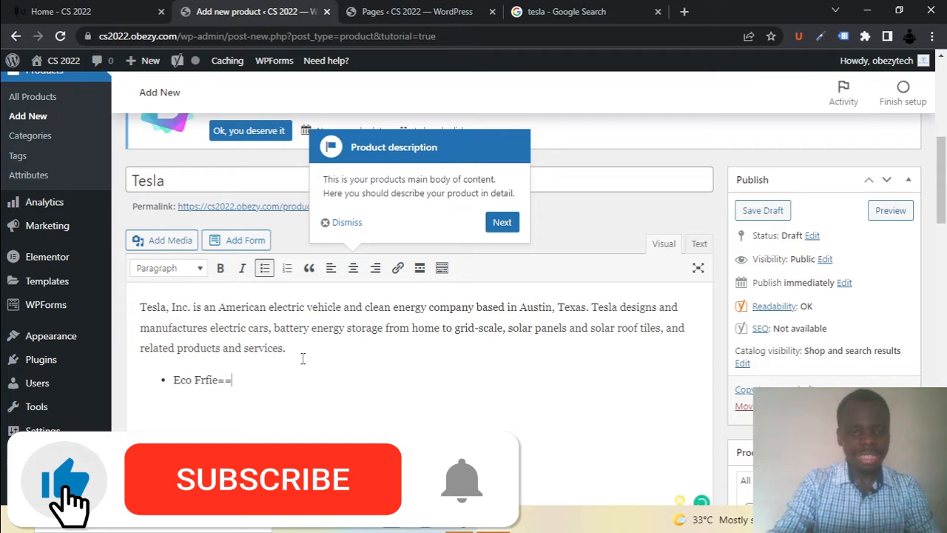
{"action": "type", "text": "iendly"}
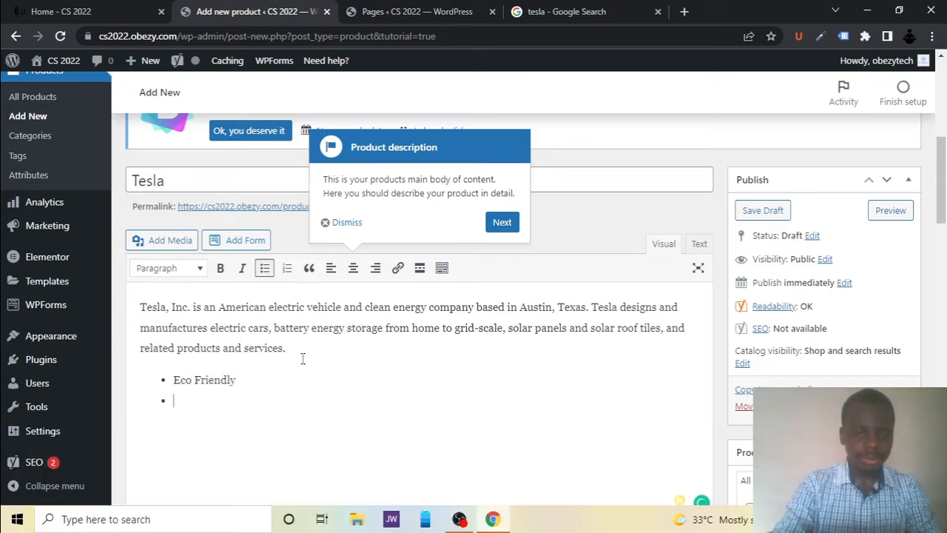
{"action": "key", "text": "BackSpace"}
{"action": "type", "text": "fast"}
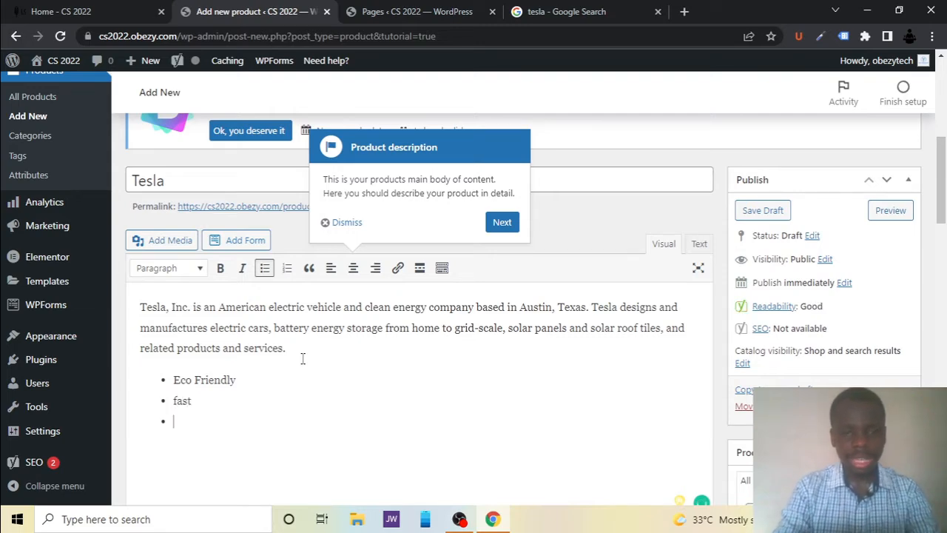
Look over the Yoast SEO, product data and Astra settings sections of the product form
{"action": "scroll", "coordinate": [303, 359], "scroll_direction": "down", "scroll_amount": 15}
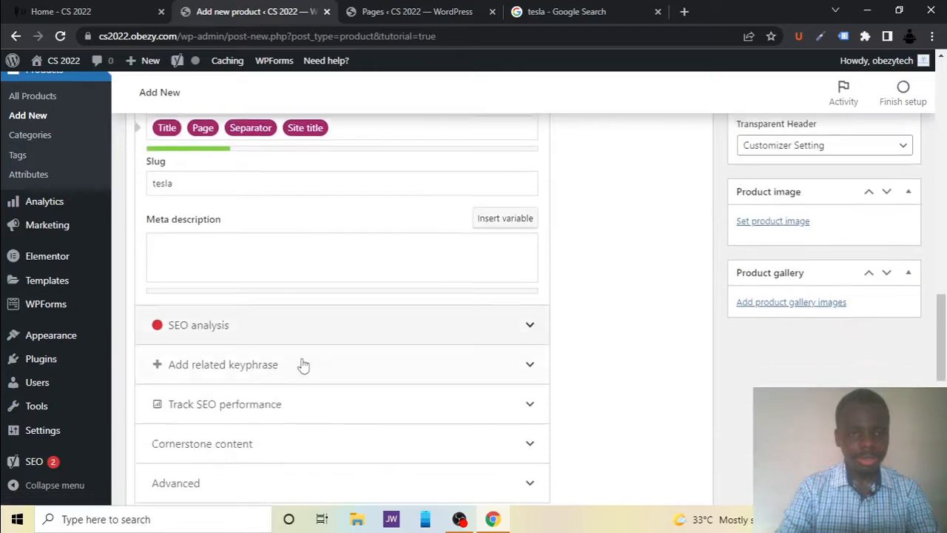
{"action": "scroll", "coordinate": [303, 363], "scroll_direction": "up", "scroll_amount": 4}
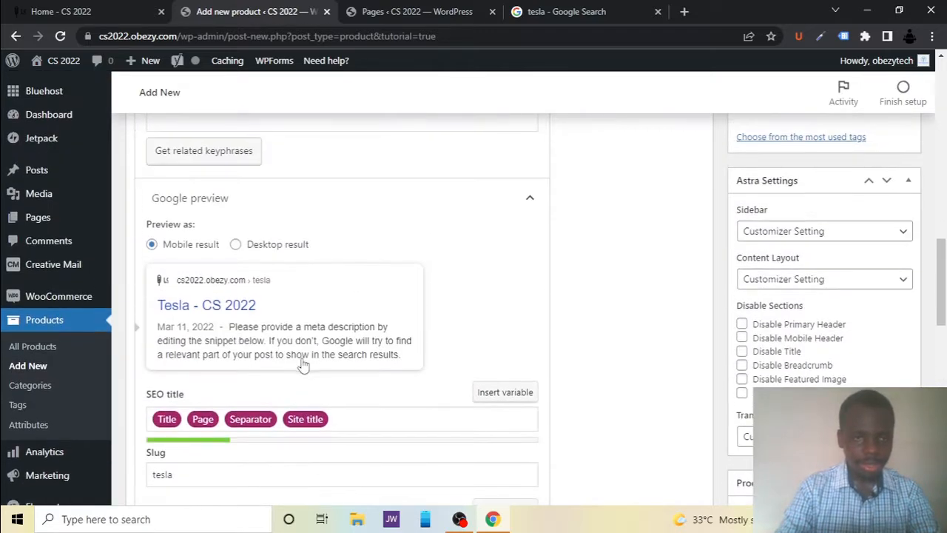
{"action": "scroll", "coordinate": [303, 364], "scroll_direction": "down", "scroll_amount": 5}
{"action": "scroll", "coordinate": [303, 364], "scroll_direction": "down", "scroll_amount": 3}
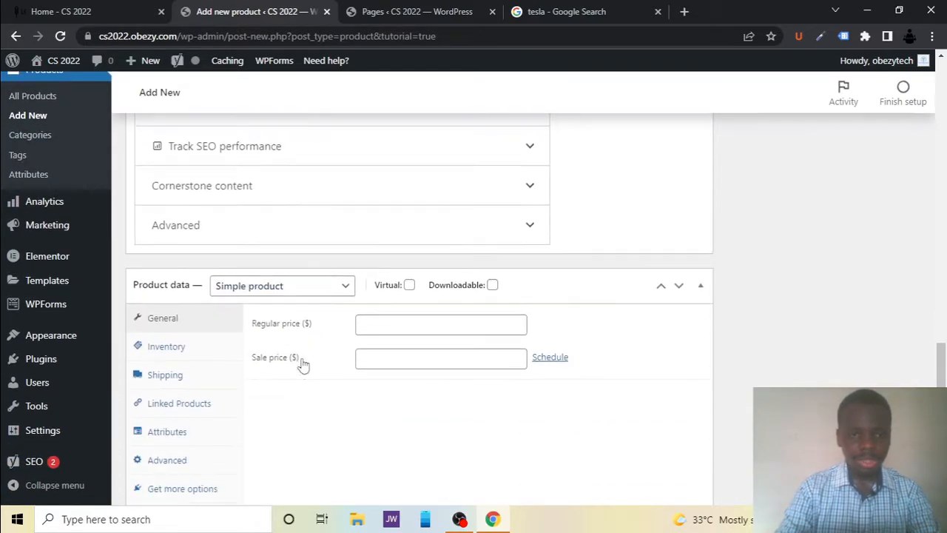
{"action": "scroll", "coordinate": [302, 364], "scroll_direction": "up", "scroll_amount": 4}
{"action": "scroll", "coordinate": [303, 363], "scroll_direction": "up", "scroll_amount": 3}
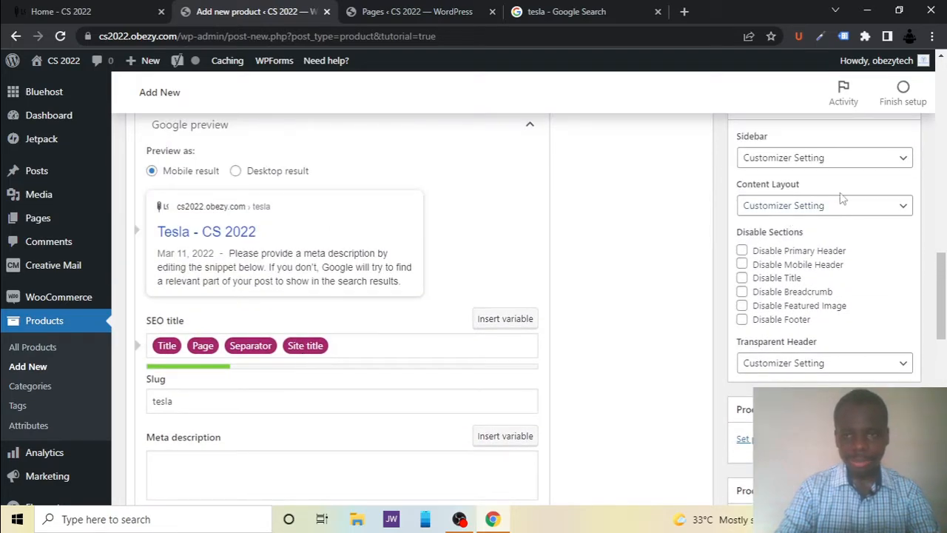
{"action": "scroll", "coordinate": [825, 201], "scroll_direction": "up", "scroll_amount": 4}
{"action": "scroll", "coordinate": [825, 201], "scroll_direction": "down", "scroll_amount": 3}
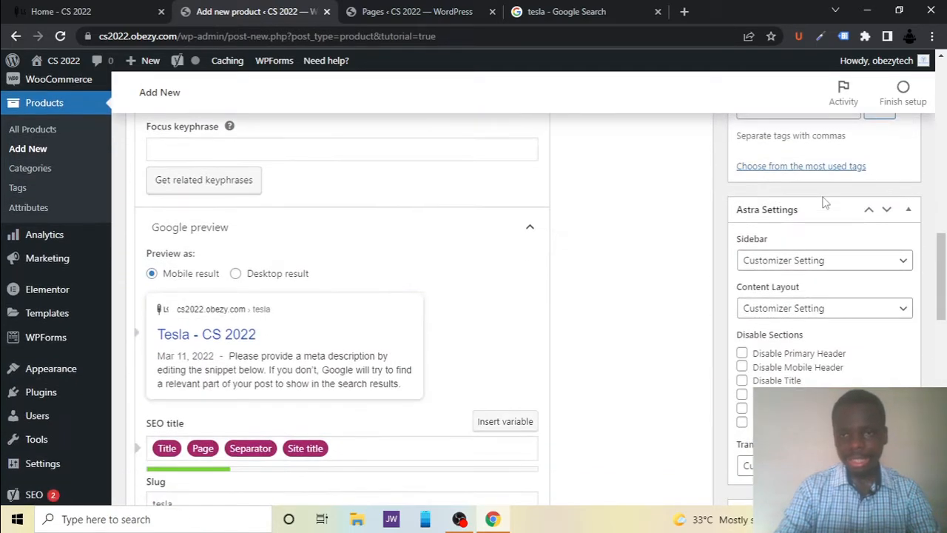
Create a new product category named "Car" for the product
{"action": "scroll", "coordinate": [825, 201], "scroll_direction": "up", "scroll_amount": 4}
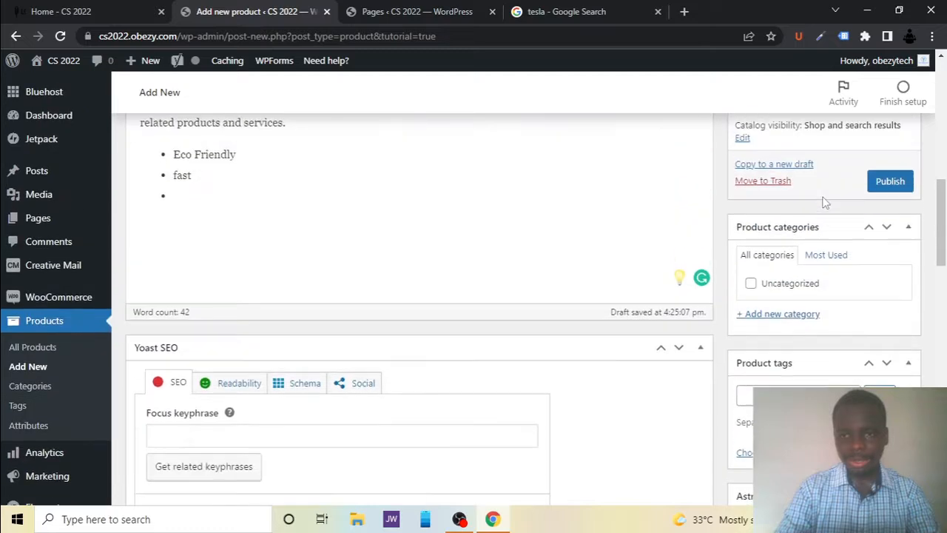
{"action": "left_click", "coordinate": [770, 315]}
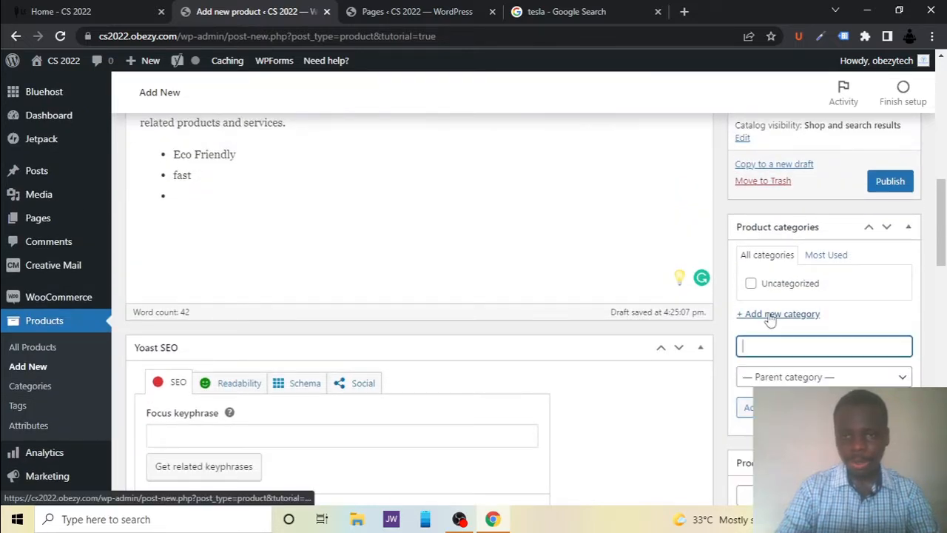
{"action": "type", "text": "Car"}
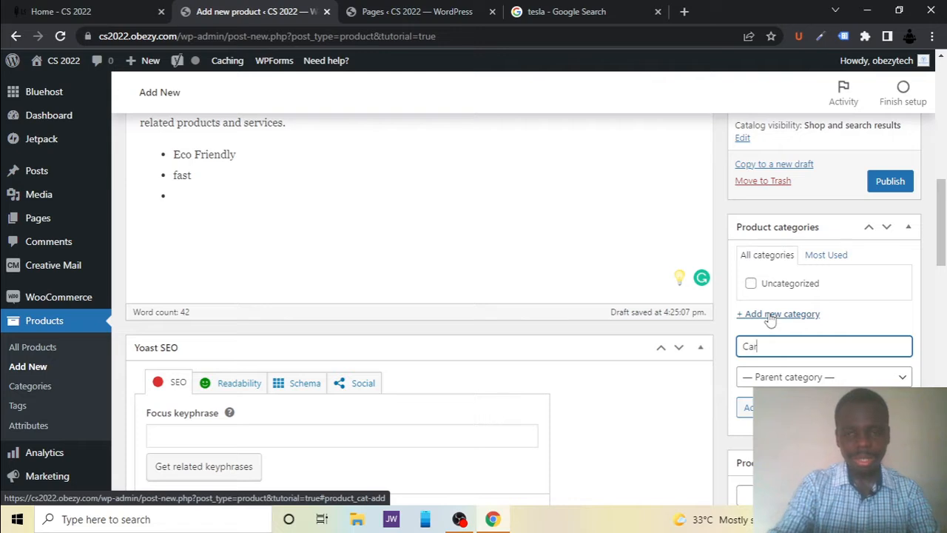
{"action": "left_click", "coordinate": [781, 408]}
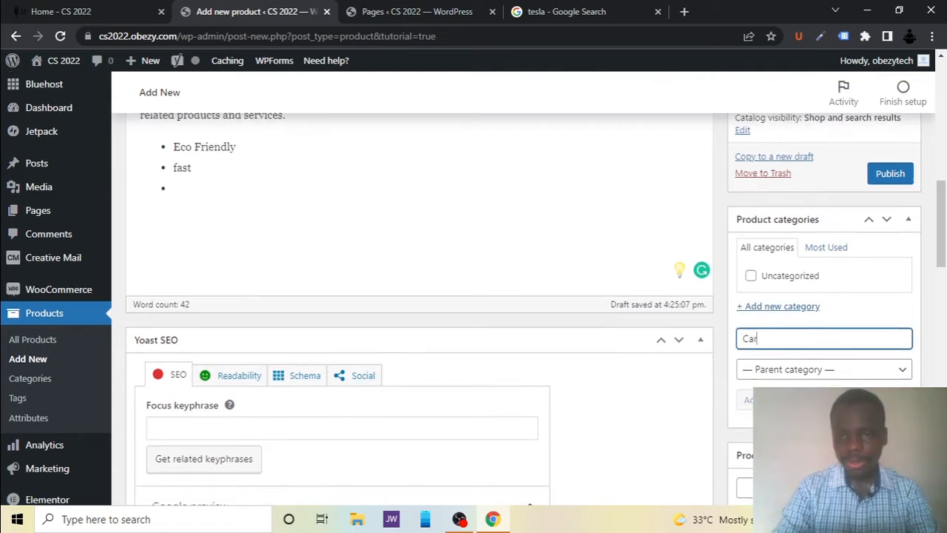
Set tesla-roadster.jpg from the media library as the product image
{"action": "scroll", "coordinate": [803, 285], "scroll_direction": "down", "scroll_amount": 2}
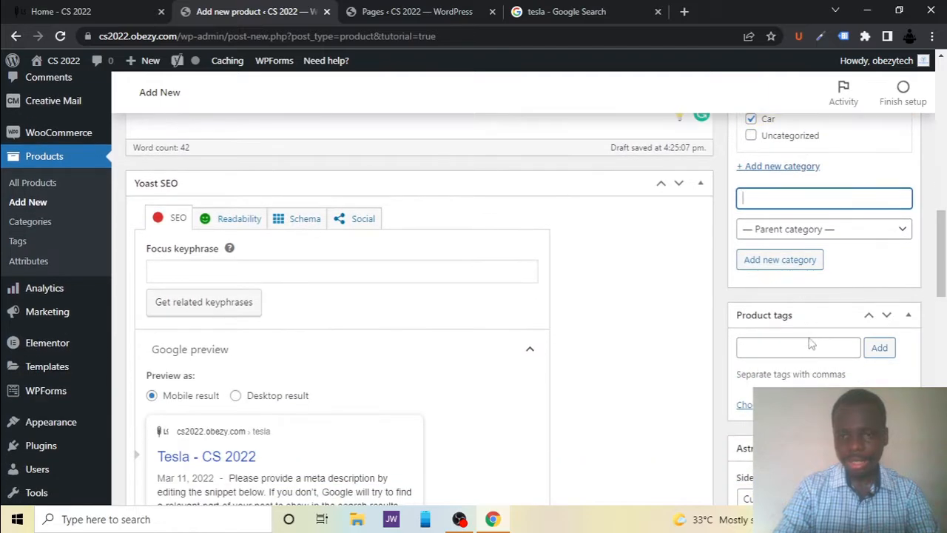
{"action": "scroll", "coordinate": [778, 353], "scroll_direction": "down", "scroll_amount": 2}
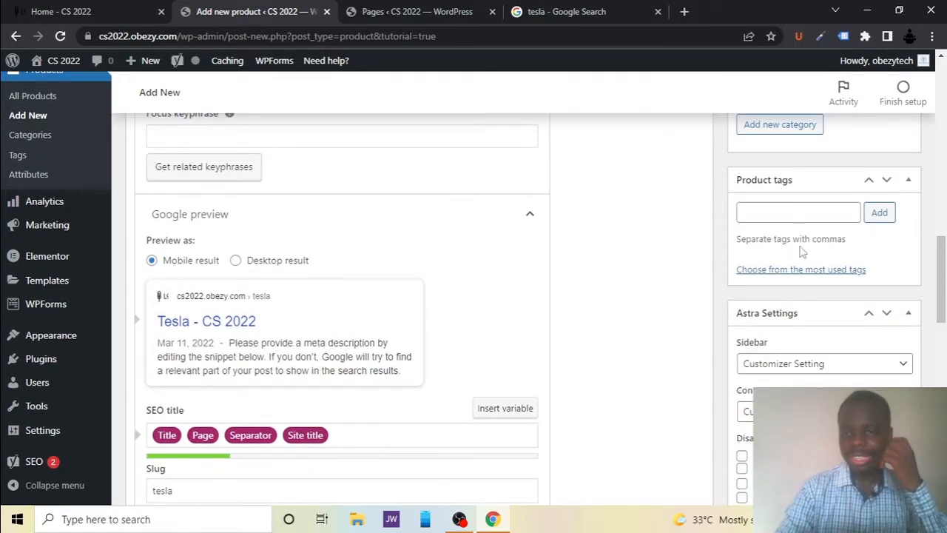
{"action": "scroll", "coordinate": [779, 373], "scroll_direction": "down", "scroll_amount": 3}
{"action": "scroll", "coordinate": [777, 372], "scroll_direction": "down", "scroll_amount": 2}
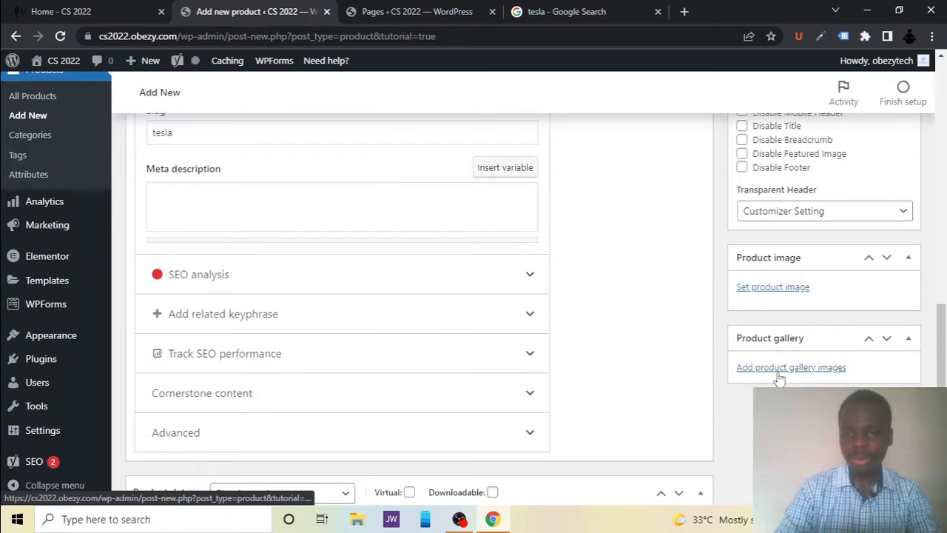
{"action": "left_click", "coordinate": [780, 288]}
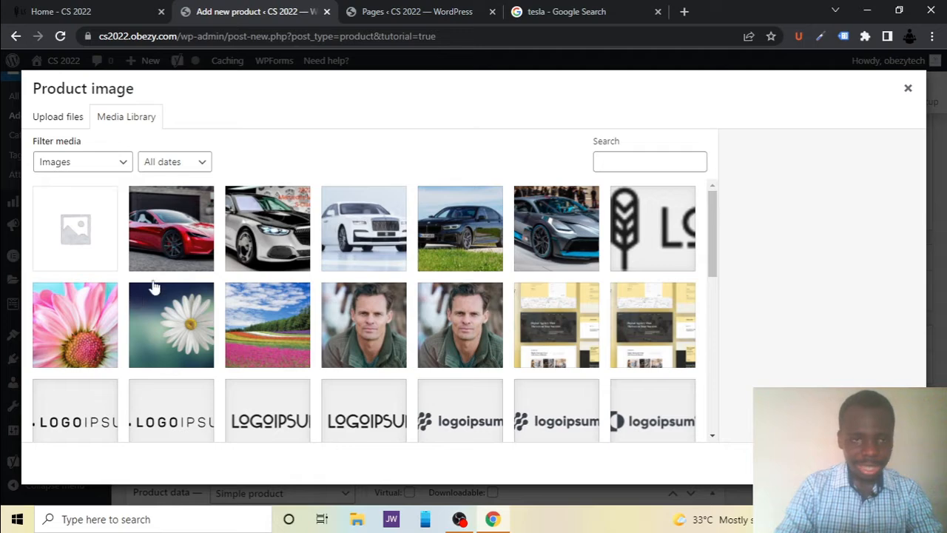
{"action": "left_click", "coordinate": [159, 239]}
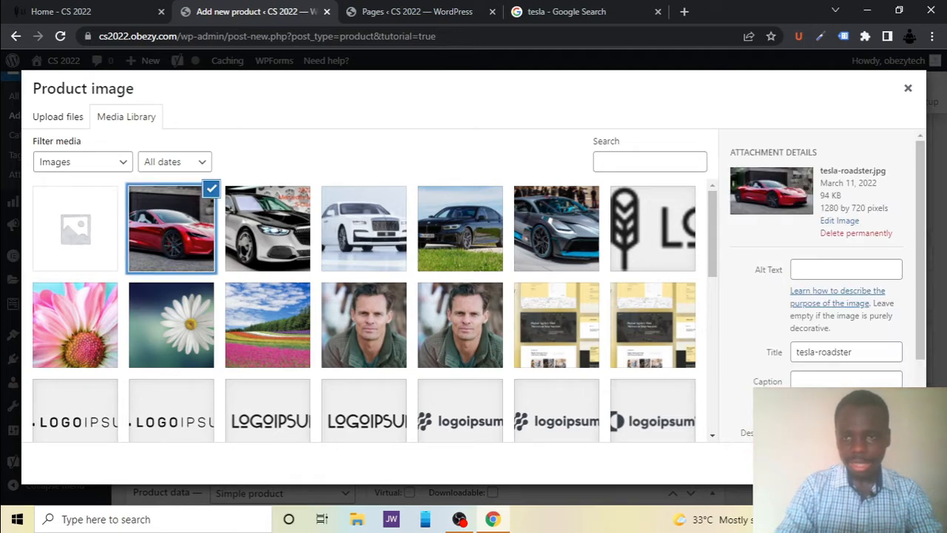
{"action": "left_click", "coordinate": [867, 464]}
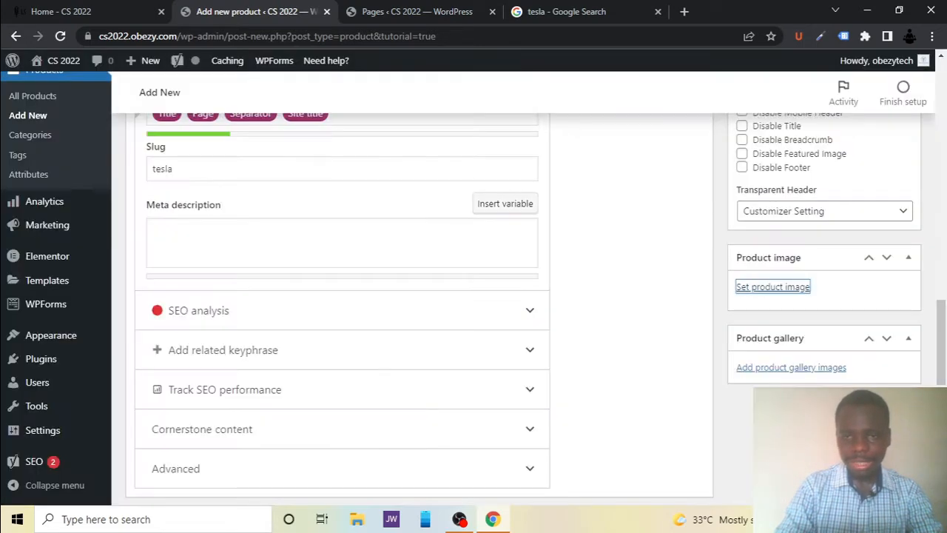
Add only tesla-roadster.jpg from the media library to the product gallery
{"action": "left_click", "coordinate": [783, 367]}
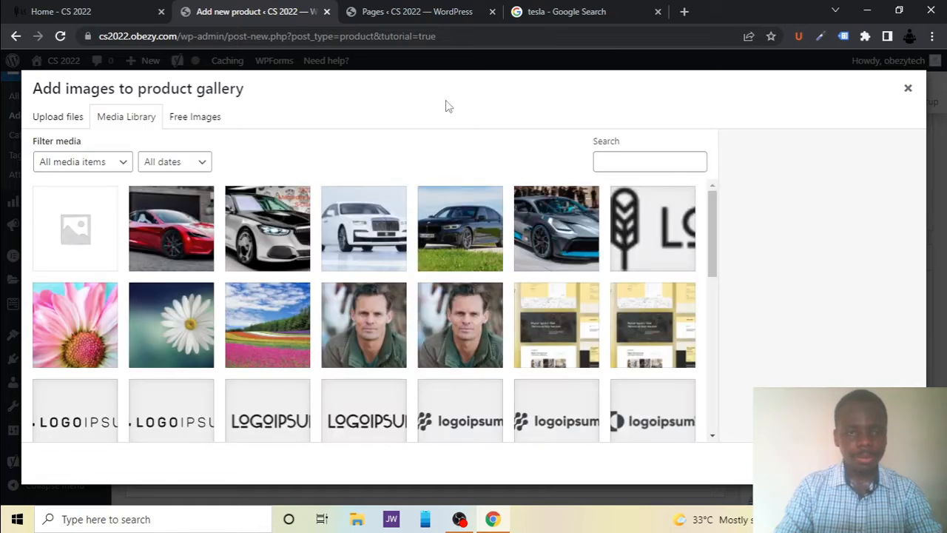
{"action": "left_click", "coordinate": [191, 228]}
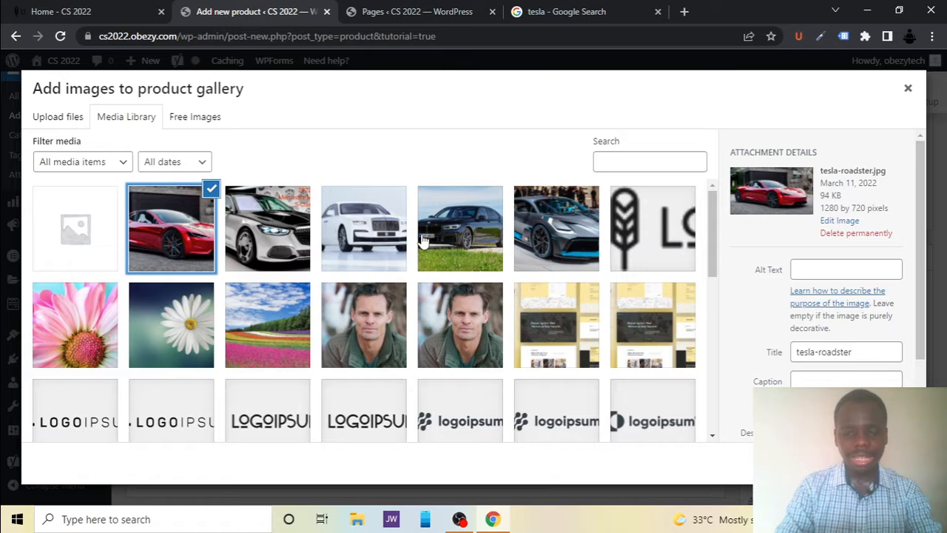
{"action": "left_click", "coordinate": [275, 216]}
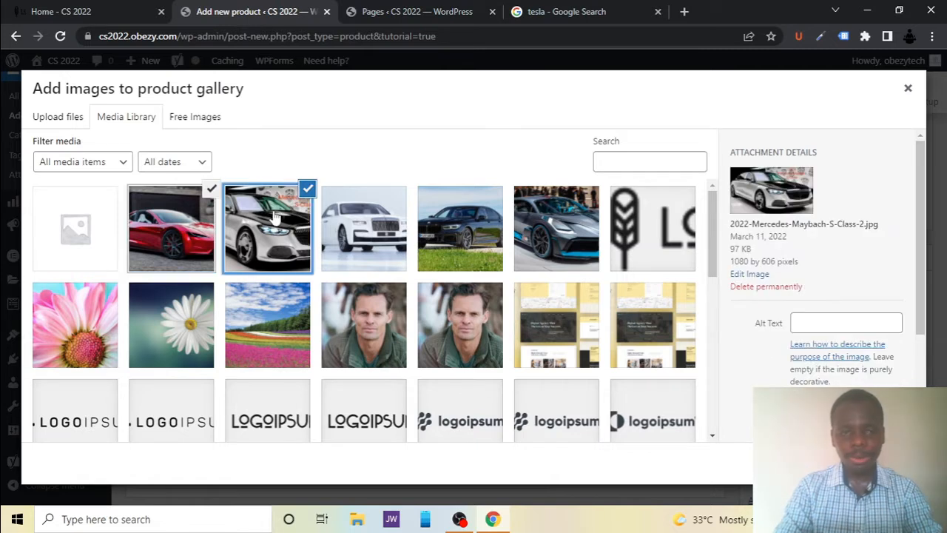
{"action": "left_click", "coordinate": [328, 226]}
{"action": "left_click", "coordinate": [328, 225]}
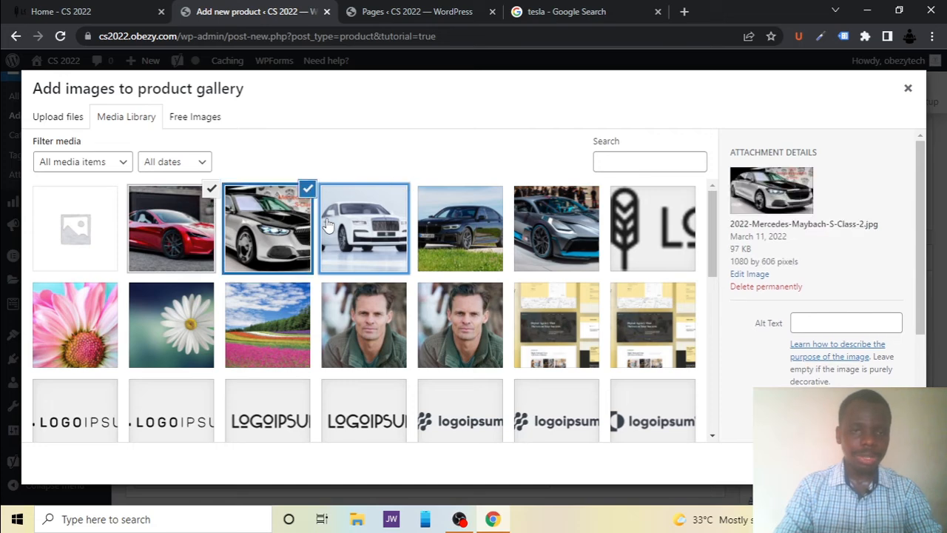
{"action": "left_click", "coordinate": [302, 226]}
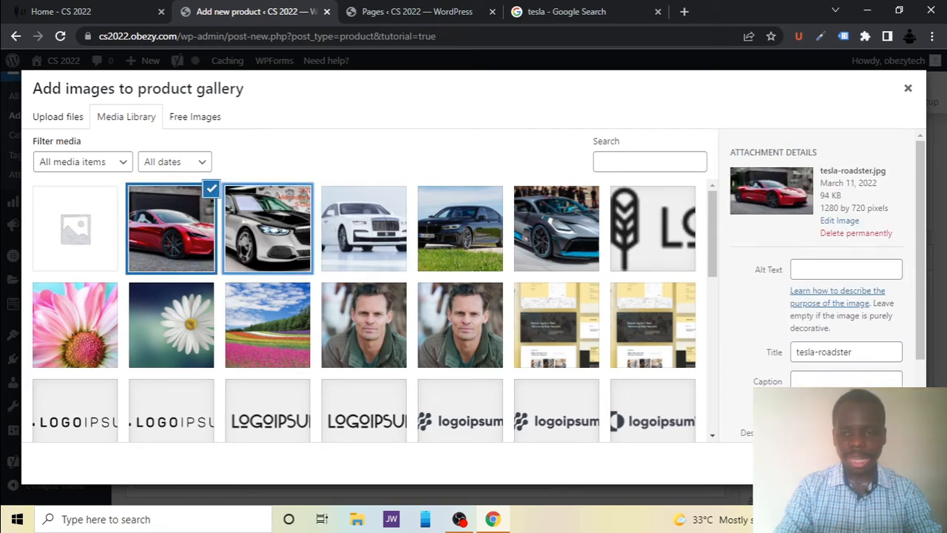
{"action": "left_click", "coordinate": [877, 463]}
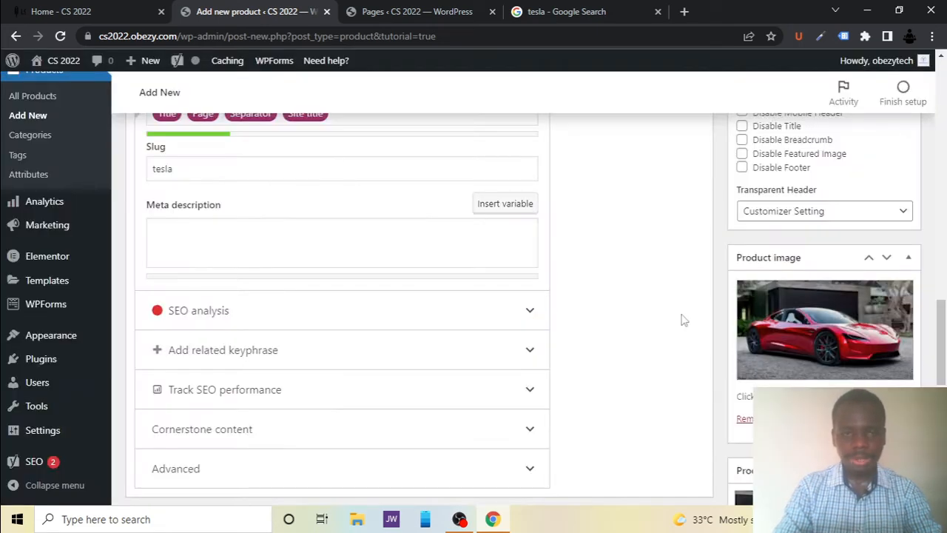
Review the product form from the description, categories and SEO settings through to the image, gallery and product data sections
{"action": "scroll", "coordinate": [574, 314], "scroll_direction": "down", "scroll_amount": 3}
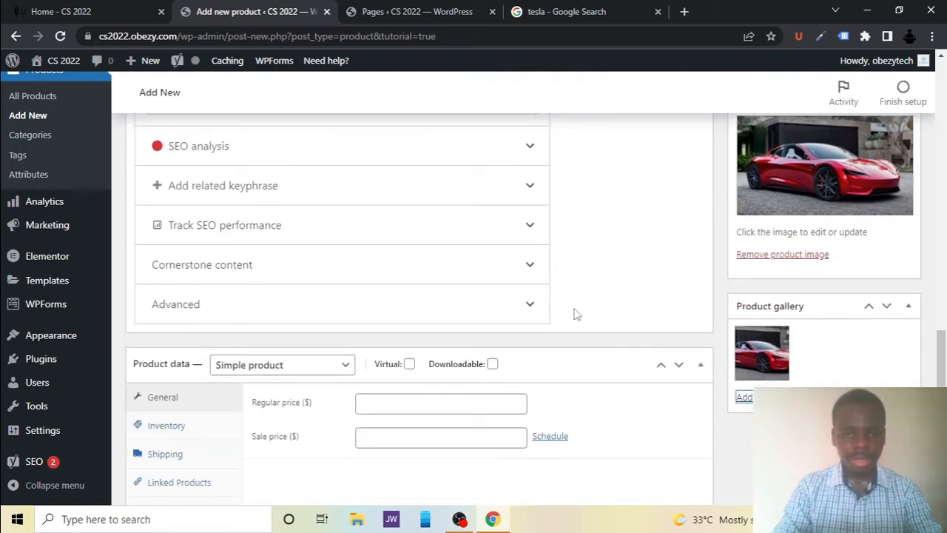
{"action": "scroll", "coordinate": [574, 314], "scroll_direction": "up", "scroll_amount": 10}
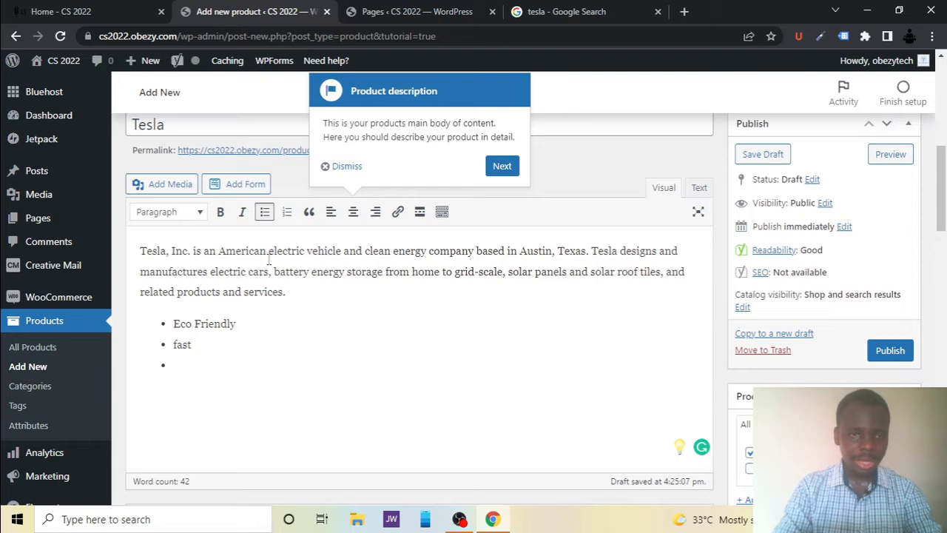
{"action": "scroll", "coordinate": [311, 388], "scroll_direction": "down", "scroll_amount": 5}
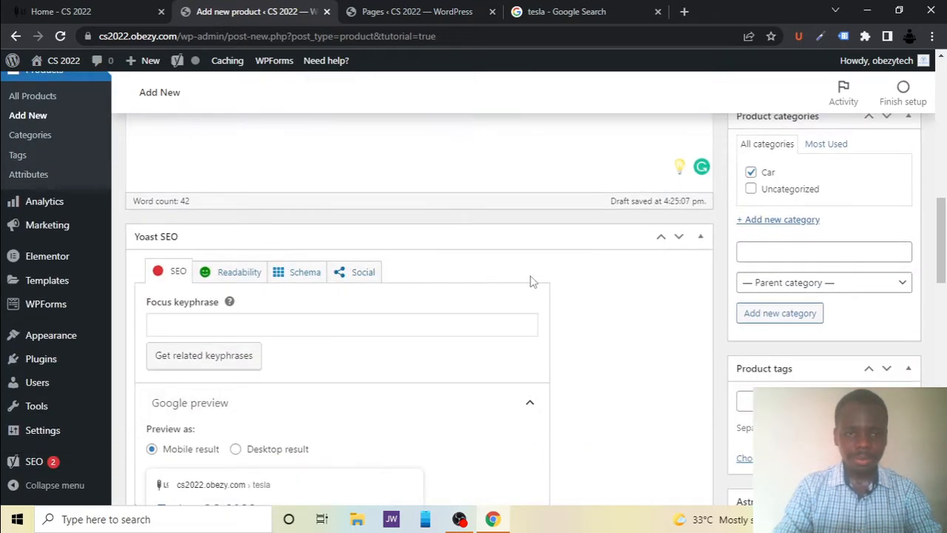
{"action": "scroll", "coordinate": [531, 276], "scroll_direction": "down", "scroll_amount": 2}
{"action": "scroll", "coordinate": [814, 262], "scroll_direction": "up", "scroll_amount": 3}
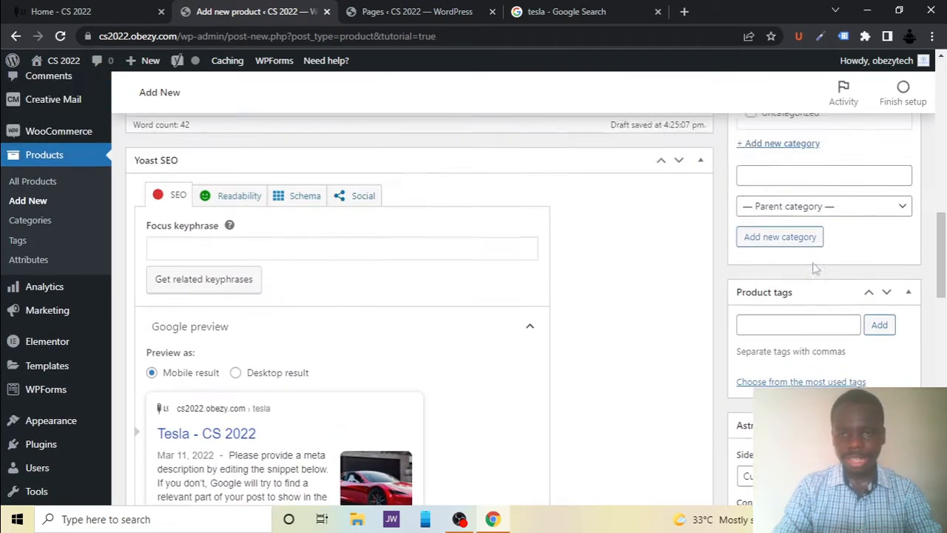
{"action": "scroll", "coordinate": [814, 264], "scroll_direction": "down", "scroll_amount": 3}
{"action": "scroll", "coordinate": [814, 268], "scroll_direction": "down", "scroll_amount": 5}
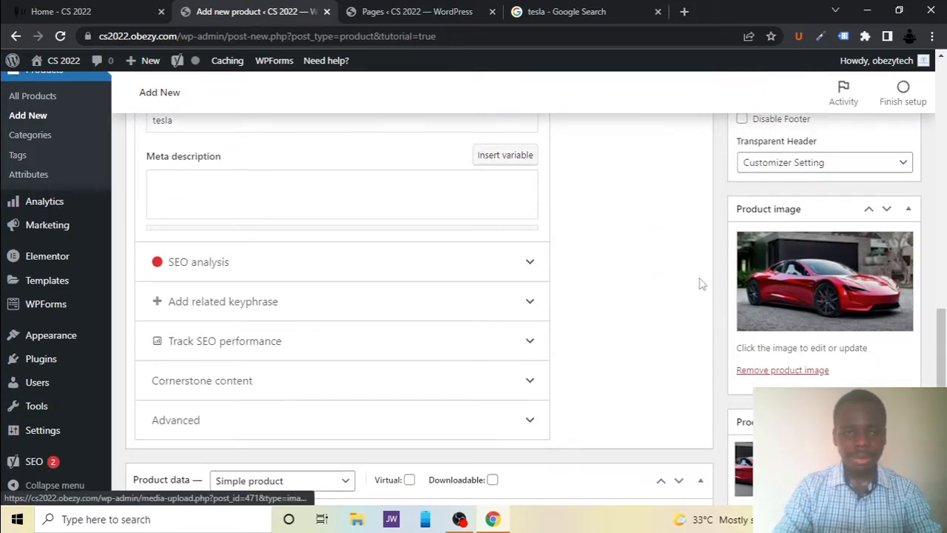
{"action": "scroll", "coordinate": [486, 335], "scroll_direction": "down", "scroll_amount": 3}
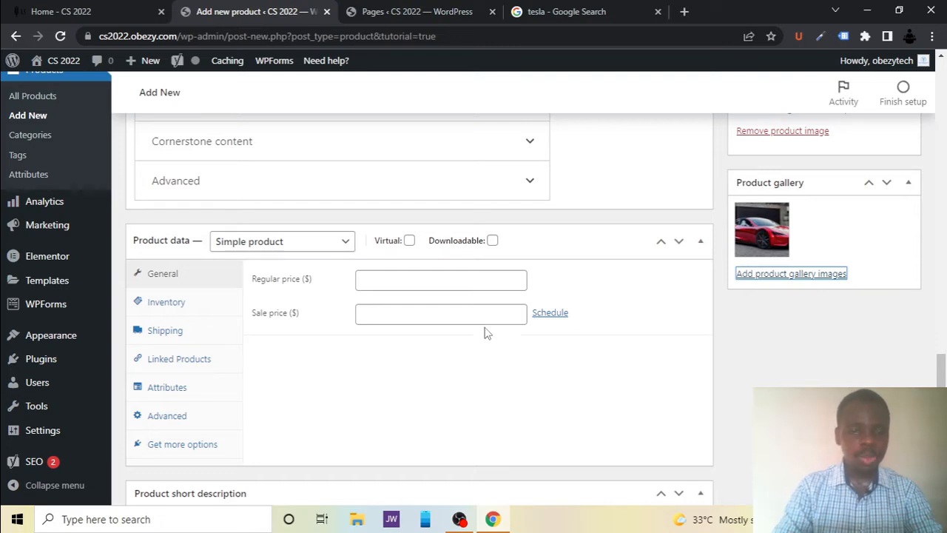
Paste the copied Tesla company text into the product short description and remove everything after "Tesla designs and manufactures electric cars"
{"action": "scroll", "coordinate": [487, 334], "scroll_direction": "down", "scroll_amount": 2}
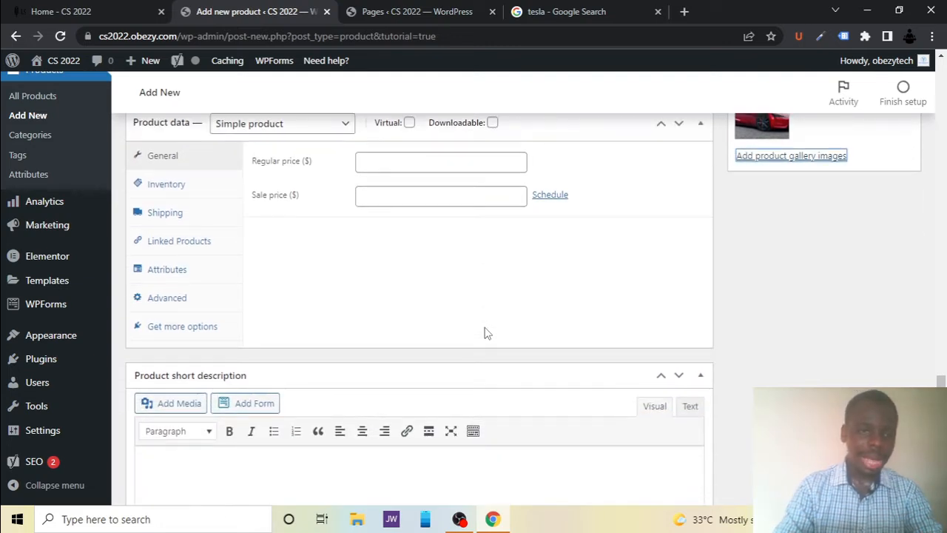
{"action": "scroll", "coordinate": [284, 271], "scroll_direction": "up", "scroll_amount": 1}
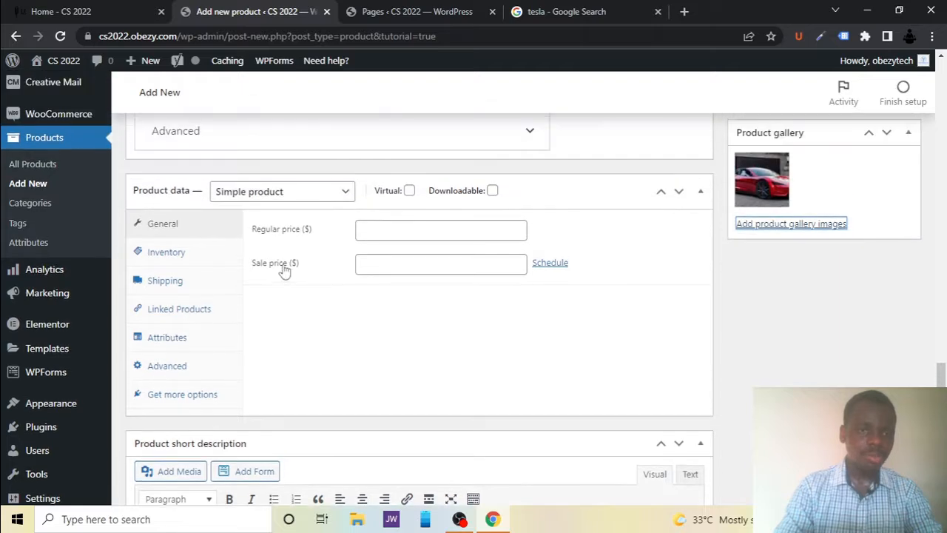
{"action": "scroll", "coordinate": [278, 259], "scroll_direction": "down", "scroll_amount": 2}
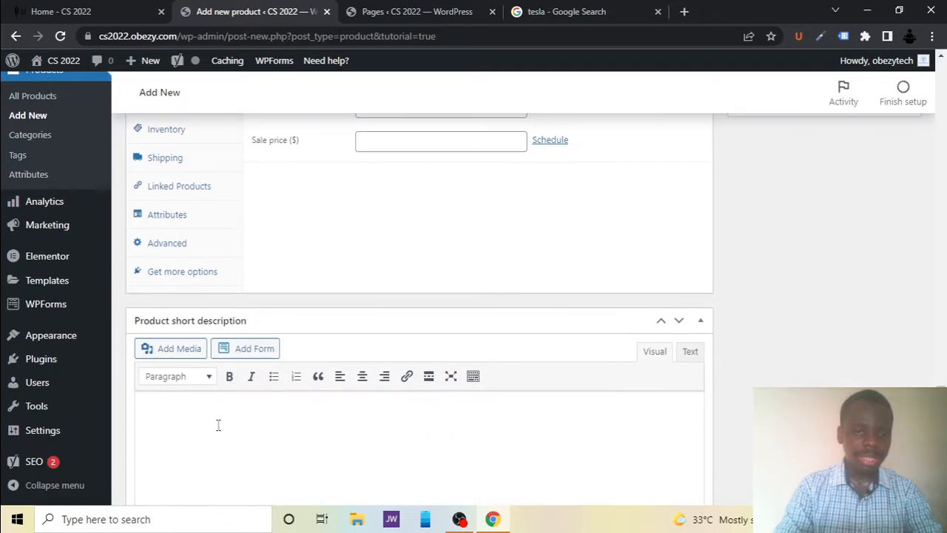
{"action": "left_click", "coordinate": [218, 425]}
{"action": "type", "text": "Tesla, Inc. is an American electric vehicle and clean energy company based in Austin, Texas. Tesla designs and manufactures electric cars, battery energy storage from home to grid-scale, solar panels and solar roof tiles, and related products and services."}
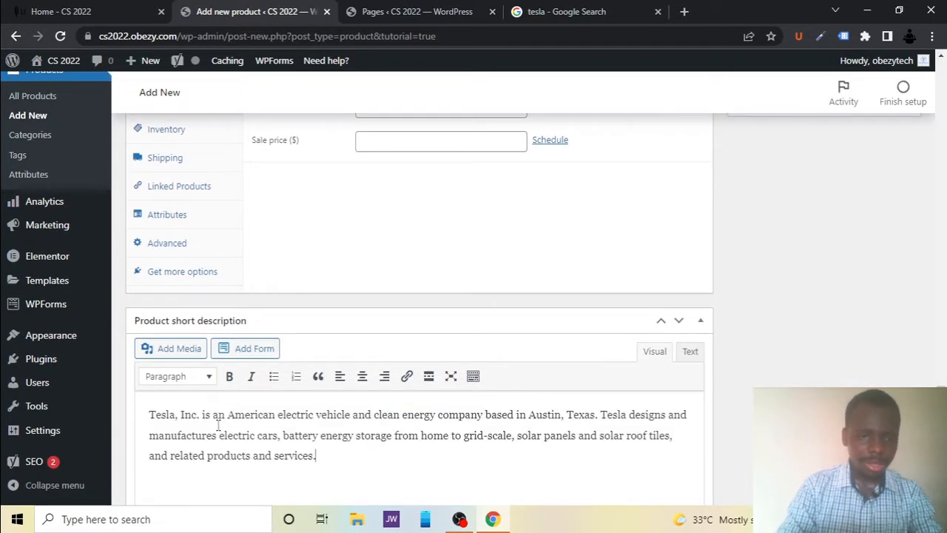
{"action": "left_click_drag", "start_coordinate": [316, 456], "coordinate": [279, 436]}
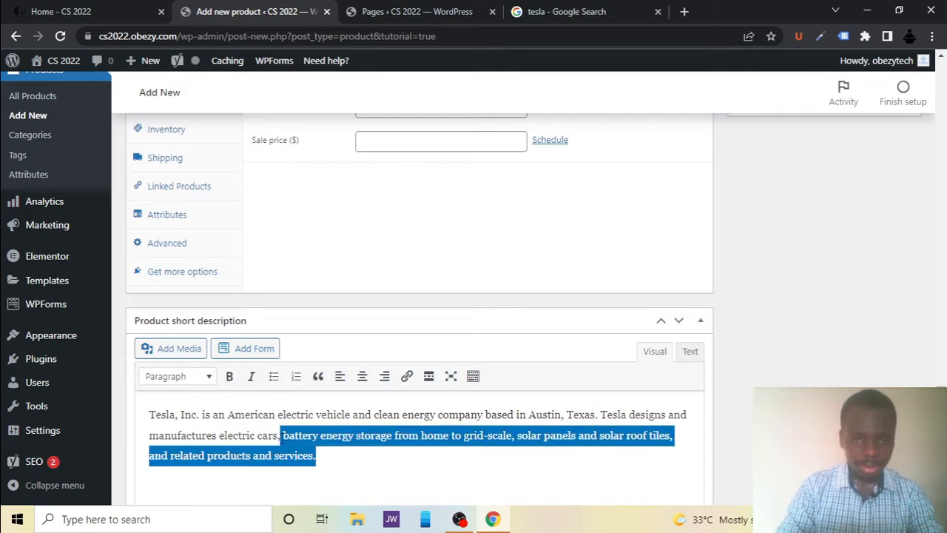
{"action": "key", "text": "BackSpace"}
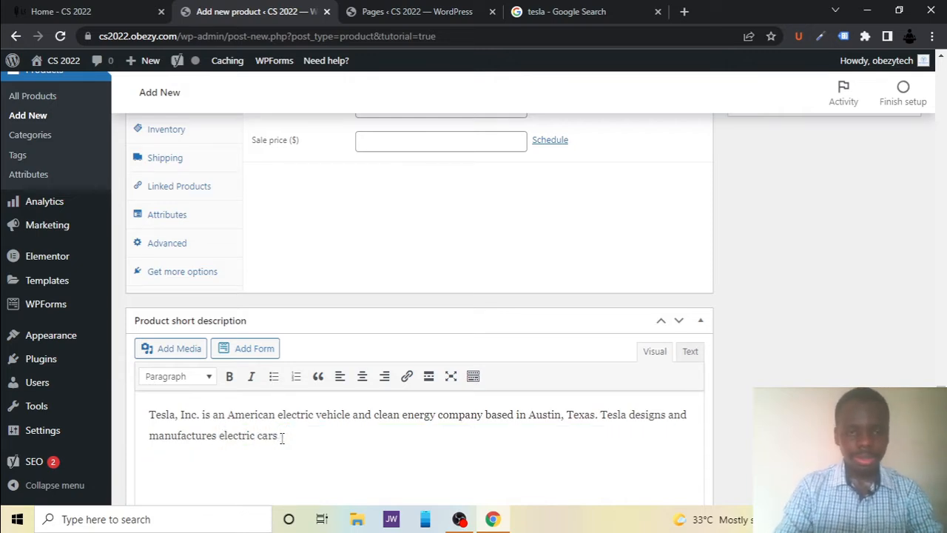
Set the product's regular price to 70000 and its sale price to 68000 dollars
{"action": "scroll", "coordinate": [255, 444], "scroll_direction": "up", "scroll_amount": 3}
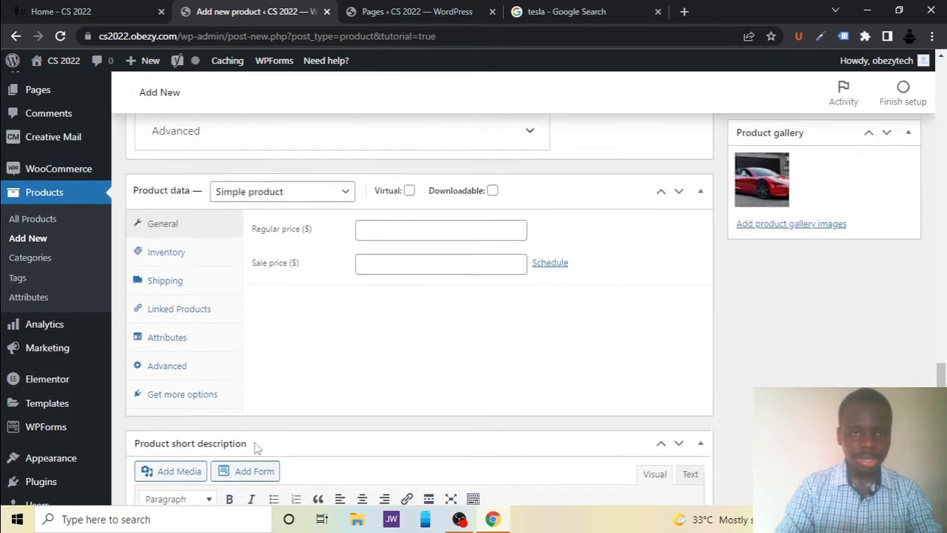
{"action": "right_click", "coordinate": [255, 448]}
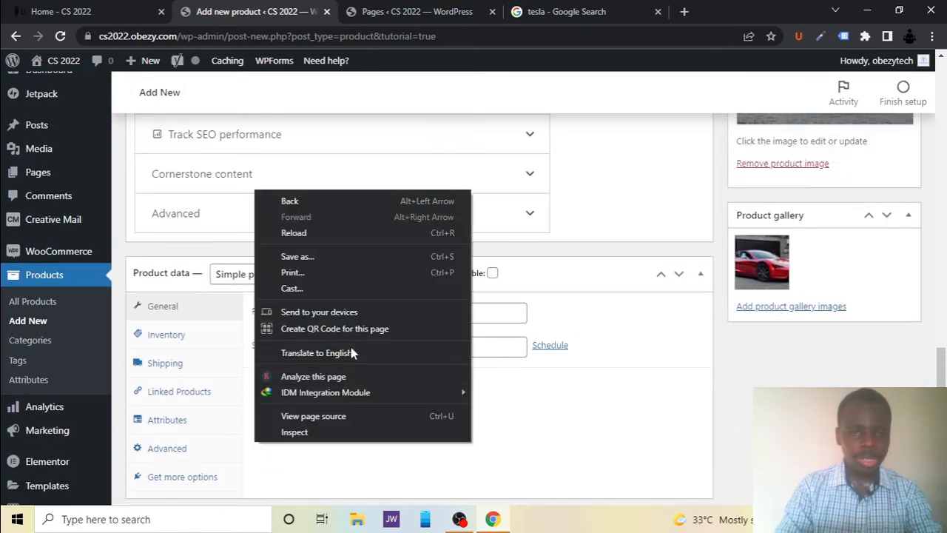
{"action": "left_click", "coordinate": [592, 392]}
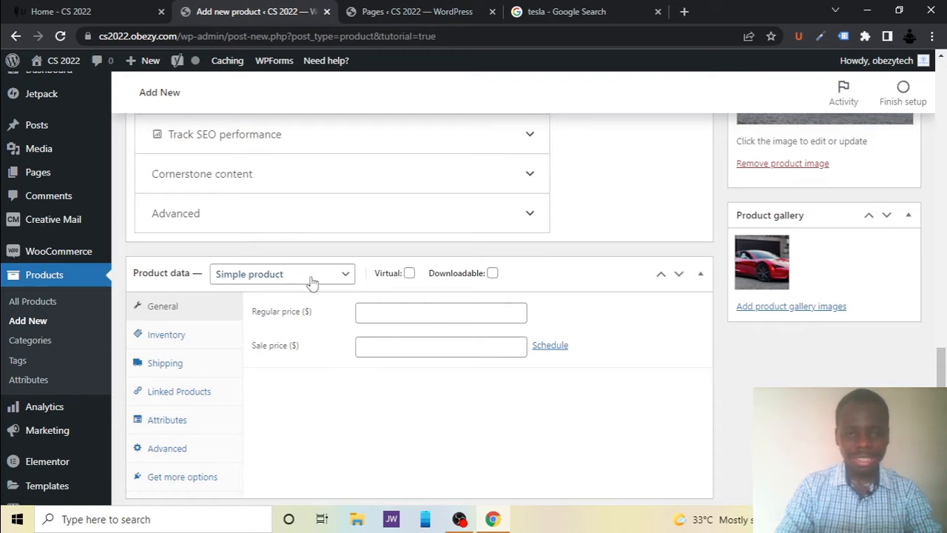
{"action": "left_click", "coordinate": [377, 317]}
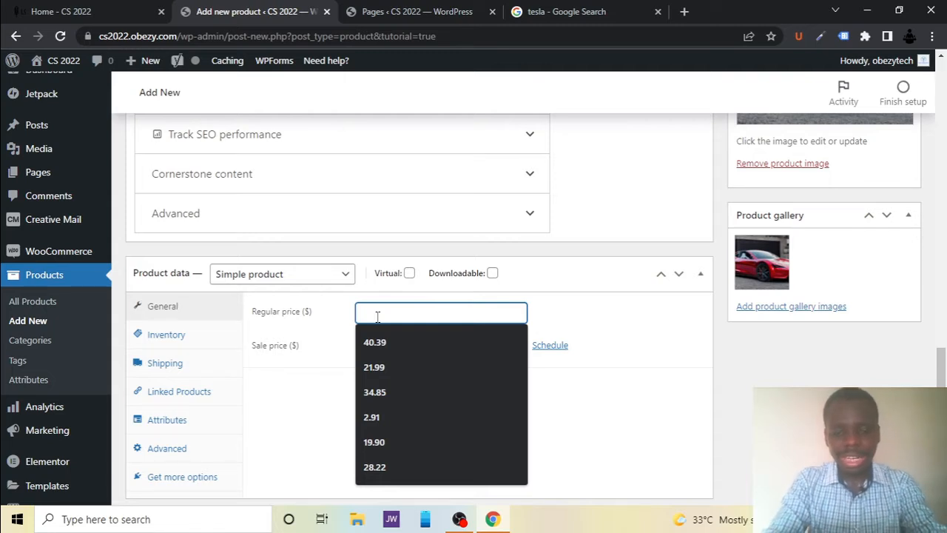
{"action": "type", "text": "70,"}
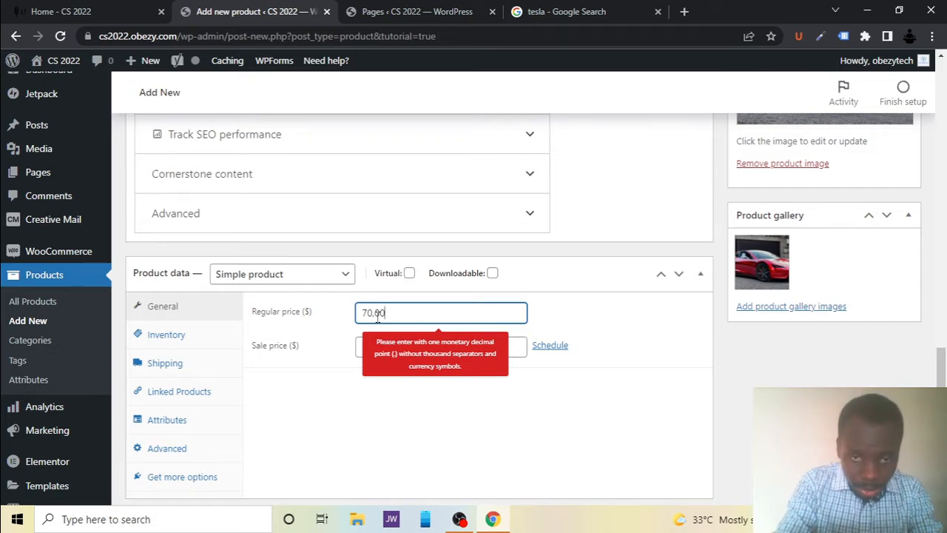
{"action": "key", "text": "BackSpace"}
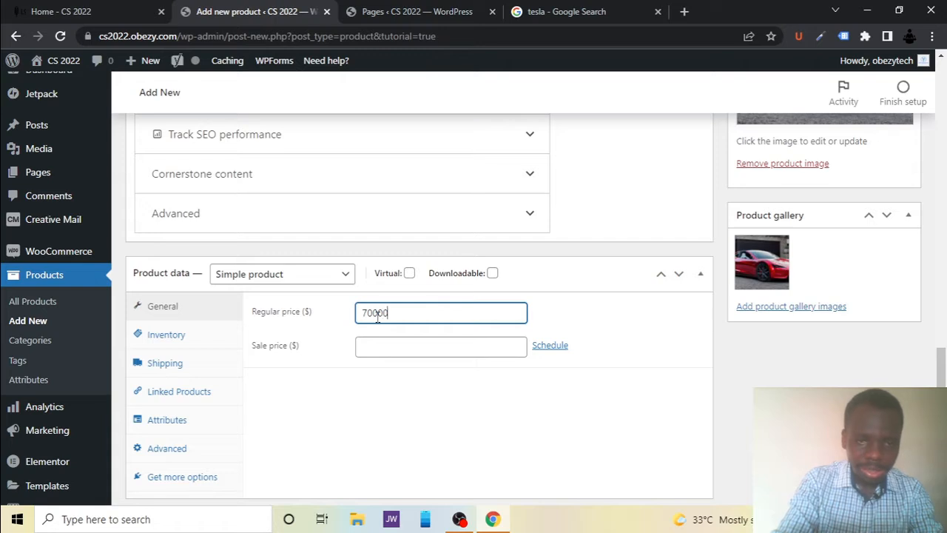
{"action": "left_click", "coordinate": [374, 350]}
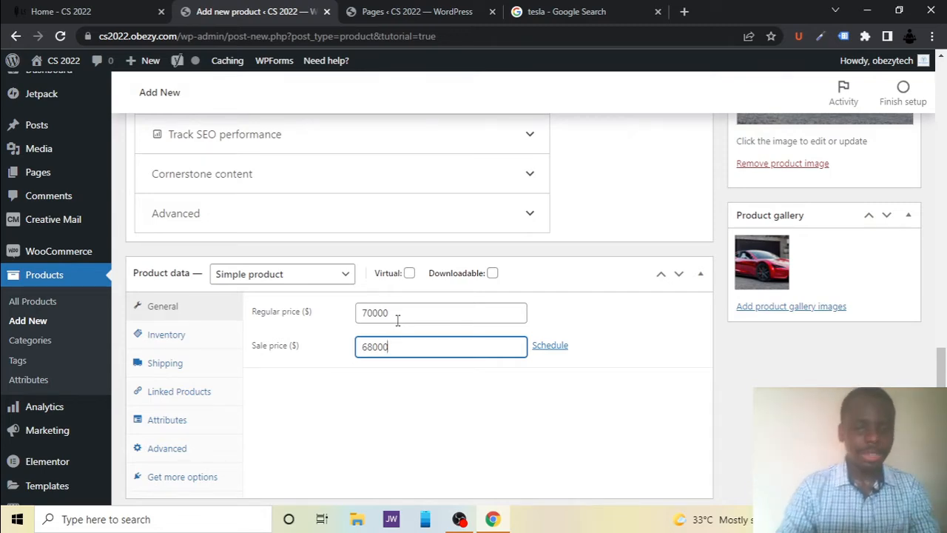
Publish the Tesla product and start adding another new product
{"action": "scroll", "coordinate": [413, 413], "scroll_direction": "down", "scroll_amount": 2}
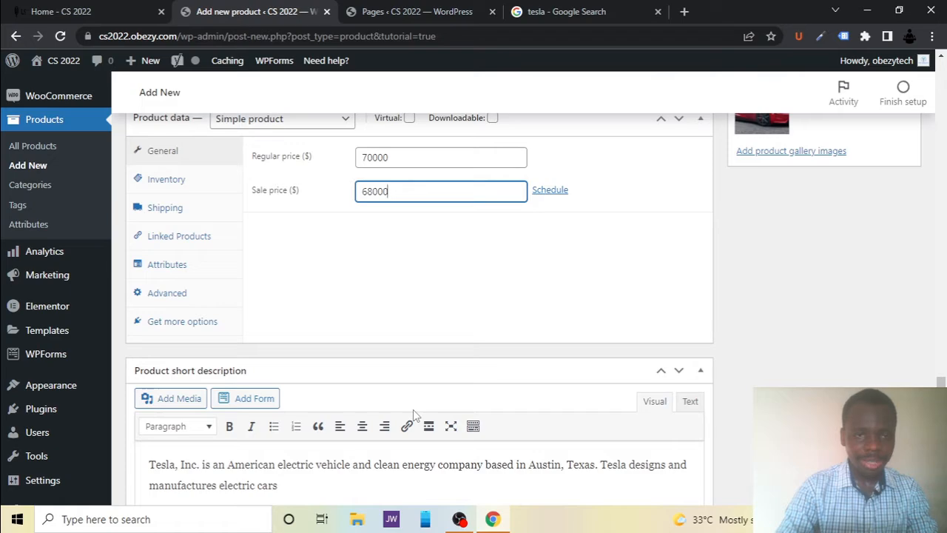
{"action": "scroll", "coordinate": [413, 410], "scroll_direction": "up", "scroll_amount": 2}
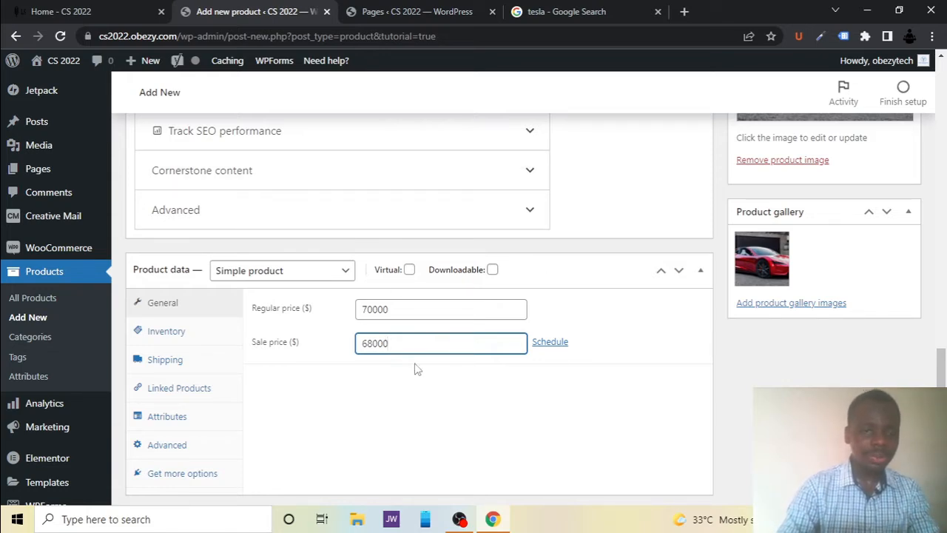
{"action": "scroll", "coordinate": [494, 344], "scroll_direction": "down", "scroll_amount": 4}
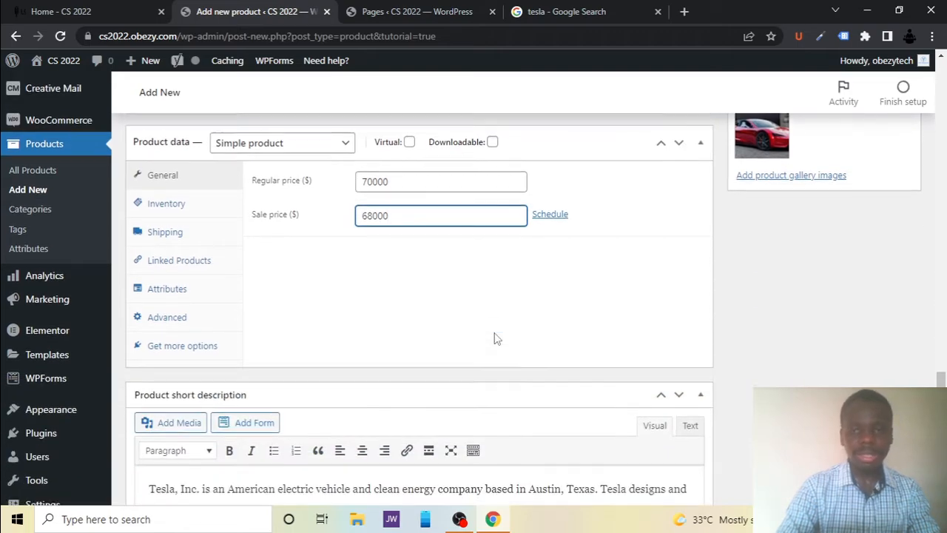
{"action": "scroll", "coordinate": [497, 333], "scroll_direction": "up", "scroll_amount": 15}
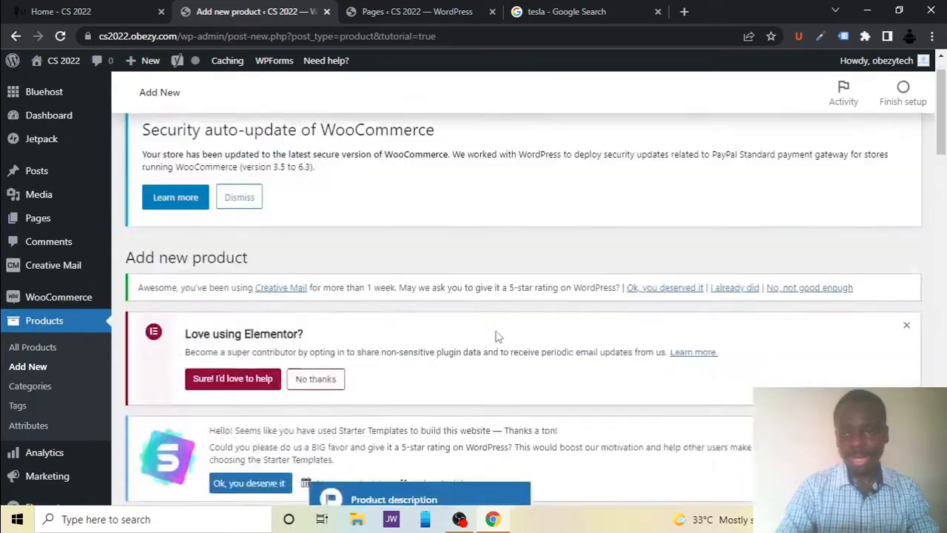
{"action": "scroll", "coordinate": [661, 251], "scroll_direction": "down", "scroll_amount": 5}
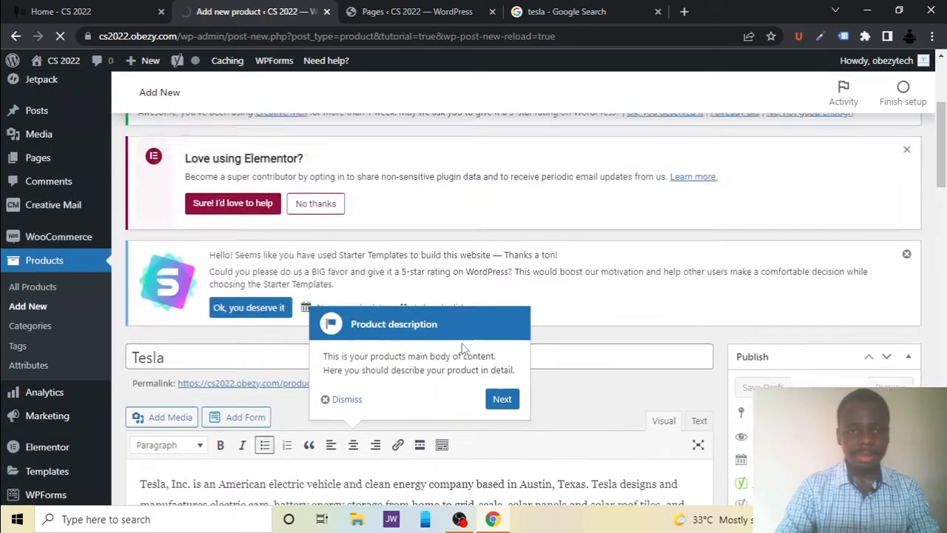
{"action": "scroll", "coordinate": [459, 373], "scroll_direction": "down", "scroll_amount": 8}
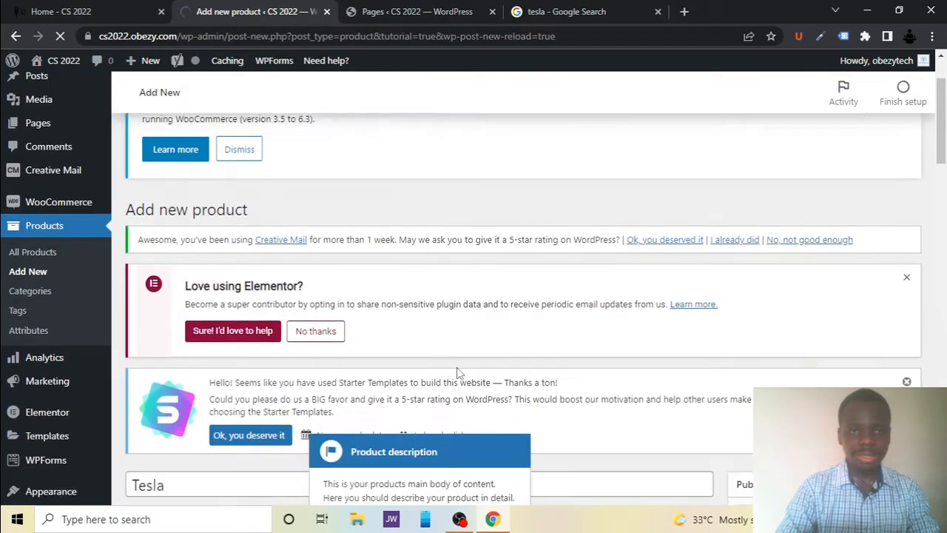
{"action": "scroll", "coordinate": [459, 371], "scroll_direction": "up", "scroll_amount": 8}
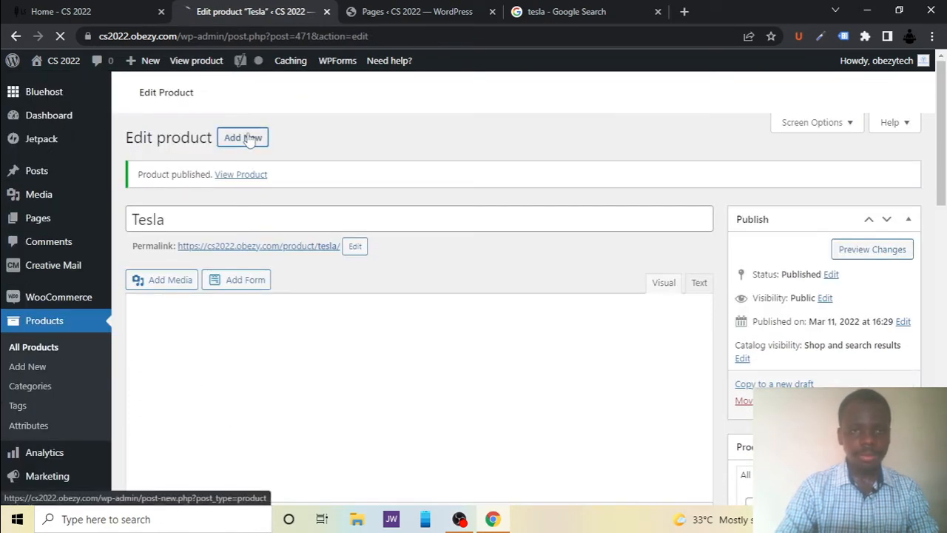
Switch to the Google results and search for "maybach"
{"action": "left_click", "coordinate": [543, 9]}
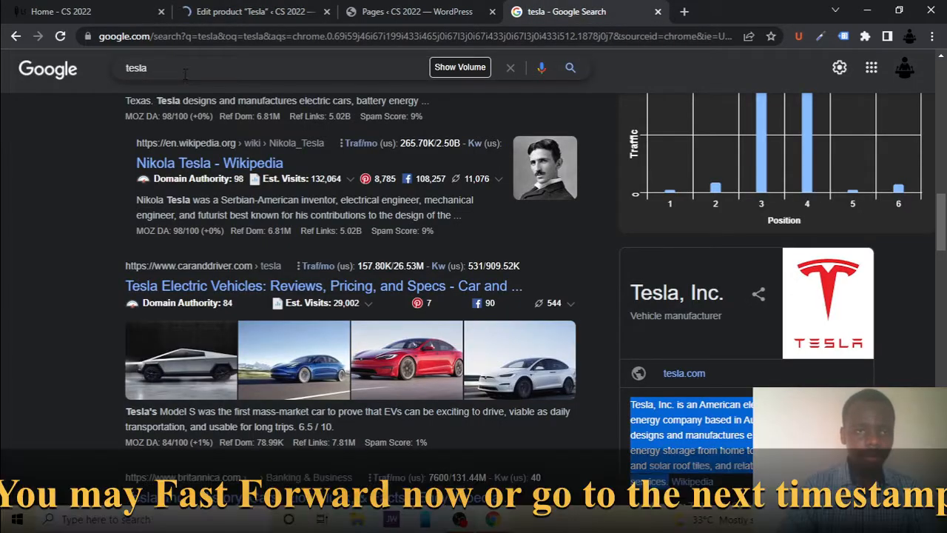
{"action": "left_click_drag", "start_coordinate": [185, 72], "coordinate": [99, 67]}
{"action": "type", "text": "mayback"}
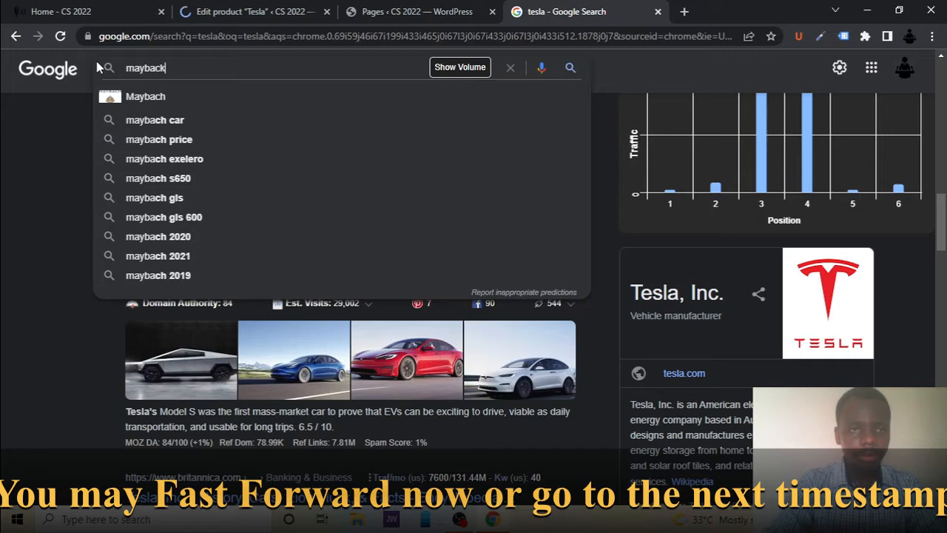
{"action": "key", "text": "BackSpace"}
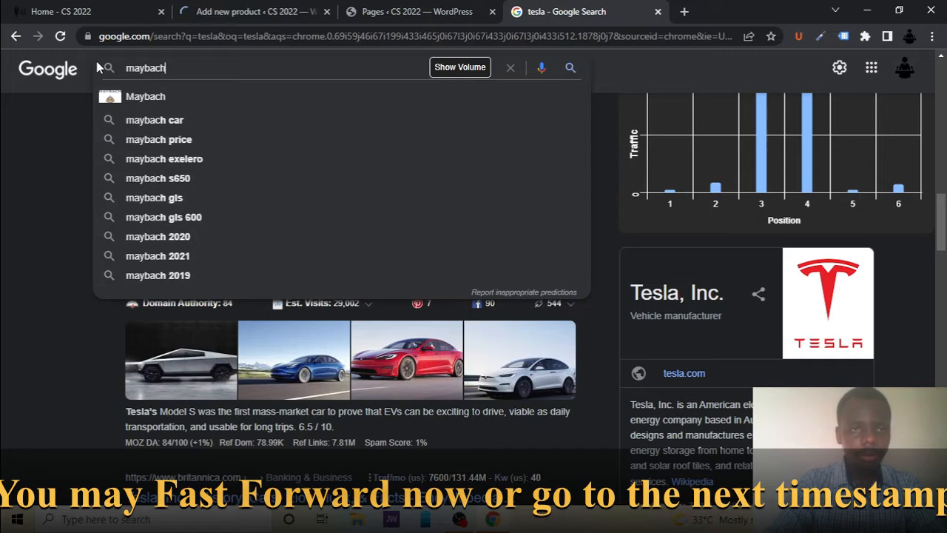
{"action": "key", "text": "Return"}
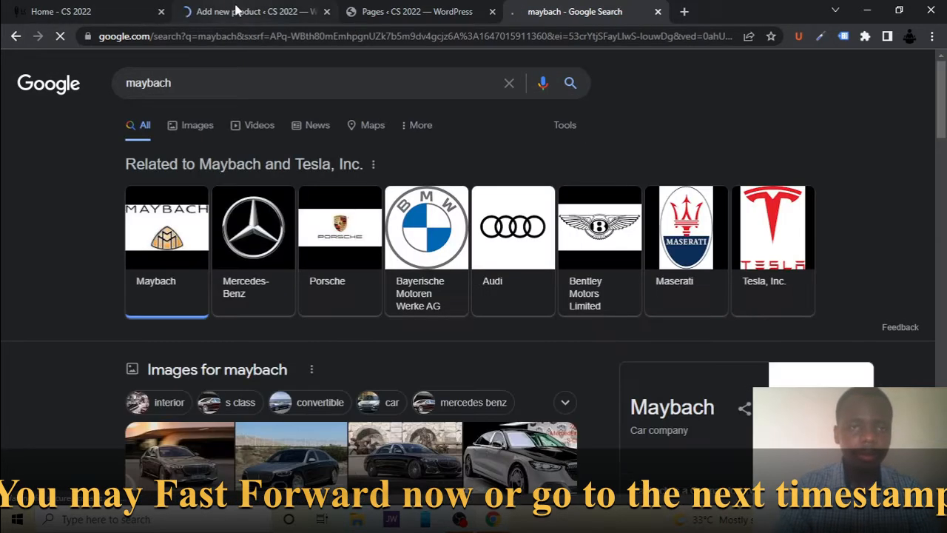
Copy the Maybach company description from the car company's info box in the Google results
{"action": "left_click", "coordinate": [237, 11]}
{"action": "left_click", "coordinate": [567, 7]}
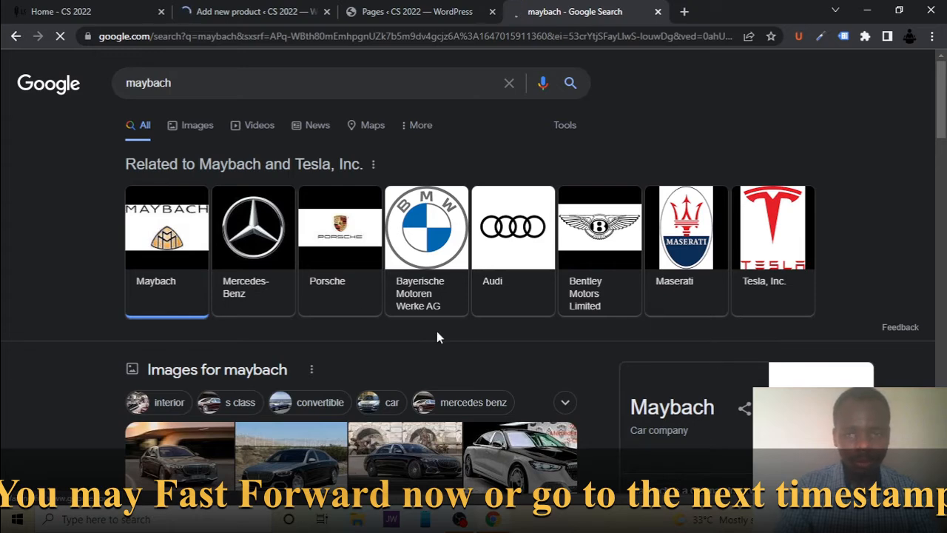
{"action": "scroll", "coordinate": [728, 113], "scroll_direction": "down", "scroll_amount": 5}
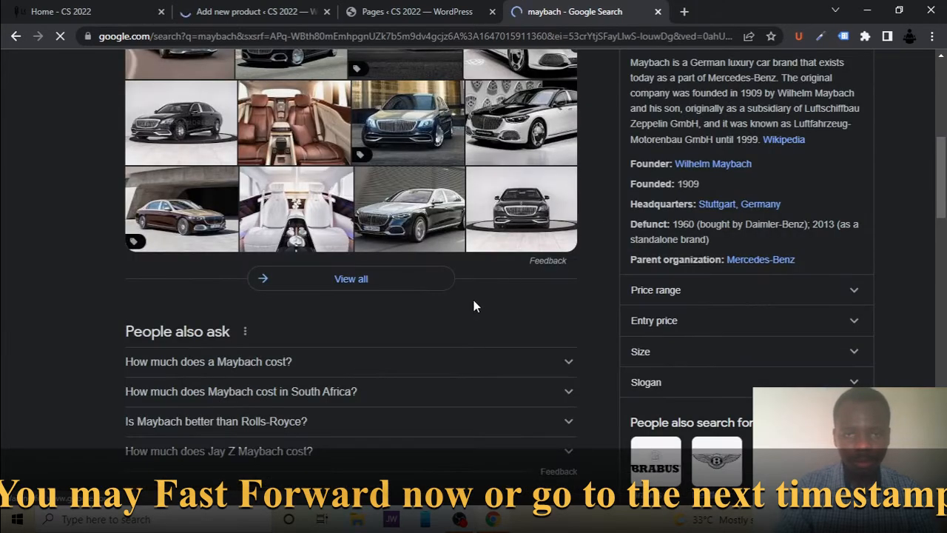
{"action": "scroll", "coordinate": [595, 214], "scroll_direction": "down", "scroll_amount": 10}
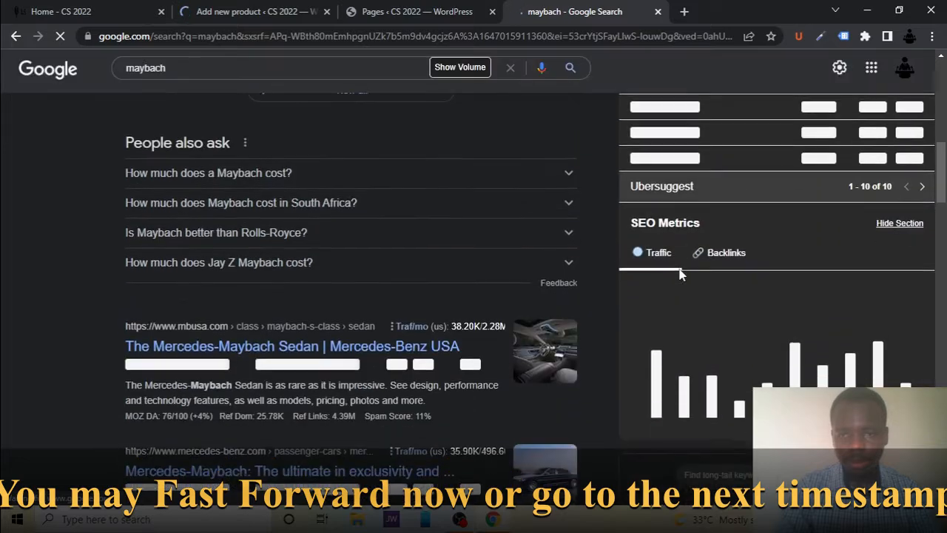
{"action": "scroll", "coordinate": [681, 275], "scroll_direction": "down", "scroll_amount": 1}
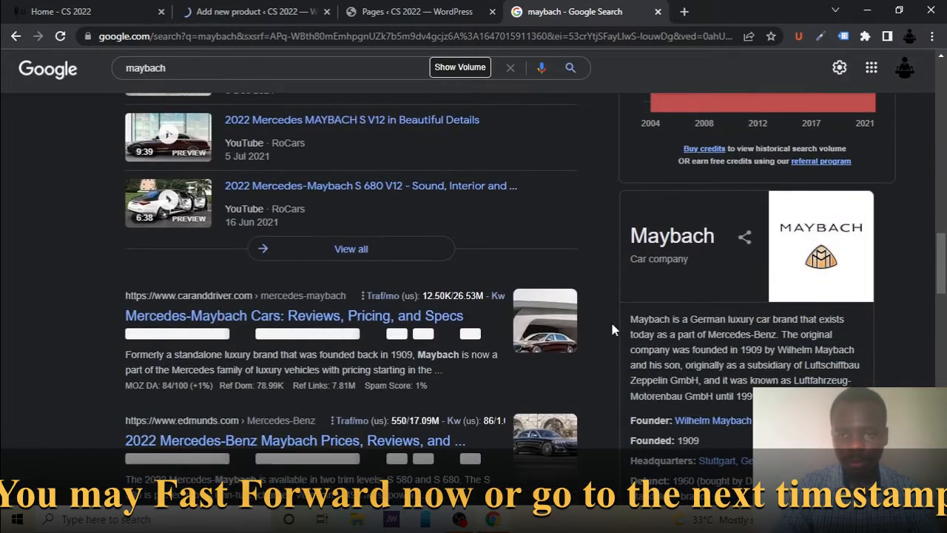
{"action": "left_click_drag", "start_coordinate": [629, 322], "coordinate": [752, 395]}
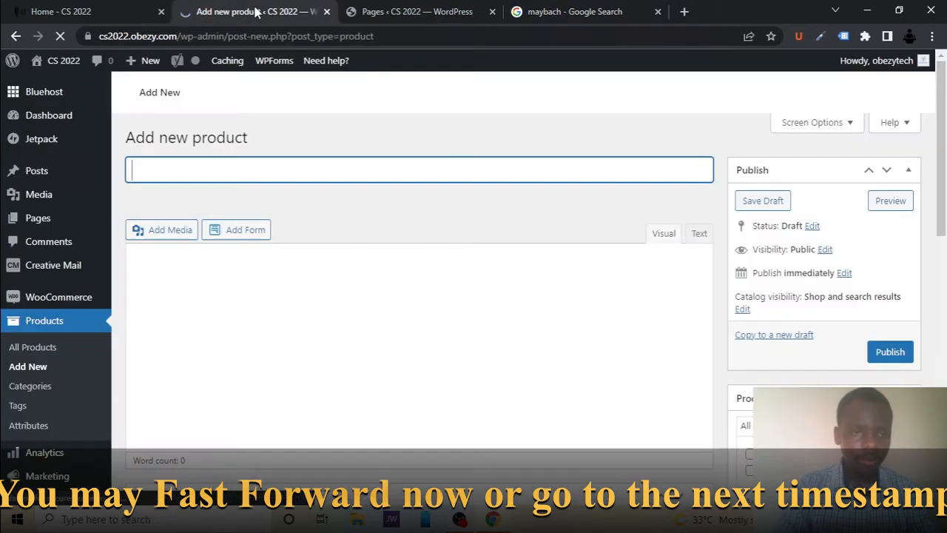
Return to the new product form and name the product "Maybach"
{"action": "left_click", "coordinate": [255, 11]}
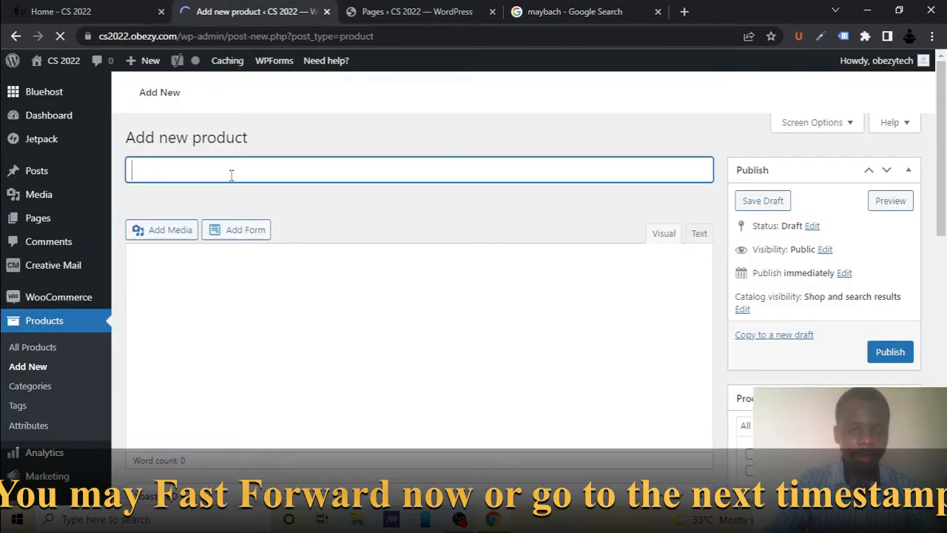
{"action": "type", "text": "Maybe"}
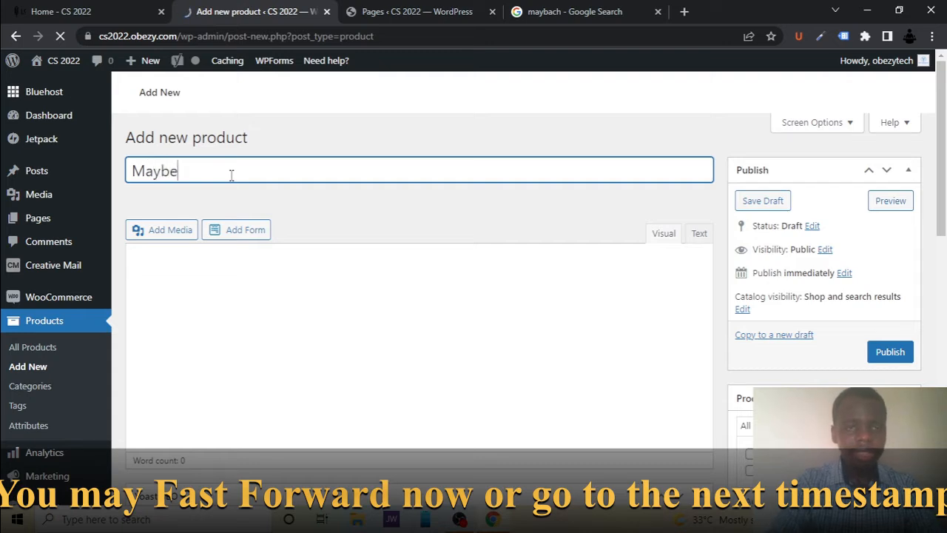
{"action": "key", "text": "BackSpace"}
{"action": "type", "text": "ach"}
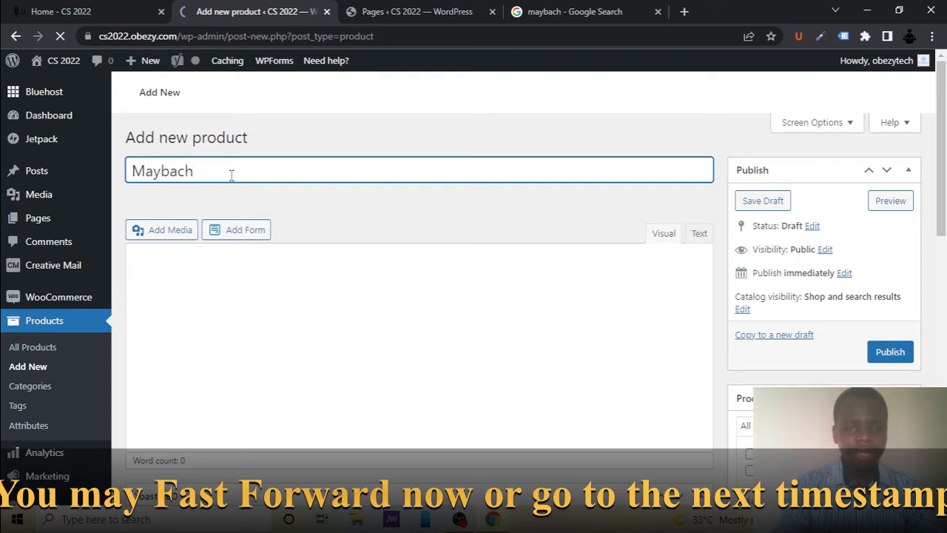
Paste the copied Maybach company text into the main product description
{"action": "scroll", "coordinate": [192, 273], "scroll_direction": "down", "scroll_amount": 1}
{"action": "scroll", "coordinate": [192, 273], "scroll_direction": "up", "scroll_amount": 1}
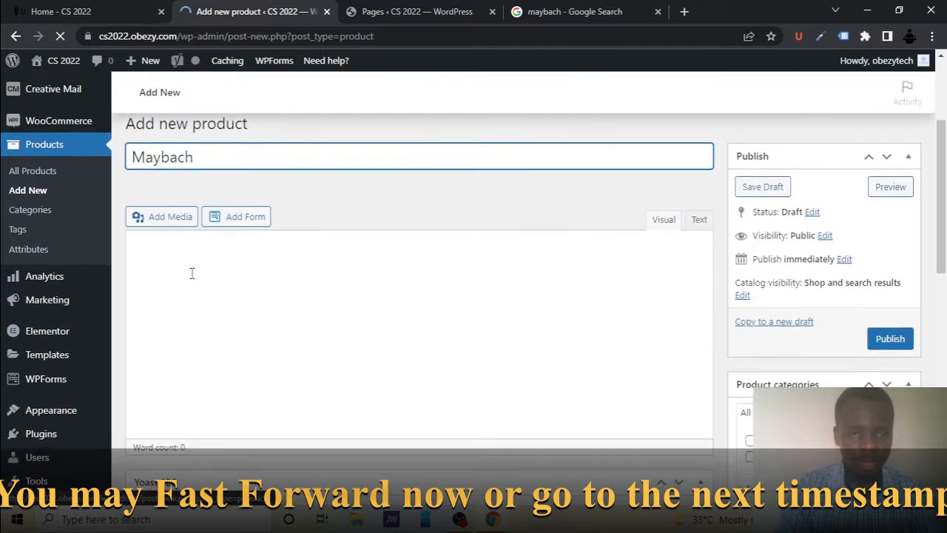
{"action": "scroll", "coordinate": [192, 273], "scroll_direction": "down", "scroll_amount": 2}
{"action": "scroll", "coordinate": [192, 273], "scroll_direction": "up", "scroll_amount": 1}
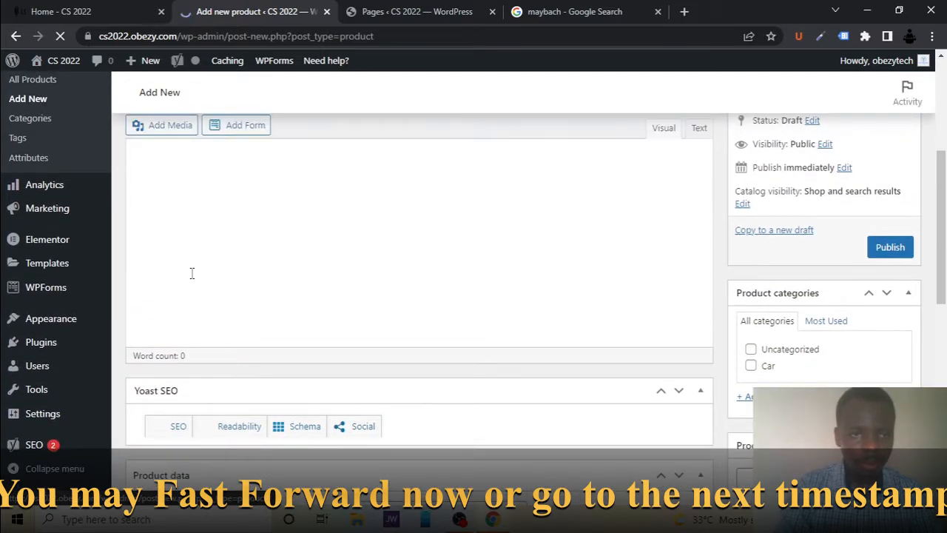
{"action": "scroll", "coordinate": [192, 274], "scroll_direction": "up", "scroll_amount": 7}
{"action": "scroll", "coordinate": [176, 348], "scroll_direction": "down", "scroll_amount": 3}
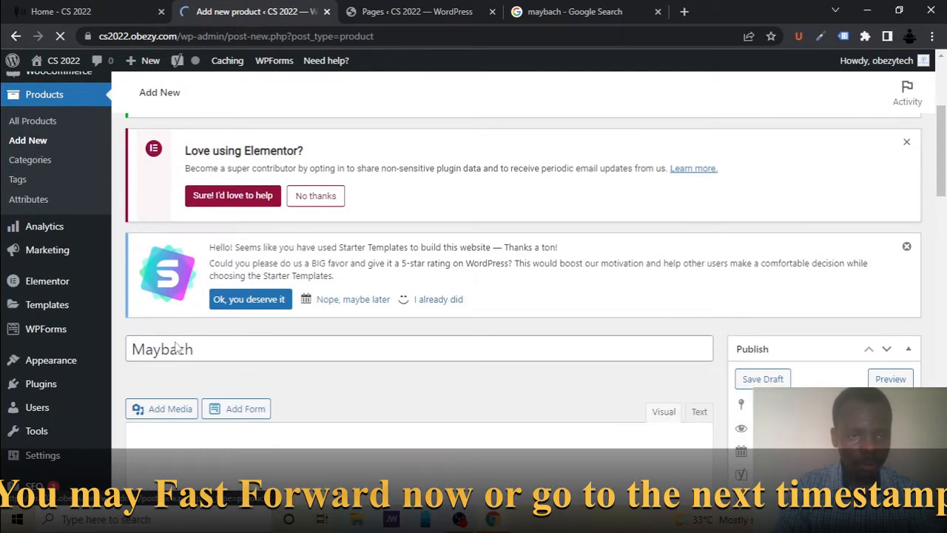
{"action": "scroll", "coordinate": [176, 348], "scroll_direction": "down", "scroll_amount": 1}
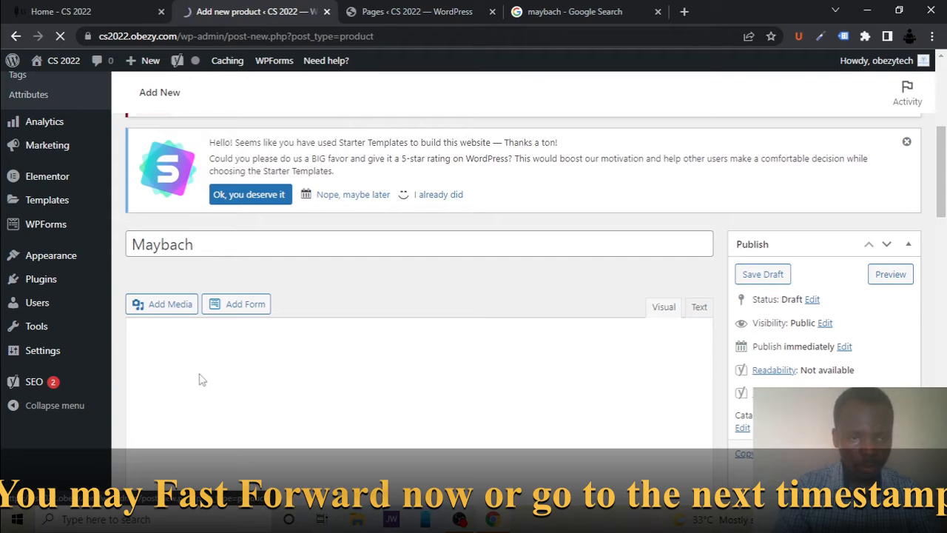
{"action": "scroll", "coordinate": [222, 385], "scroll_direction": "down", "scroll_amount": 1}
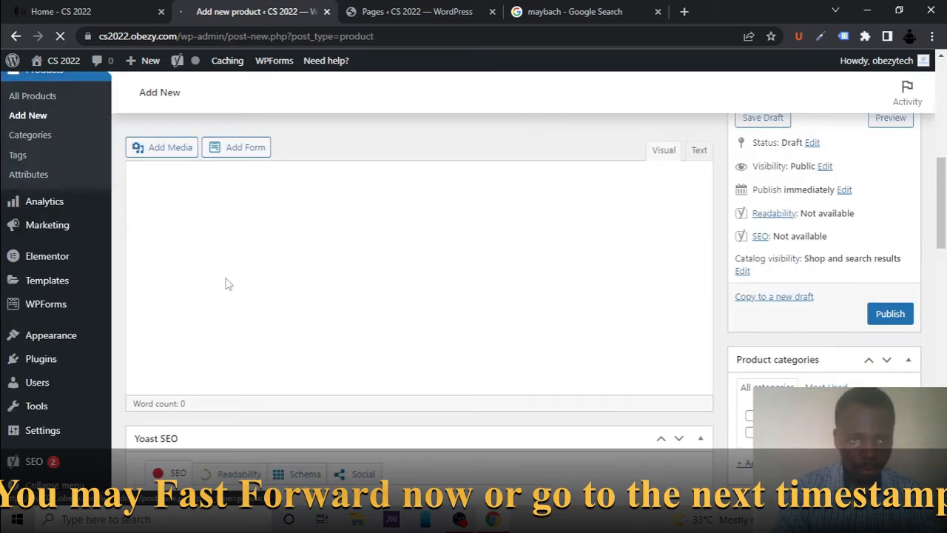
{"action": "left_click", "coordinate": [227, 278]}
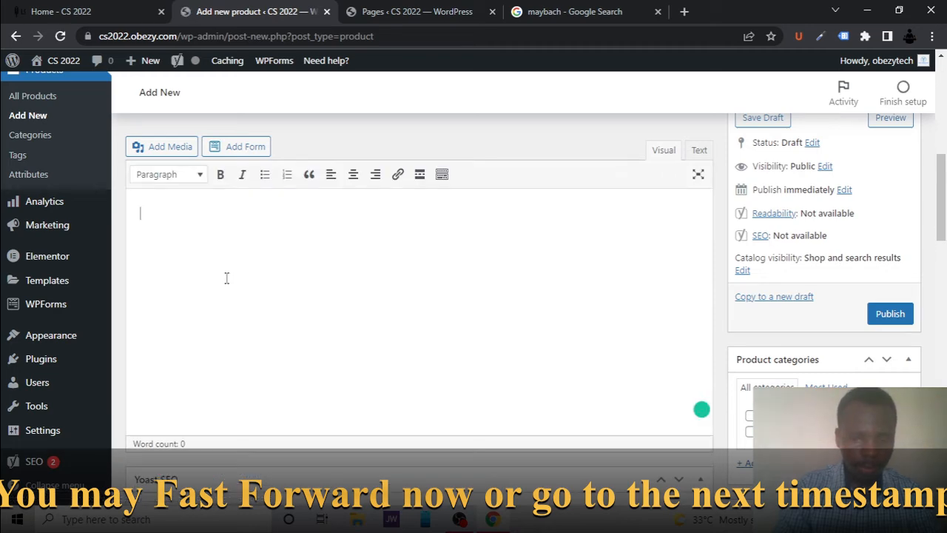
{"action": "type", "text": "Maybach is a German luxury car brand that exists today as a part of Mercedes-Benz. The original company was founded in 1909 by Wilhelm Maybach and his son, originally as a subsidiary of Luftschiffbau Zeppelin GmbH, and it was known as Luftfahrzeug-Motorenbau GmbH until 1912."}
Paste the Maybach text into the product short description and remove everything after "and his son,"
{"action": "scroll", "coordinate": [289, 324], "scroll_direction": "down", "scroll_amount": 8}
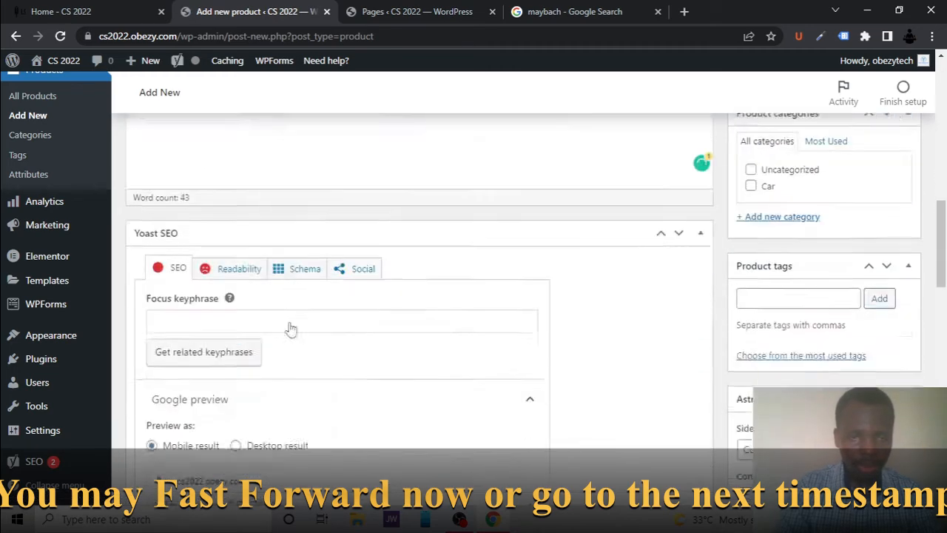
{"action": "scroll", "coordinate": [289, 324], "scroll_direction": "down", "scroll_amount": 7}
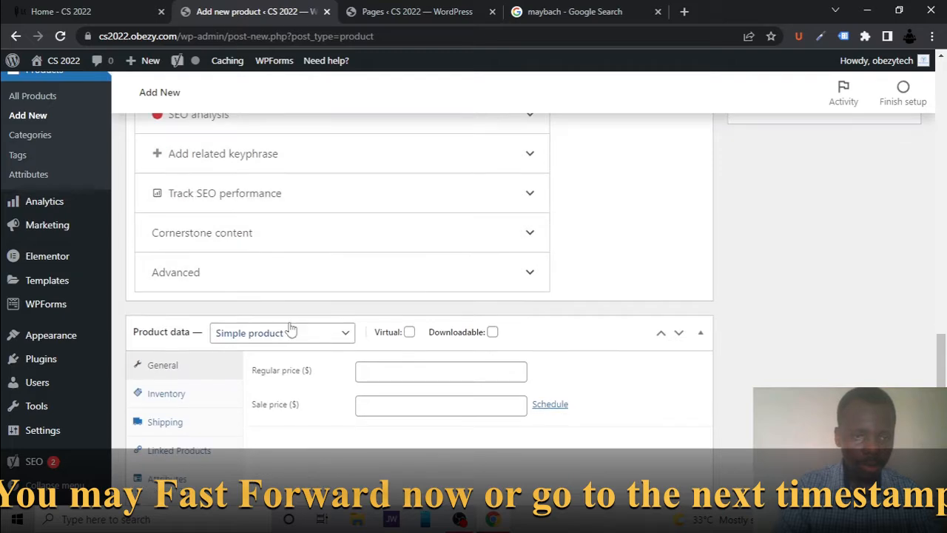
{"action": "scroll", "coordinate": [289, 328], "scroll_direction": "down", "scroll_amount": 1}
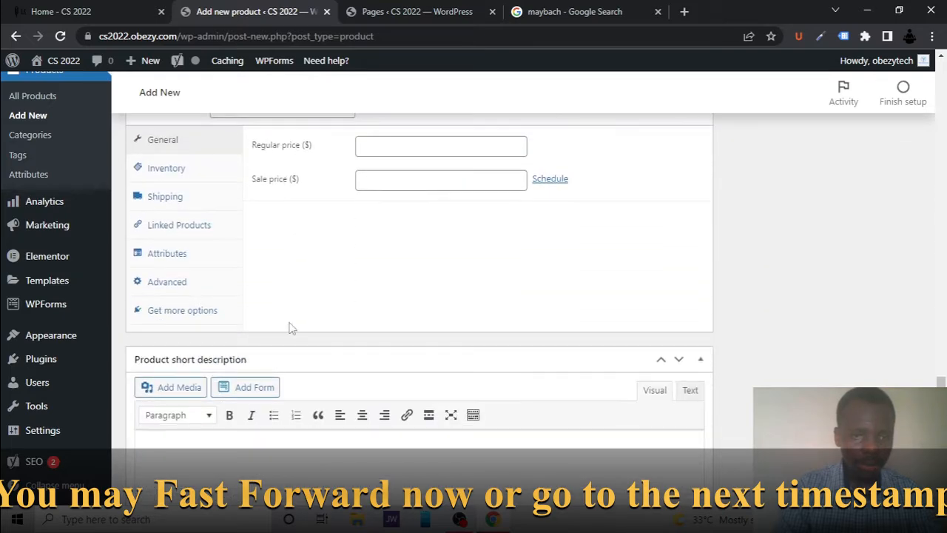
{"action": "left_click", "coordinate": [224, 465]}
{"action": "key", "text": "ctrl+v"}
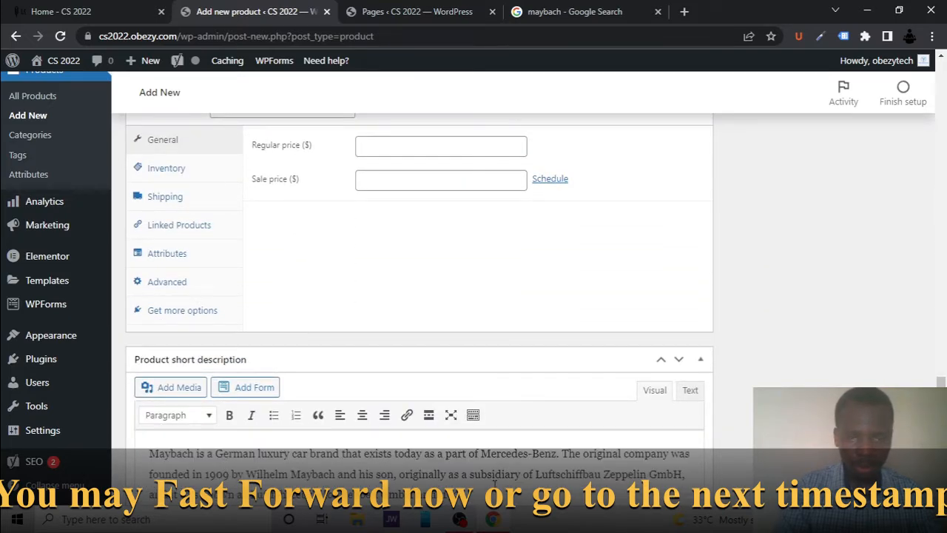
{"action": "left_click_drag", "start_coordinate": [491, 490], "coordinate": [406, 474]}
{"action": "key", "text": "BackSpace"}
{"action": "key", "text": "BackSpace"}
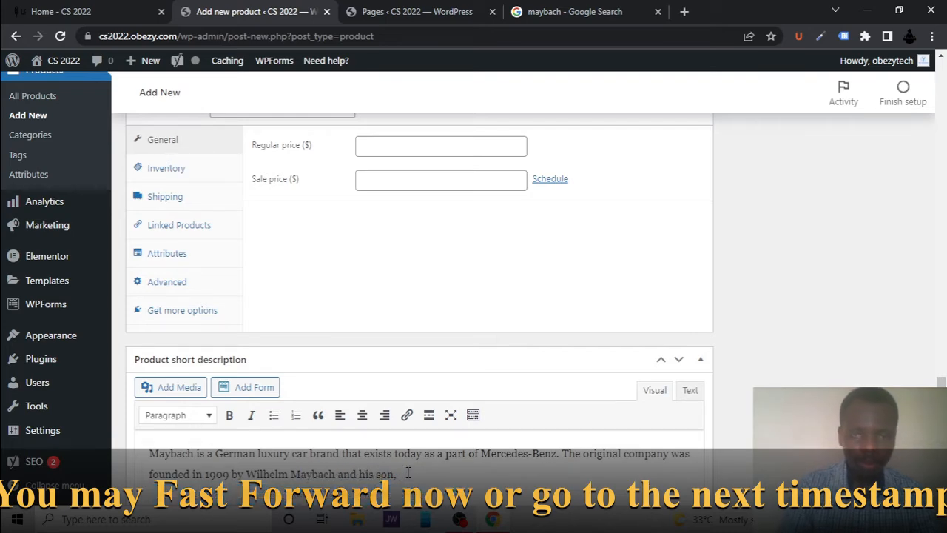
Assign the Maybach product to the Car category
{"action": "scroll", "coordinate": [407, 472], "scroll_direction": "up", "scroll_amount": 10}
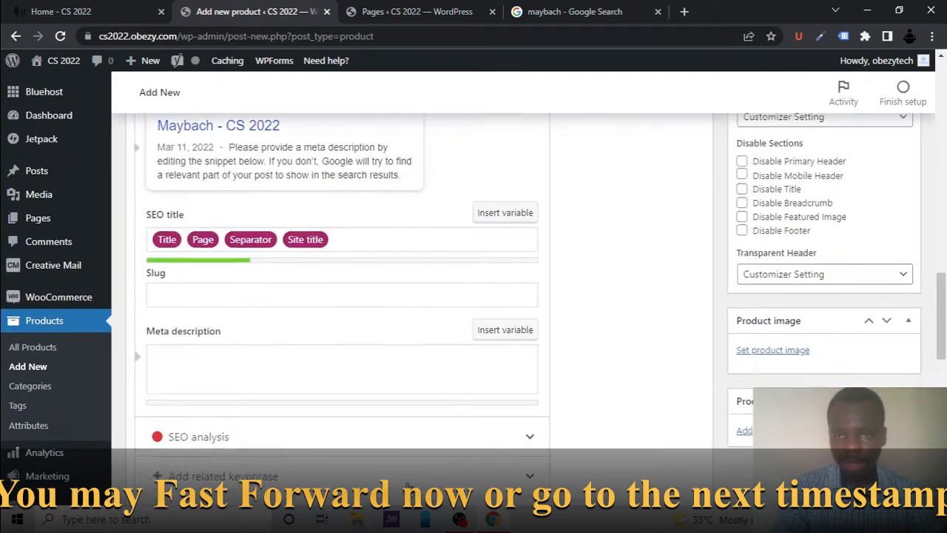
{"action": "scroll", "coordinate": [805, 191], "scroll_direction": "up", "scroll_amount": 5}
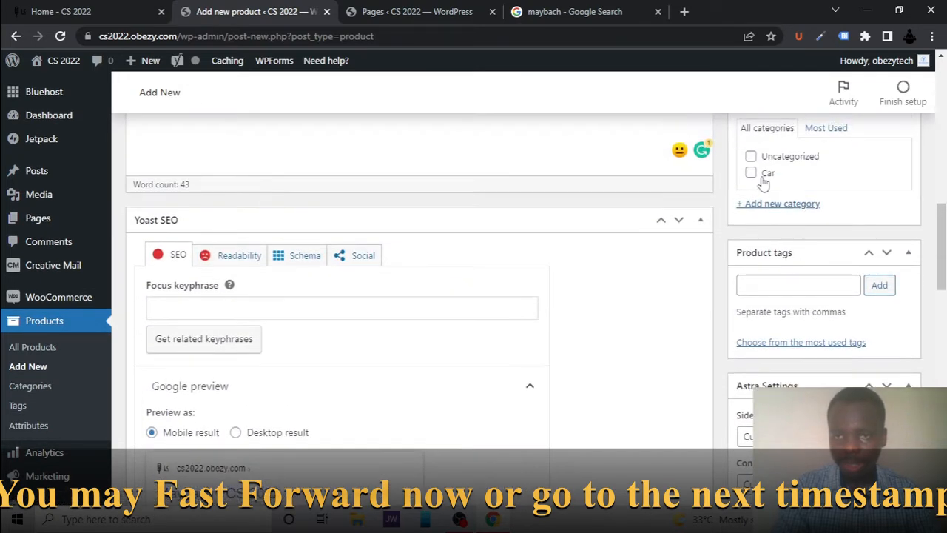
{"action": "left_click", "coordinate": [752, 172]}
Set 2022-Mercedes-Maybach-S-Class-2.jpg from the media library as the product image and add it to the product gallery
{"action": "scroll", "coordinate": [798, 271], "scroll_direction": "down", "scroll_amount": 5}
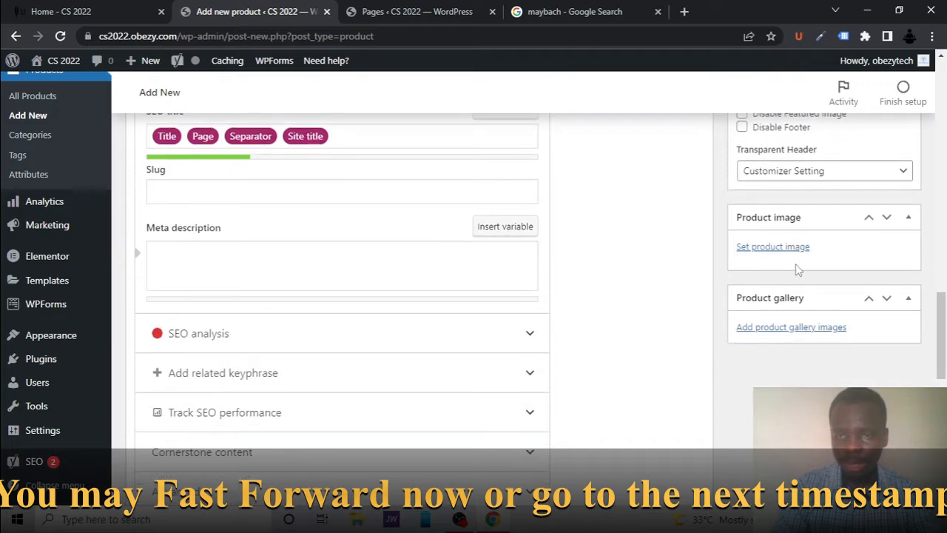
{"action": "left_click", "coordinate": [788, 249]}
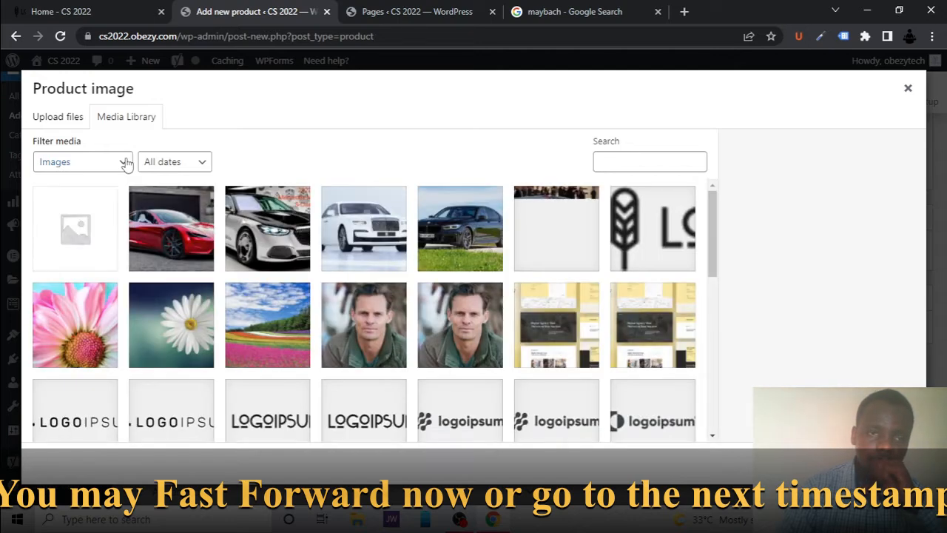
{"action": "left_click", "coordinate": [272, 242]}
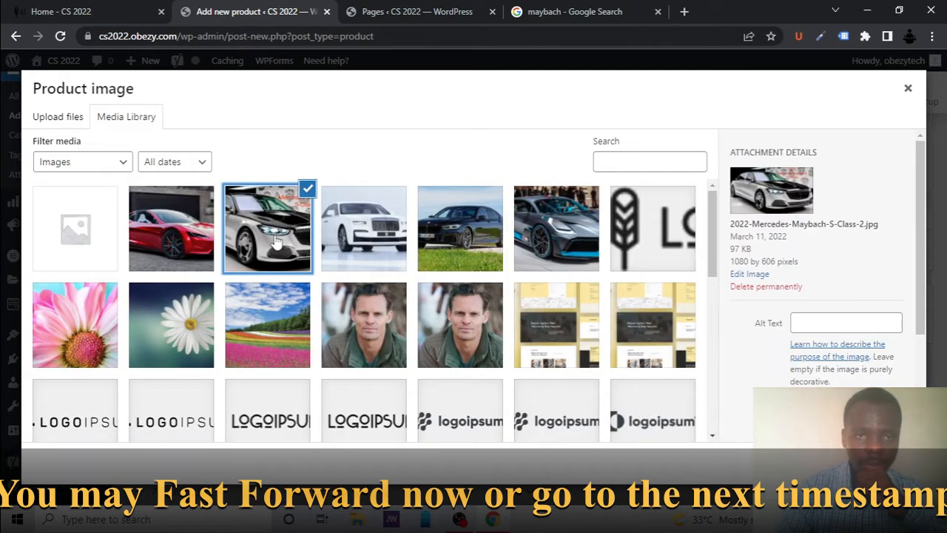
{"action": "left_click", "coordinate": [867, 464]}
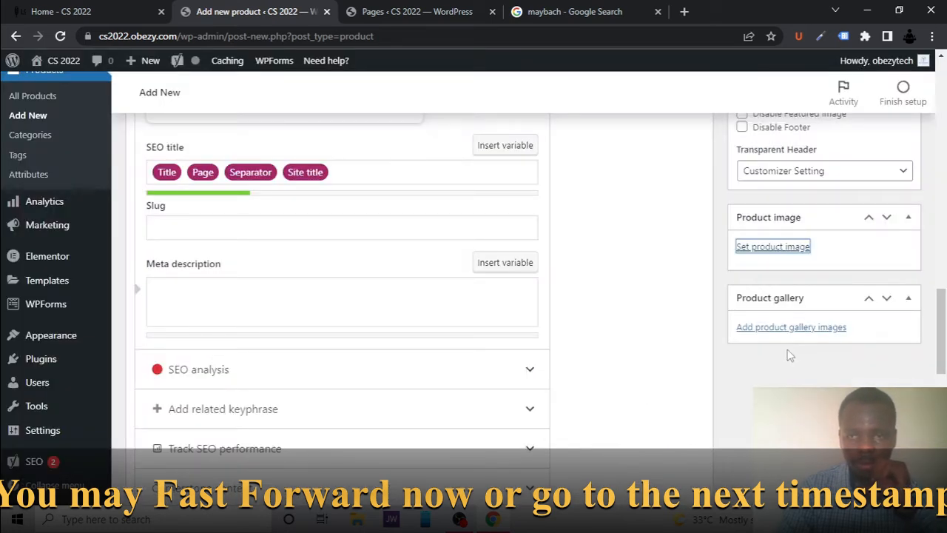
{"action": "left_click", "coordinate": [786, 327]}
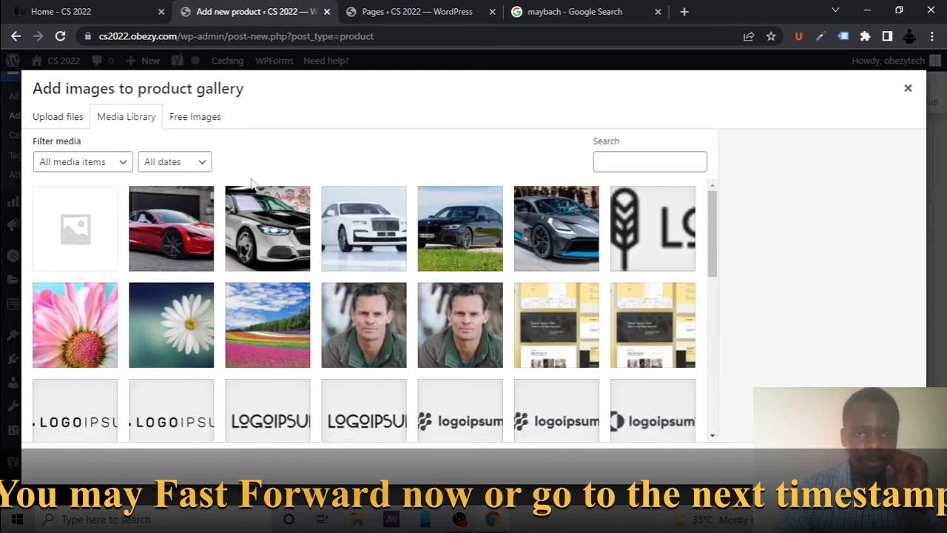
{"action": "left_click", "coordinate": [279, 258]}
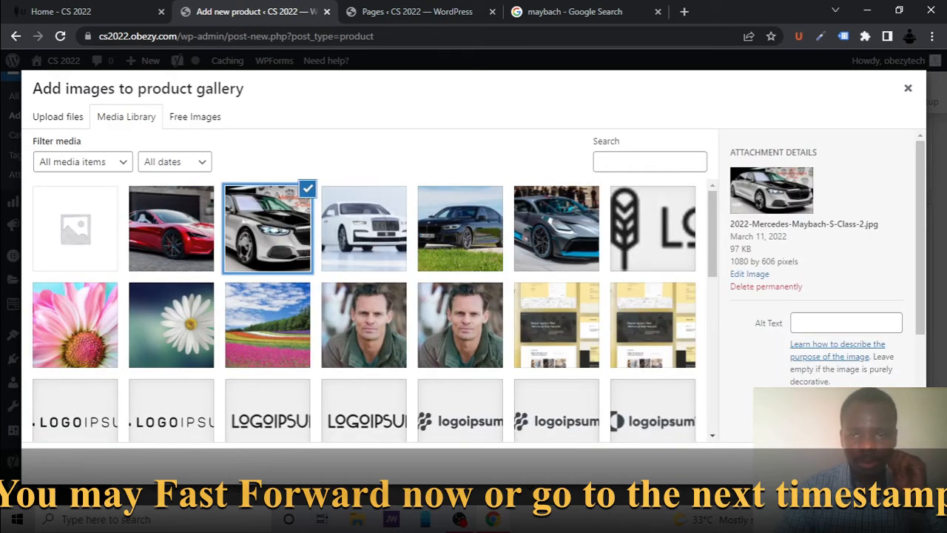
{"action": "left_click", "coordinate": [878, 464]}
Look through the product type options in the product data, leaving Simple product selected
{"action": "scroll", "coordinate": [563, 370], "scroll_direction": "down", "scroll_amount": 8}
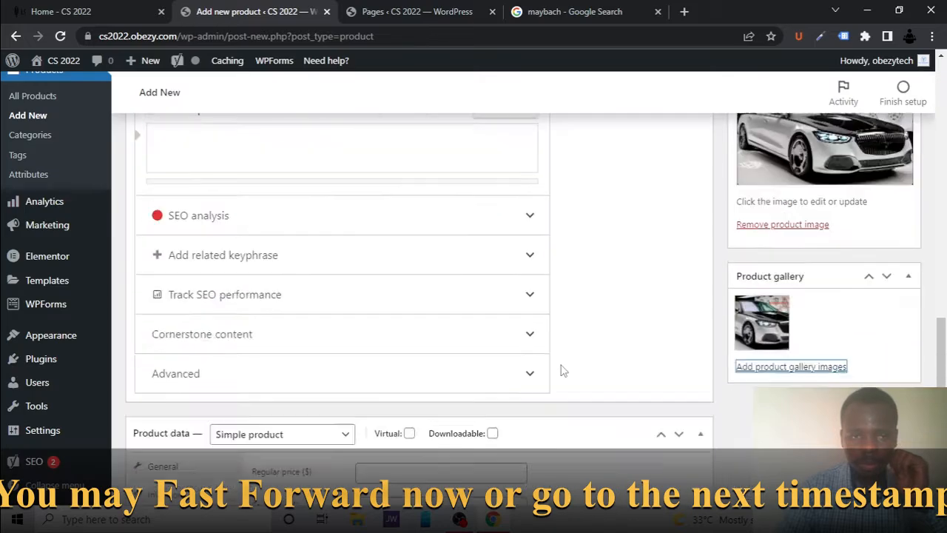
{"action": "scroll", "coordinate": [562, 370], "scroll_direction": "up", "scroll_amount": 2}
{"action": "scroll", "coordinate": [562, 370], "scroll_direction": "up", "scroll_amount": 1}
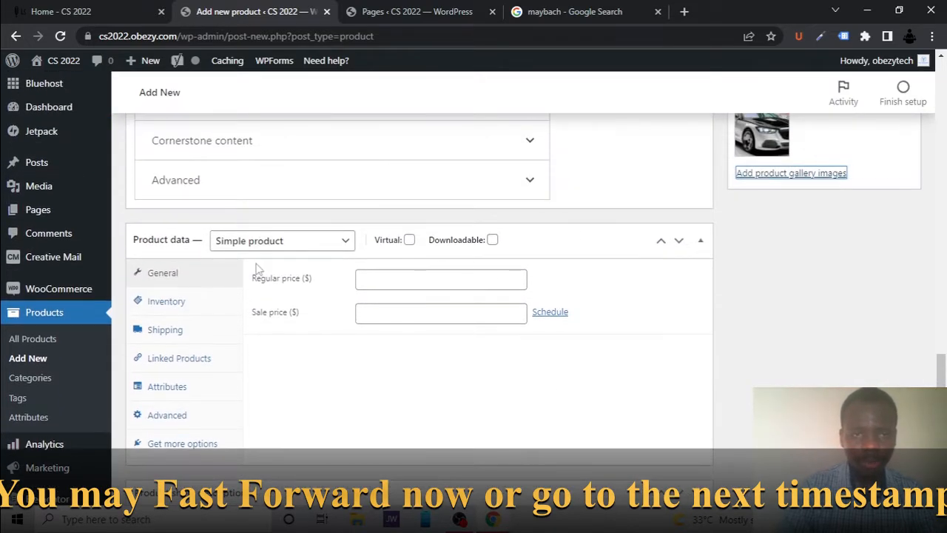
{"action": "left_click", "coordinate": [311, 247]}
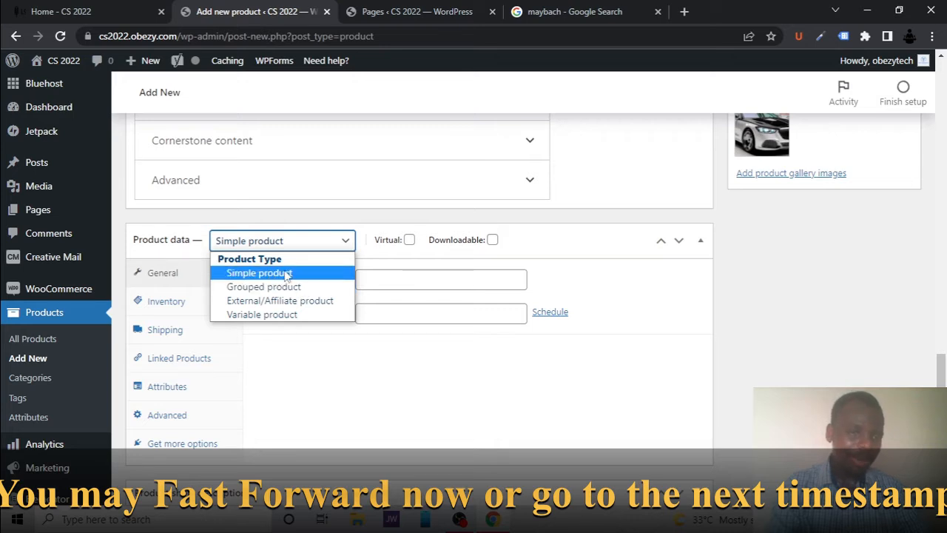
{"action": "left_click", "coordinate": [329, 221]}
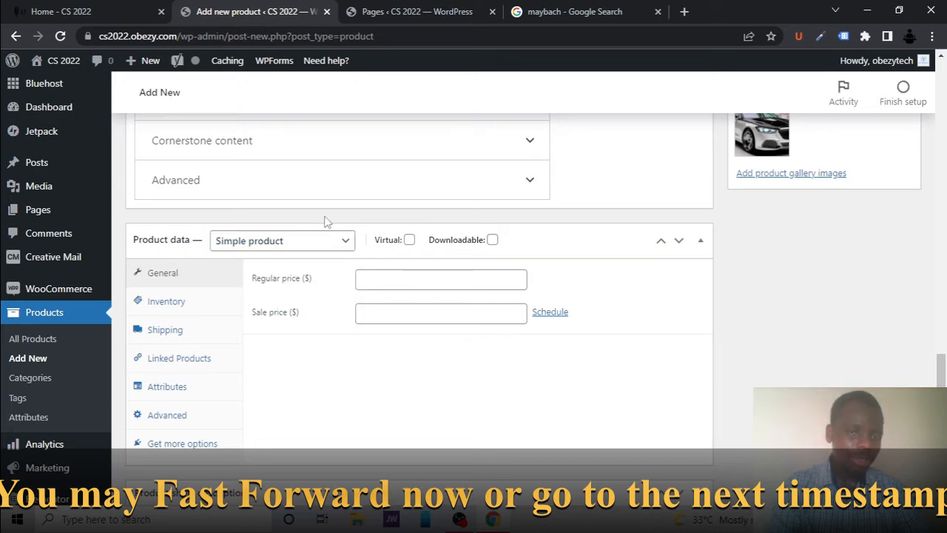
Make the Maybach product downloadable and attach 2022-Mercedes-Maybach-S-Class-2.jpg from the media library as a downloadable file named Maybach
{"action": "left_click", "coordinate": [493, 241]}
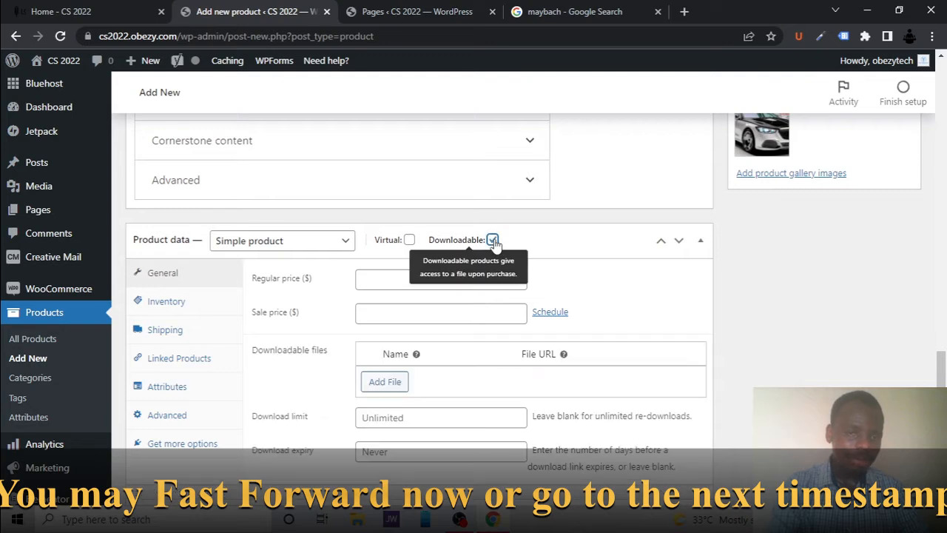
{"action": "left_click", "coordinate": [385, 382]}
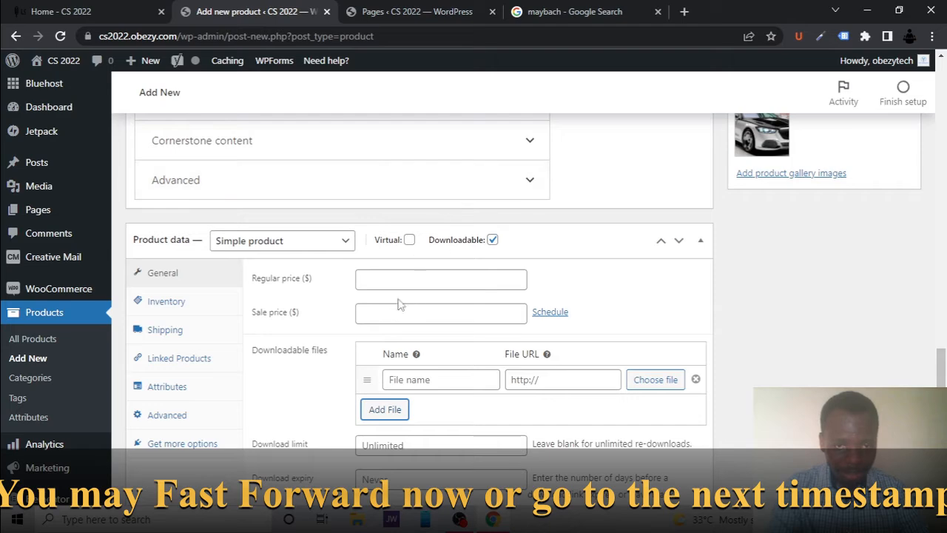
{"action": "scroll", "coordinate": [427, 358], "scroll_direction": "down", "scroll_amount": 2}
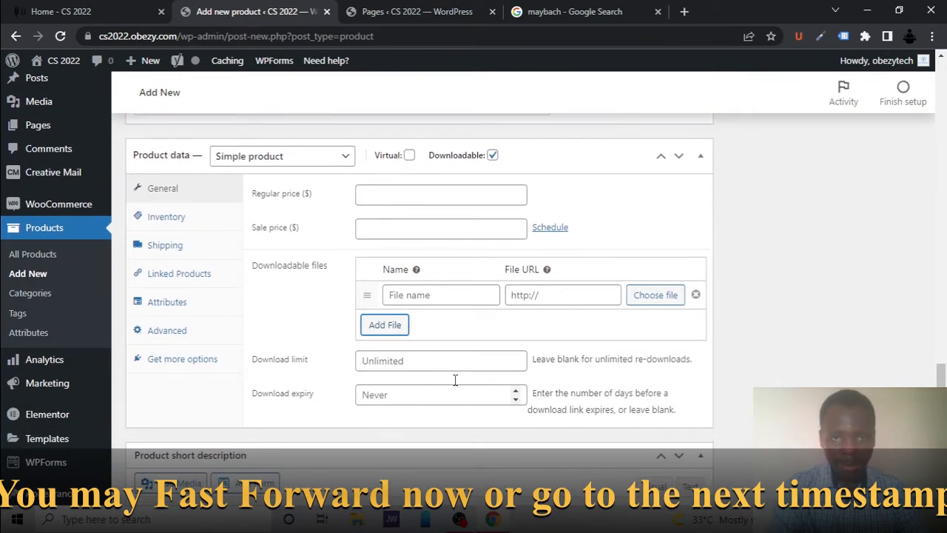
{"action": "left_click", "coordinate": [652, 302]}
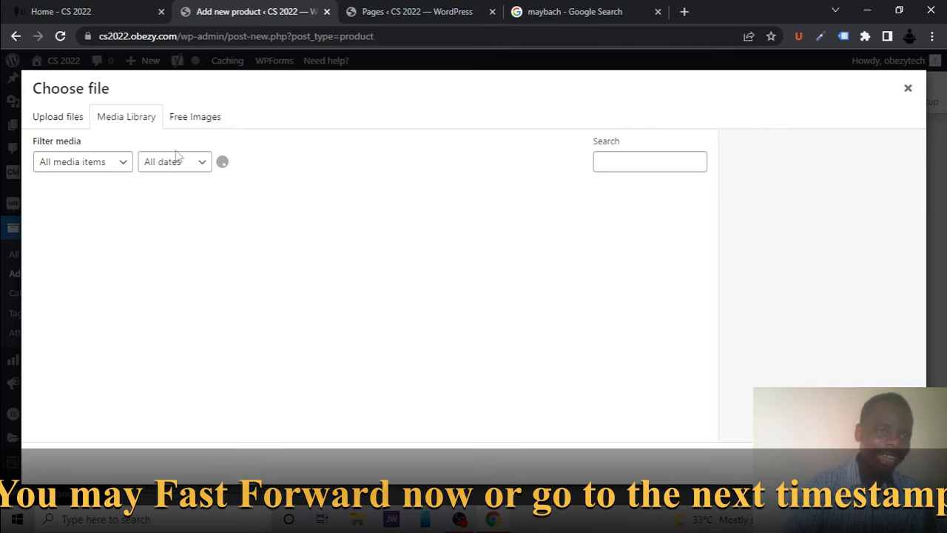
{"action": "left_click", "coordinate": [276, 205]}
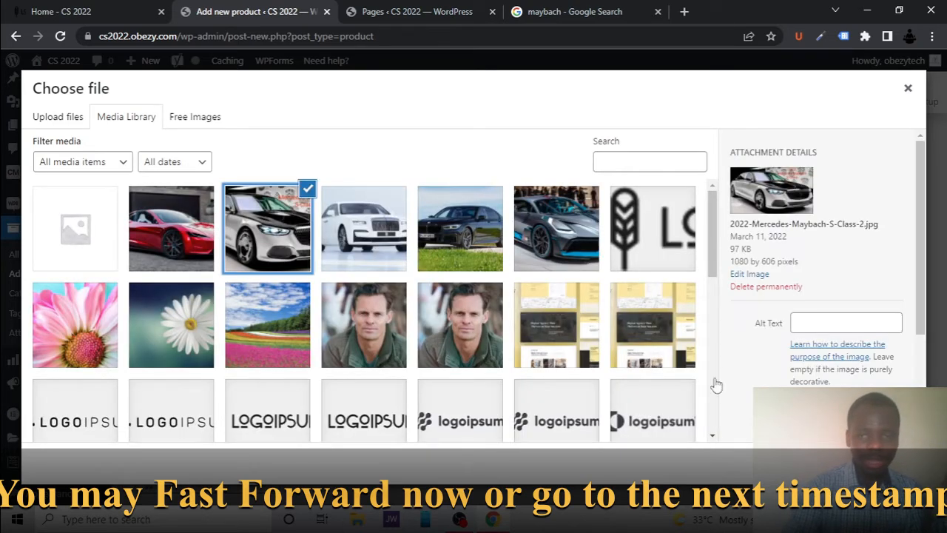
{"action": "left_click", "coordinate": [874, 464]}
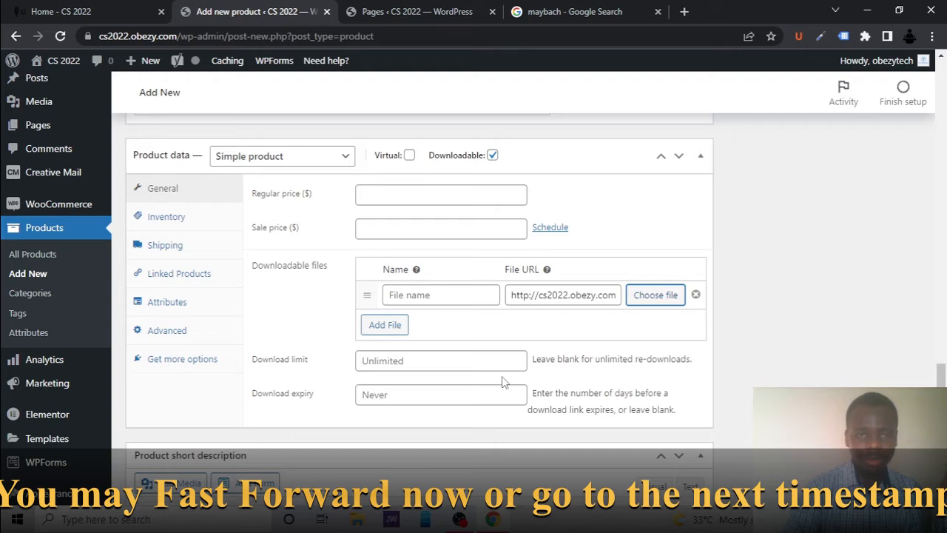
{"action": "left_click", "coordinate": [444, 293]}
{"action": "type", "text": "Maybach"}
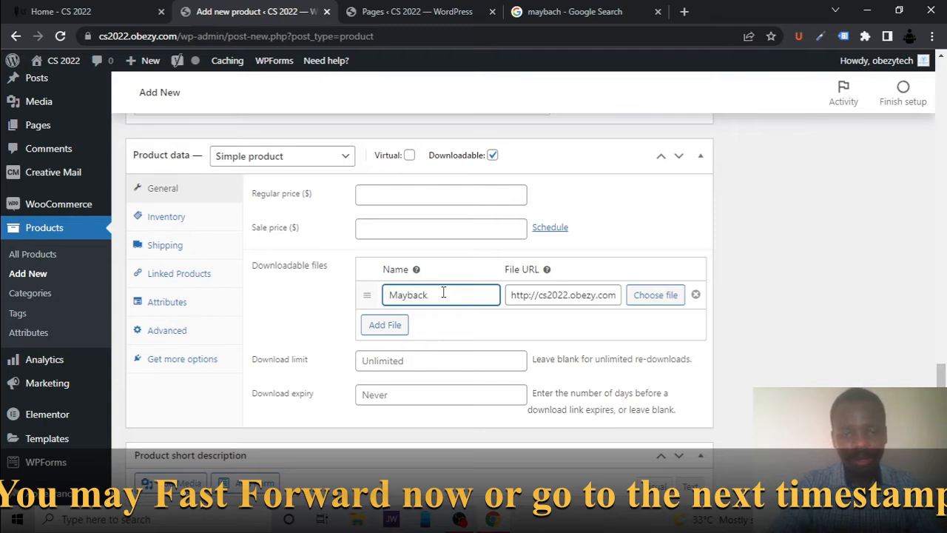
Set the Maybach product's regular price to 50000 and publish the product
{"action": "left_click", "coordinate": [401, 196]}
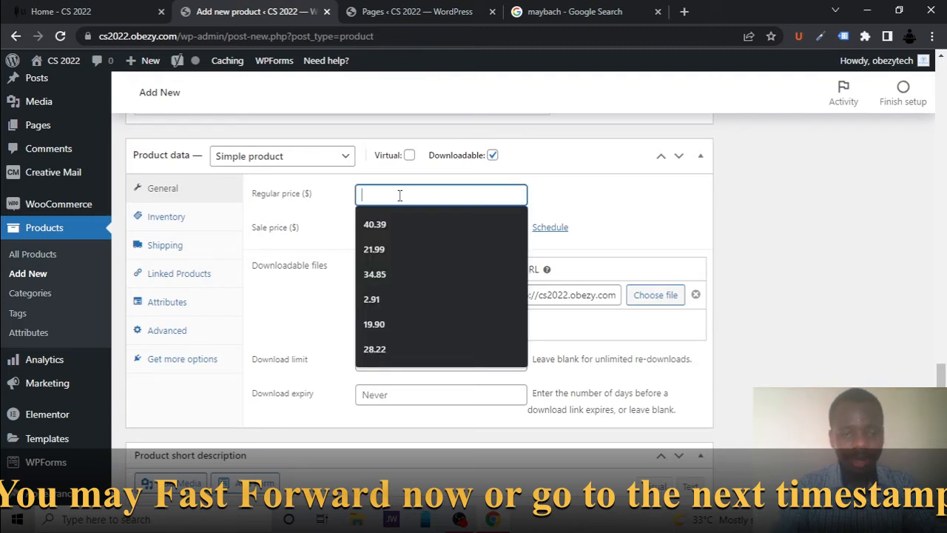
{"action": "type", "text": "50000"}
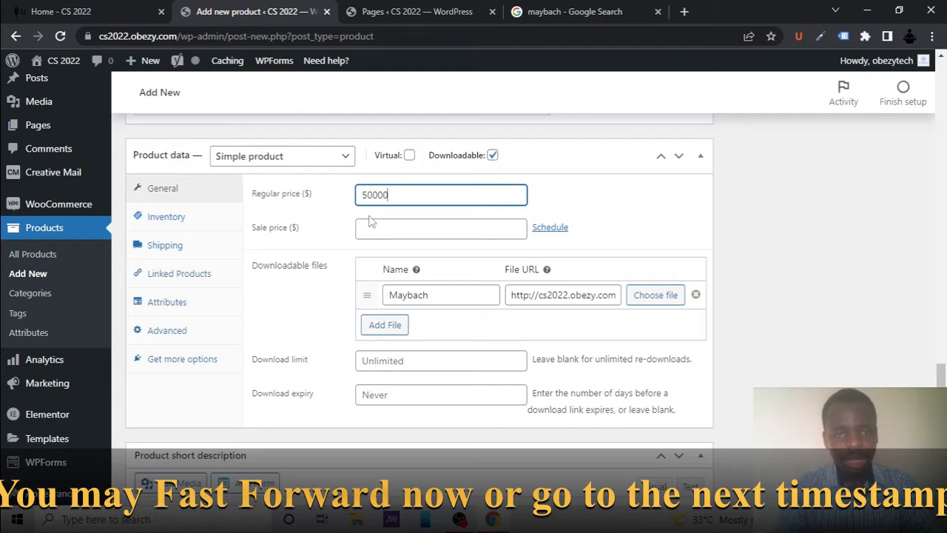
{"action": "scroll", "coordinate": [706, 163], "scroll_direction": "up", "scroll_amount": 15}
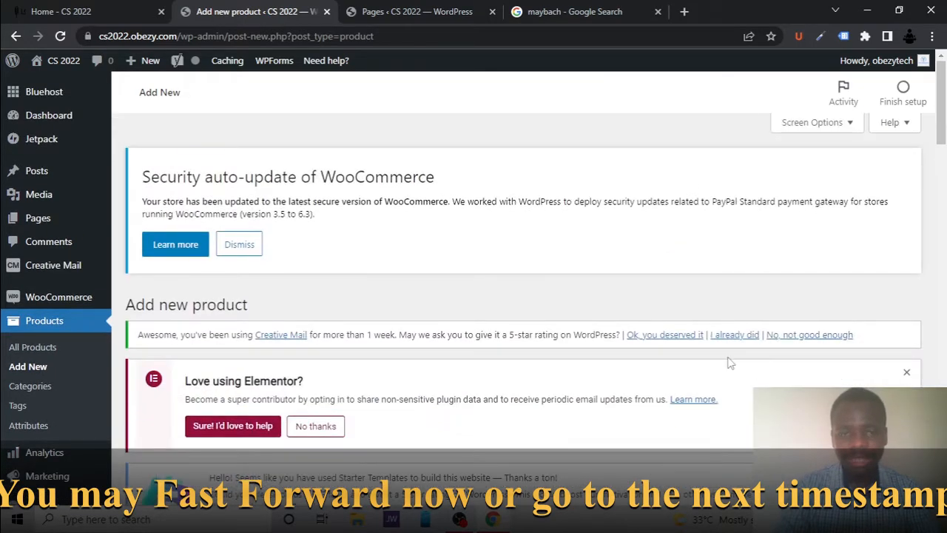
{"action": "scroll", "coordinate": [729, 361], "scroll_direction": "down", "scroll_amount": 3}
{"action": "scroll", "coordinate": [729, 363], "scroll_direction": "up", "scroll_amount": 3}
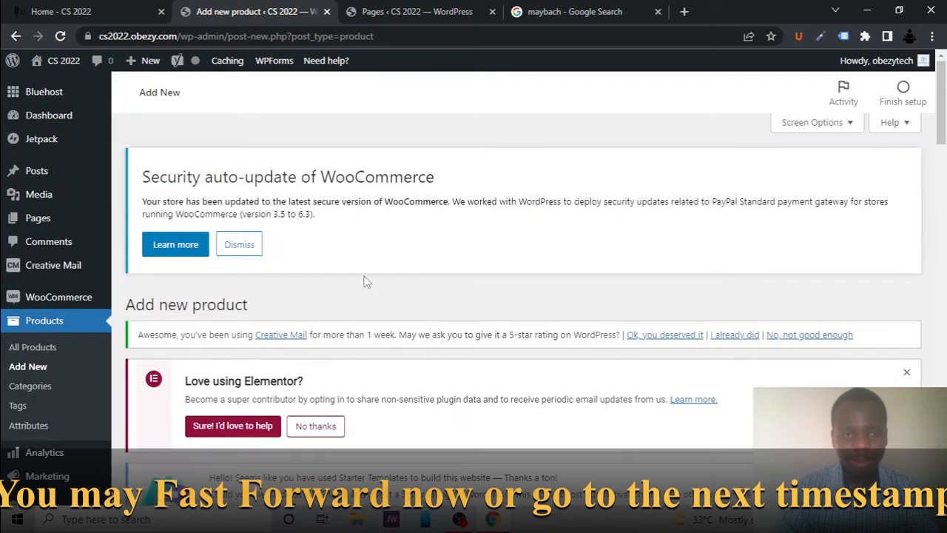
{"action": "scroll", "coordinate": [366, 266], "scroll_direction": "down", "scroll_amount": 2}
{"action": "scroll", "coordinate": [645, 475], "scroll_direction": "down", "scroll_amount": 3}
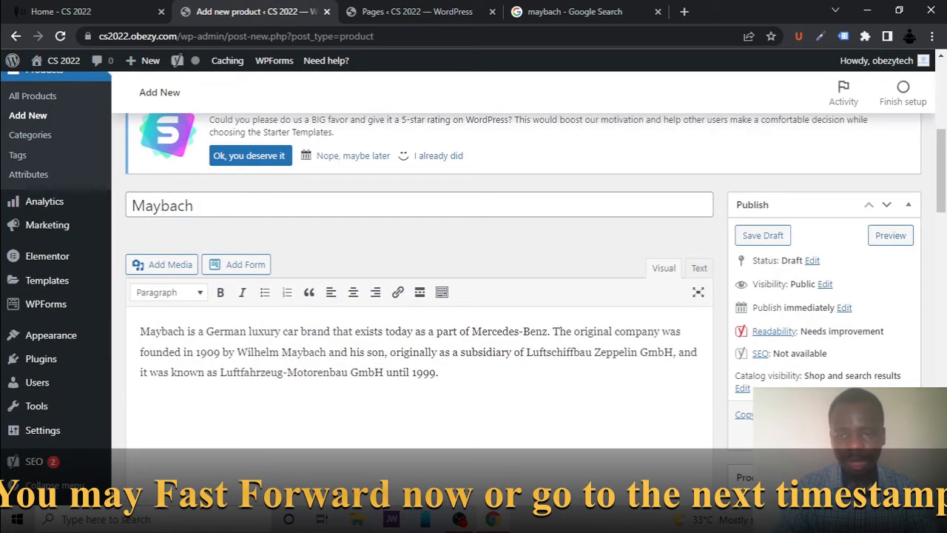
{"action": "left_click", "coordinate": [890, 431]}
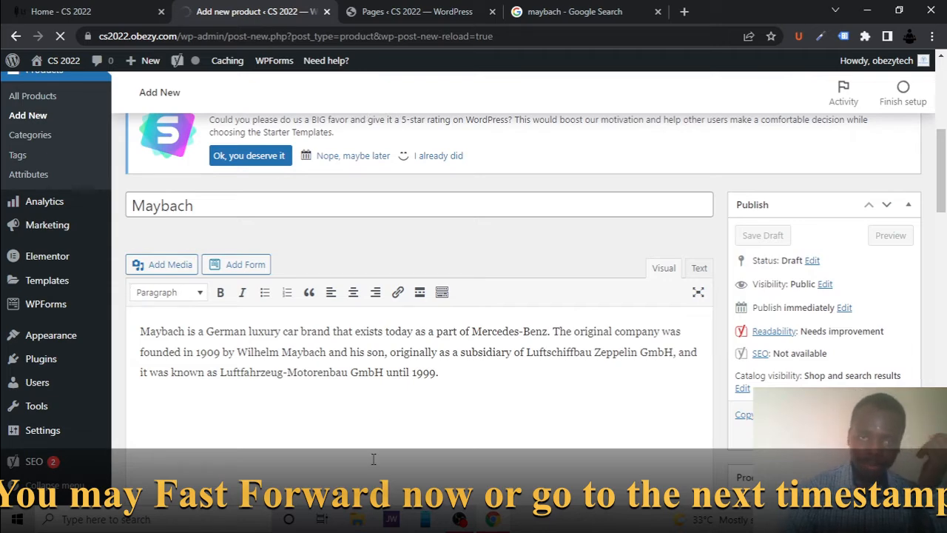
{"action": "scroll", "coordinate": [372, 464], "scroll_direction": "down", "scroll_amount": 10}
{"action": "scroll", "coordinate": [403, 409], "scroll_direction": "down", "scroll_amount": 2}
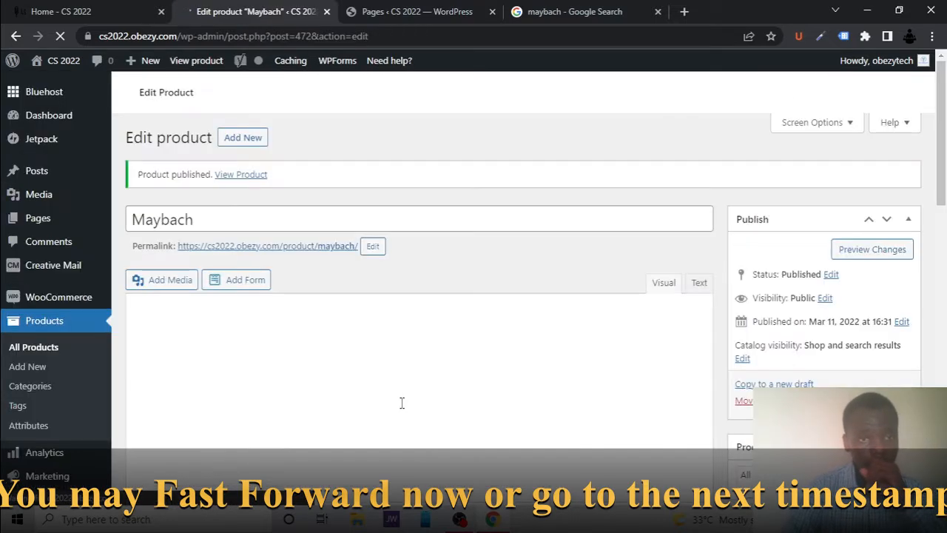
Start another new product and search Google for "rolls royce" in the existing search page
{"action": "left_click", "coordinate": [251, 139]}
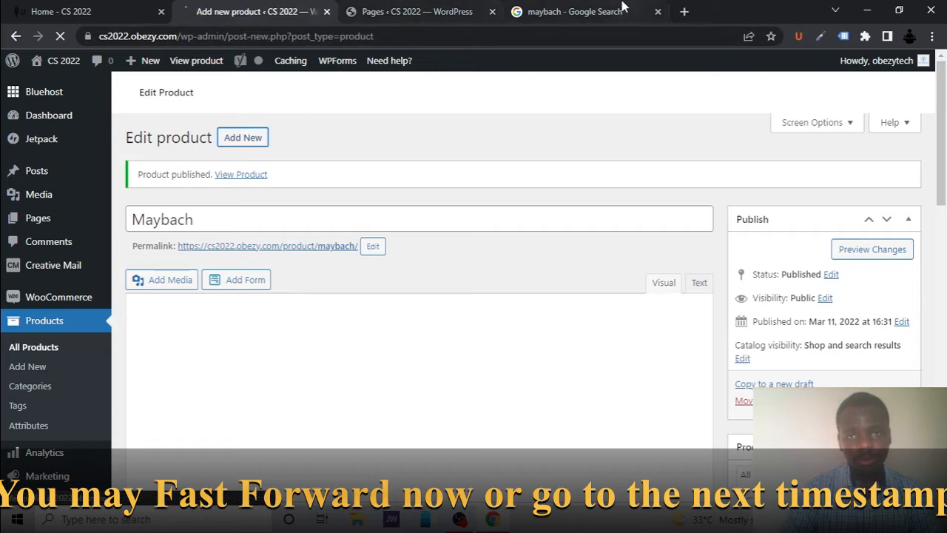
{"action": "left_click", "coordinate": [574, 11]}
{"action": "double_click", "coordinate": [141, 67]}
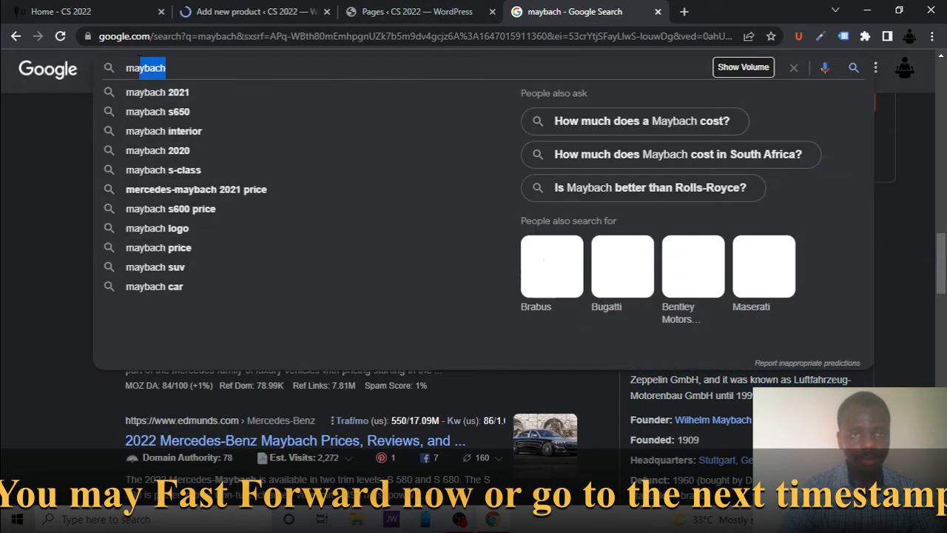
{"action": "type", "text": "ma"}
{"action": "key", "text": "BackSpace"}
{"action": "key", "text": "BackSpace"}
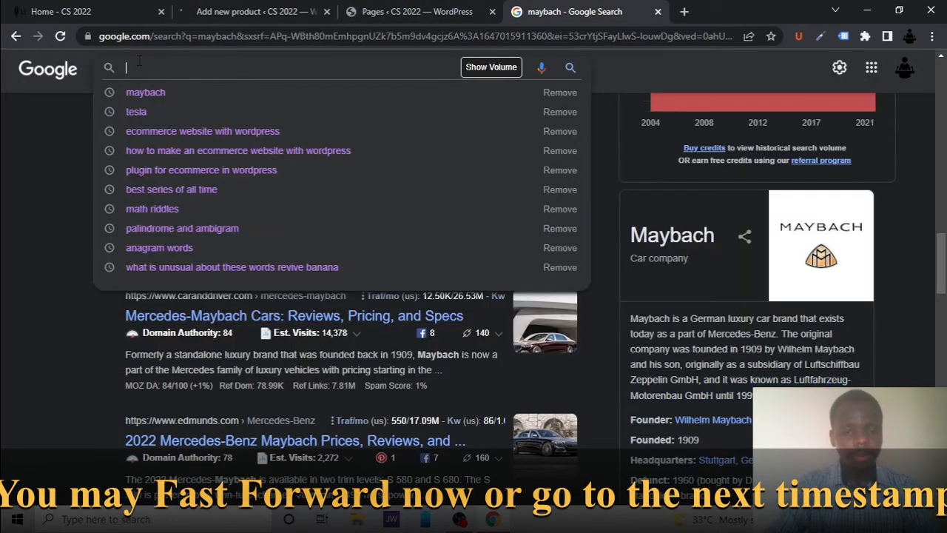
{"action": "type", "text": "rolis"}
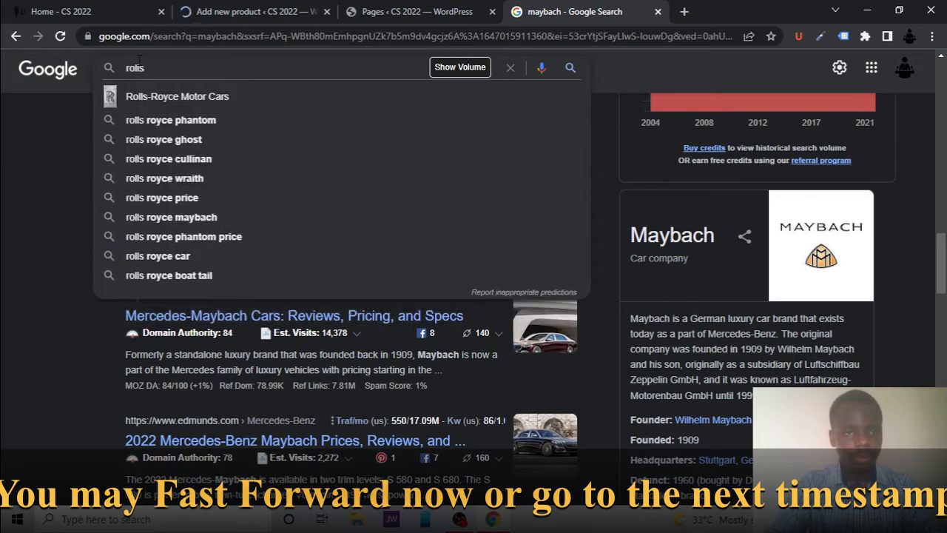
{"action": "type", "text": " r"}
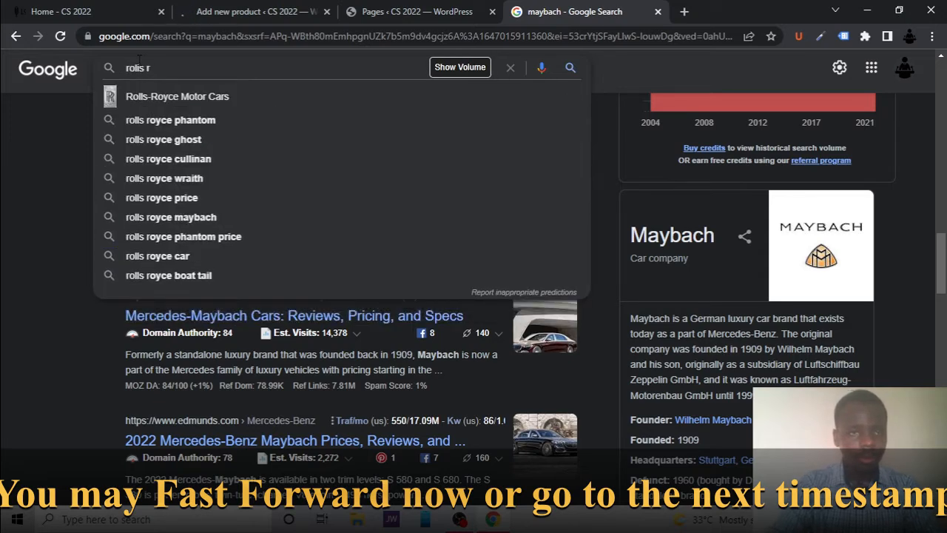
{"action": "type", "text": "oyce"}
{"action": "key", "text": "Return"}
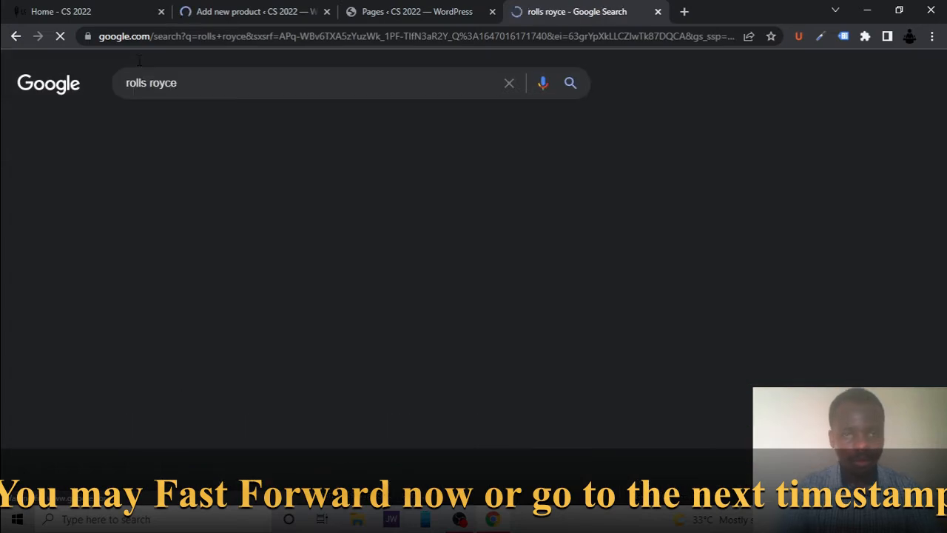
Copy the Rolls-Royce Motor Cars company description from the knowledge panel in the search results
{"action": "scroll", "coordinate": [254, 266], "scroll_direction": "down", "scroll_amount": 4}
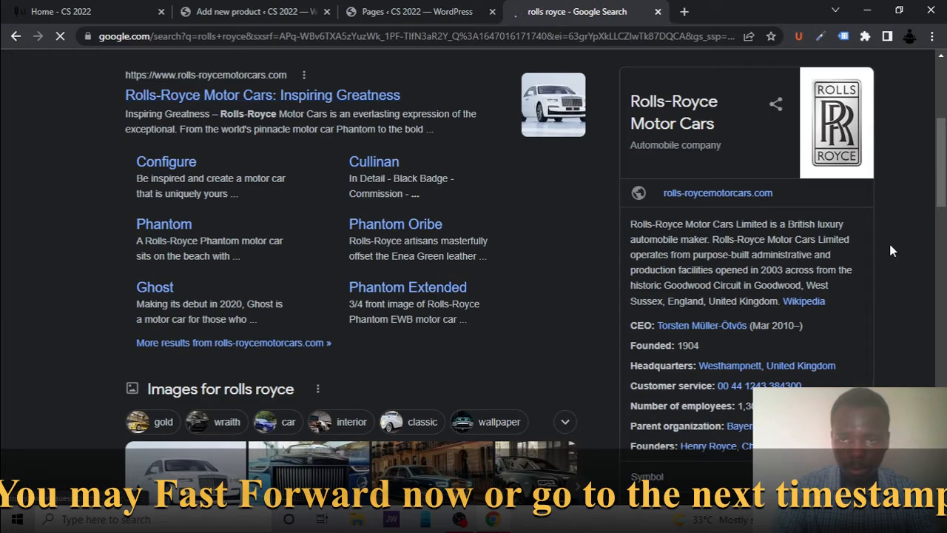
{"action": "scroll", "coordinate": [677, 299], "scroll_direction": "down", "scroll_amount": 3}
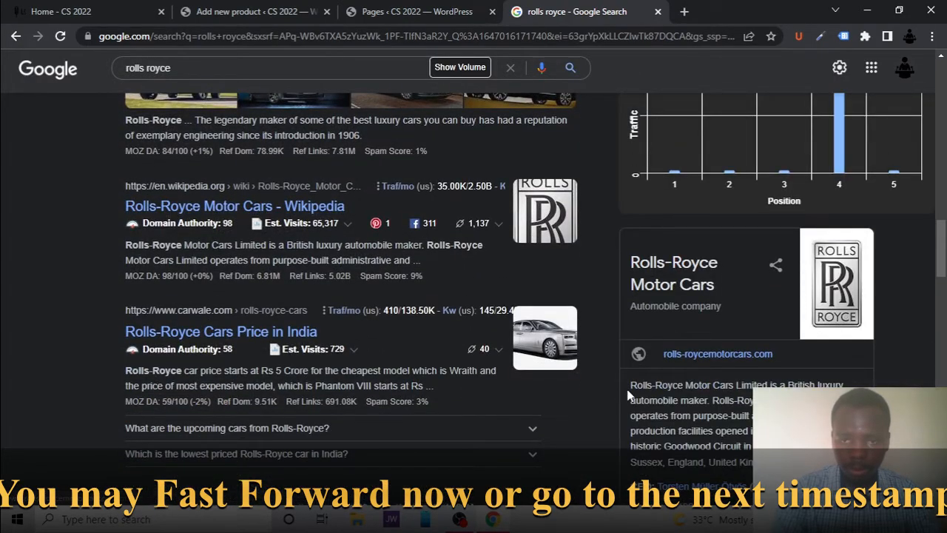
{"action": "left_click_drag", "start_coordinate": [630, 390], "coordinate": [766, 464]}
{"action": "key", "text": "ctrl+c"}
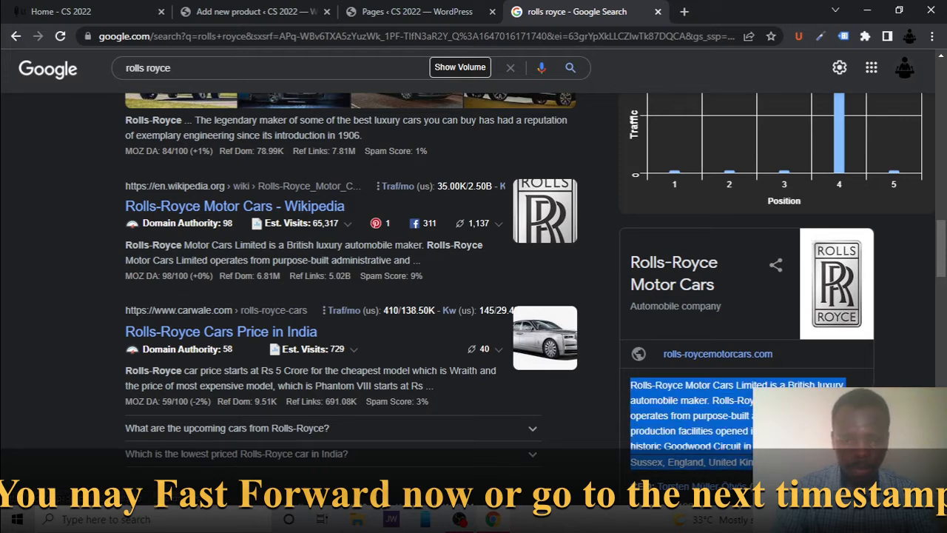
Back in the new WordPress product, enter the name Rolls Royce and paste the copied text as the product description
{"action": "left_click", "coordinate": [220, 9]}
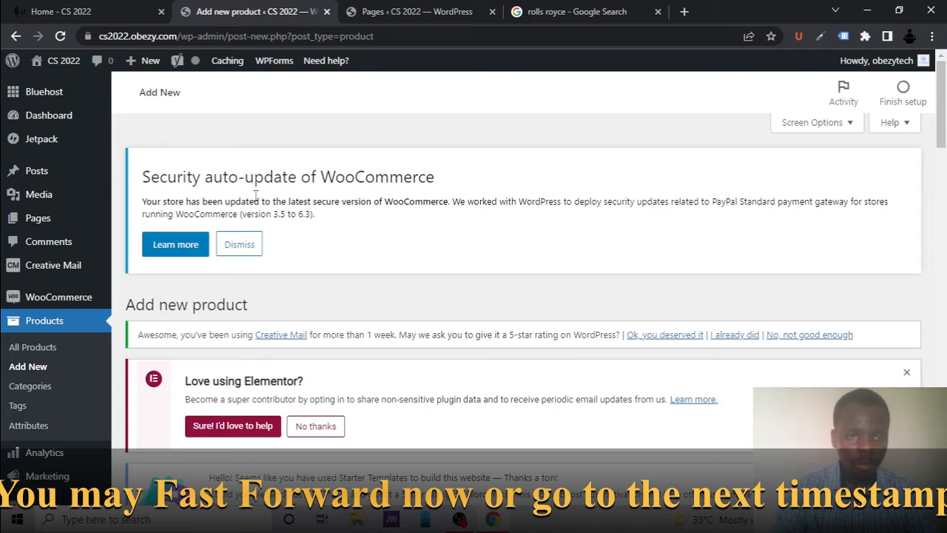
{"action": "scroll", "coordinate": [207, 392], "scroll_direction": "down", "scroll_amount": 3}
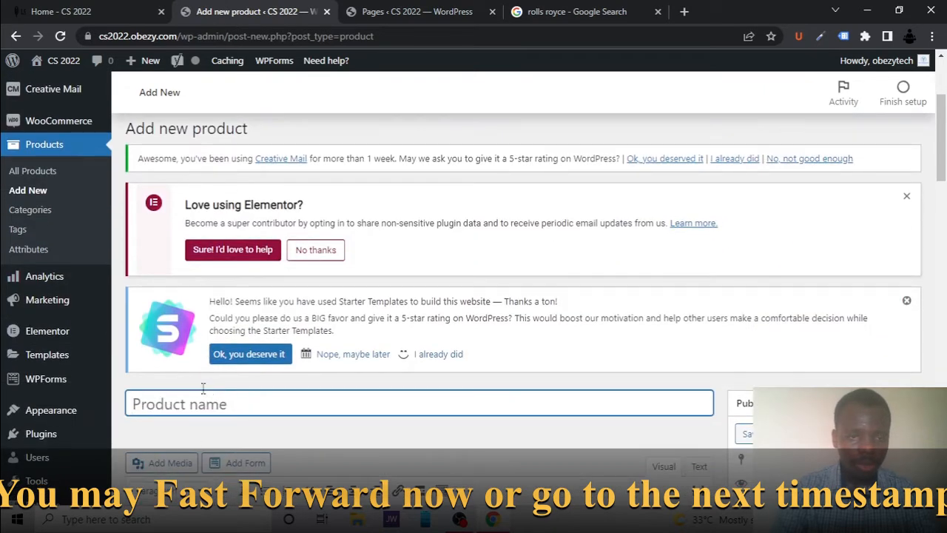
{"action": "type", "text": "Roll"}
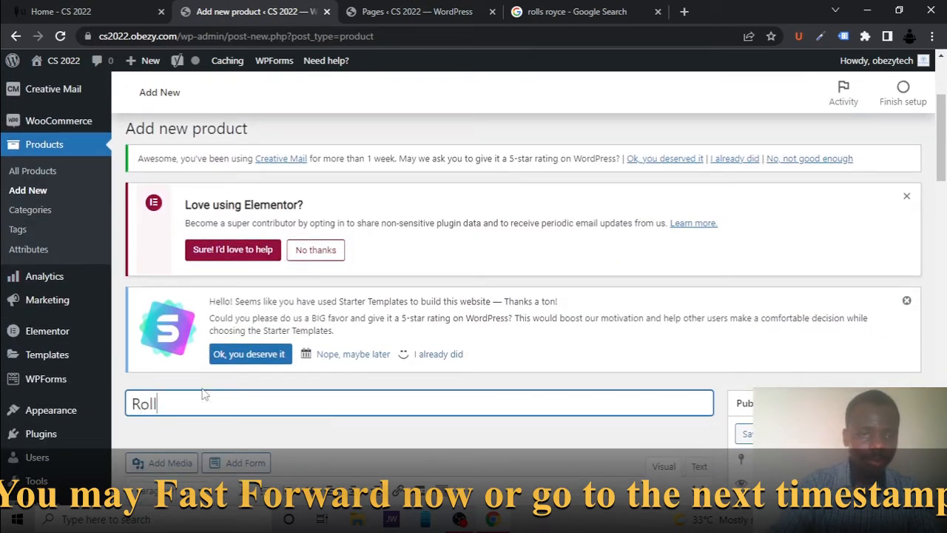
{"action": "type", "text": "ys"}
{"action": "type", "text": "s "}
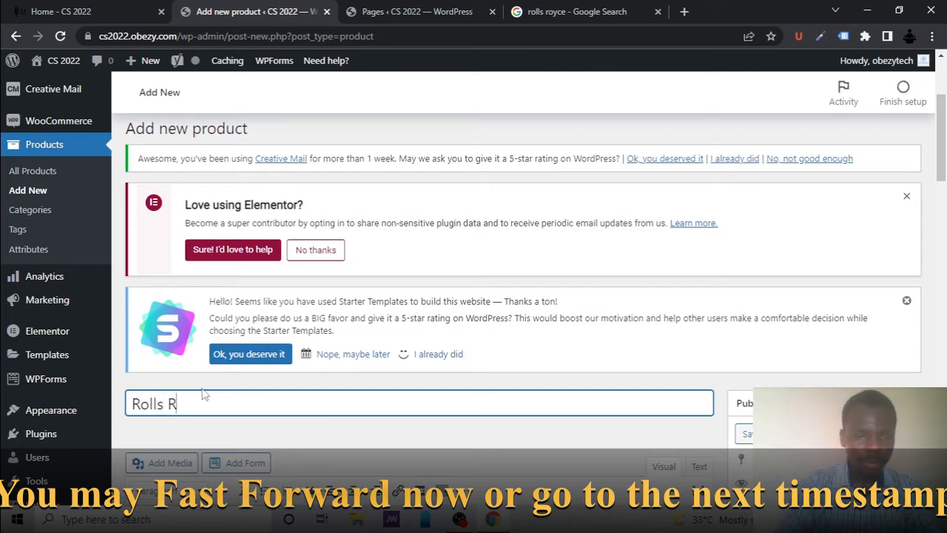
{"action": "type", "text": "Royce"}
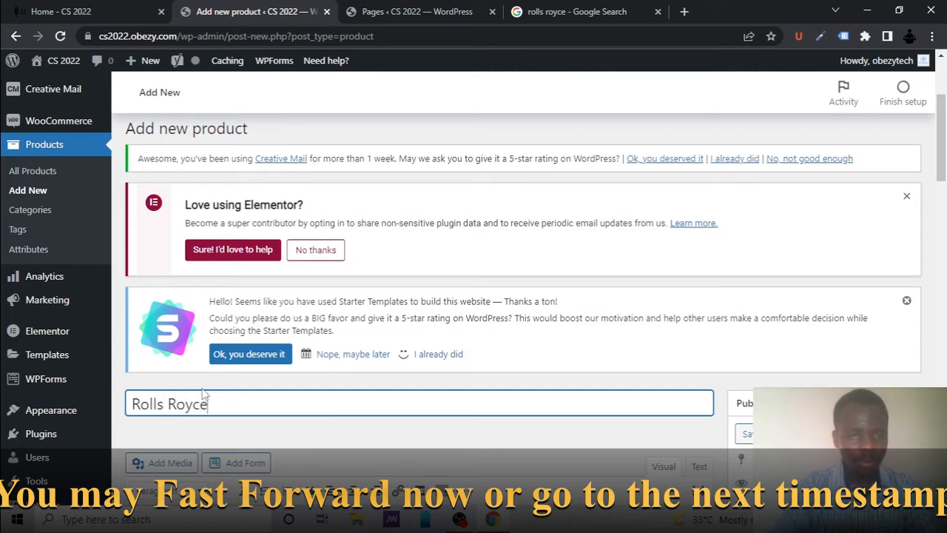
{"action": "scroll", "coordinate": [203, 394], "scroll_direction": "down", "scroll_amount": 3}
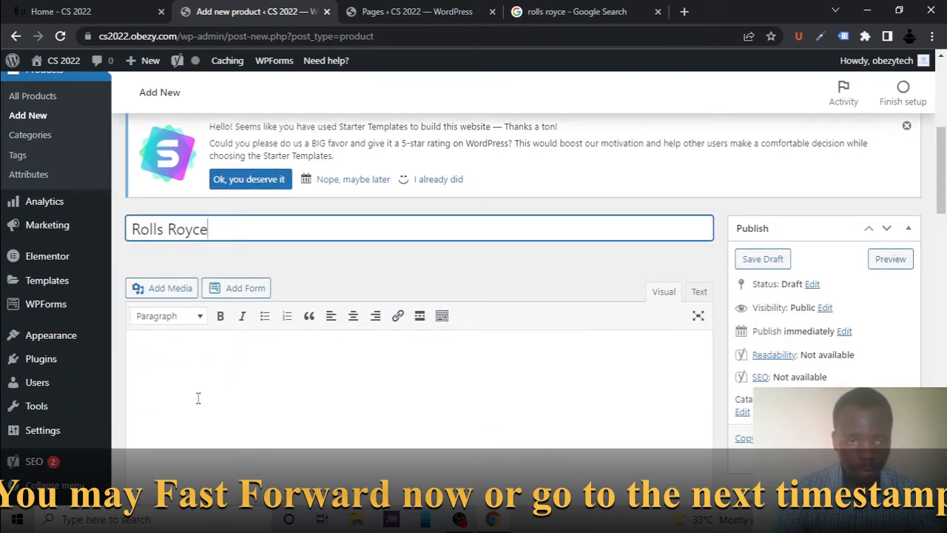
{"action": "left_click", "coordinate": [197, 398]}
{"action": "key", "text": "ctrl+v"}
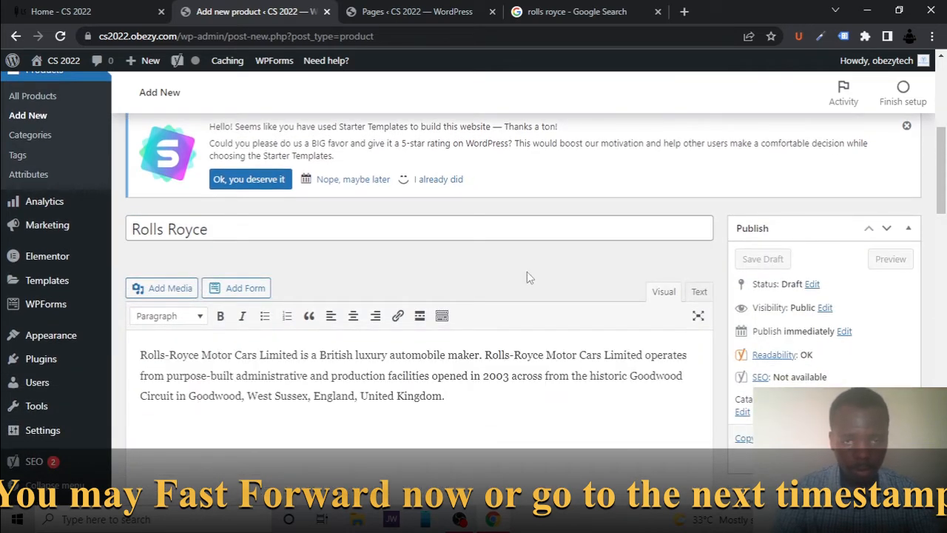
Assign the Rolls Royce product to the Car category
{"action": "scroll", "coordinate": [527, 272], "scroll_direction": "down", "scroll_amount": 5}
{"action": "scroll", "coordinate": [527, 272], "scroll_direction": "down", "scroll_amount": 2}
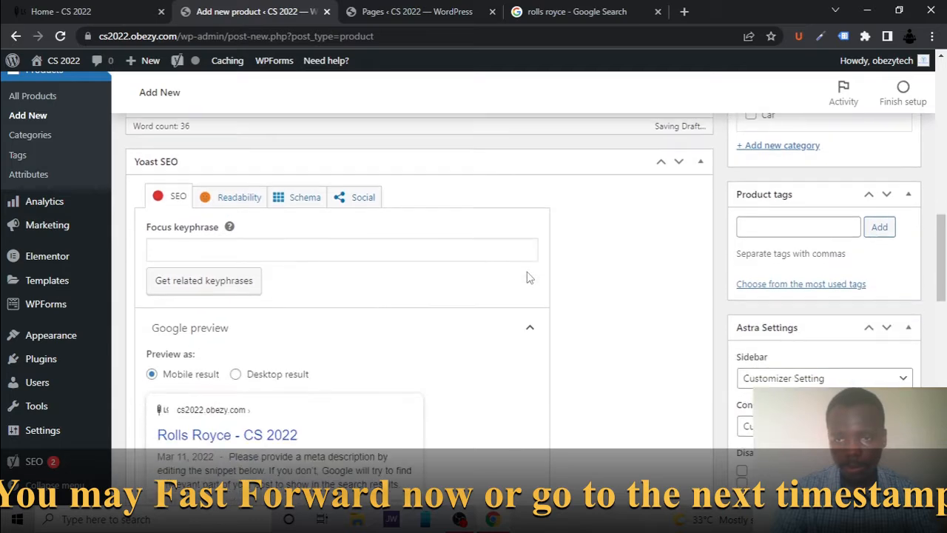
{"action": "scroll", "coordinate": [754, 249], "scroll_direction": "up", "scroll_amount": 2}
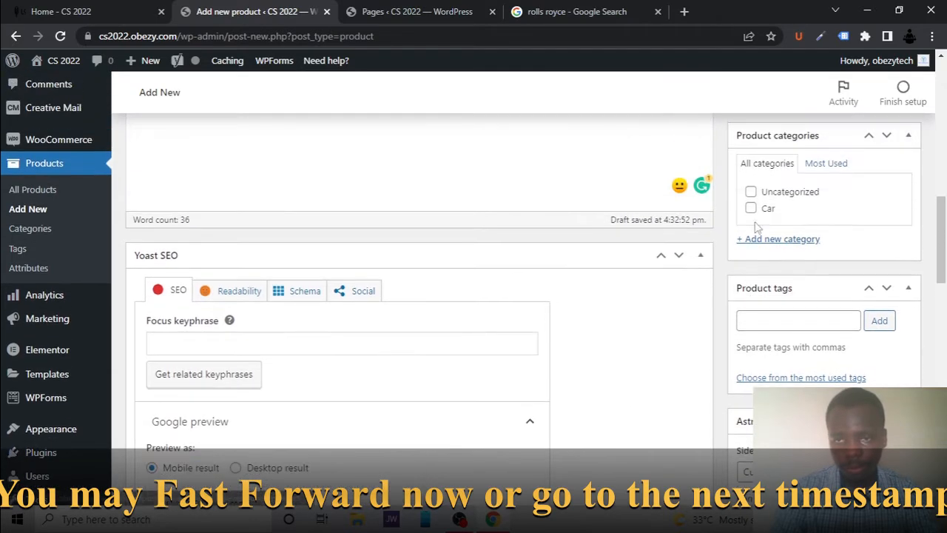
{"action": "left_click", "coordinate": [751, 209]}
Set the white Rolls-Royce photo rrmc-homepage-ghost-share-image.jpg from the media library as the product image
{"action": "scroll", "coordinate": [745, 309], "scroll_direction": "down", "scroll_amount": 3}
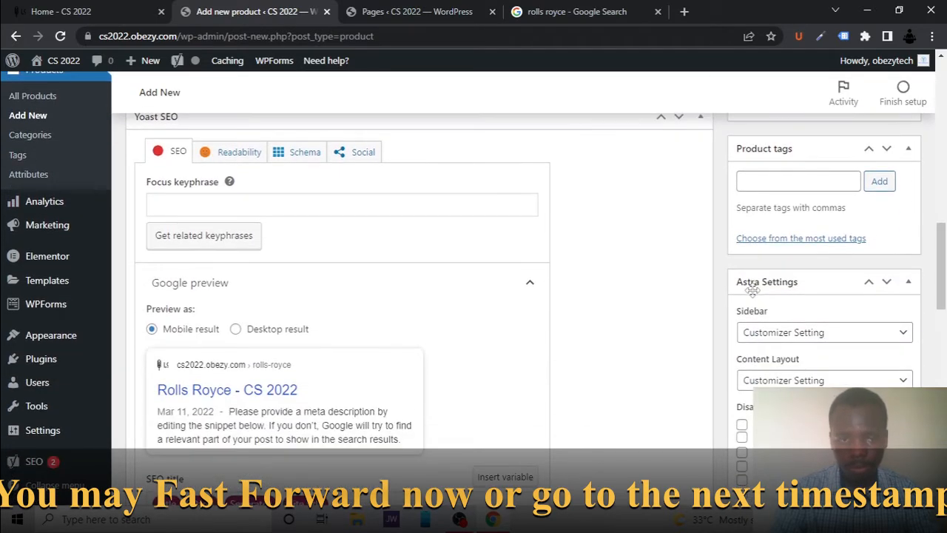
{"action": "scroll", "coordinate": [754, 297], "scroll_direction": "down", "scroll_amount": 4}
{"action": "scroll", "coordinate": [754, 296], "scroll_direction": "down", "scroll_amount": 3}
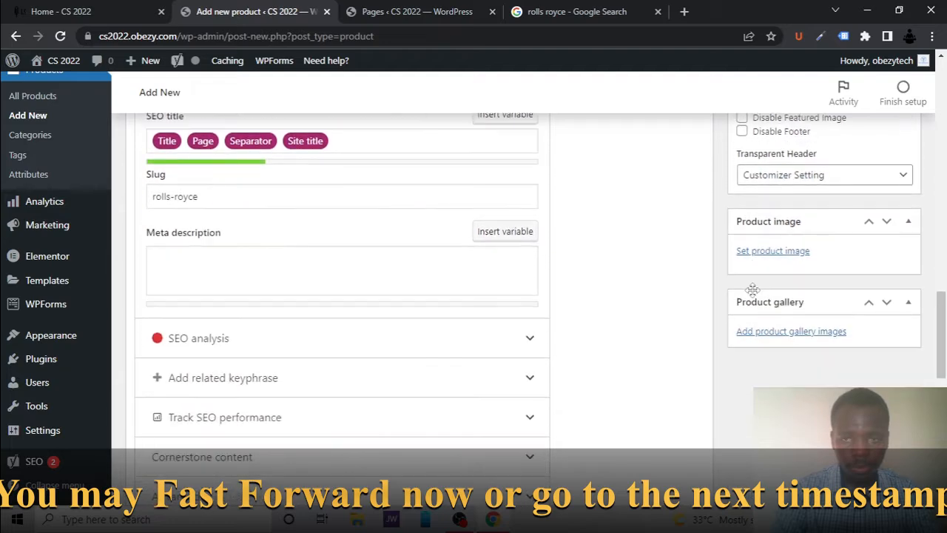
{"action": "left_click", "coordinate": [770, 256]}
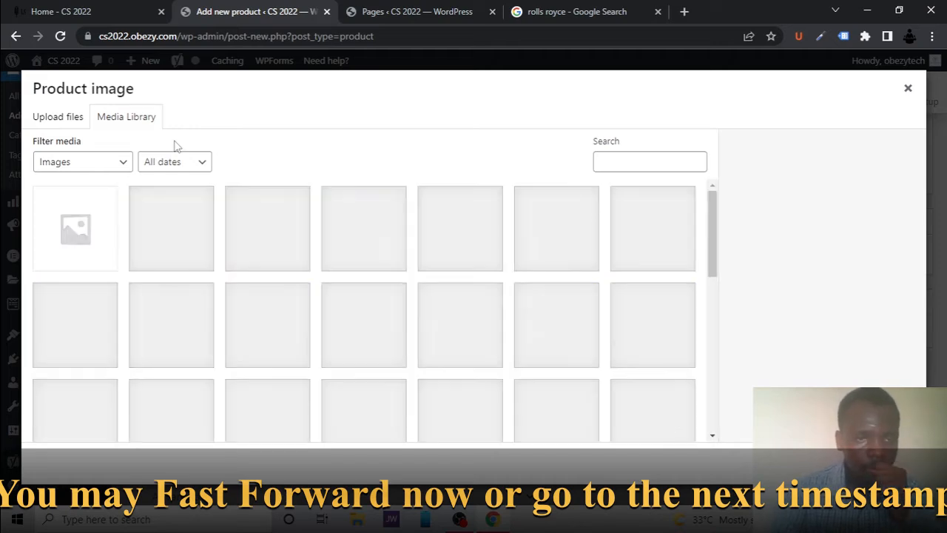
{"action": "left_click", "coordinate": [372, 212]}
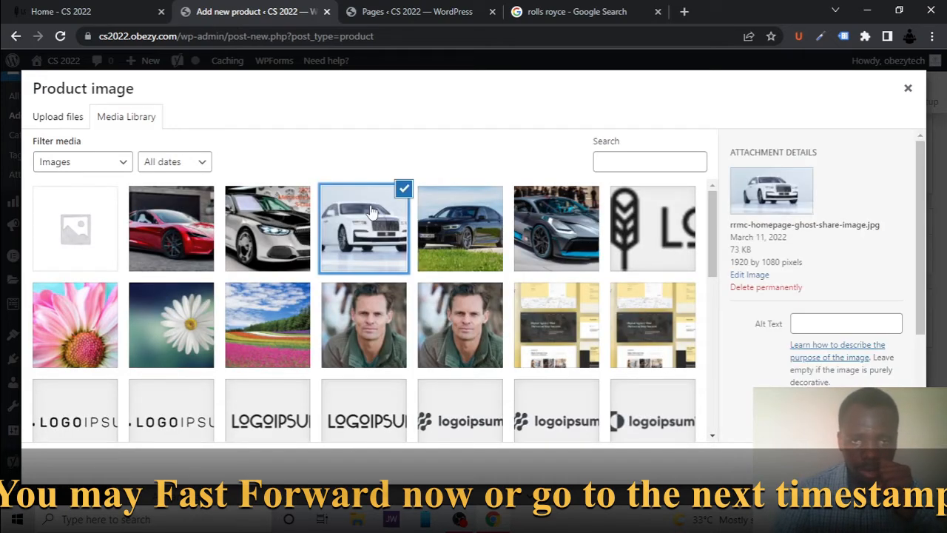
{"action": "left_click", "coordinate": [868, 463]}
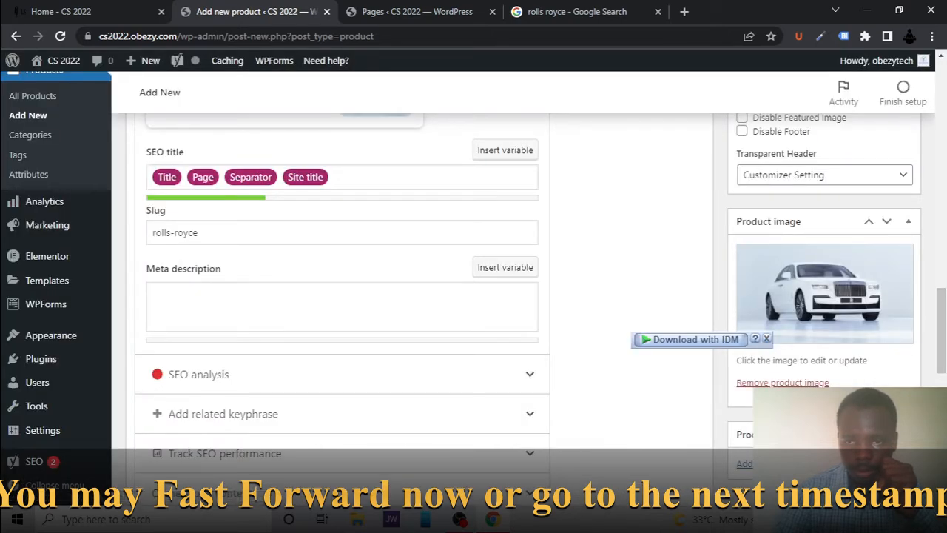
Add the same white Rolls-Royce photo from the media library to the product gallery
{"action": "left_click", "coordinate": [744, 463]}
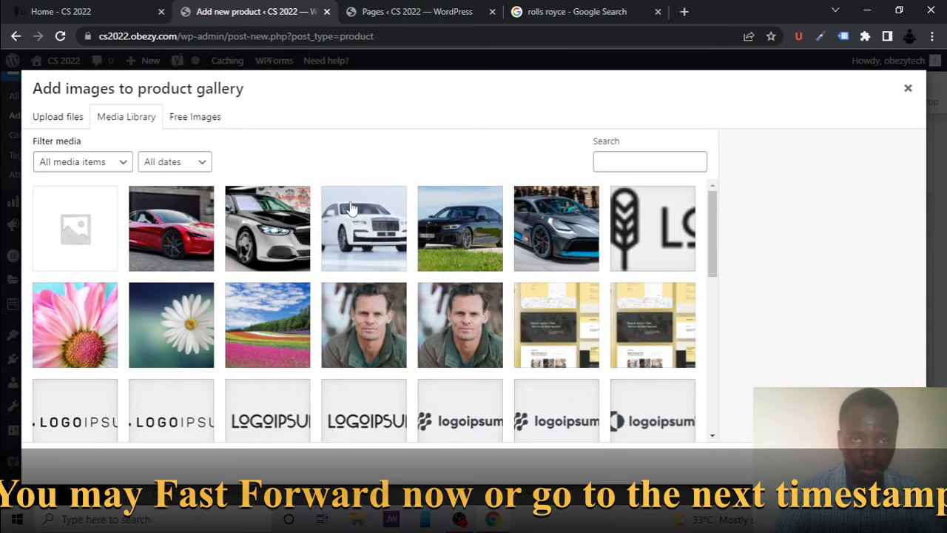
{"action": "left_click", "coordinate": [352, 209]}
{"action": "left_click", "coordinate": [877, 465]}
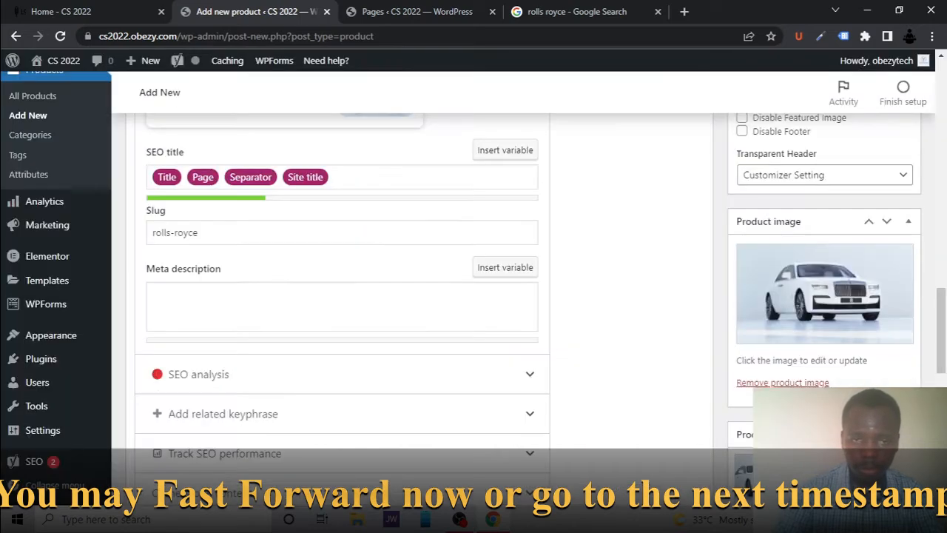
Change the Rolls Royce product type to External/Affiliate product in the product data
{"action": "scroll", "coordinate": [530, 414], "scroll_direction": "down", "scroll_amount": 2}
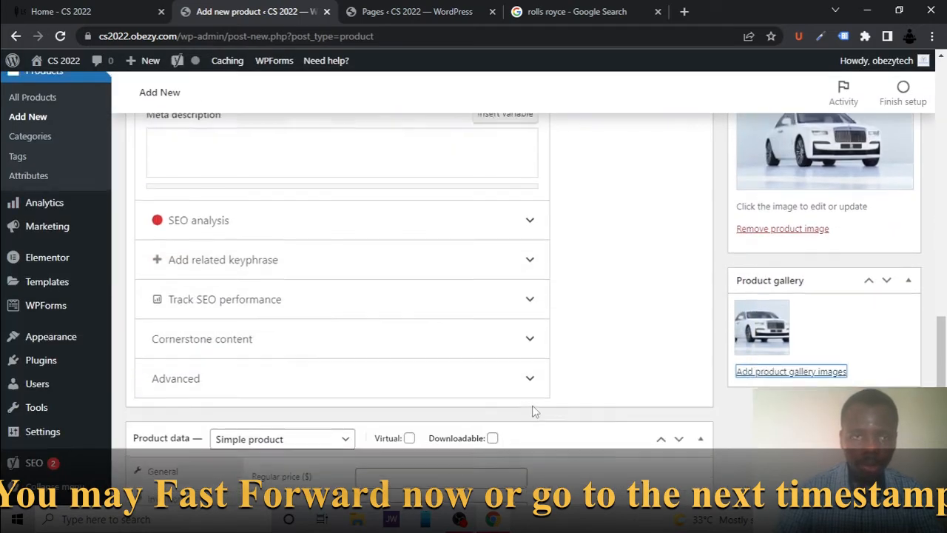
{"action": "scroll", "coordinate": [533, 407], "scroll_direction": "up", "scroll_amount": 4}
{"action": "scroll", "coordinate": [533, 407], "scroll_direction": "up", "scroll_amount": 3}
{"action": "scroll", "coordinate": [534, 407], "scroll_direction": "down", "scroll_amount": 5}
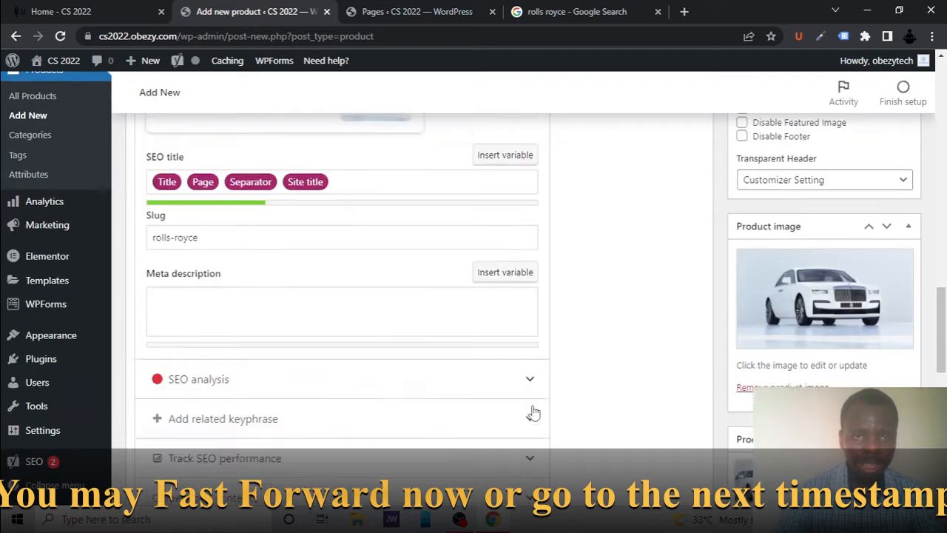
{"action": "scroll", "coordinate": [535, 405], "scroll_direction": "down", "scroll_amount": 5}
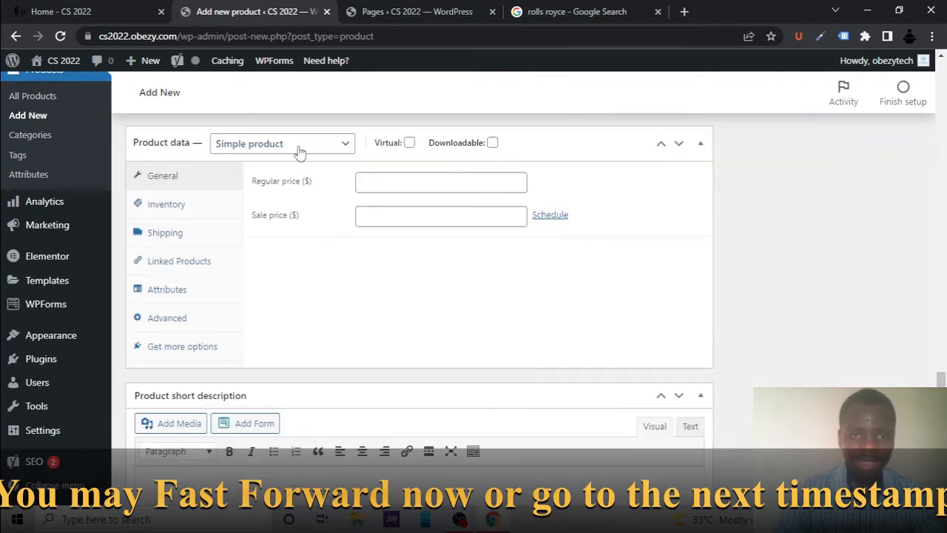
{"action": "left_click", "coordinate": [299, 148]}
{"action": "left_click", "coordinate": [300, 204]}
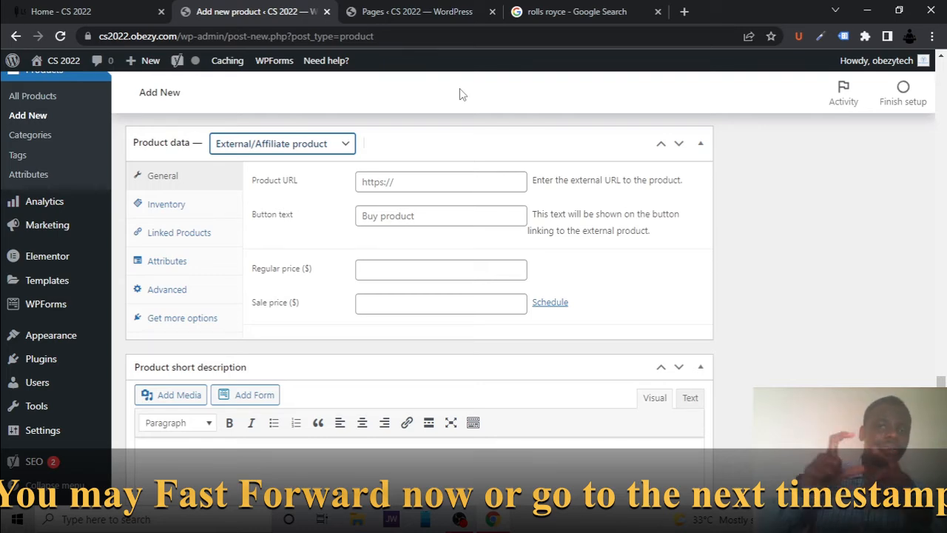
Copy the address of the "rolls royce" Google search page and paste it as the affiliate product's URL, leaving the button text empty
{"action": "left_click", "coordinate": [555, 11]}
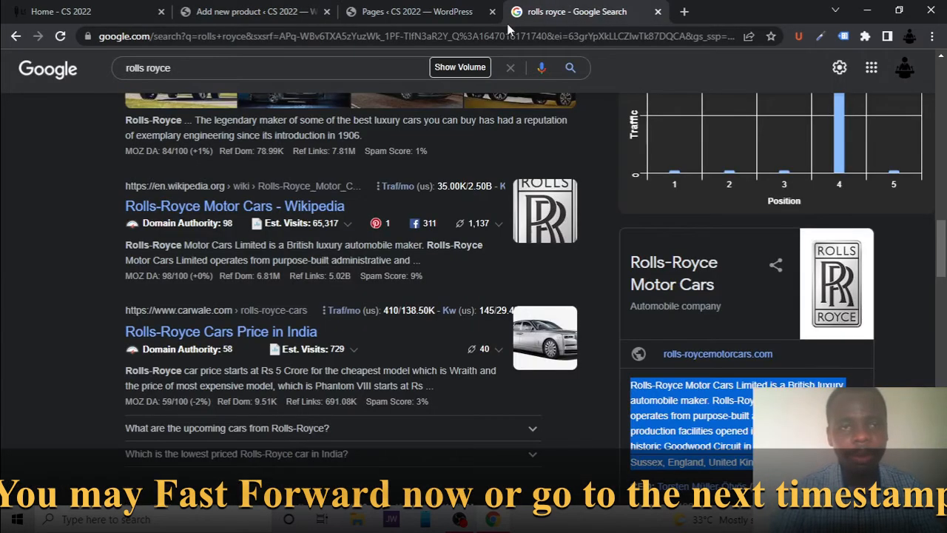
{"action": "left_click", "coordinate": [420, 36]}
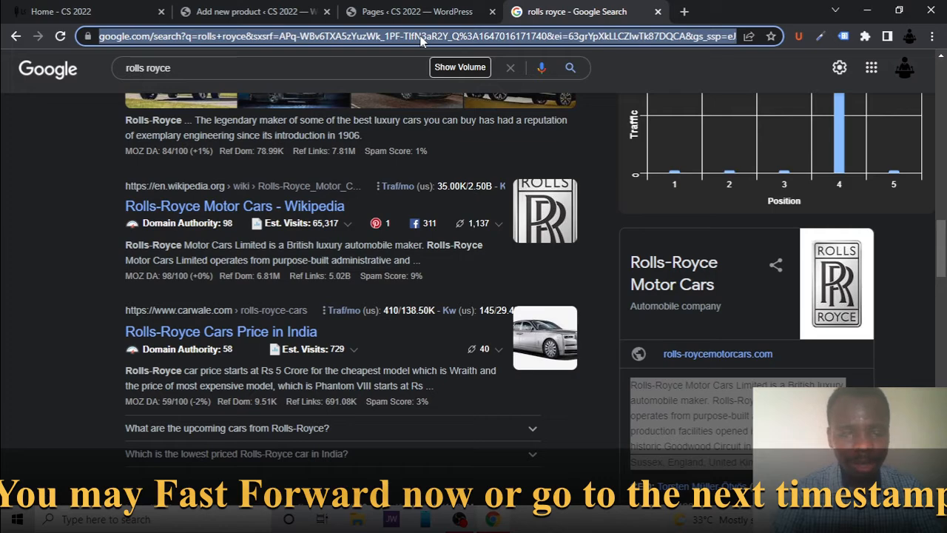
{"action": "left_click", "coordinate": [229, 11]}
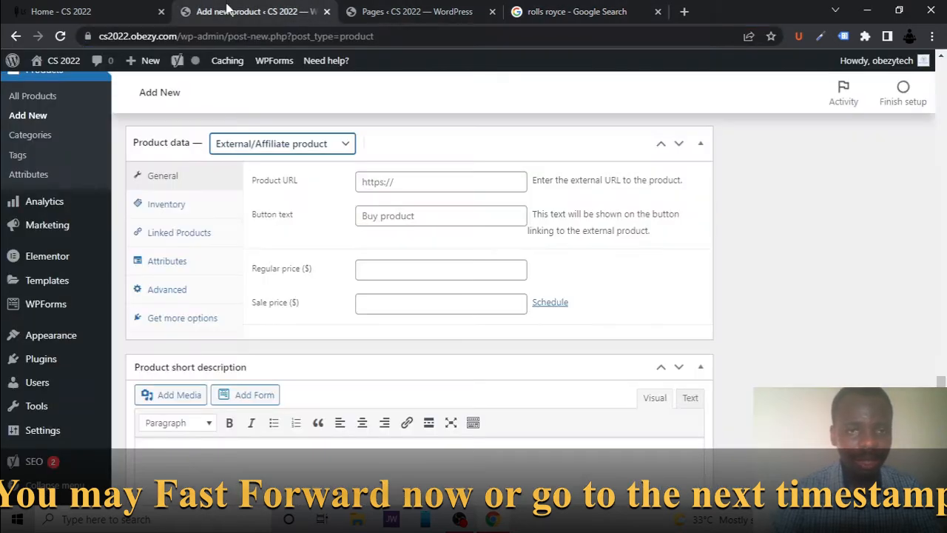
{"action": "left_click", "coordinate": [418, 182]}
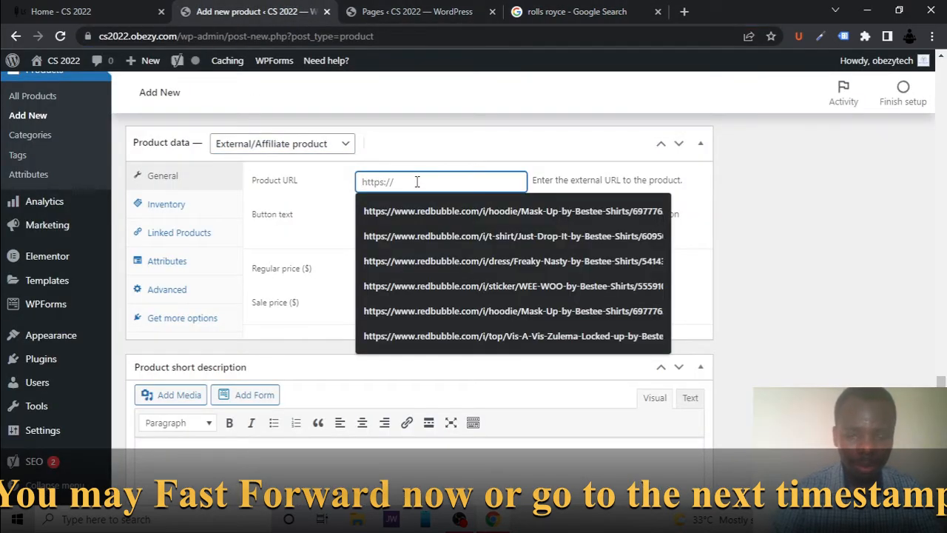
{"action": "key", "text": "ctrl+v"}
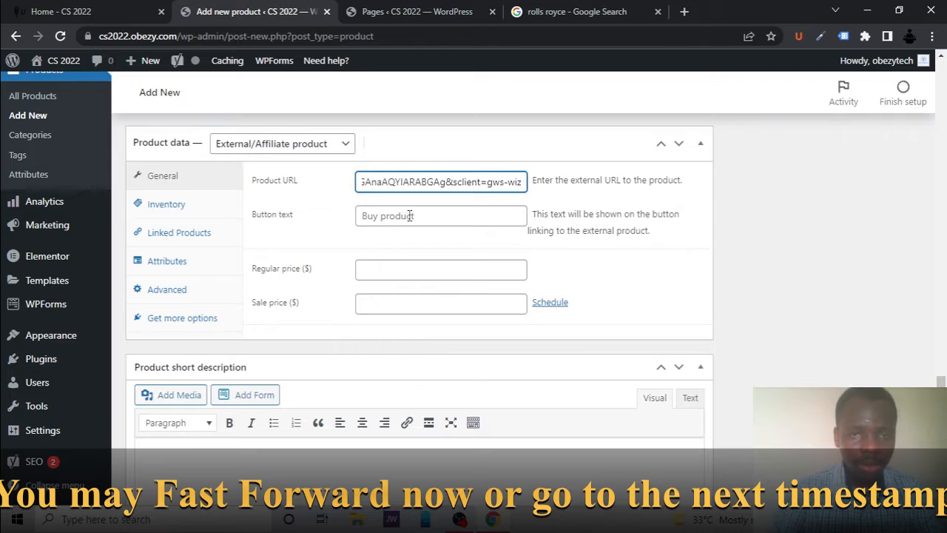
{"action": "left_click", "coordinate": [411, 217]}
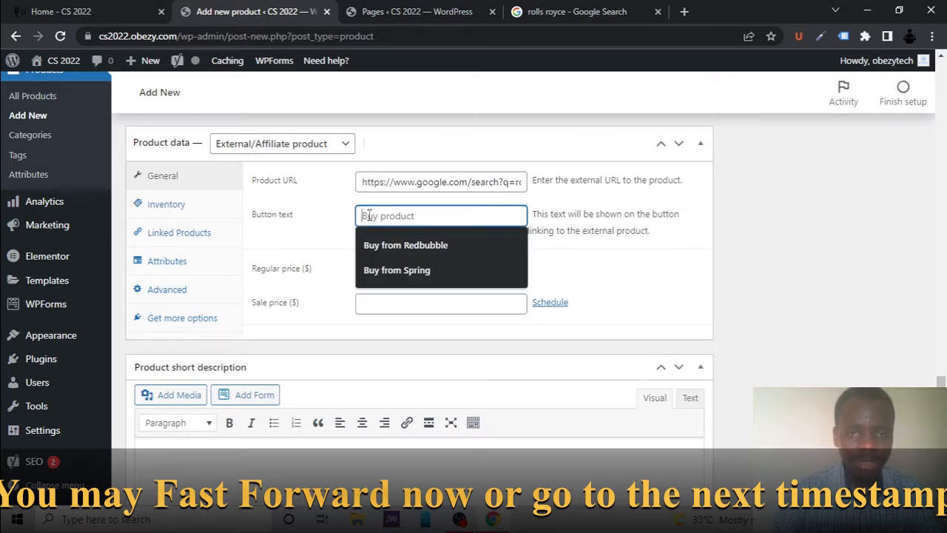
{"action": "left_click", "coordinate": [579, 262]}
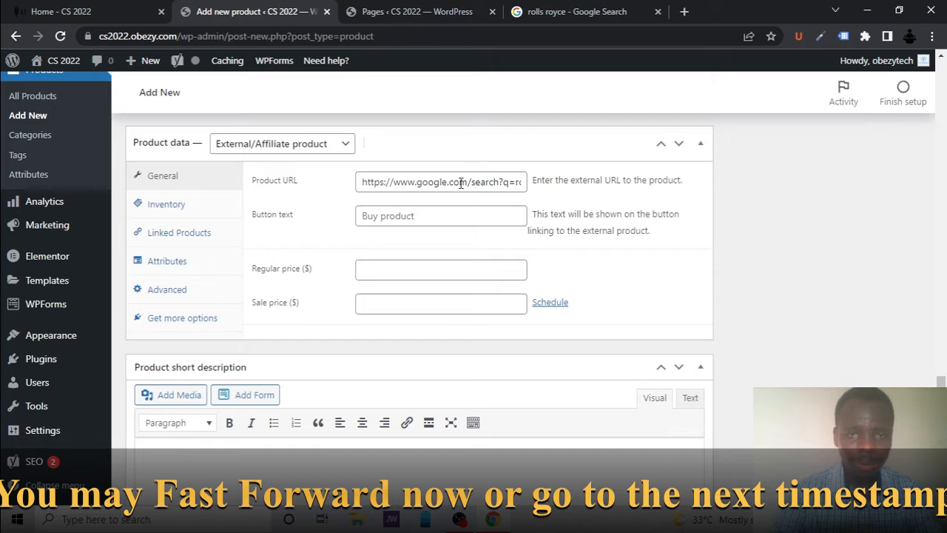
Open the Rolls Royce product's regular price for editing
{"action": "left_click", "coordinate": [425, 271]}
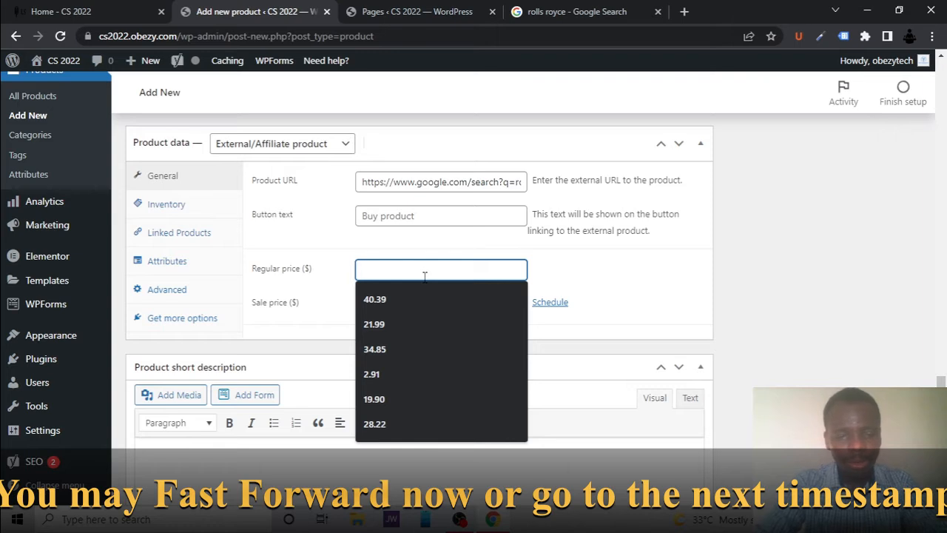
Set the regular price of the Rolls Royce product to 60000 and publish the product
{"action": "type", "text": "60000"}
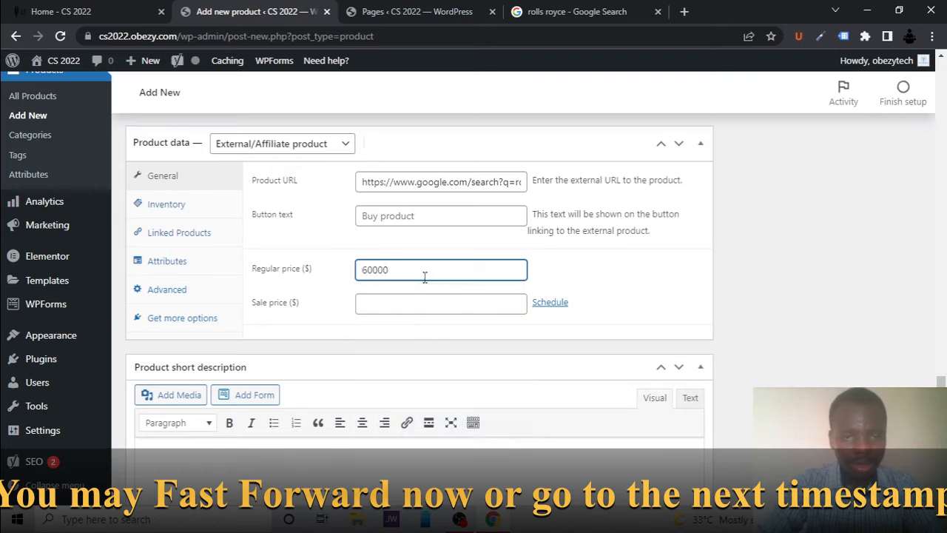
{"action": "scroll", "coordinate": [429, 382], "scroll_direction": "down", "scroll_amount": 3}
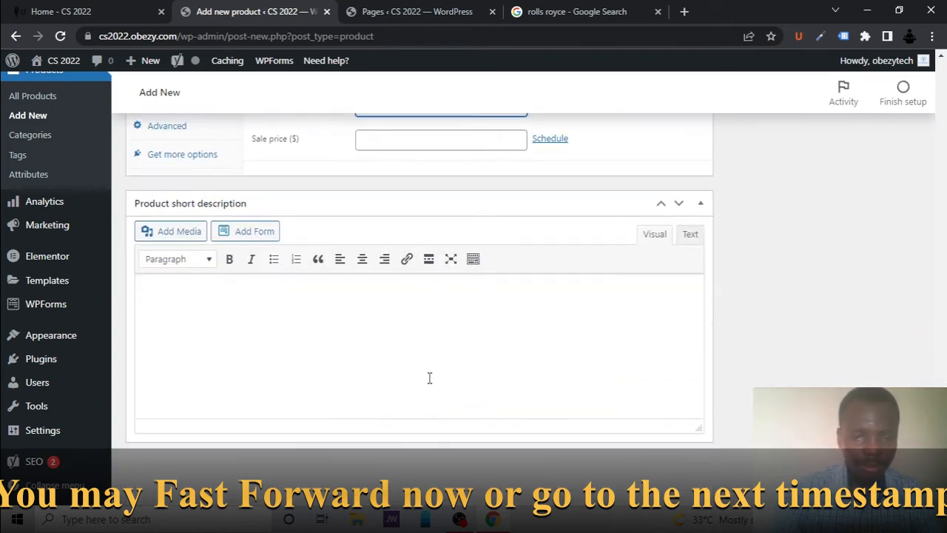
{"action": "scroll", "coordinate": [429, 383], "scroll_direction": "up", "scroll_amount": 3}
{"action": "scroll", "coordinate": [430, 383], "scroll_direction": "down", "scroll_amount": 10}
{"action": "scroll", "coordinate": [429, 382], "scroll_direction": "up", "scroll_amount": 15}
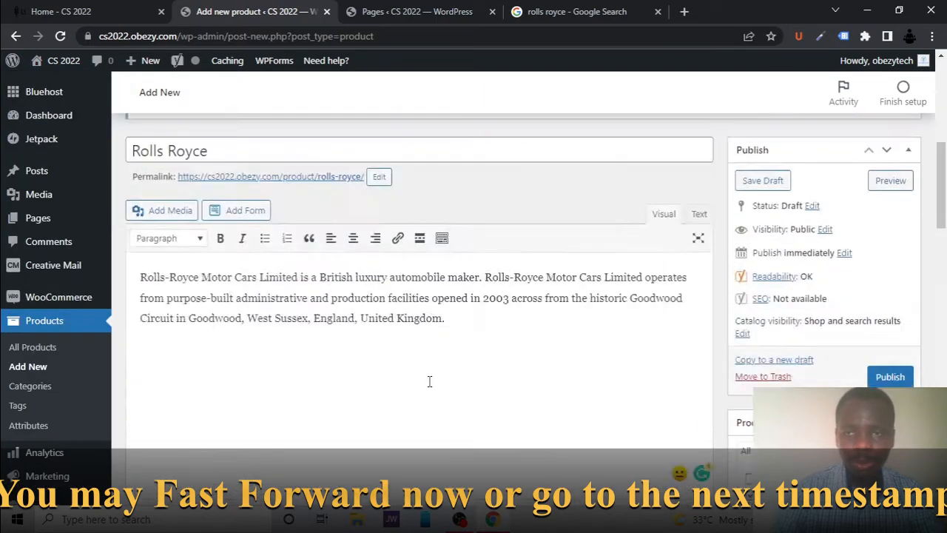
{"action": "scroll", "coordinate": [626, 487], "scroll_direction": "down", "scroll_amount": 4}
{"action": "scroll", "coordinate": [625, 487], "scroll_direction": "down", "scroll_amount": 3}
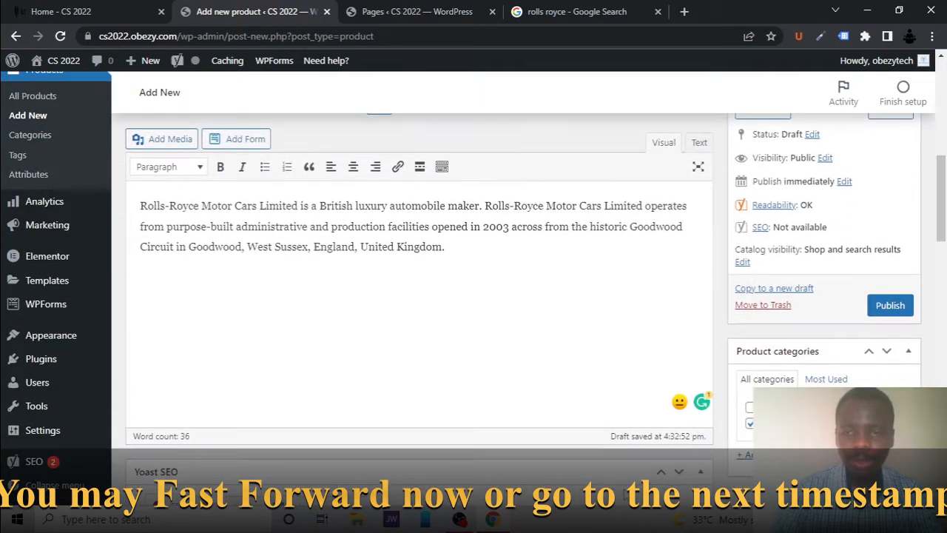
{"action": "left_click", "coordinate": [889, 306]}
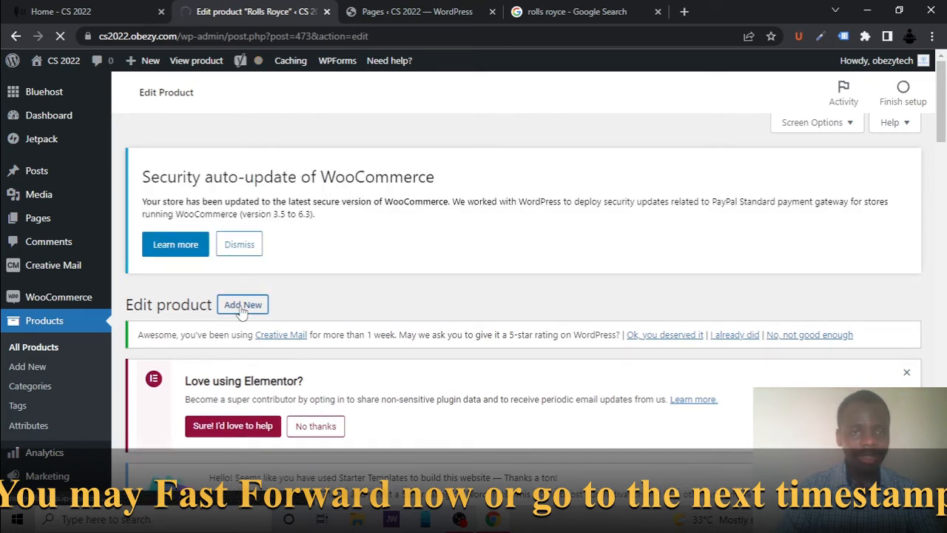
Start another new product and name it BMW
{"action": "left_click", "coordinate": [242, 307]}
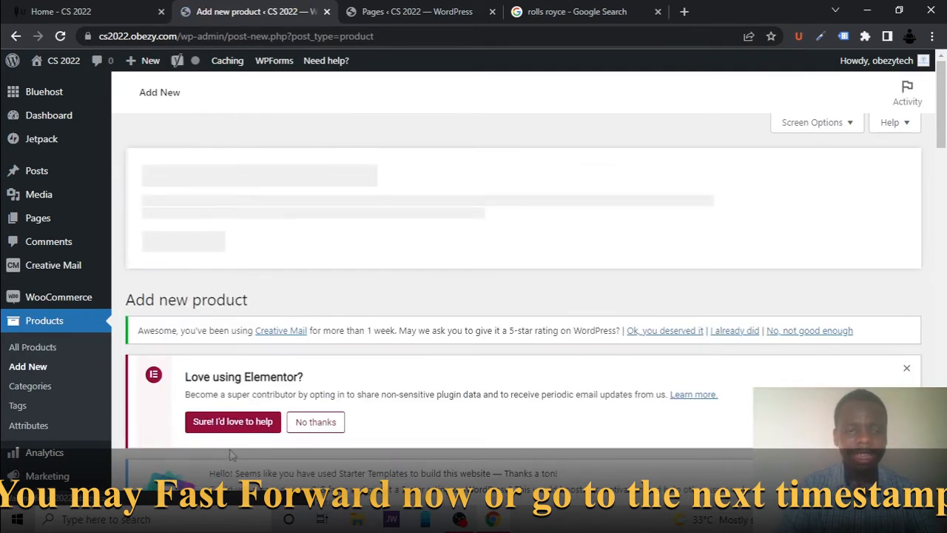
{"action": "scroll", "coordinate": [233, 456], "scroll_direction": "down", "scroll_amount": 1}
{"action": "scroll", "coordinate": [232, 456], "scroll_direction": "down", "scroll_amount": 2}
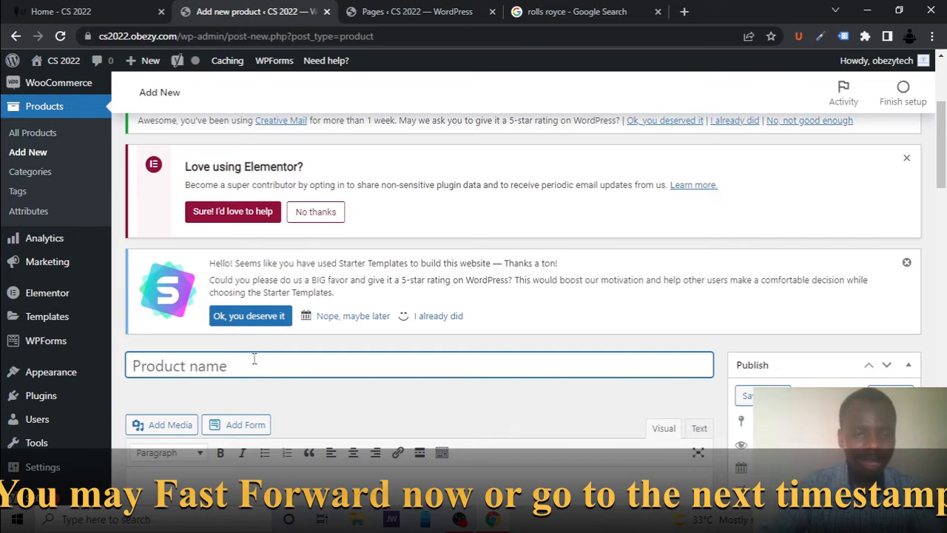
{"action": "type", "text": "B"}
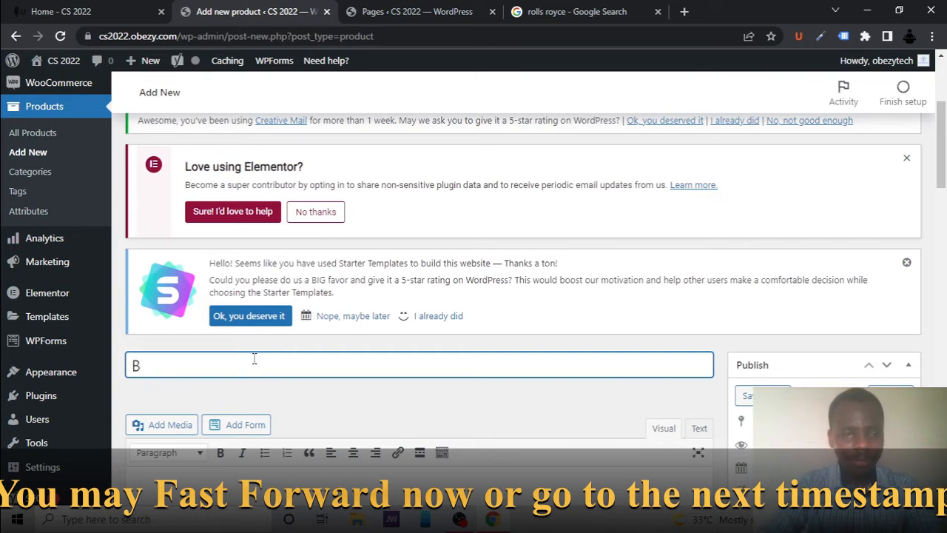
{"action": "type", "text": "MW"}
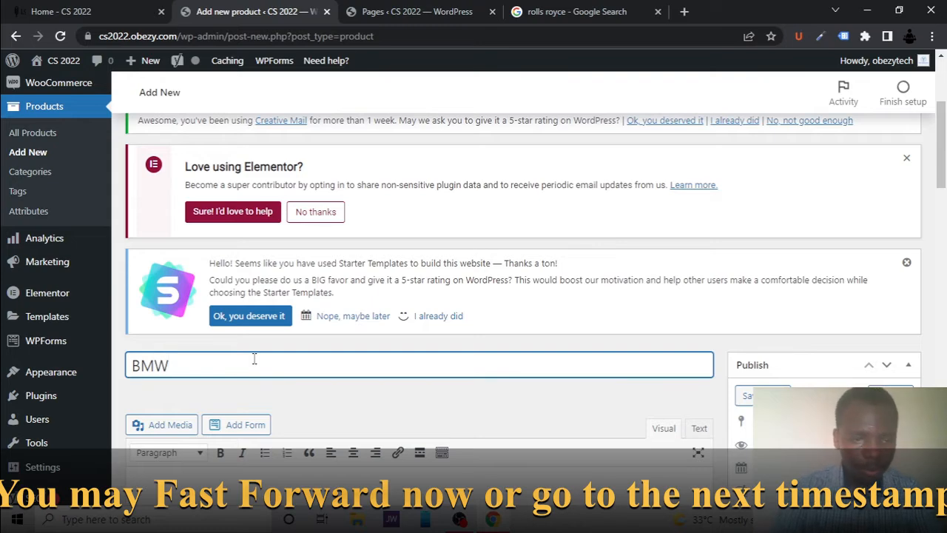
Switch to the open Google search page and search for bmw instead of rolls royce
{"action": "scroll", "coordinate": [254, 359], "scroll_direction": "down", "scroll_amount": 3}
{"action": "left_click", "coordinate": [564, 17]}
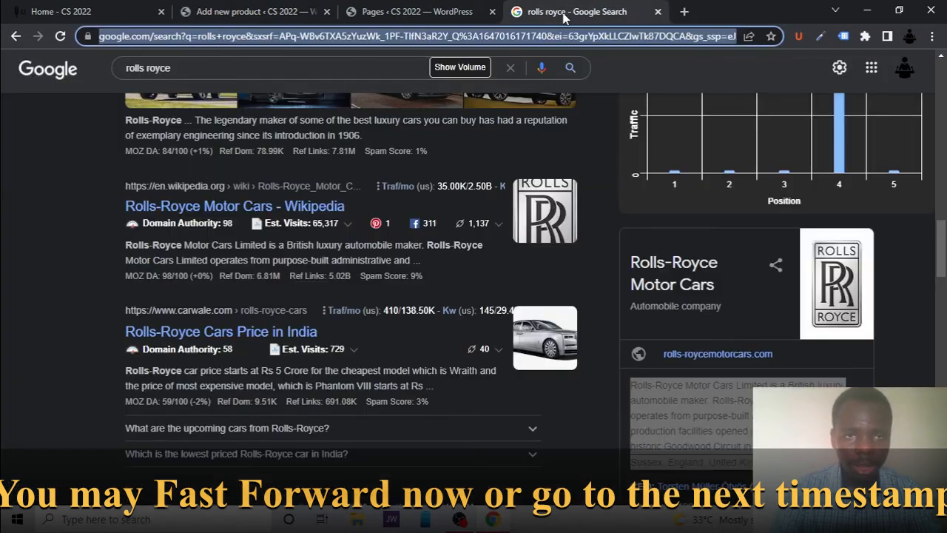
{"action": "left_click_drag", "start_coordinate": [179, 64], "coordinate": [66, 81]}
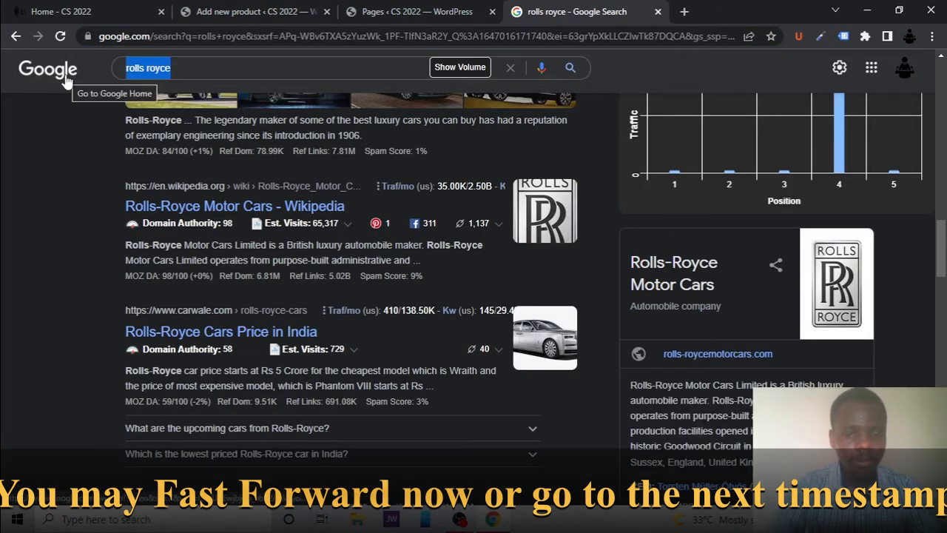
{"action": "type", "text": "bmw"}
{"action": "key", "text": "Return"}
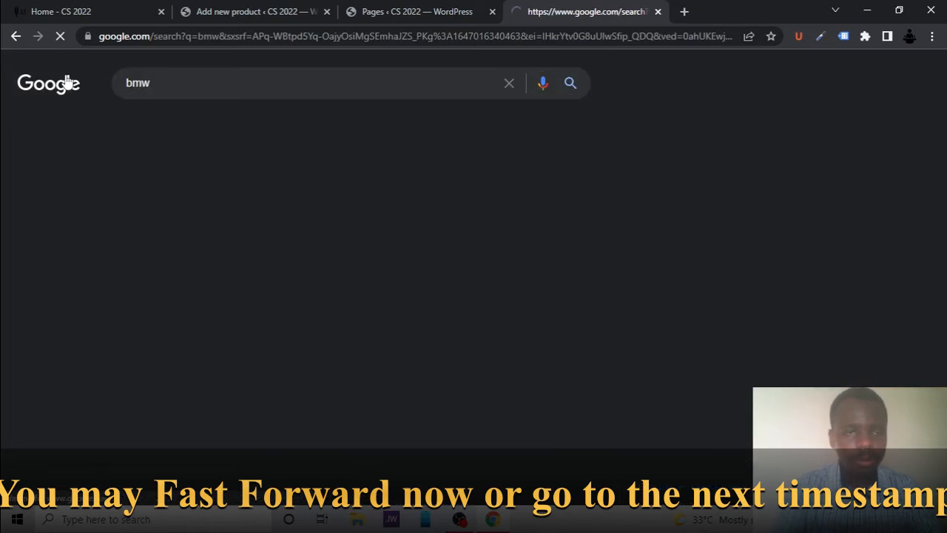
Copy the BMW company description from "Bayerische Motoren Werke AG" through "luxury vehicles and motorcycle"
{"action": "scroll", "coordinate": [351, 274], "scroll_direction": "down", "scroll_amount": 3}
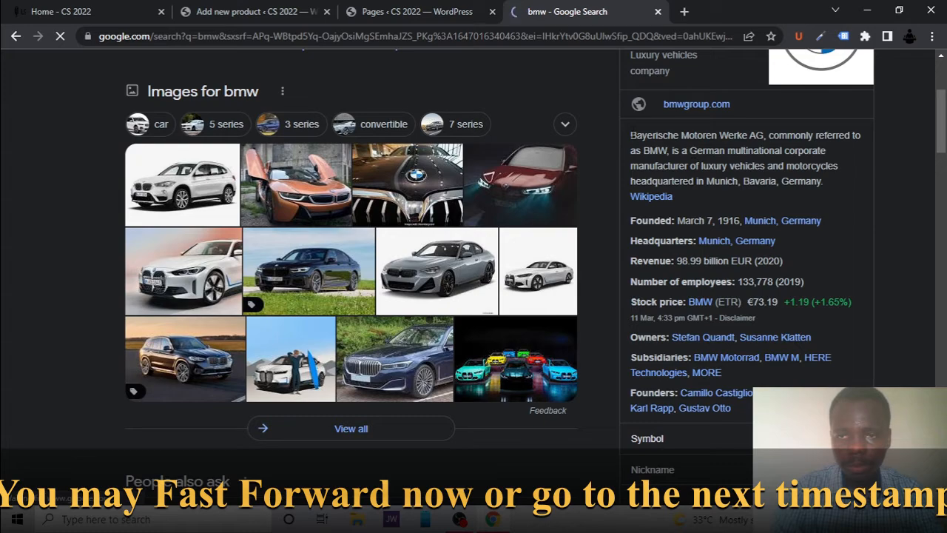
{"action": "left_click_drag", "start_coordinate": [839, 168], "coordinate": [632, 133]}
{"action": "key", "text": "ctrl+c"}
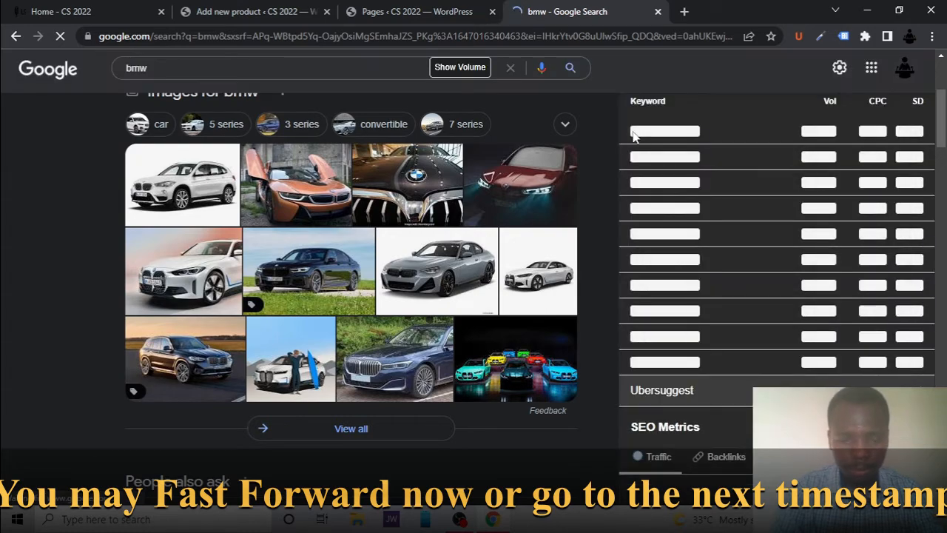
{"action": "scroll", "coordinate": [758, 247], "scroll_direction": "down", "scroll_amount": 8}
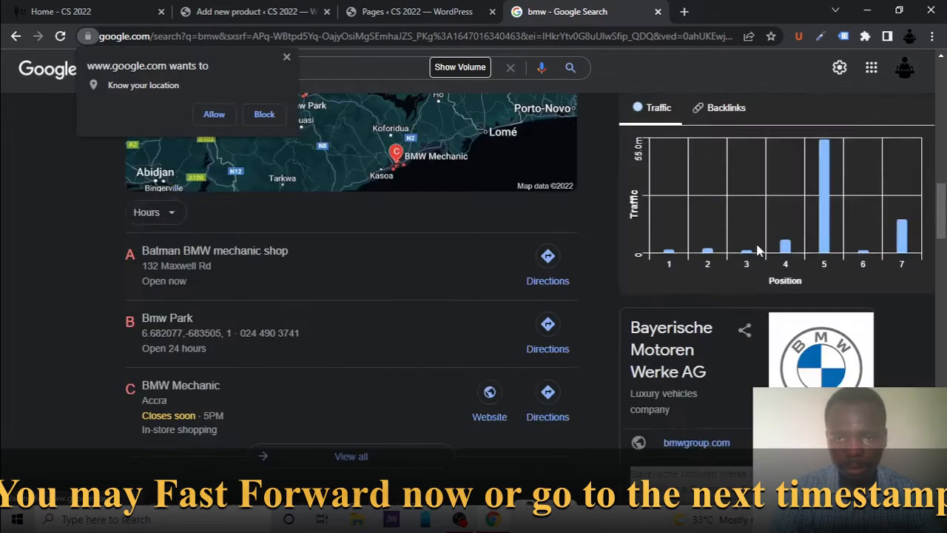
{"action": "scroll", "coordinate": [757, 249], "scroll_direction": "down", "scroll_amount": 2}
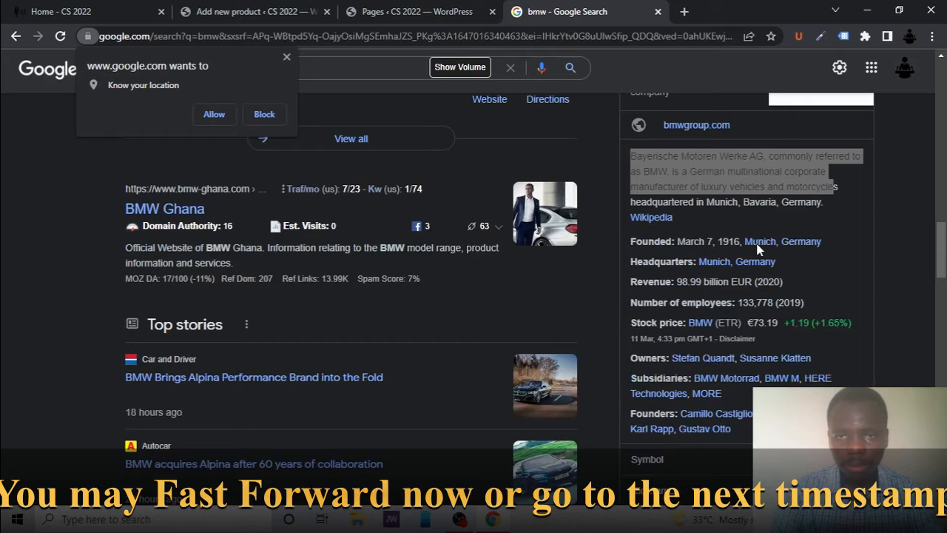
Return to the new product in WordPress and paste the copied BMW text into both the main description and the product short description
{"action": "left_click", "coordinate": [244, 8]}
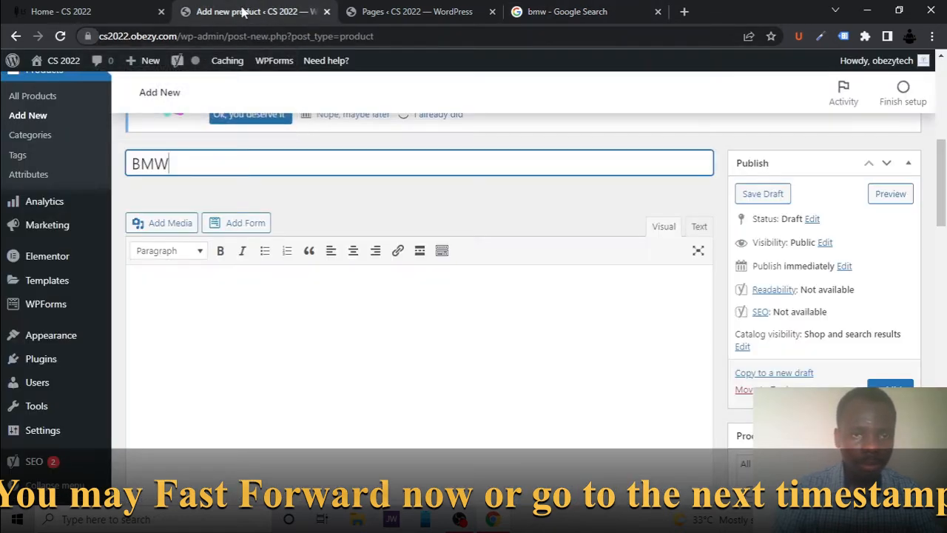
{"action": "left_click", "coordinate": [235, 319]}
{"action": "key", "text": "ctrl+v"}
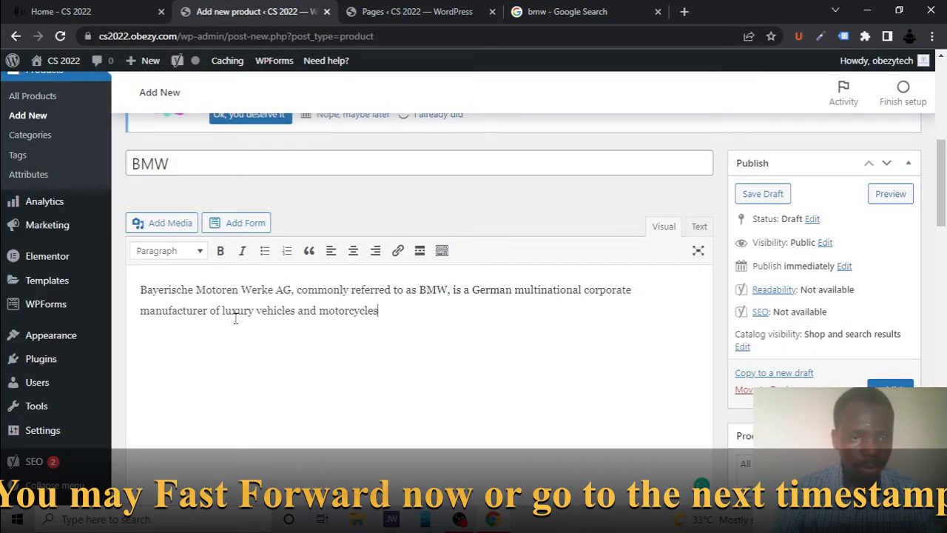
{"action": "scroll", "coordinate": [264, 376], "scroll_direction": "down", "scroll_amount": 12}
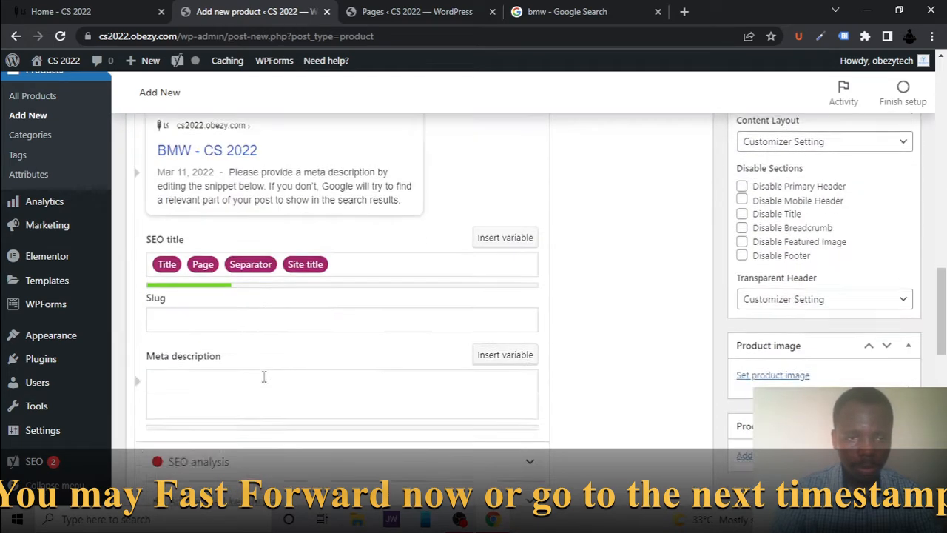
{"action": "scroll", "coordinate": [264, 381], "scroll_direction": "down", "scroll_amount": 5}
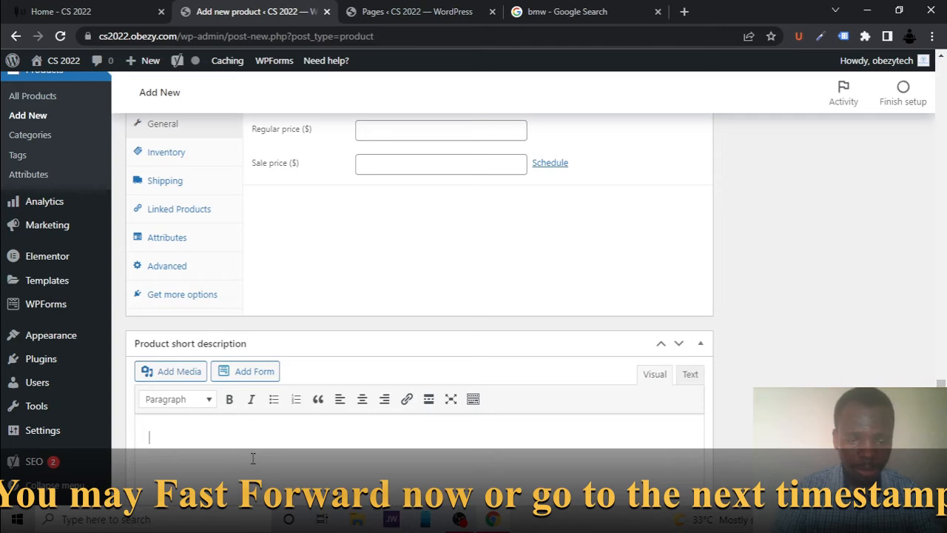
{"action": "key", "text": "ctrl+v"}
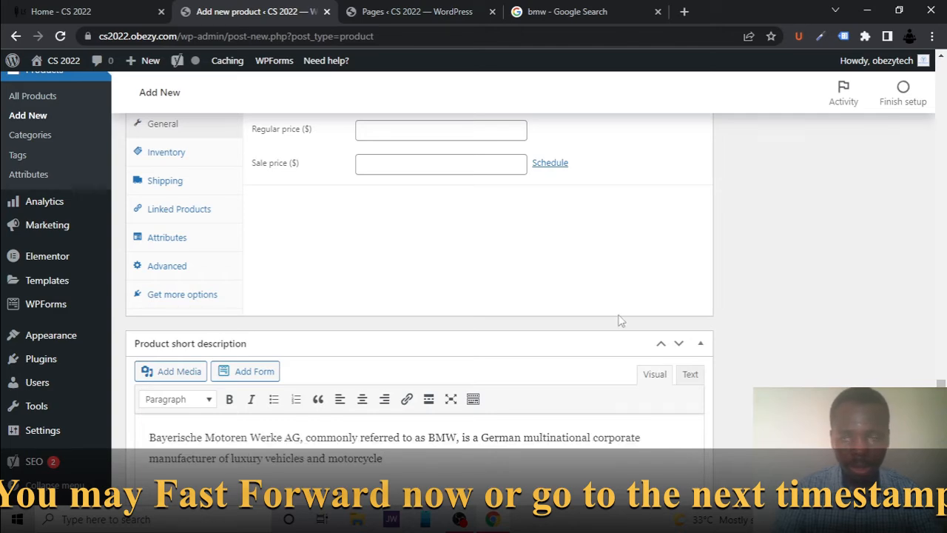
Assign the BMW product to the Car category
{"action": "scroll", "coordinate": [656, 317], "scroll_direction": "up", "scroll_amount": 10}
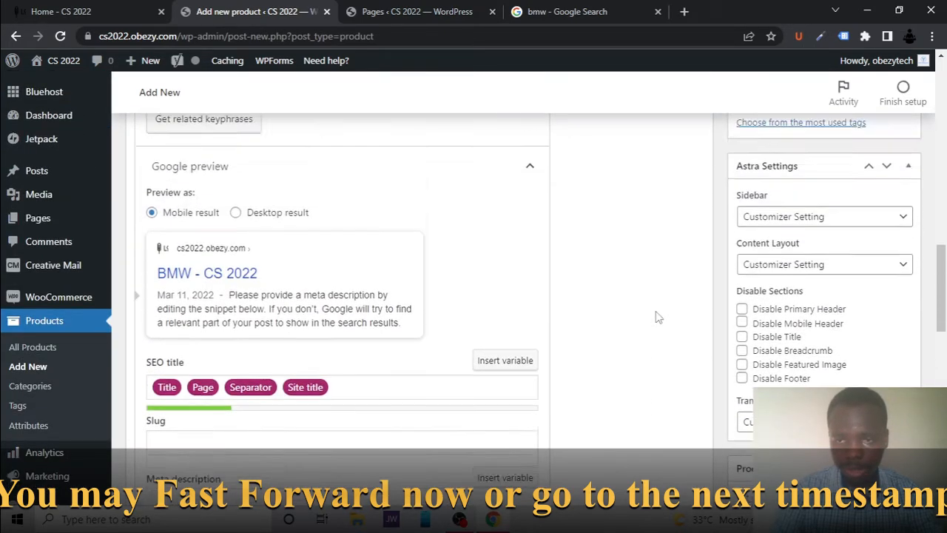
{"action": "scroll", "coordinate": [656, 316], "scroll_direction": "up", "scroll_amount": 5}
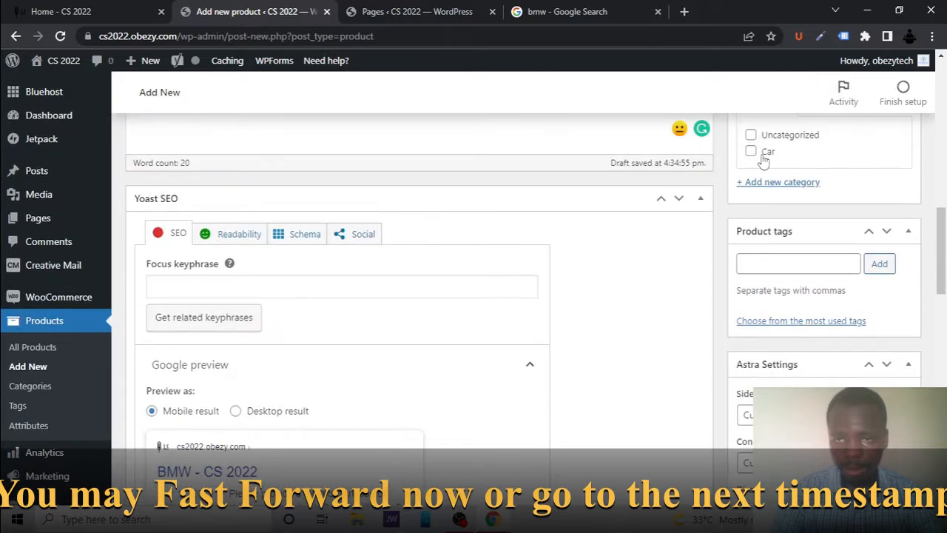
{"action": "left_click", "coordinate": [764, 156]}
Set the existing media library picture 2021_bmw_7-series_sedan_745e-xdrive_fq_oem_1_1600.jpg as the product image
{"action": "scroll", "coordinate": [745, 252], "scroll_direction": "down", "scroll_amount": 1}
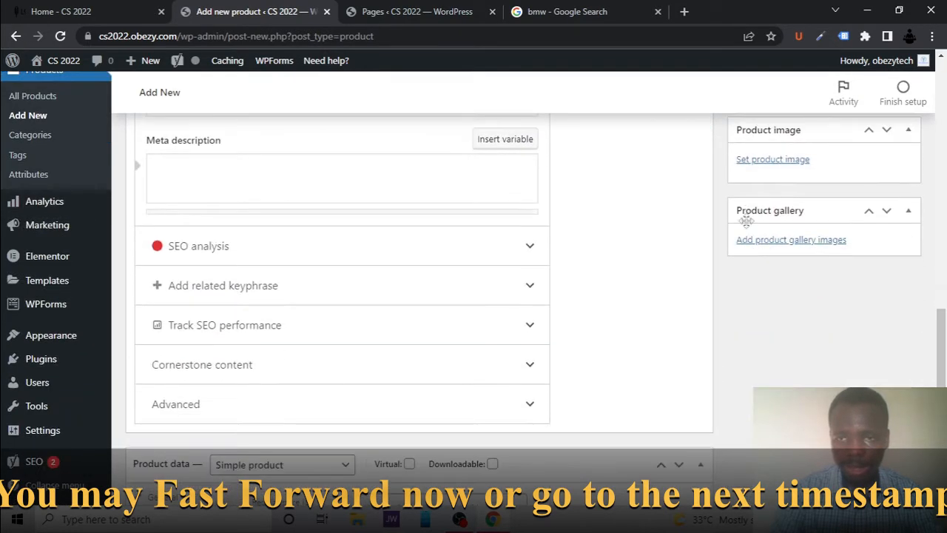
{"action": "left_click", "coordinate": [748, 161]}
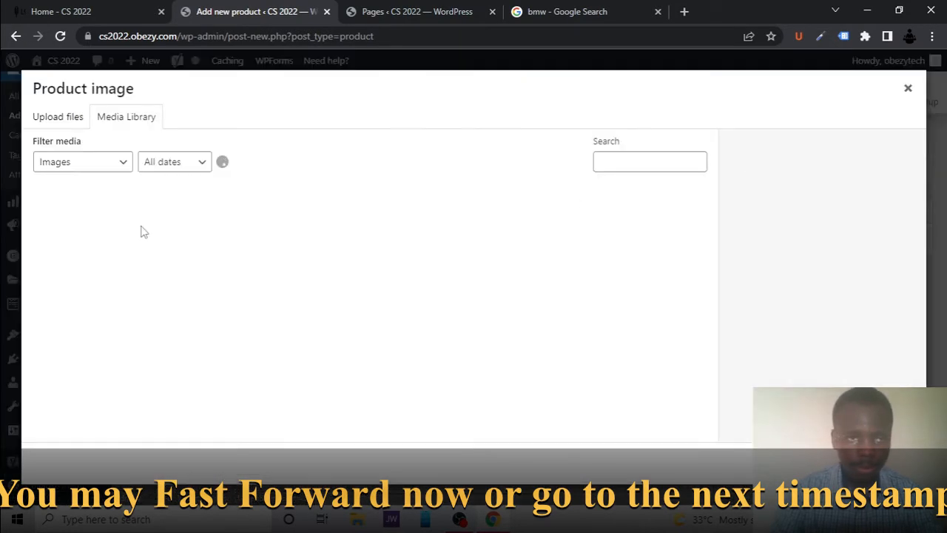
{"action": "left_click", "coordinate": [74, 117]}
{"action": "left_click", "coordinate": [100, 119]}
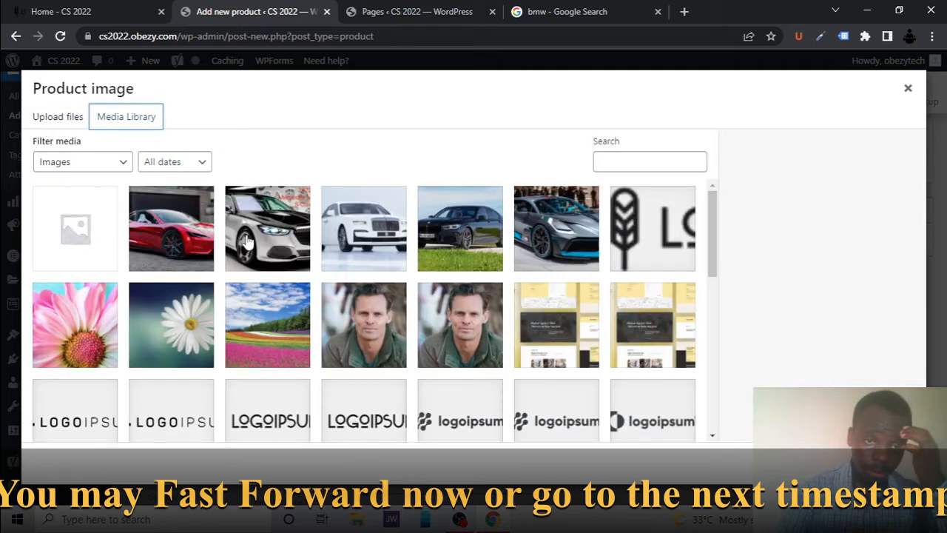
{"action": "left_click", "coordinate": [478, 222]}
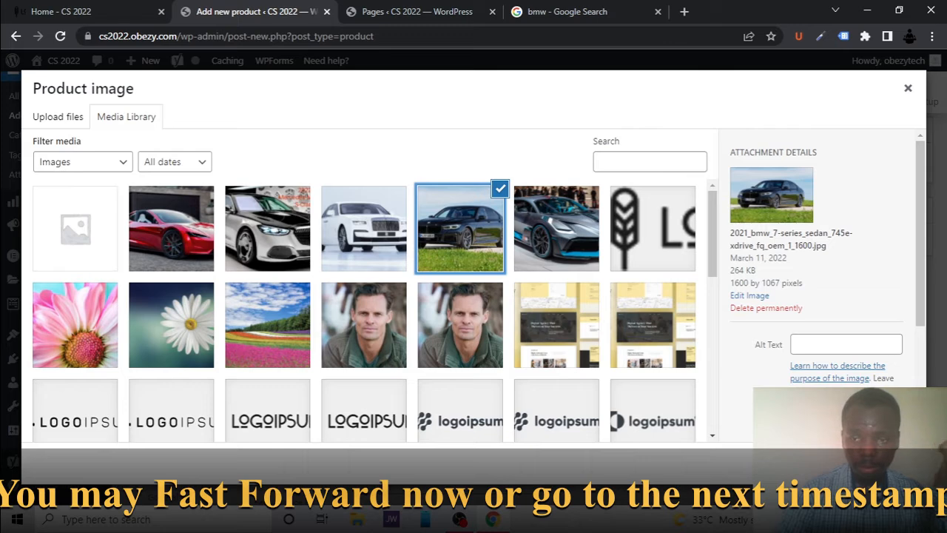
{"action": "key", "text": "Escape"}
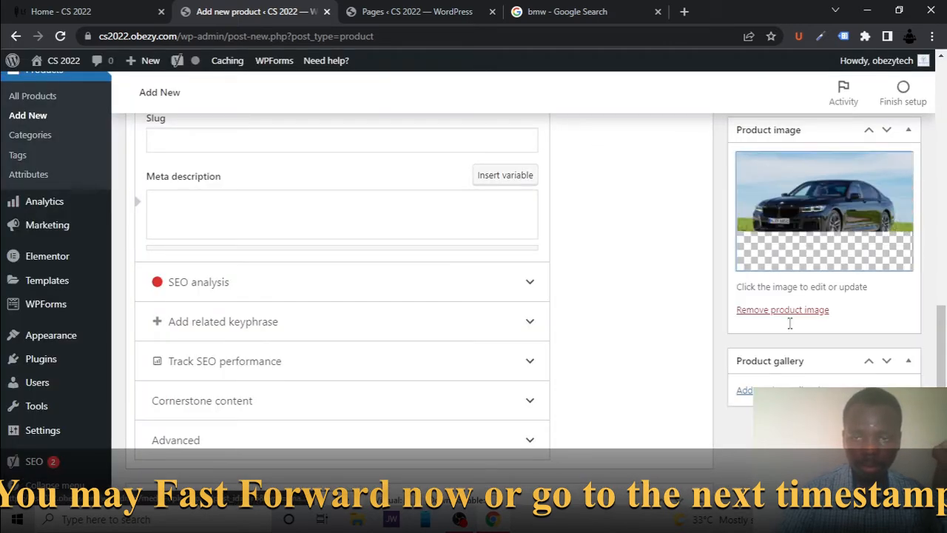
{"action": "left_click", "coordinate": [791, 244]}
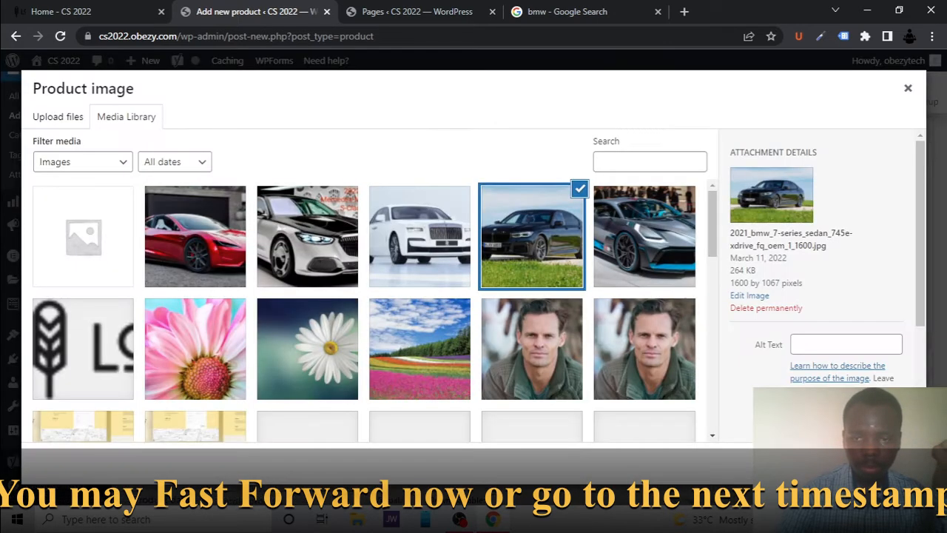
{"action": "left_click", "coordinate": [910, 90]}
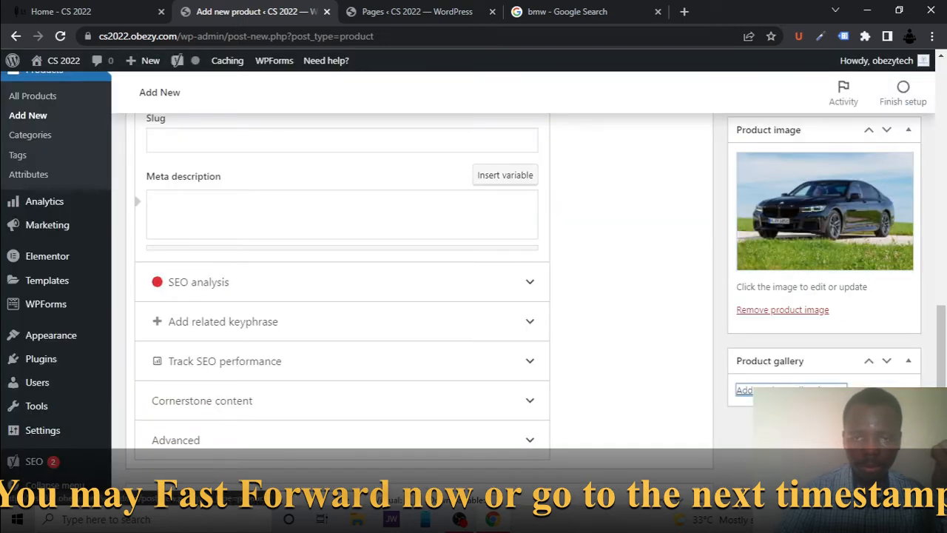
Add the same black BMW 7-series picture from the media library to the product gallery
{"action": "left_click", "coordinate": [762, 390]}
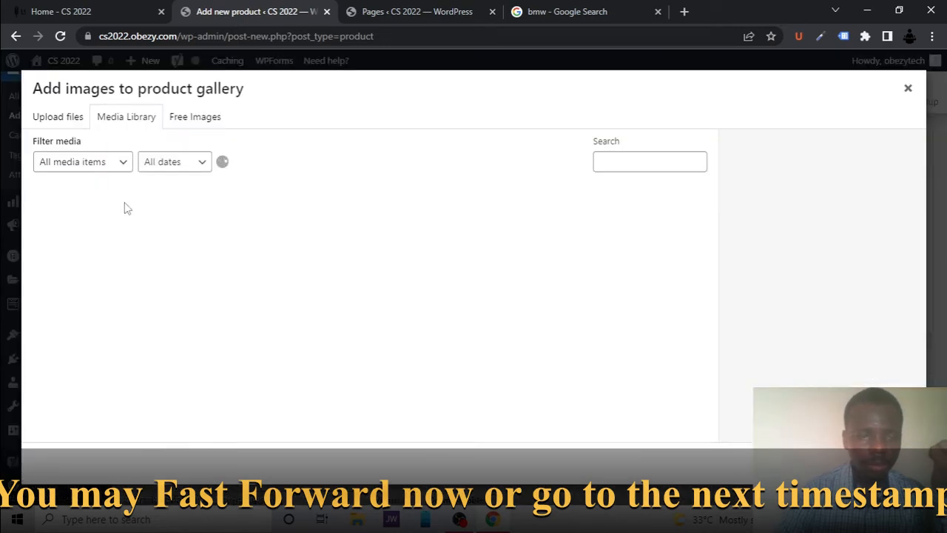
{"action": "left_click", "coordinate": [469, 241]}
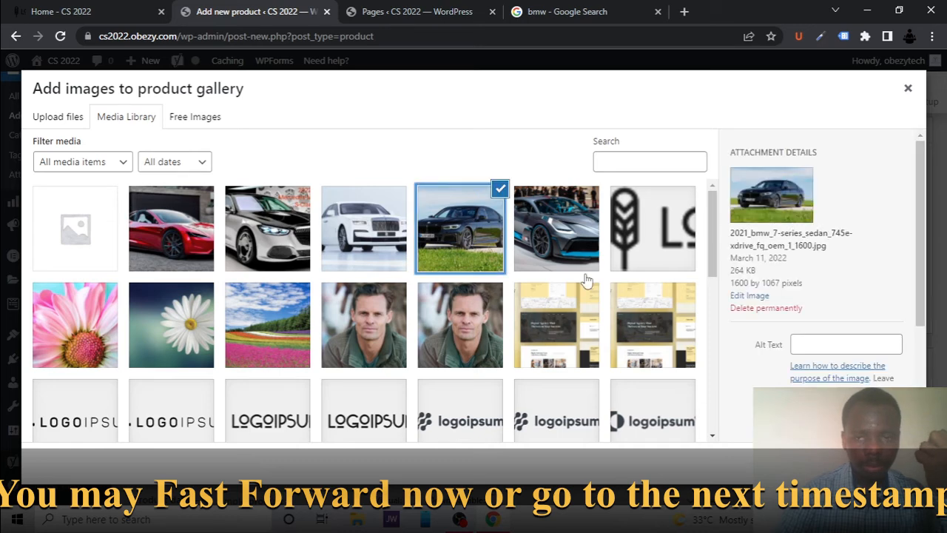
{"action": "left_click", "coordinate": [875, 465]}
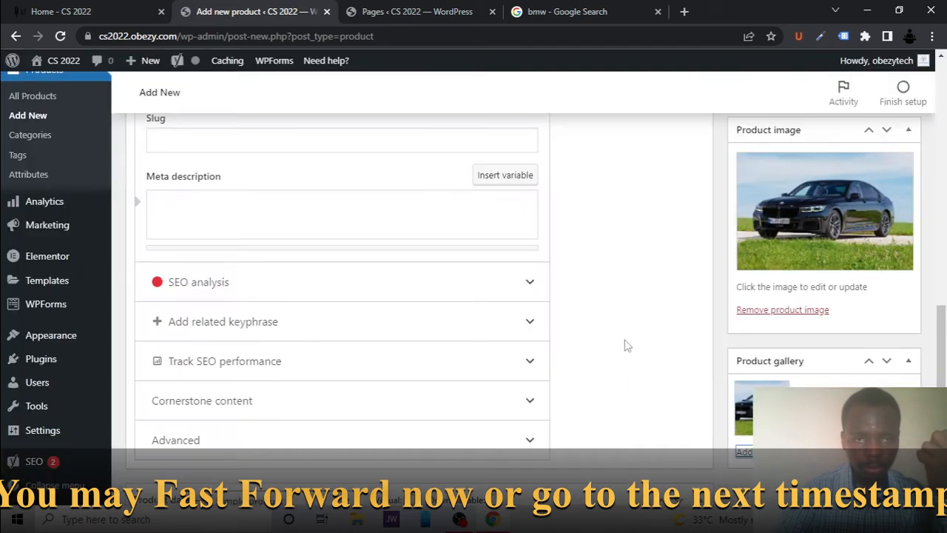
{"action": "scroll", "coordinate": [625, 346], "scroll_direction": "up", "scroll_amount": 15}
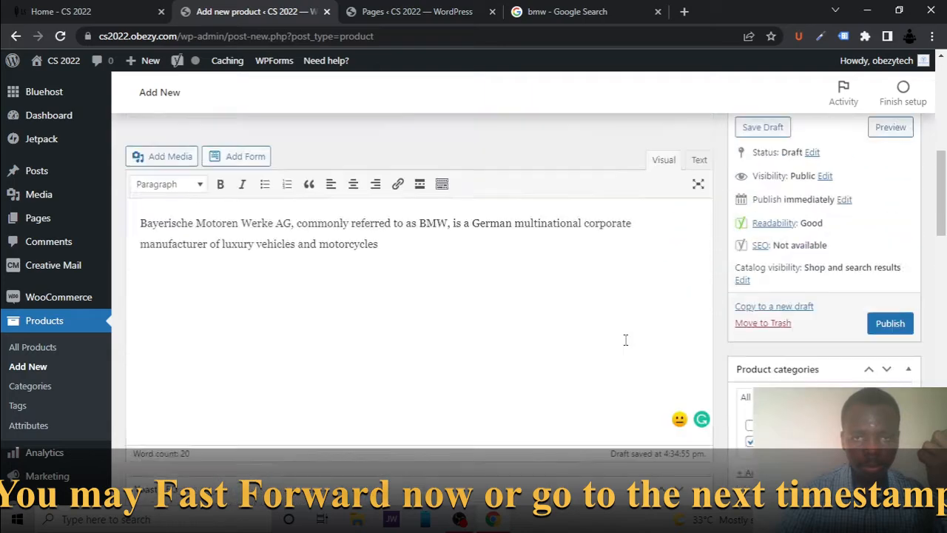
{"action": "scroll", "coordinate": [625, 346], "scroll_direction": "up", "scroll_amount": 5}
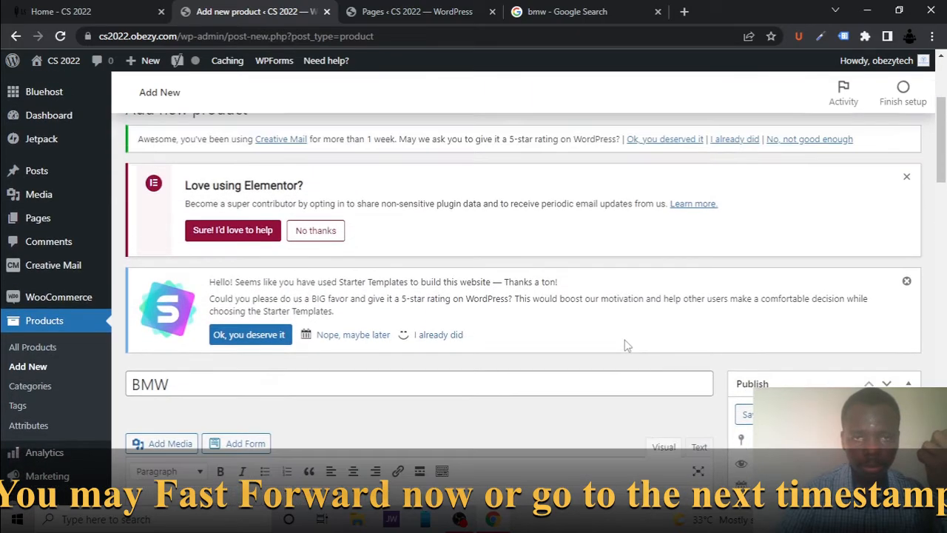
Mark the BMW simple product as virtual and set its regular price to 40000
{"action": "scroll", "coordinate": [614, 237], "scroll_direction": "down", "scroll_amount": 1}
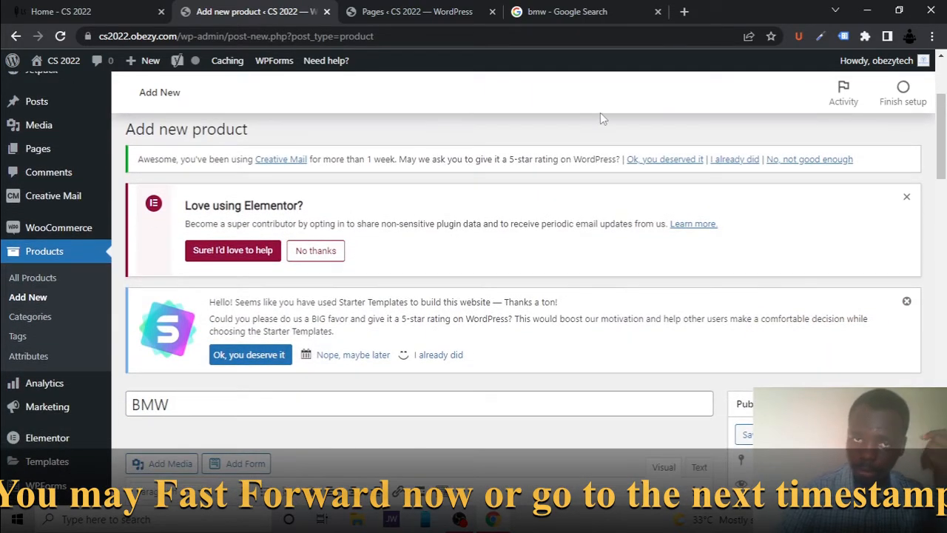
{"action": "scroll", "coordinate": [570, 207], "scroll_direction": "down", "scroll_amount": 1}
{"action": "scroll", "coordinate": [562, 231], "scroll_direction": "down", "scroll_amount": 15}
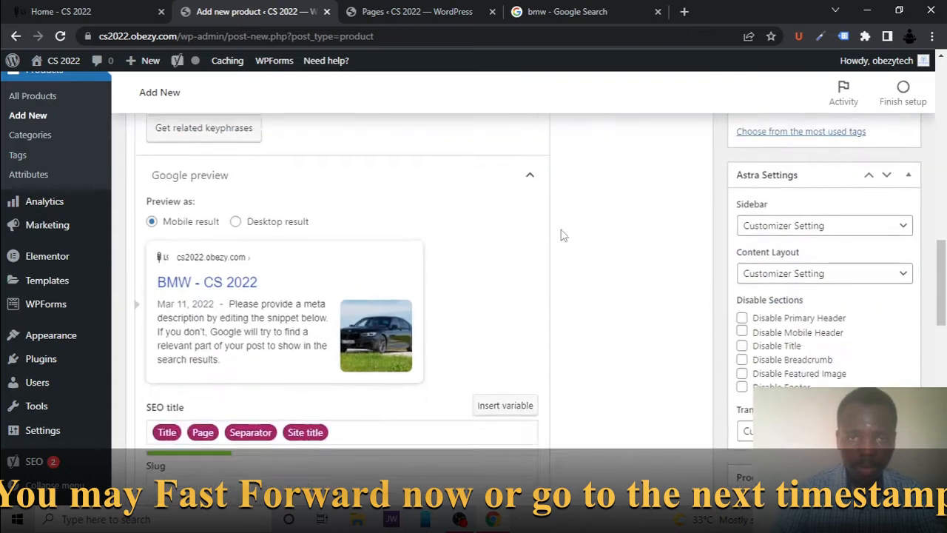
{"action": "scroll", "coordinate": [561, 236], "scroll_direction": "down", "scroll_amount": 8}
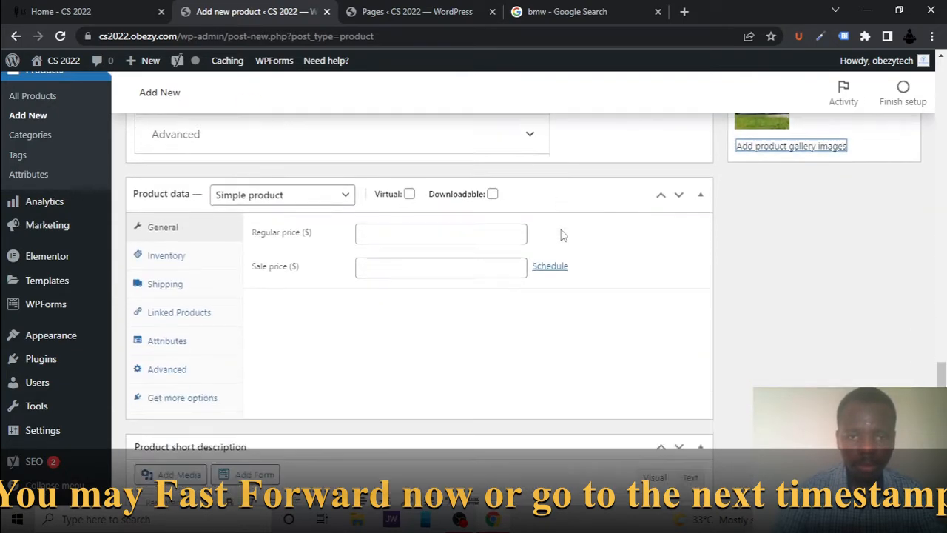
{"action": "left_click", "coordinate": [341, 183]}
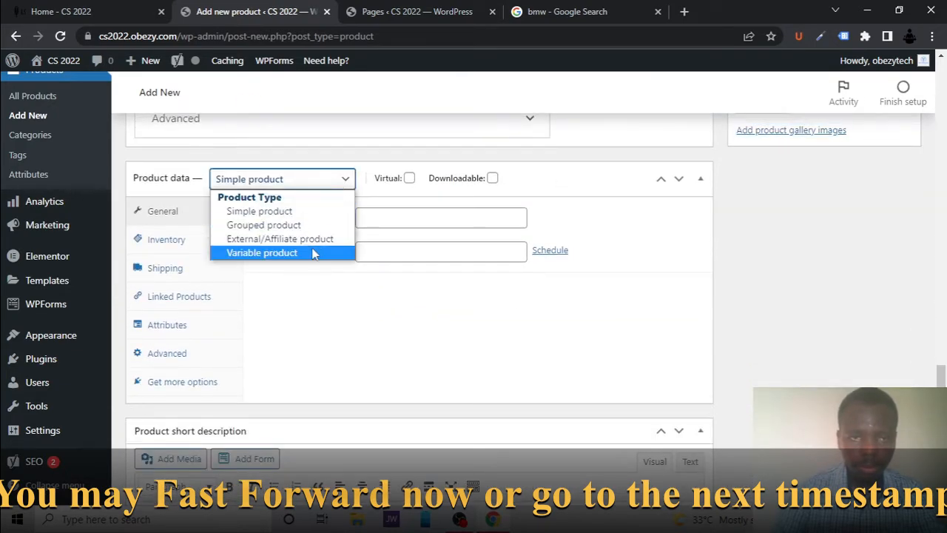
{"action": "left_click", "coordinate": [410, 178]}
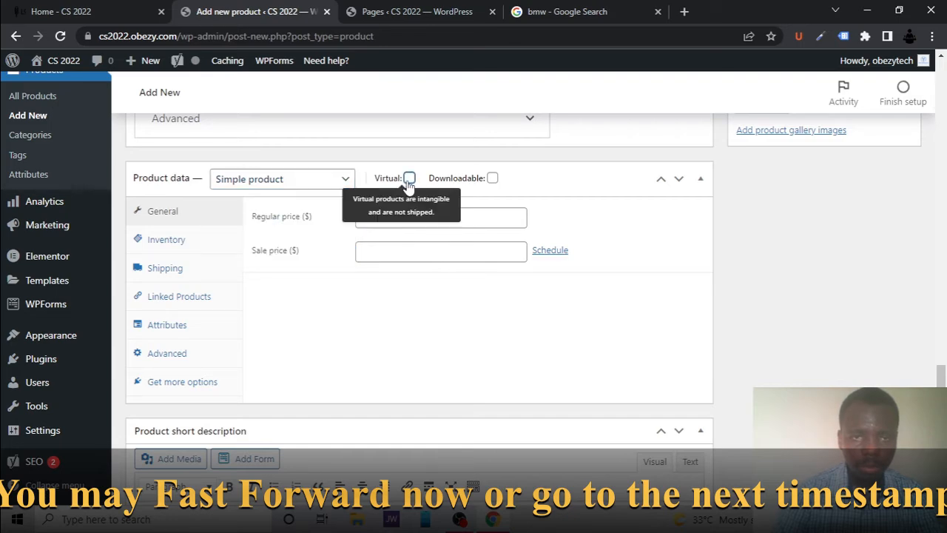
{"action": "scroll", "coordinate": [408, 241], "scroll_direction": "down", "scroll_amount": 3}
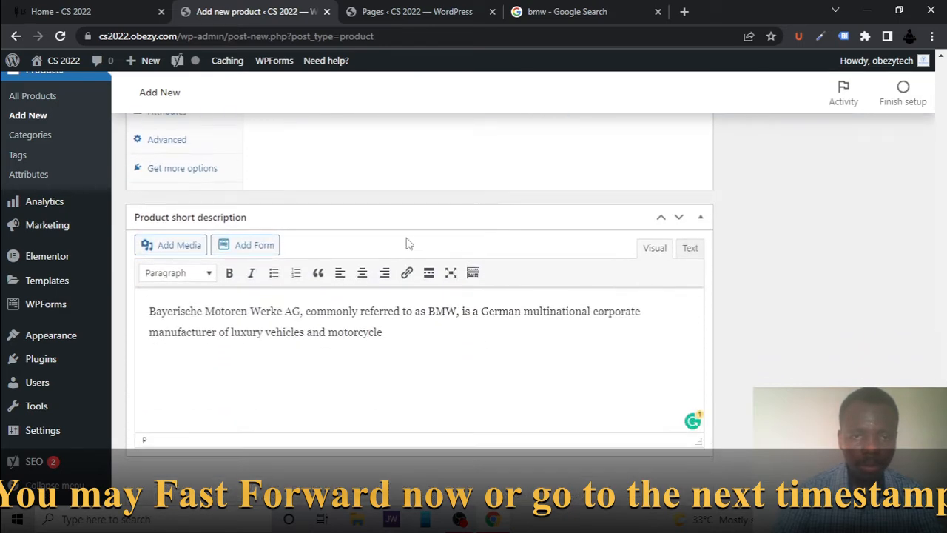
{"action": "scroll", "coordinate": [408, 241], "scroll_direction": "up", "scroll_amount": 3}
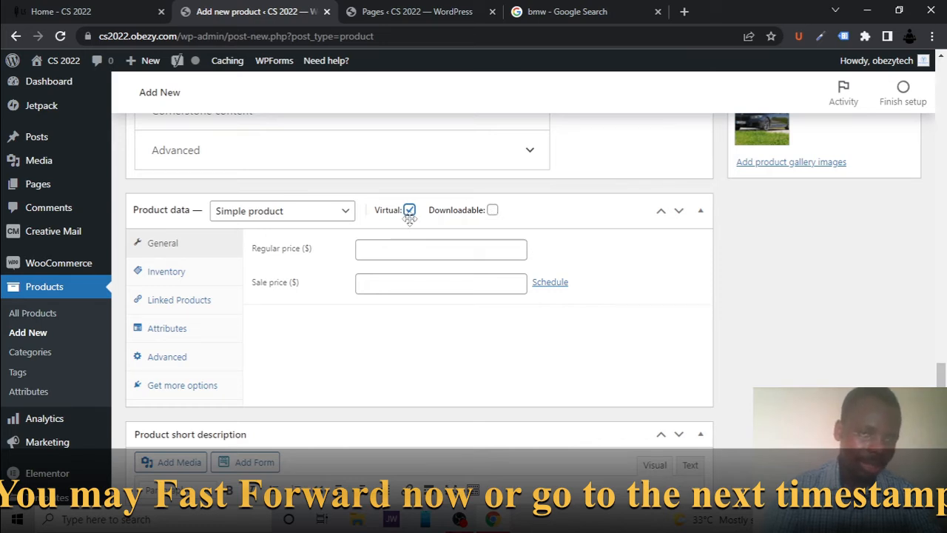
{"action": "left_click", "coordinate": [380, 253]}
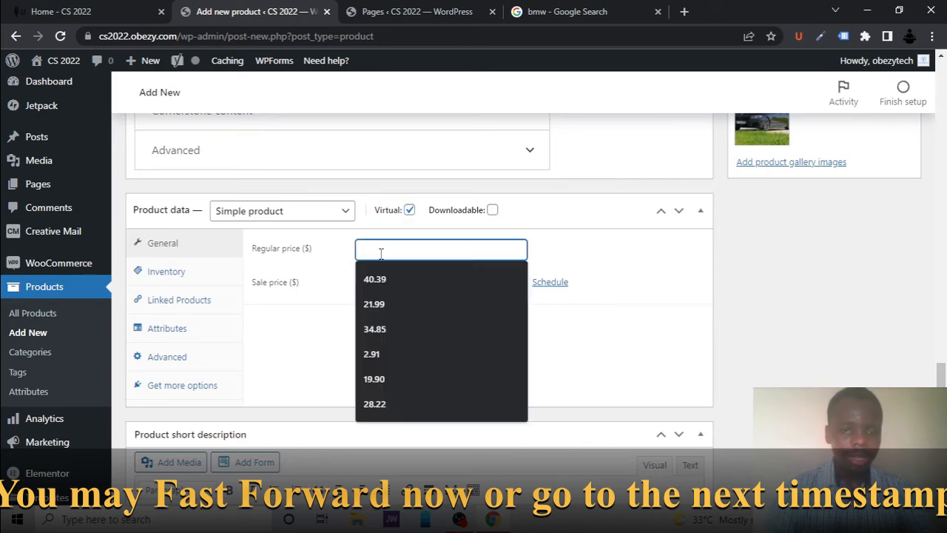
{"action": "type", "text": "40000"}
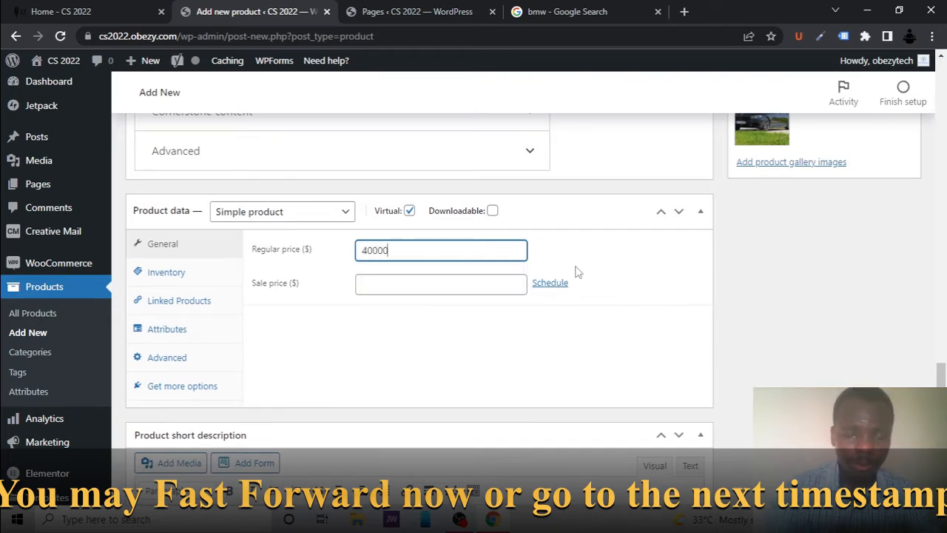
Publish the BMW product and start adding another new product
{"action": "scroll", "coordinate": [578, 273], "scroll_direction": "down", "scroll_amount": 3}
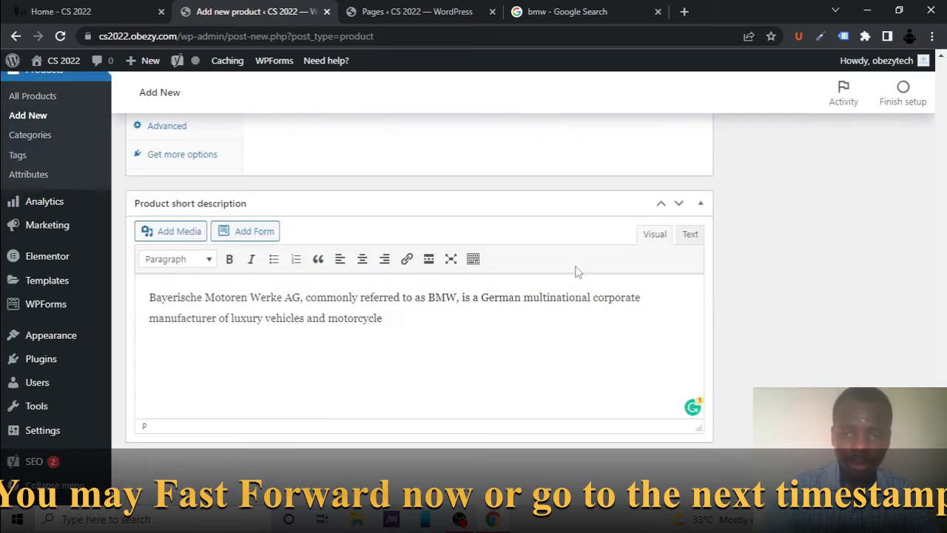
{"action": "scroll", "coordinate": [578, 273], "scroll_direction": "up", "scroll_amount": 9}
{"action": "scroll", "coordinate": [578, 273], "scroll_direction": "up", "scroll_amount": 12}
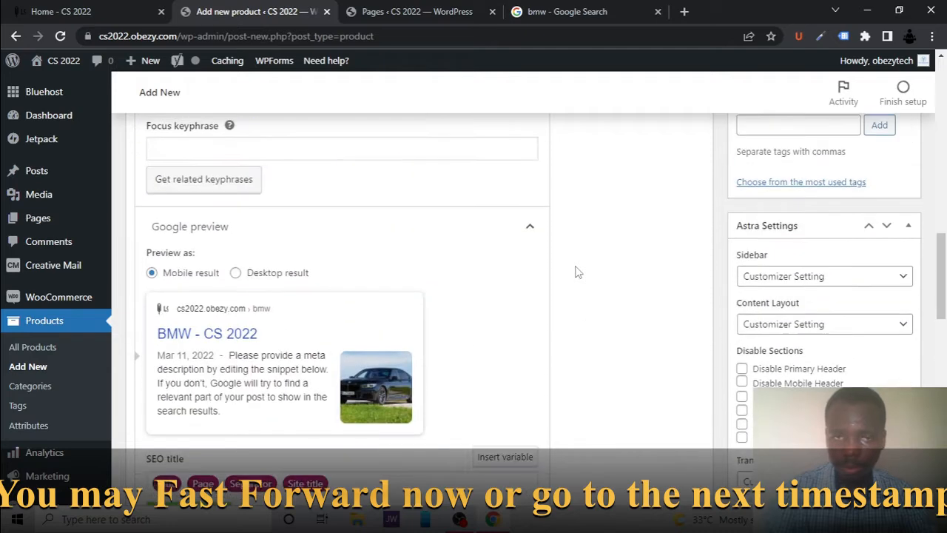
{"action": "scroll", "coordinate": [576, 268], "scroll_direction": "down", "scroll_amount": 2}
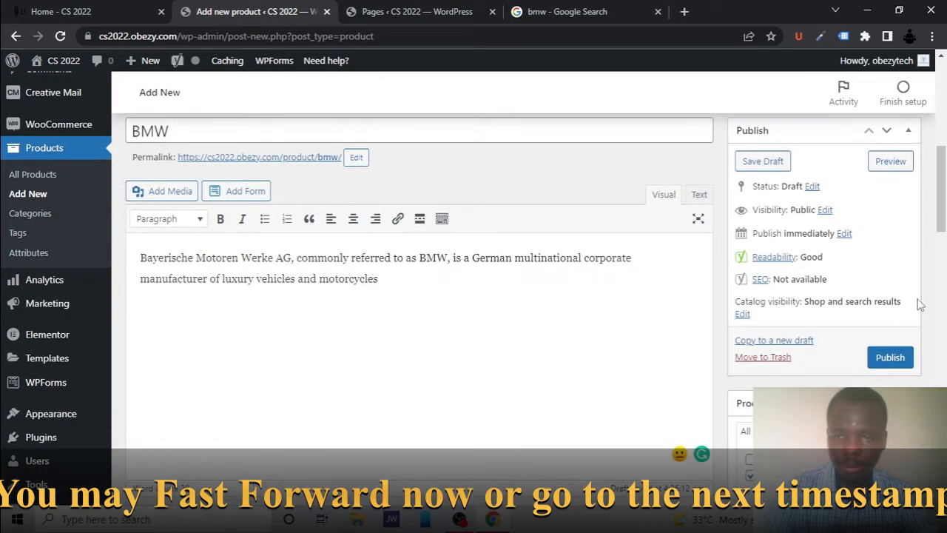
{"action": "left_click", "coordinate": [888, 356]}
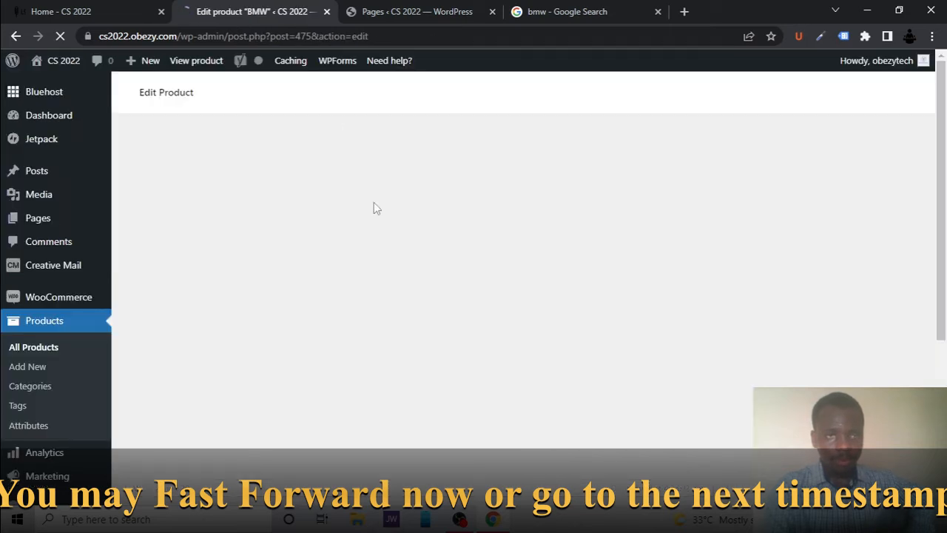
{"action": "left_click", "coordinate": [231, 146]}
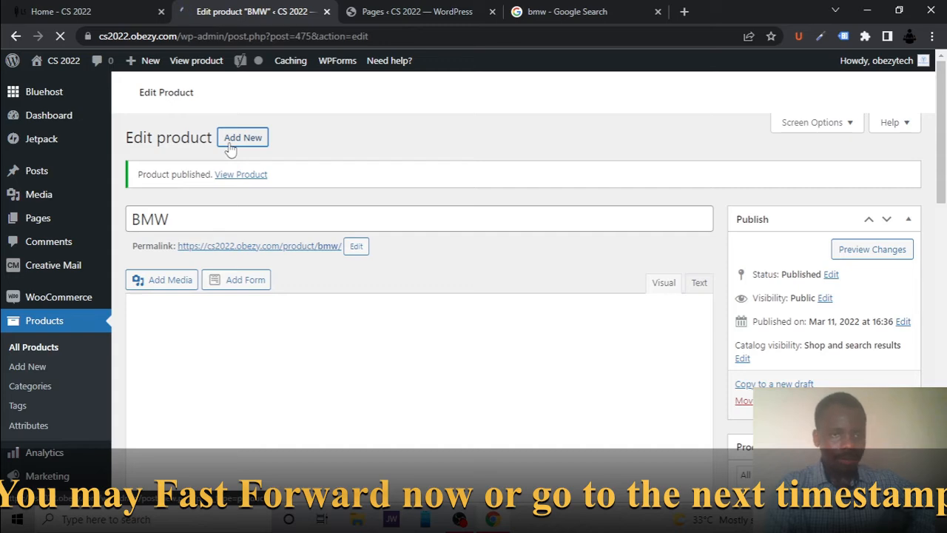
Switch to the open Google search results and search for "bugatti" instead of bmw
{"action": "left_click", "coordinate": [546, 7]}
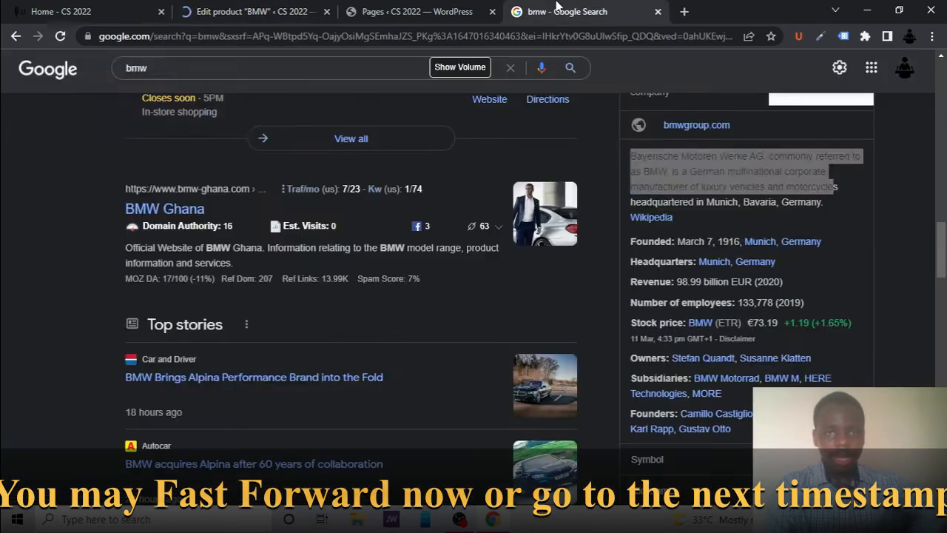
{"action": "left_click", "coordinate": [336, 74]}
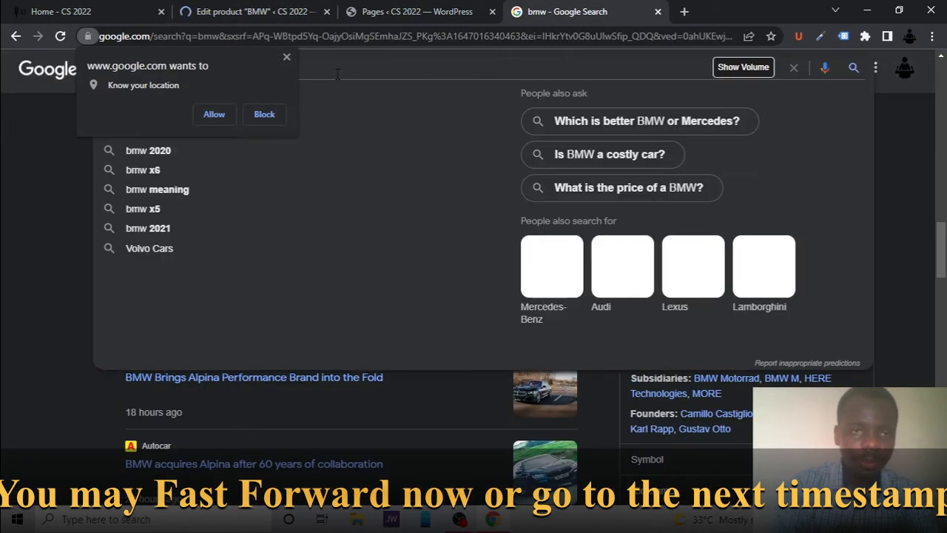
{"action": "left_click", "coordinate": [286, 57]}
{"action": "key", "text": "BackSpace"}
{"action": "key", "text": "BackSpace"}
{"action": "key", "text": "BackSpace"}
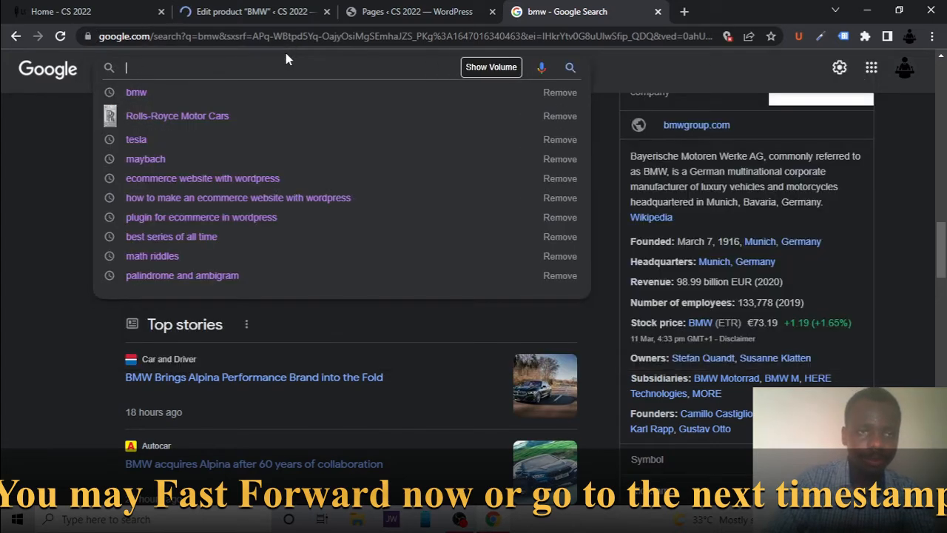
{"action": "type", "text": "bugatti"}
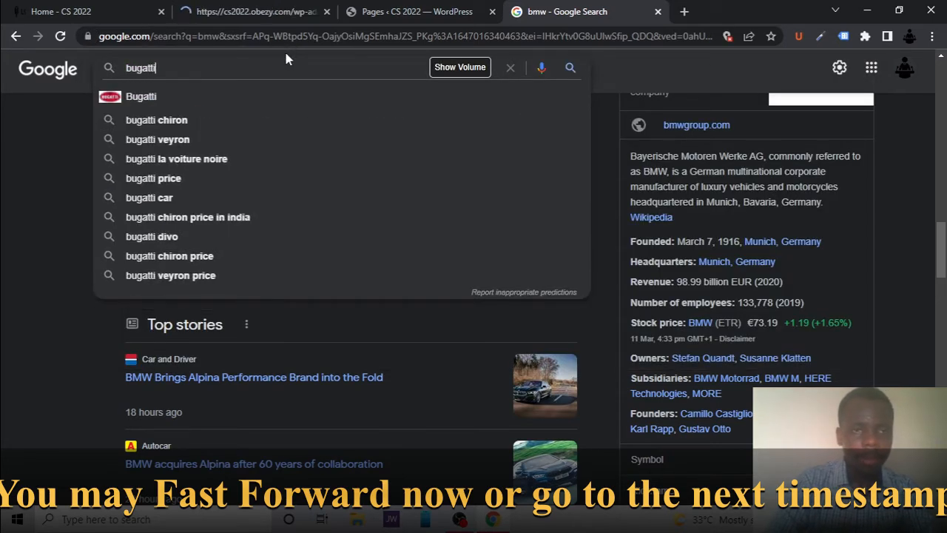
{"action": "key", "text": "Return"}
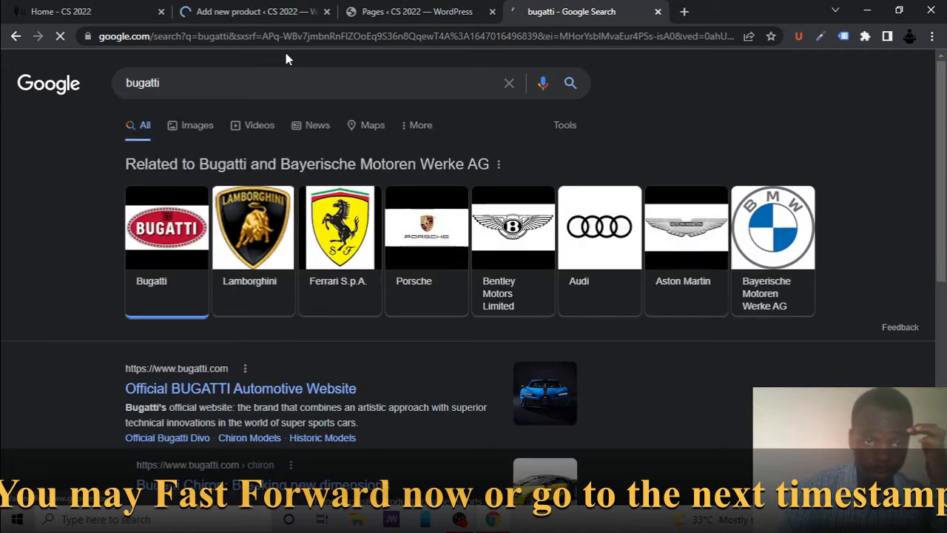
Copy the full Bugatti company description from the knowledge panel of the search results, leaving out the Wikipedia link
{"action": "scroll", "coordinate": [511, 327], "scroll_direction": "down", "scroll_amount": 2}
{"action": "scroll", "coordinate": [511, 327], "scroll_direction": "down", "scroll_amount": 4}
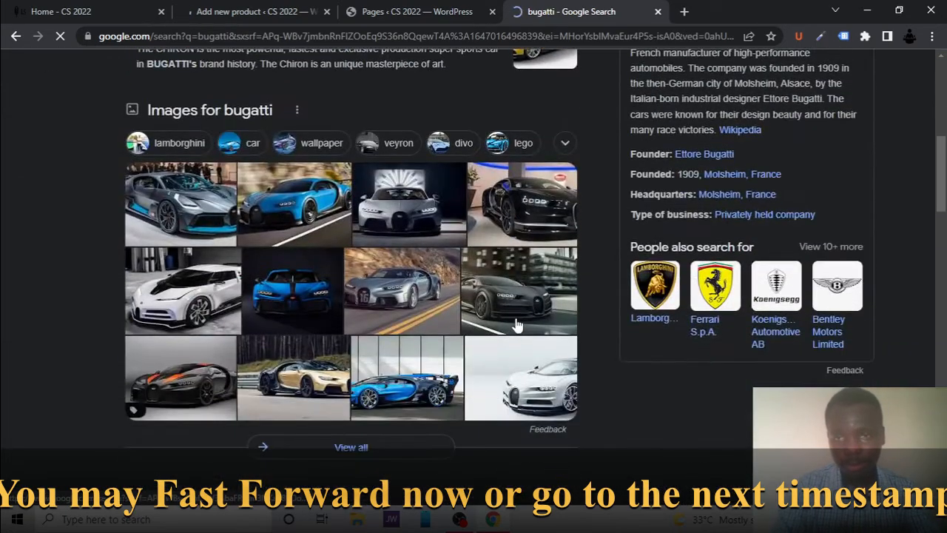
{"action": "scroll", "coordinate": [632, 99], "scroll_direction": "up", "scroll_amount": 1}
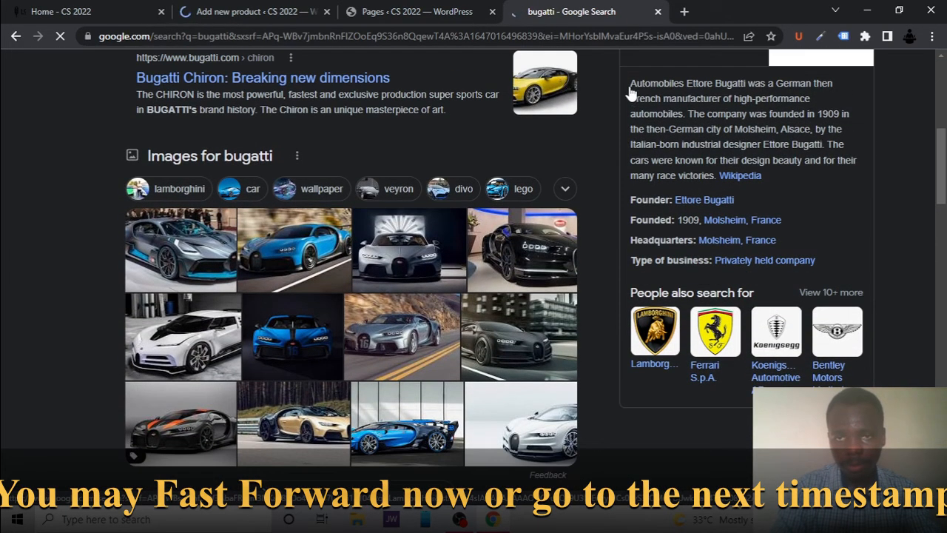
{"action": "left_click_drag", "start_coordinate": [669, 126], "coordinate": [710, 164]}
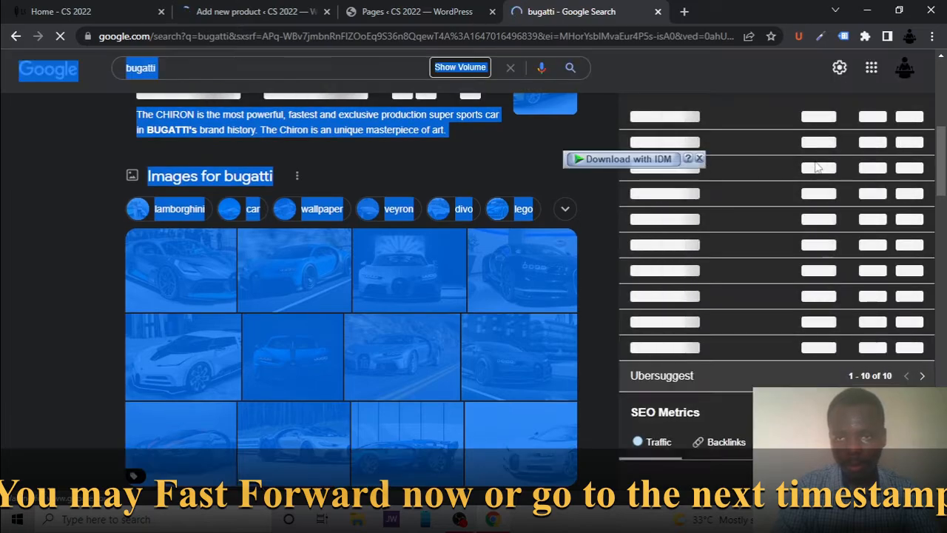
{"action": "scroll", "coordinate": [716, 300], "scroll_direction": "down", "scroll_amount": 15}
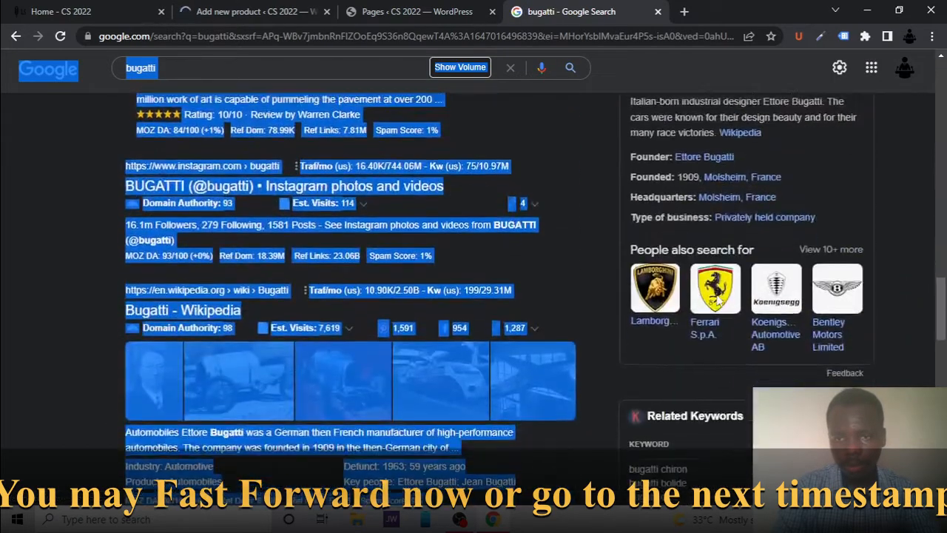
{"action": "scroll", "coordinate": [900, 232], "scroll_direction": "up", "scroll_amount": 2}
{"action": "left_click", "coordinate": [907, 225]}
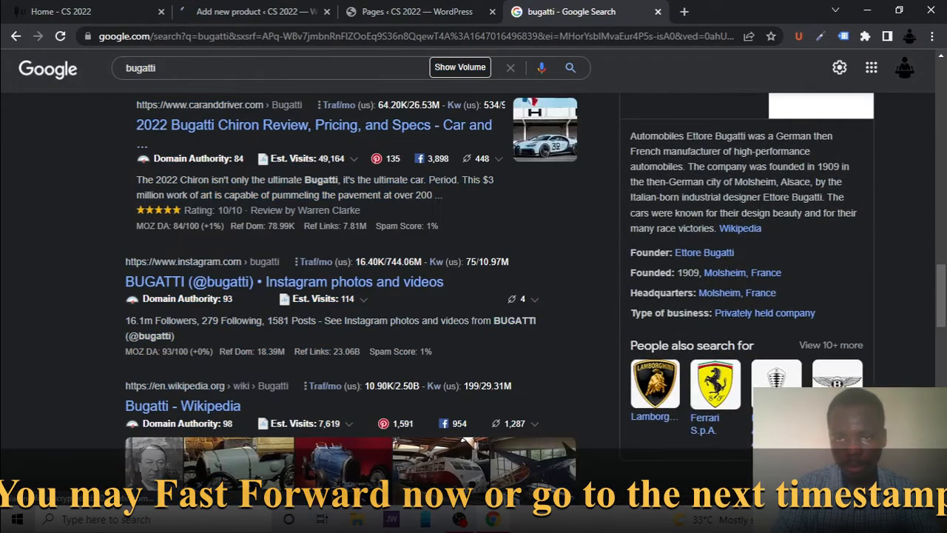
{"action": "left_click_drag", "start_coordinate": [716, 229], "coordinate": [630, 136]}
{"action": "key", "text": "ctrl+c"}
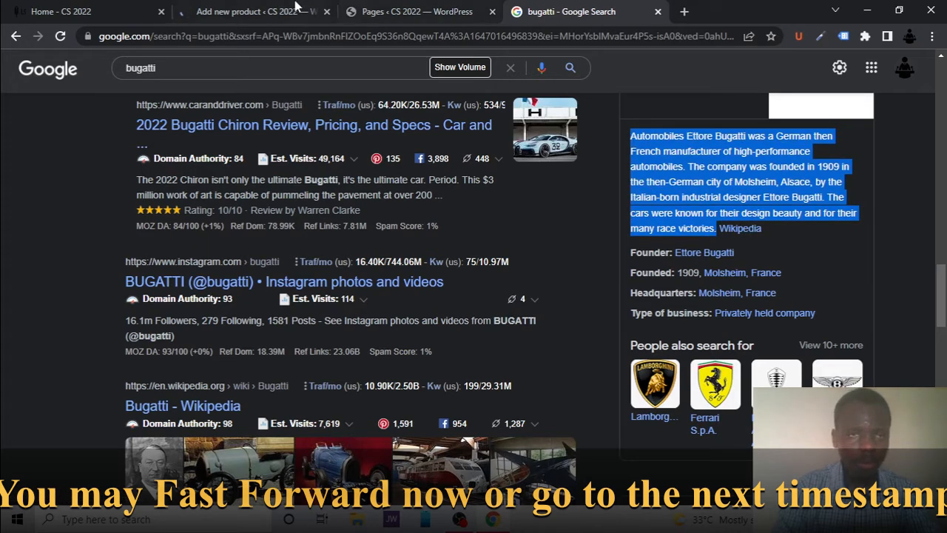
Return to the new product in WordPress, name it Bugatti and paste the copied text into its main description
{"action": "left_click", "coordinate": [295, 8]}
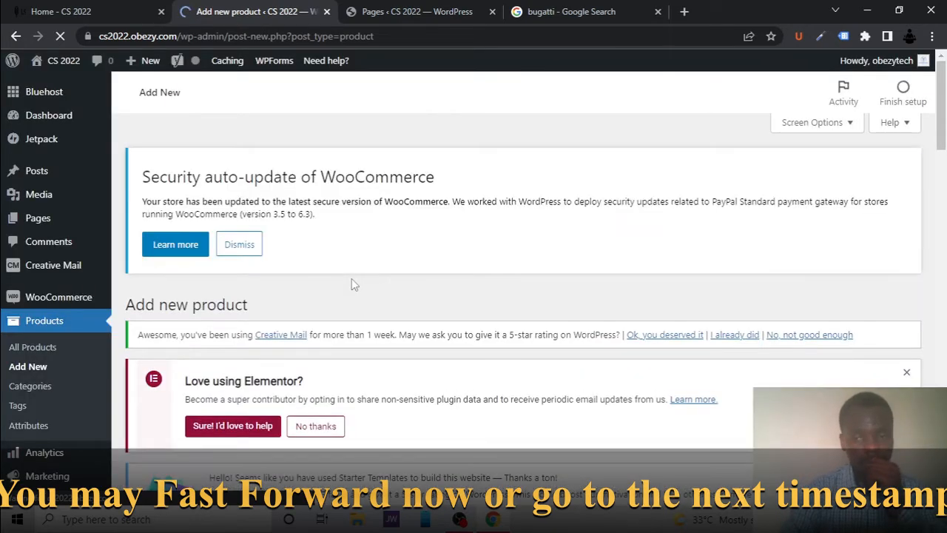
{"action": "scroll", "coordinate": [350, 384], "scroll_direction": "down", "scroll_amount": 7}
{"action": "scroll", "coordinate": [308, 322], "scroll_direction": "up", "scroll_amount": 2}
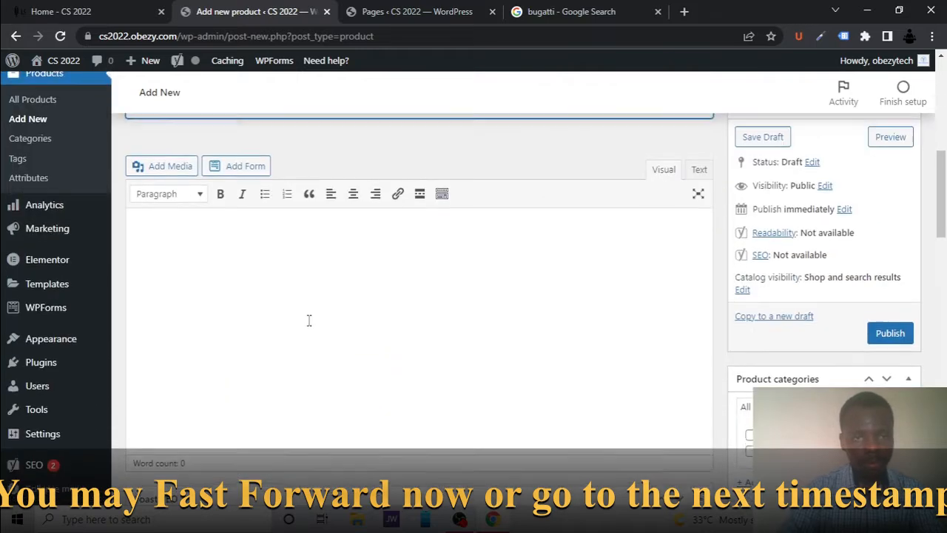
{"action": "type", "text": "B"}
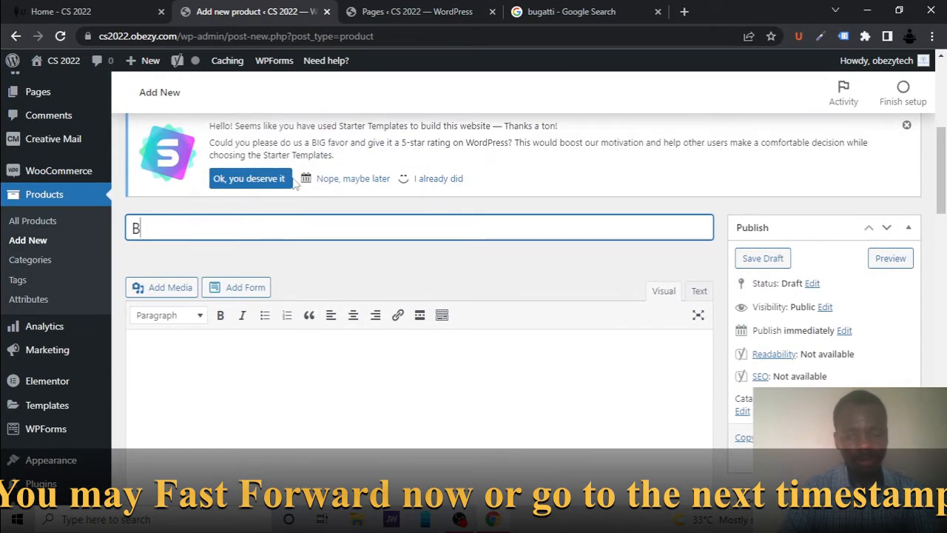
{"action": "type", "text": "ugat"}
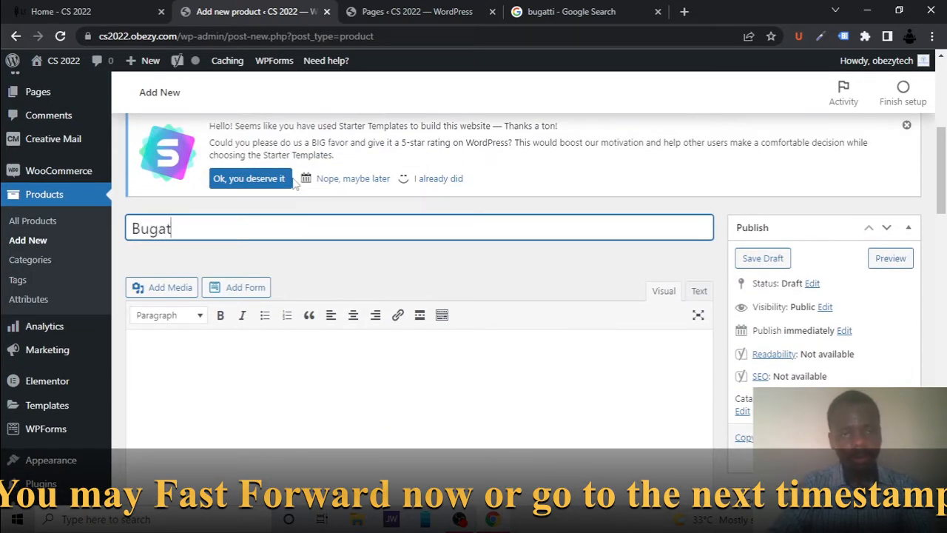
{"action": "type", "text": "ti"}
{"action": "left_click", "coordinate": [261, 350]}
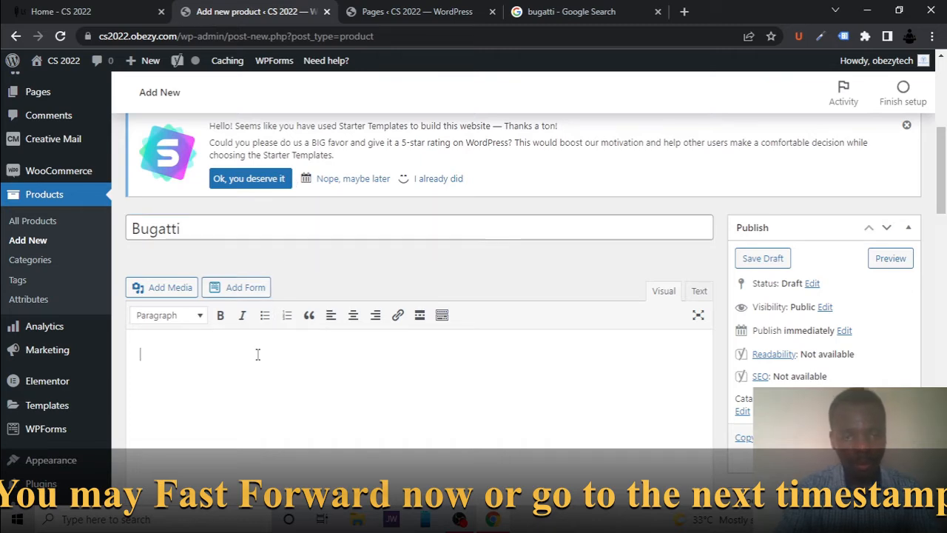
{"action": "key", "text": "ctrl+v"}
Set the Bugatti product's regular price to 300000000 and assign the product to the Car category
{"action": "scroll", "coordinate": [320, 409], "scroll_direction": "down", "scroll_amount": 10}
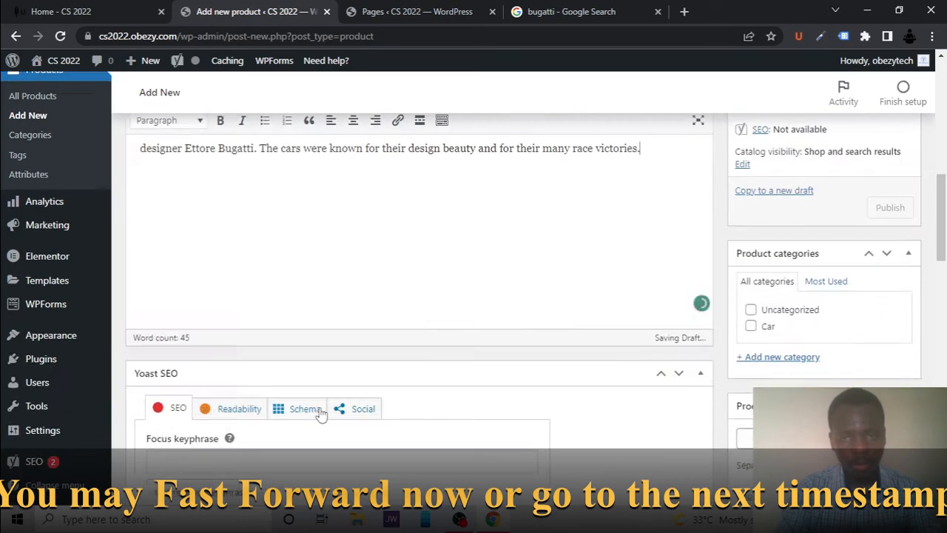
{"action": "scroll", "coordinate": [321, 412], "scroll_direction": "down", "scroll_amount": 7}
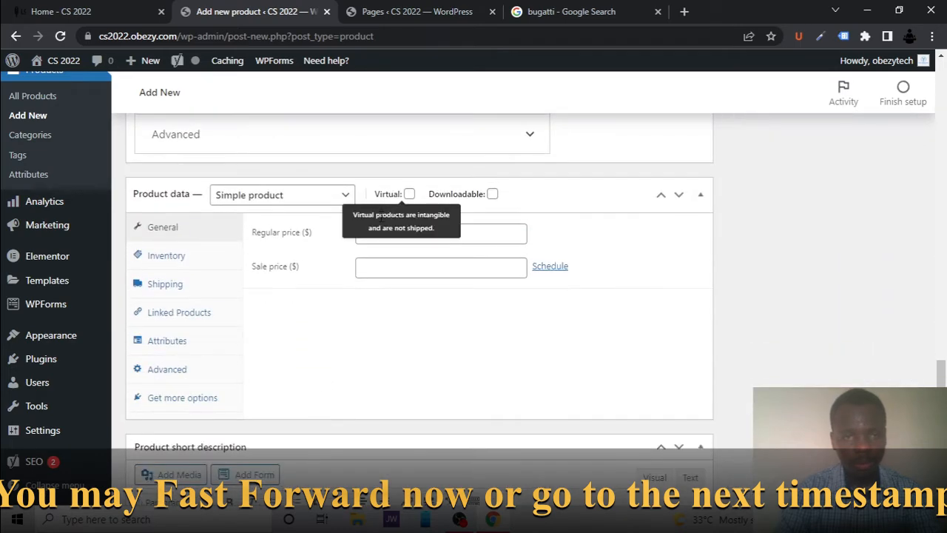
{"action": "left_click", "coordinate": [378, 233]}
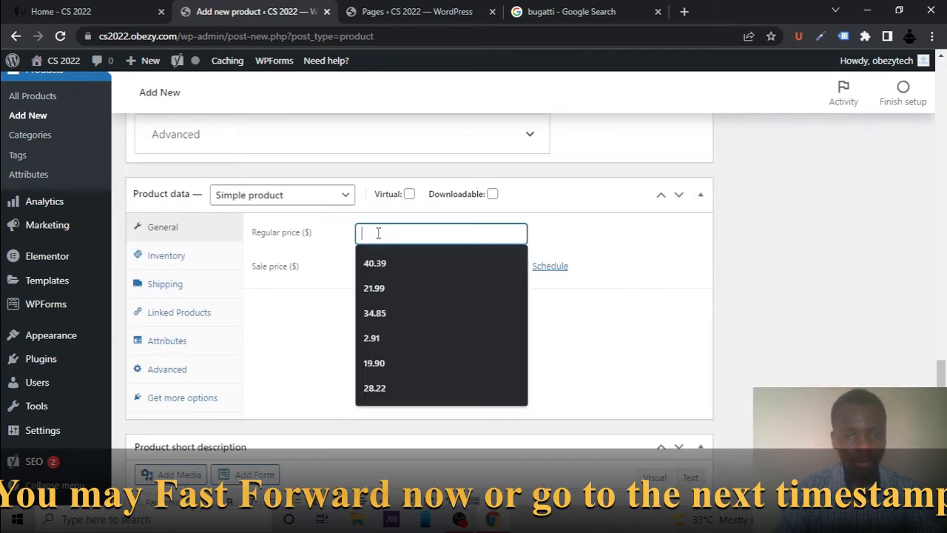
{"action": "type", "text": "100000"}
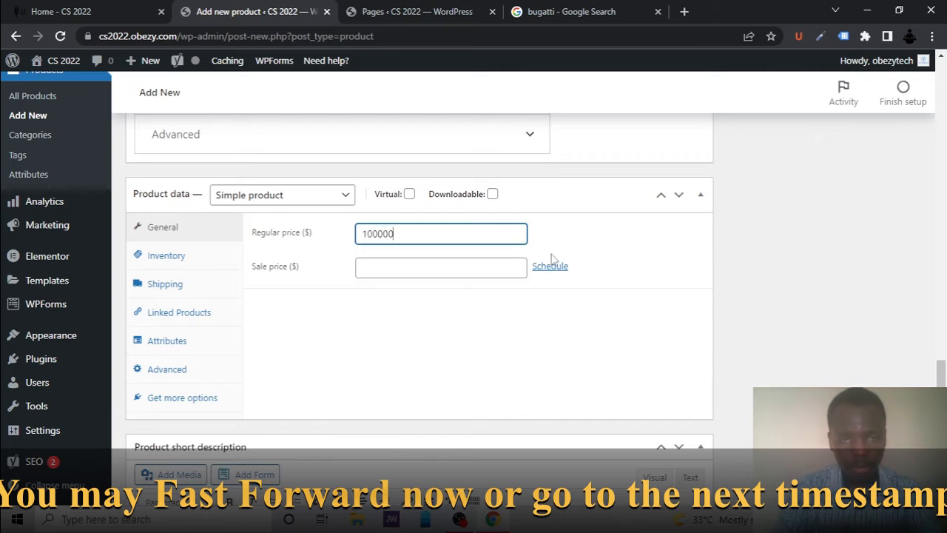
{"action": "scroll", "coordinate": [553, 259], "scroll_direction": "up", "scroll_amount": 3}
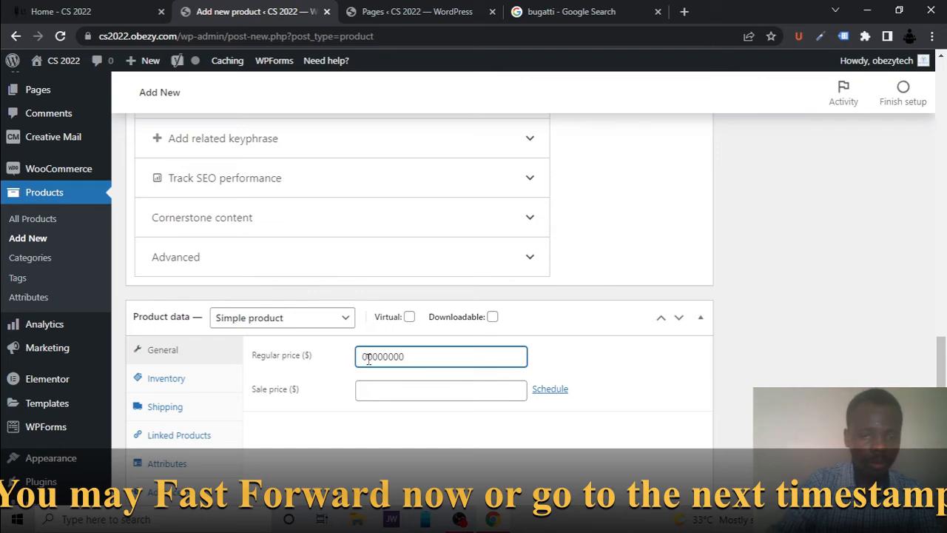
{"action": "type", "text": "3"}
{"action": "scroll", "coordinate": [562, 238], "scroll_direction": "up", "scroll_amount": 10}
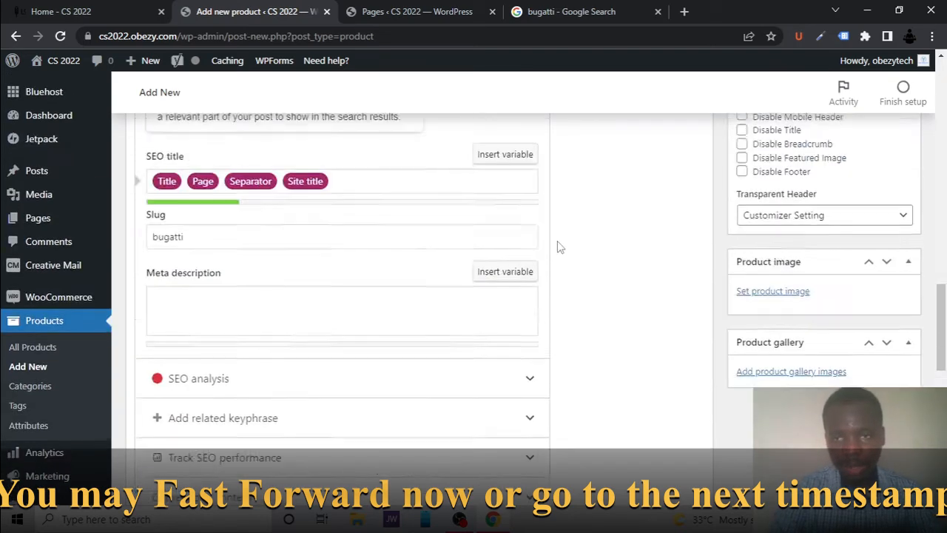
{"action": "scroll", "coordinate": [560, 247], "scroll_direction": "up", "scroll_amount": 3}
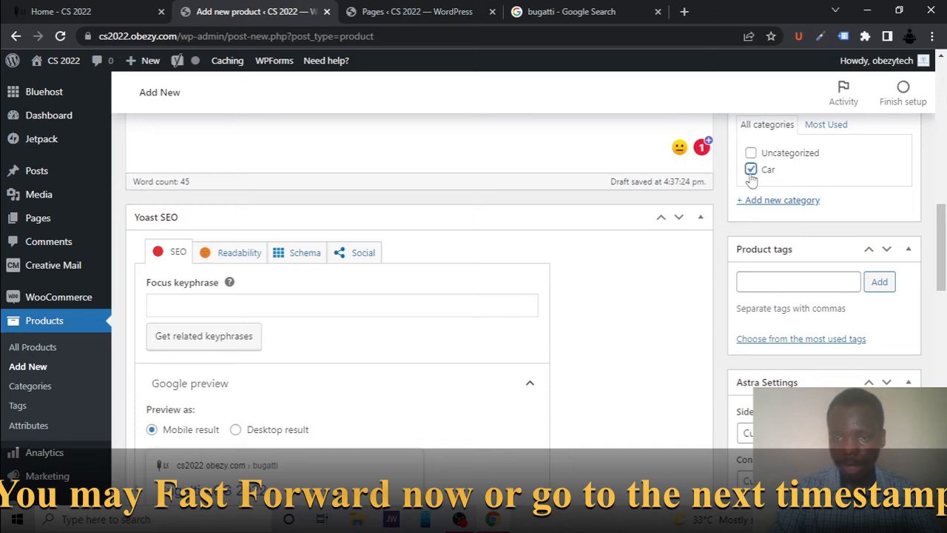
Set the Bugatti Divo photo from the media library as the product image and add the same photo to the product gallery
{"action": "scroll", "coordinate": [752, 192], "scroll_direction": "down", "scroll_amount": 7}
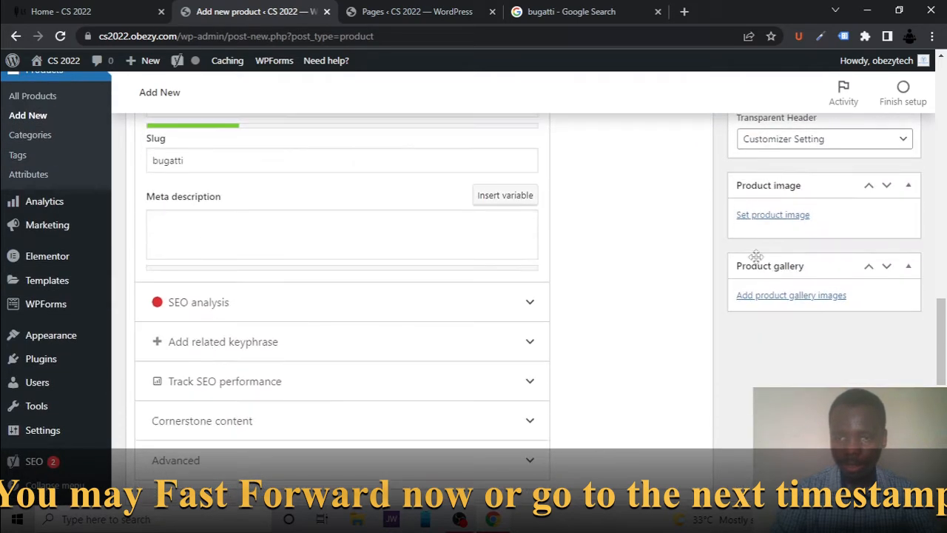
{"action": "left_click", "coordinate": [770, 220]}
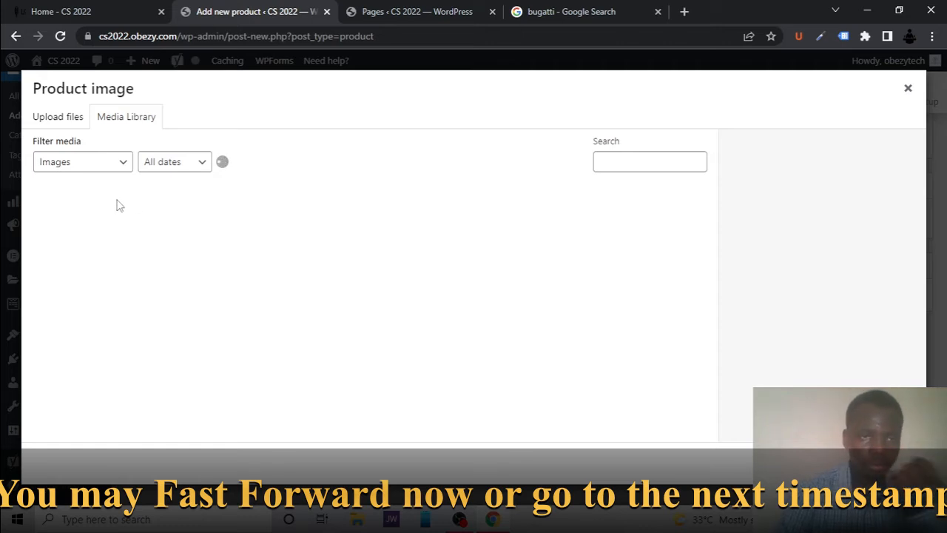
{"action": "left_click", "coordinate": [522, 235]}
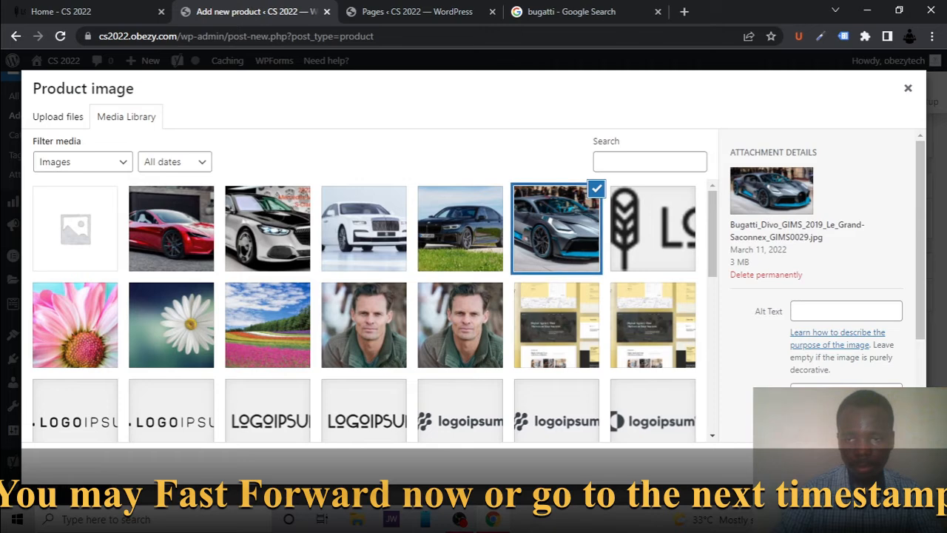
{"action": "left_click", "coordinate": [867, 464]}
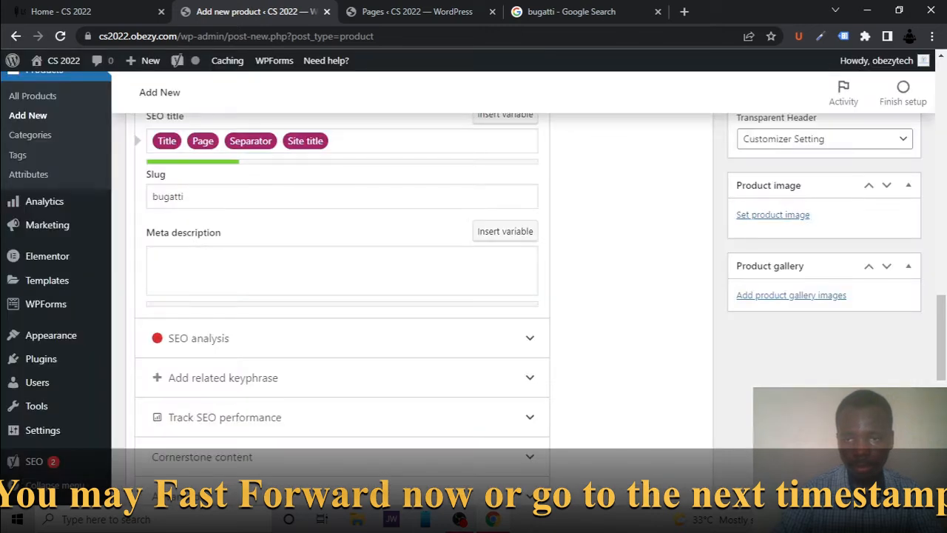
{"action": "left_click", "coordinate": [812, 303]}
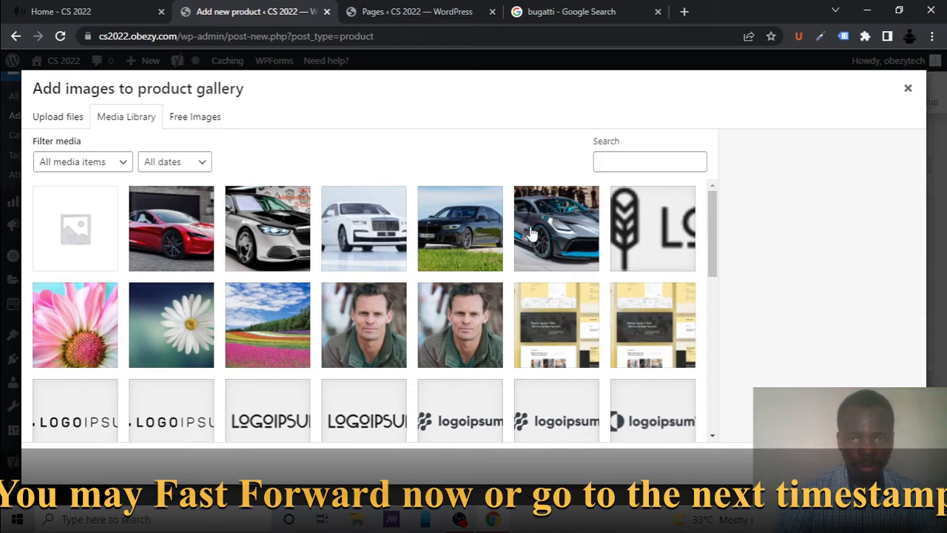
{"action": "left_click", "coordinate": [530, 234]}
{"action": "left_click", "coordinate": [876, 464]}
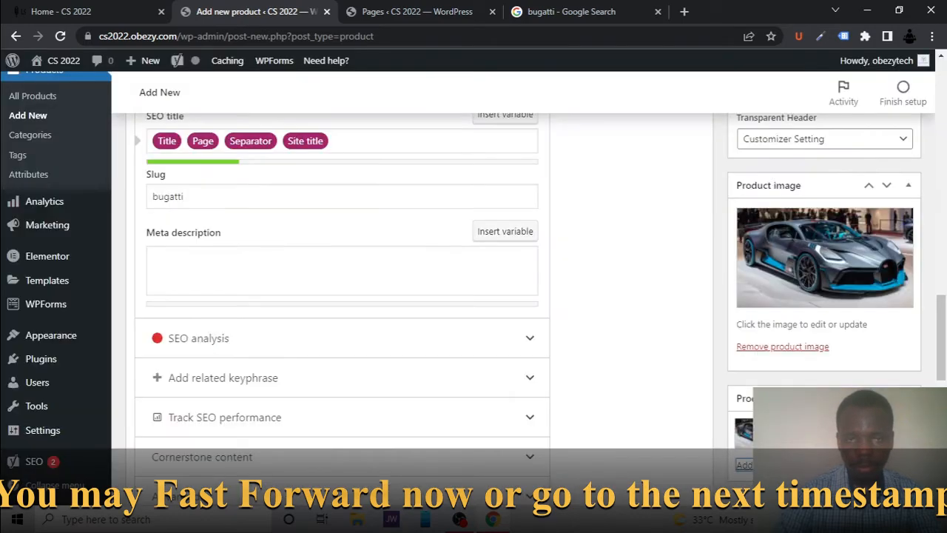
Publish the Bugatti product
{"action": "scroll", "coordinate": [474, 242], "scroll_direction": "up", "scroll_amount": 10}
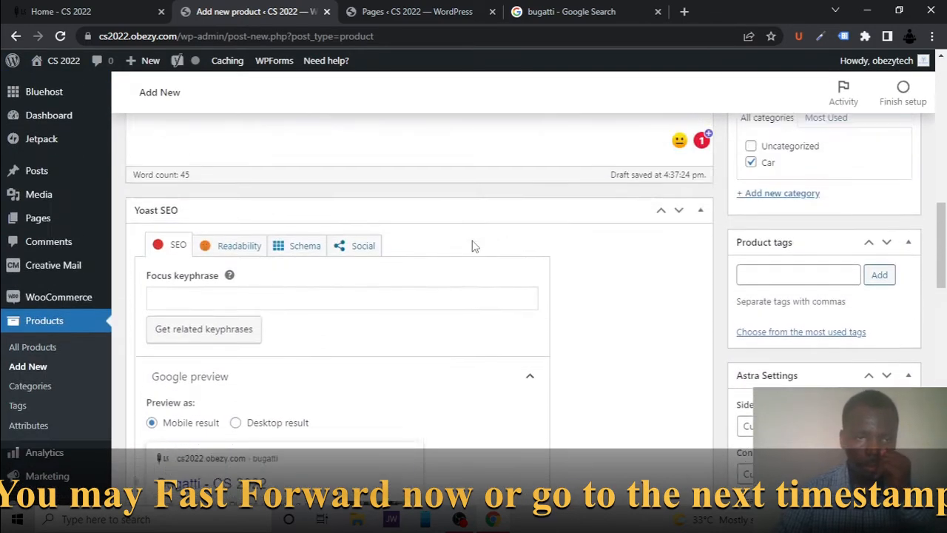
{"action": "scroll", "coordinate": [473, 242], "scroll_direction": "up", "scroll_amount": 4}
{"action": "scroll", "coordinate": [493, 256], "scroll_direction": "down", "scroll_amount": 3}
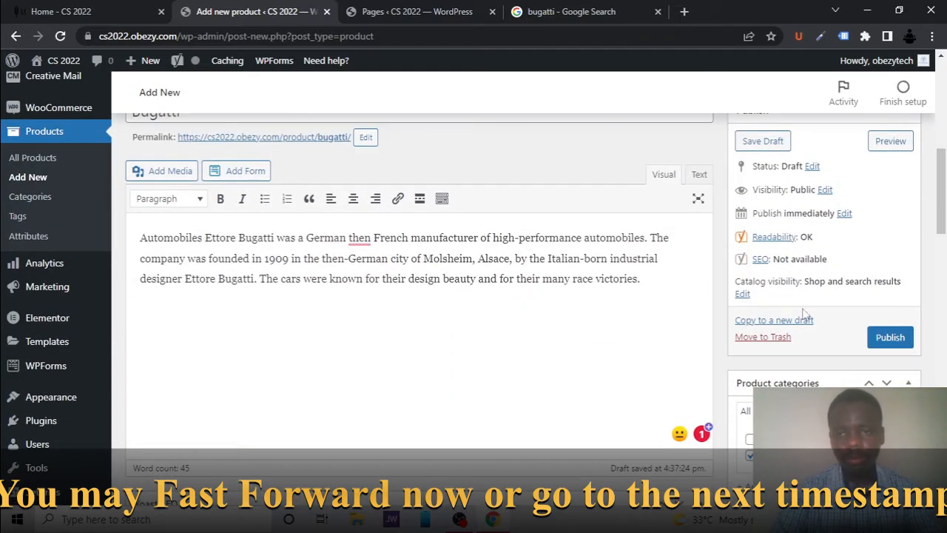
{"action": "left_click", "coordinate": [882, 347]}
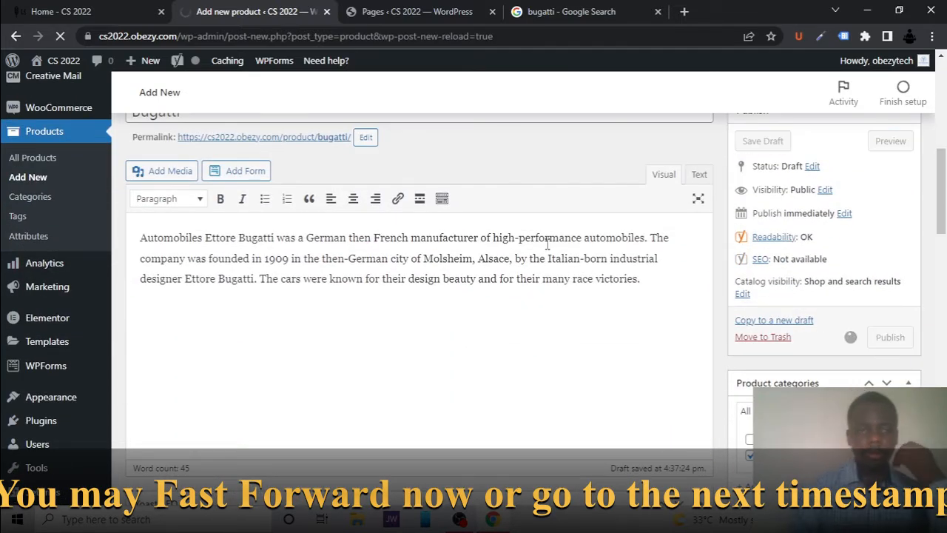
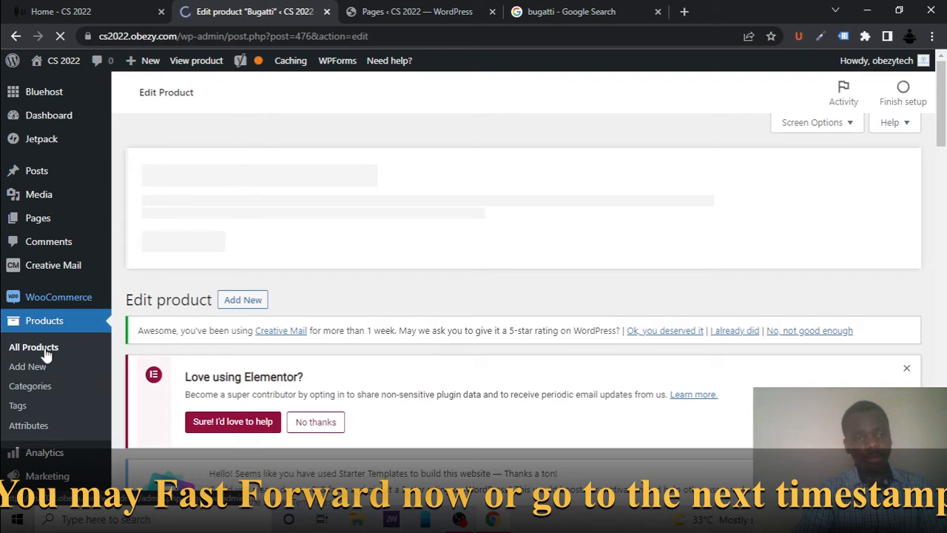
Open the list of all products and look over the car entries in it
{"action": "scroll", "coordinate": [368, 236], "scroll_direction": "down", "scroll_amount": 8}
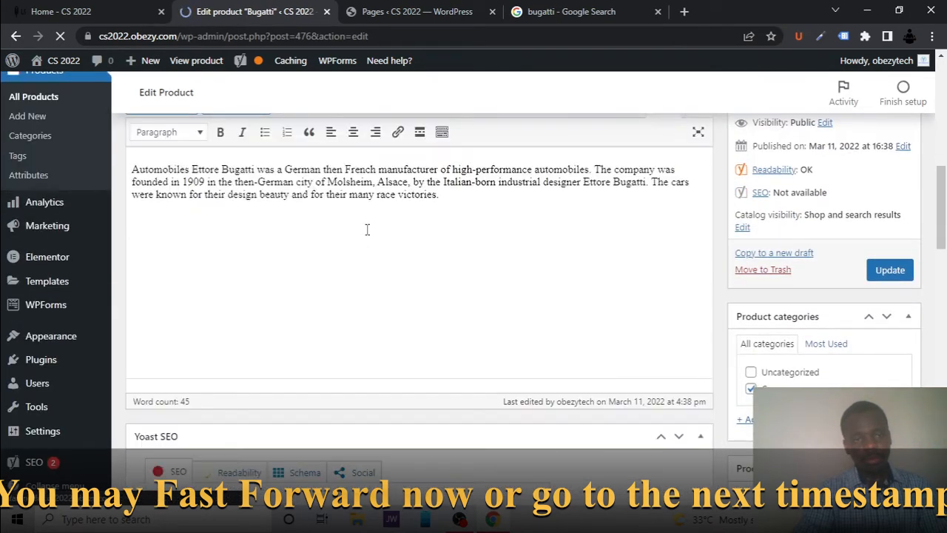
{"action": "scroll", "coordinate": [368, 235], "scroll_direction": "up", "scroll_amount": 2}
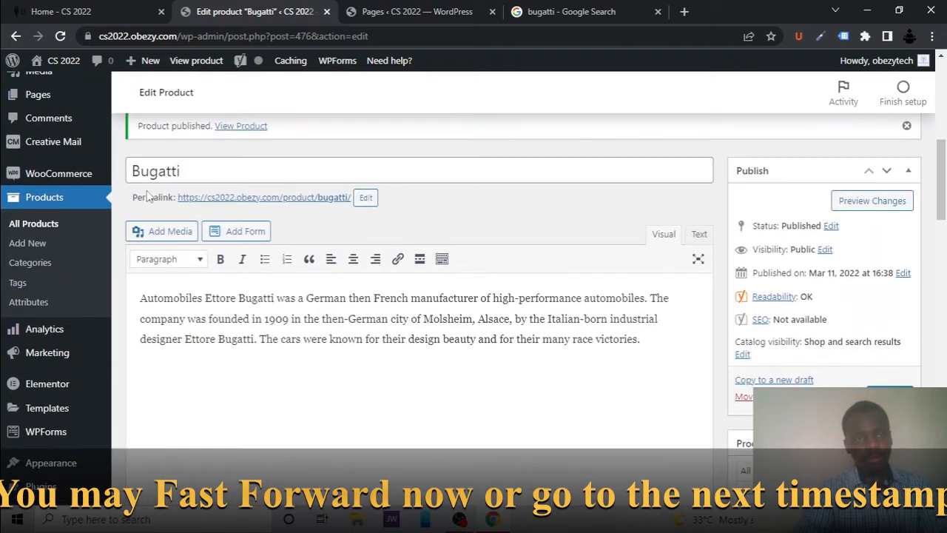
{"action": "left_click", "coordinate": [73, 231]}
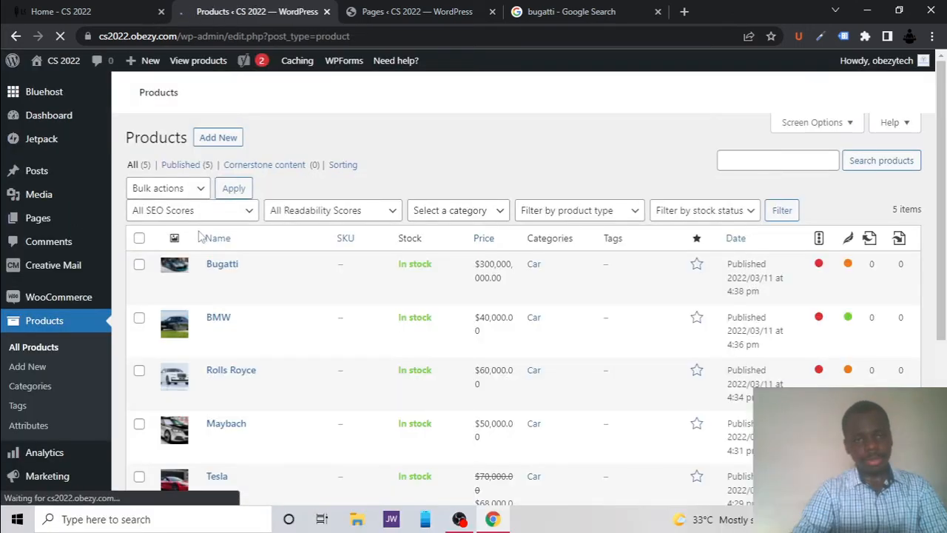
{"action": "scroll", "coordinate": [199, 235], "scroll_direction": "down", "scroll_amount": 2}
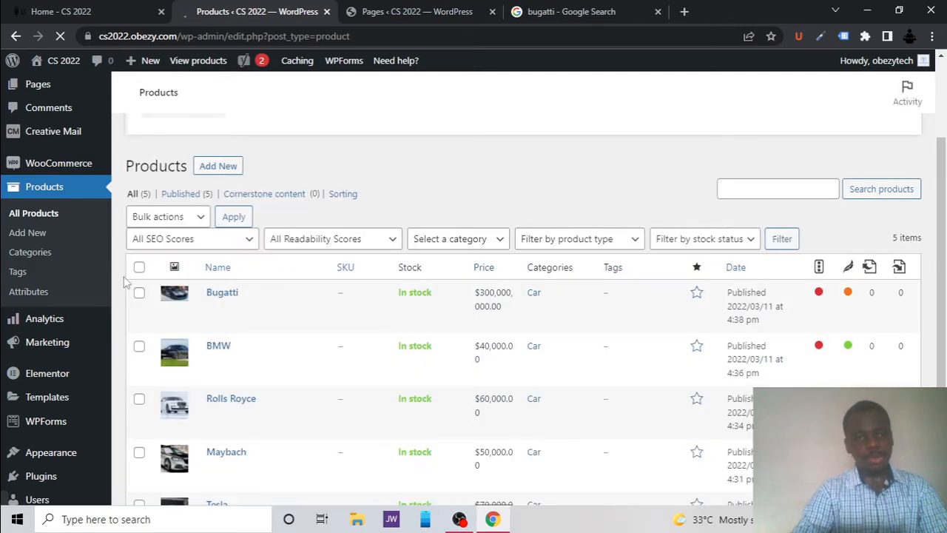
Switch to the WordPress Pages list and open the live view of the Shop page in a new tab
{"action": "left_click", "coordinate": [429, 9]}
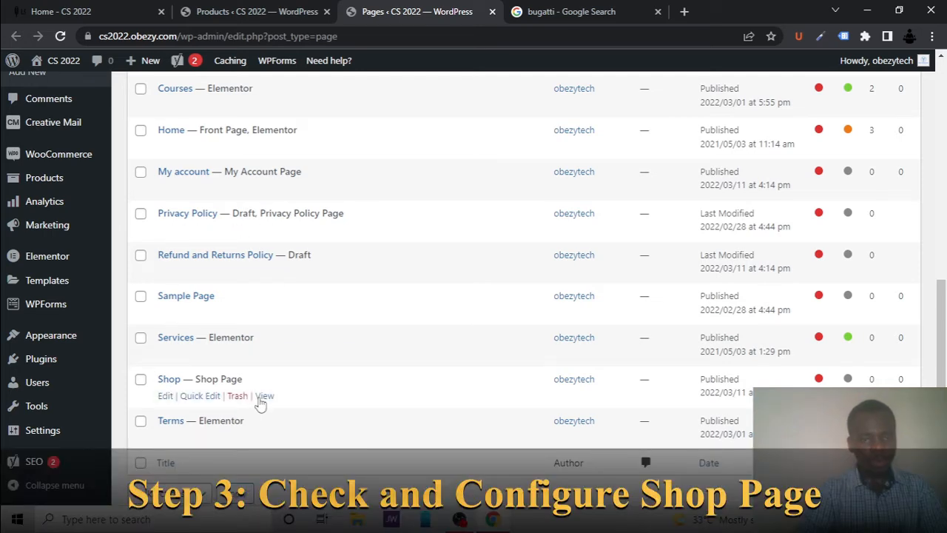
{"action": "right_click", "coordinate": [260, 399]}
{"action": "left_click", "coordinate": [367, 267]}
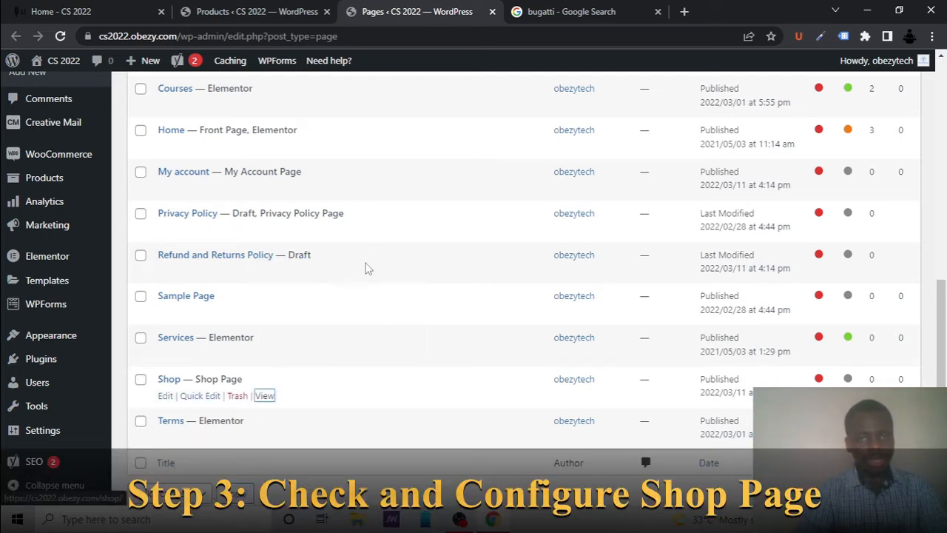
{"action": "left_click", "coordinate": [525, 9]}
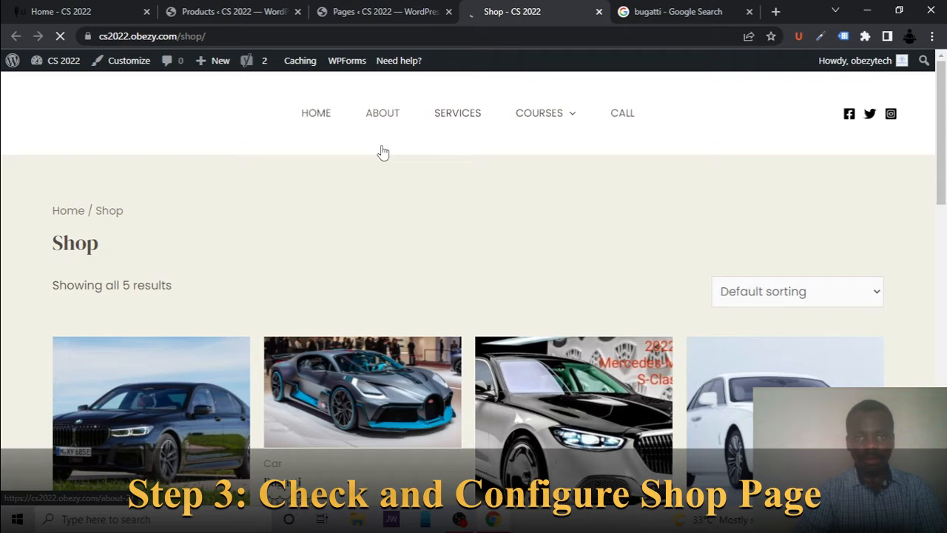
Examine the car listings on the Shop page, including their images, prices and purchase buttons, and return to the Pages list
{"action": "scroll", "coordinate": [348, 247], "scroll_direction": "down", "scroll_amount": 2}
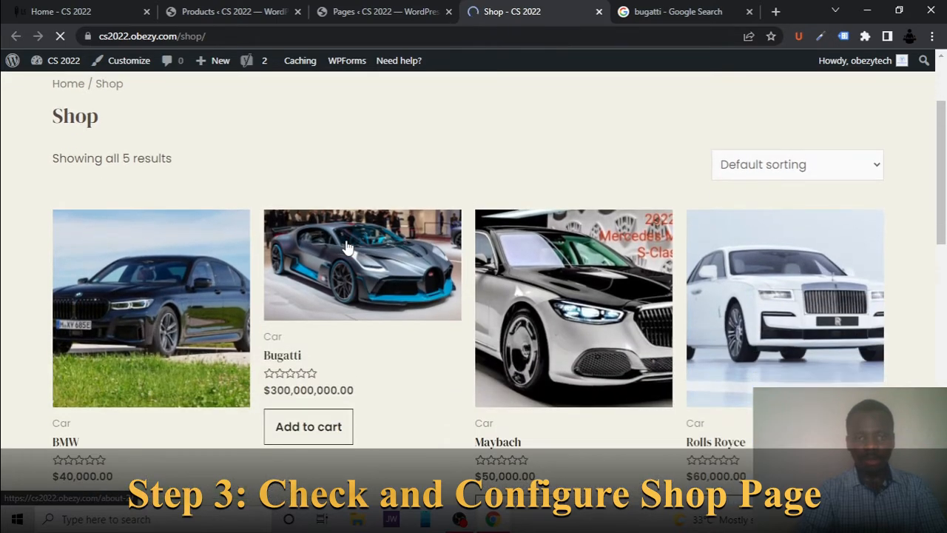
{"action": "scroll", "coordinate": [348, 248], "scroll_direction": "down", "scroll_amount": 4}
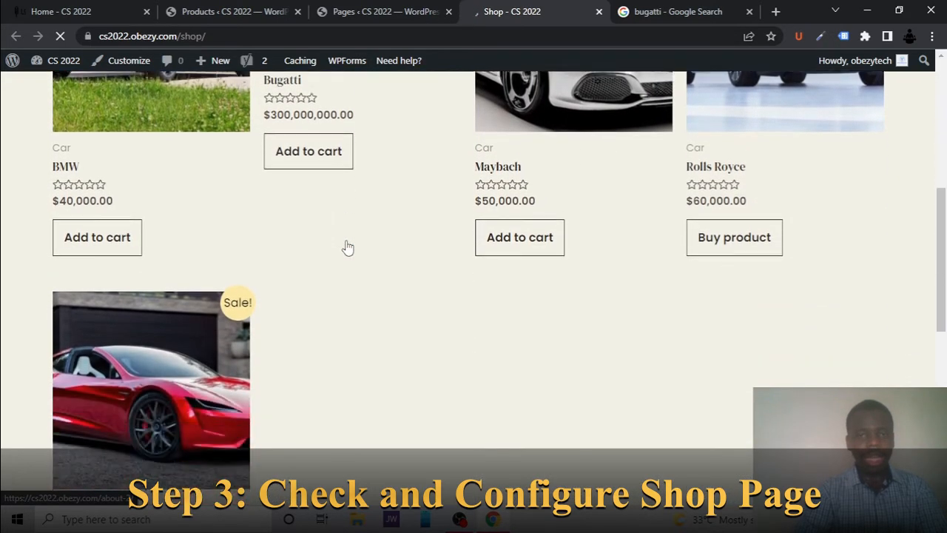
{"action": "scroll", "coordinate": [348, 248], "scroll_direction": "down", "scroll_amount": 3}
{"action": "scroll", "coordinate": [348, 247], "scroll_direction": "up", "scroll_amount": 4}
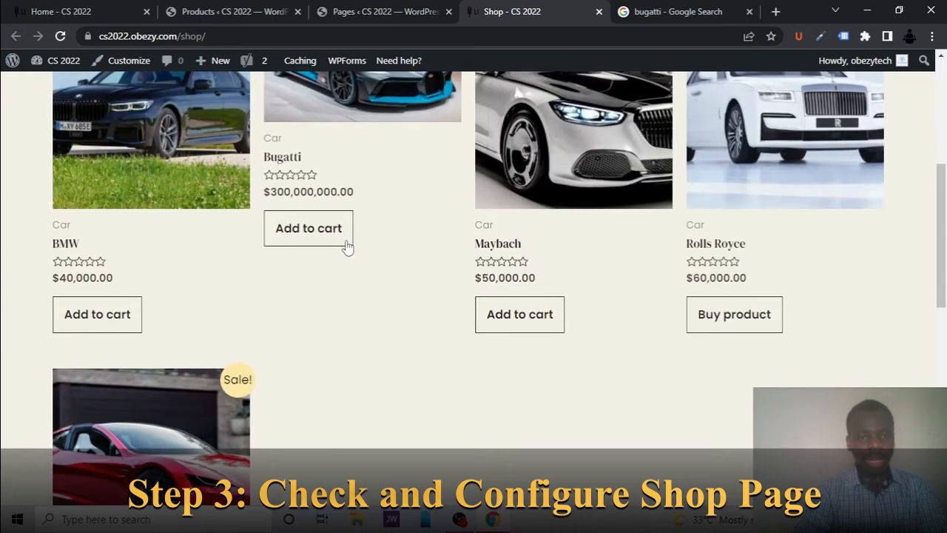
{"action": "scroll", "coordinate": [348, 247], "scroll_direction": "up", "scroll_amount": 2}
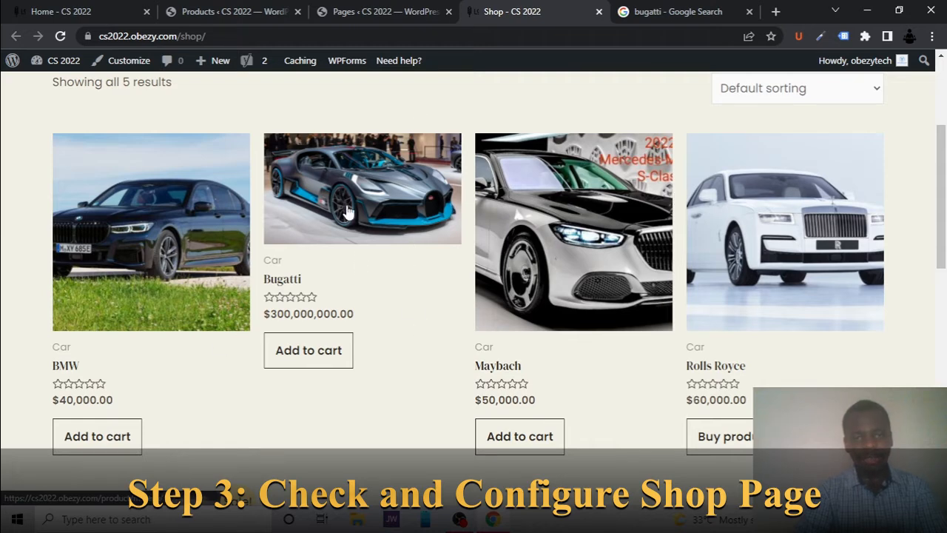
{"action": "scroll", "coordinate": [540, 311], "scroll_direction": "down", "scroll_amount": 3}
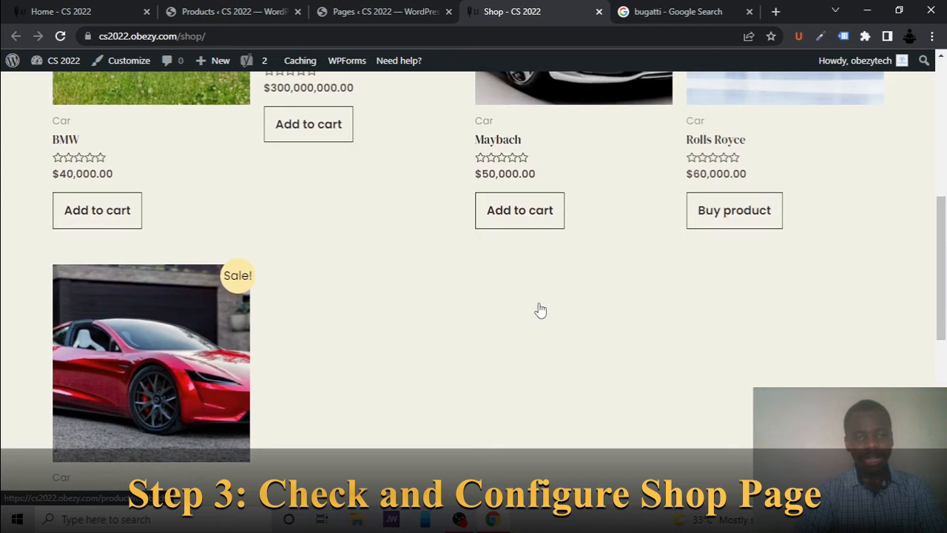
{"action": "scroll", "coordinate": [540, 311], "scroll_direction": "down", "scroll_amount": 2}
{"action": "scroll", "coordinate": [541, 311], "scroll_direction": "down", "scroll_amount": 2}
{"action": "scroll", "coordinate": [537, 308], "scroll_direction": "up", "scroll_amount": 3}
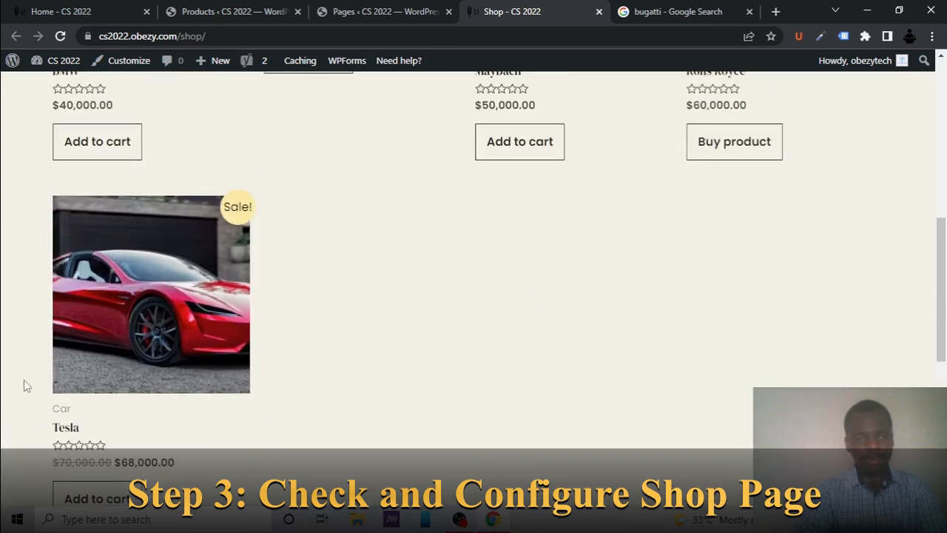
{"action": "scroll", "coordinate": [208, 336], "scroll_direction": "up", "scroll_amount": 4}
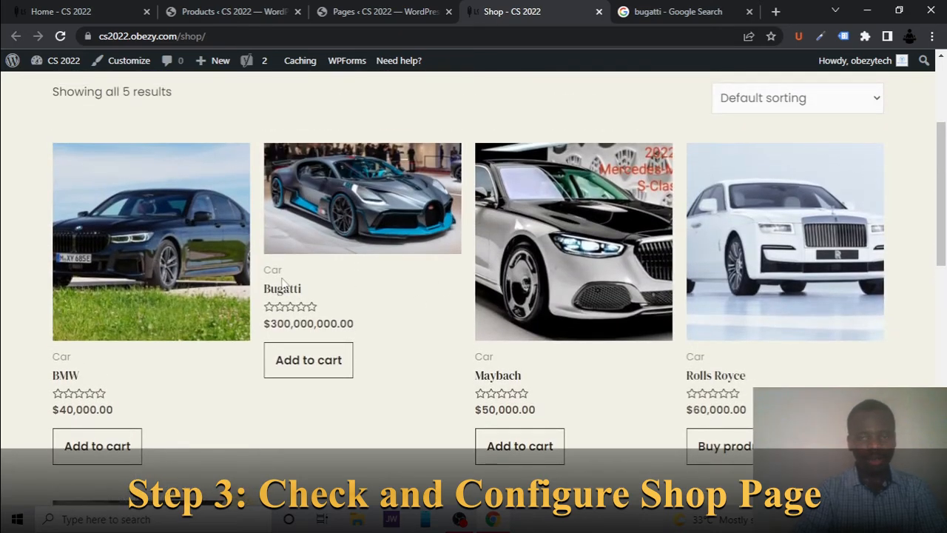
{"action": "scroll", "coordinate": [461, 330], "scroll_direction": "down", "scroll_amount": 2}
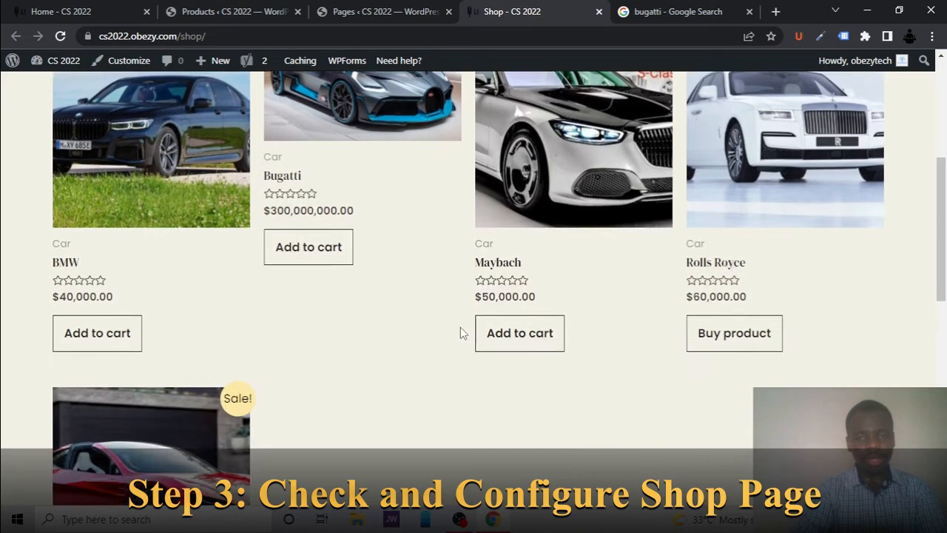
{"action": "scroll", "coordinate": [460, 334], "scroll_direction": "down", "scroll_amount": 3}
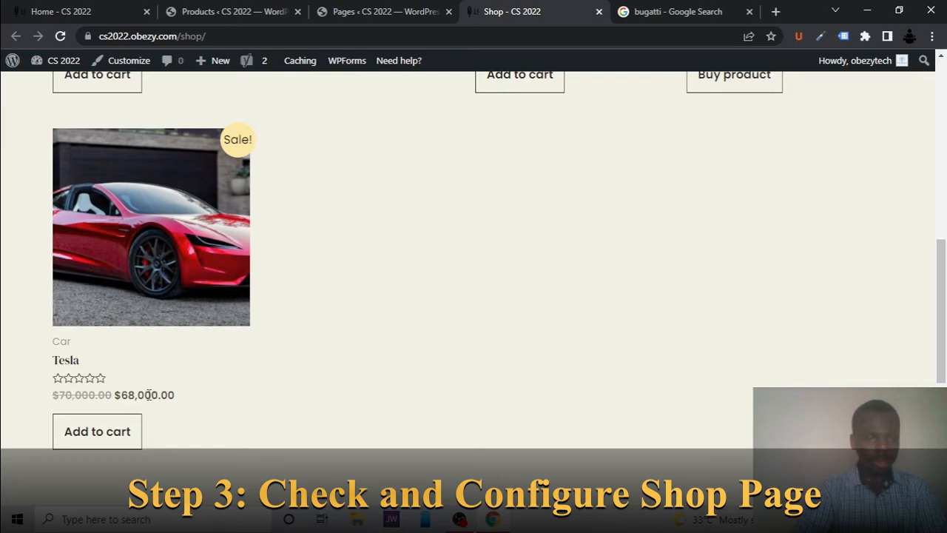
{"action": "scroll", "coordinate": [147, 394], "scroll_direction": "up", "scroll_amount": 6}
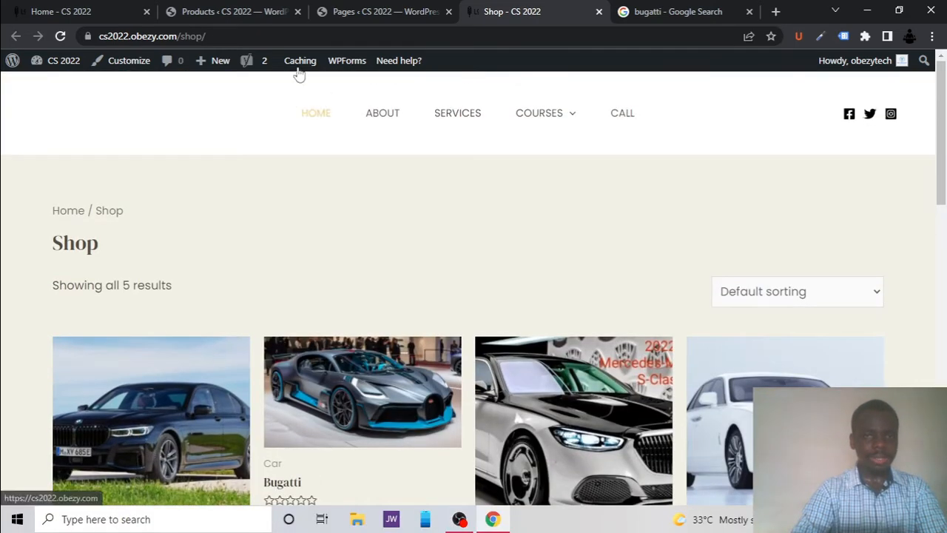
{"action": "left_click", "coordinate": [342, 9]}
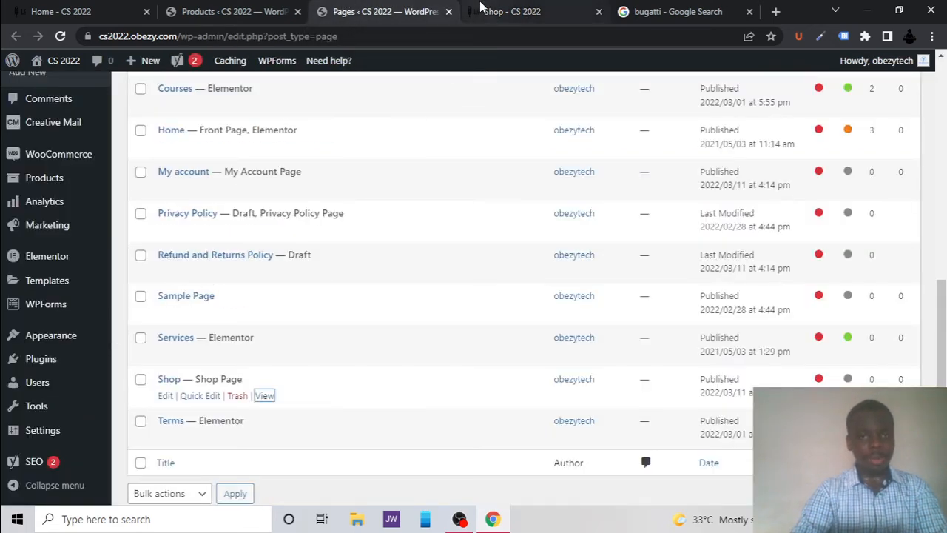
Reload the site's live home page and open the navigation menu editor in the WordPress admin
{"action": "left_click", "coordinate": [59, 11]}
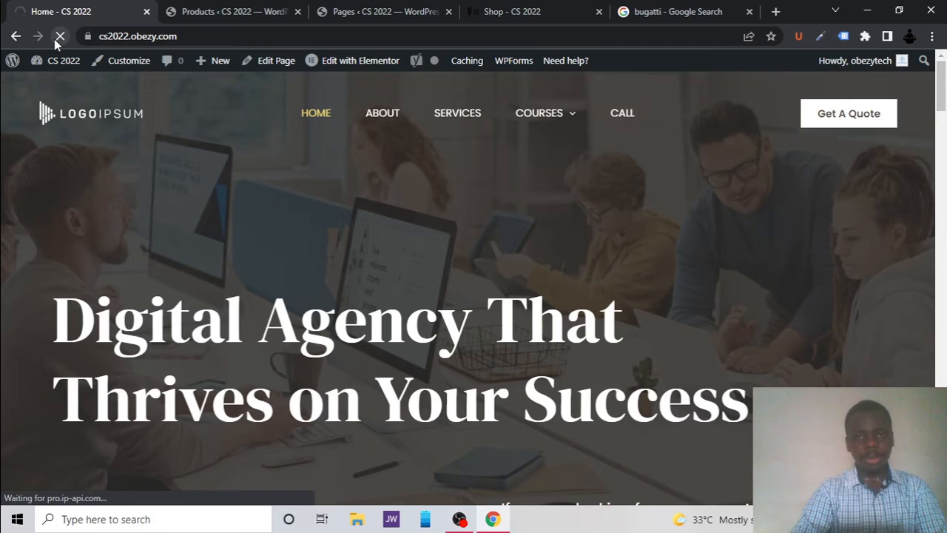
{"action": "left_click", "coordinate": [212, 7]}
{"action": "scroll", "coordinate": [37, 252], "scroll_direction": "down", "scroll_amount": 3}
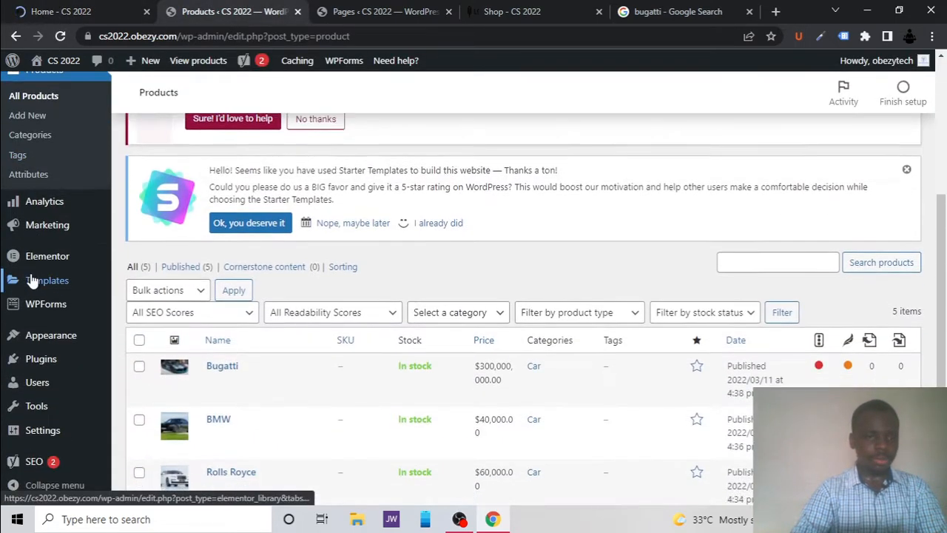
{"action": "mouse_move", "coordinate": [44, 334]}
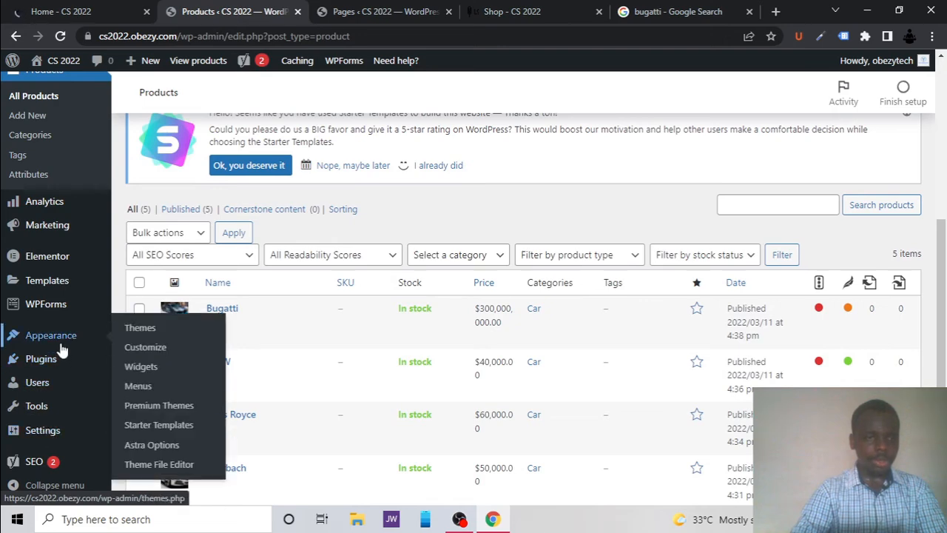
{"action": "left_click", "coordinate": [171, 395]}
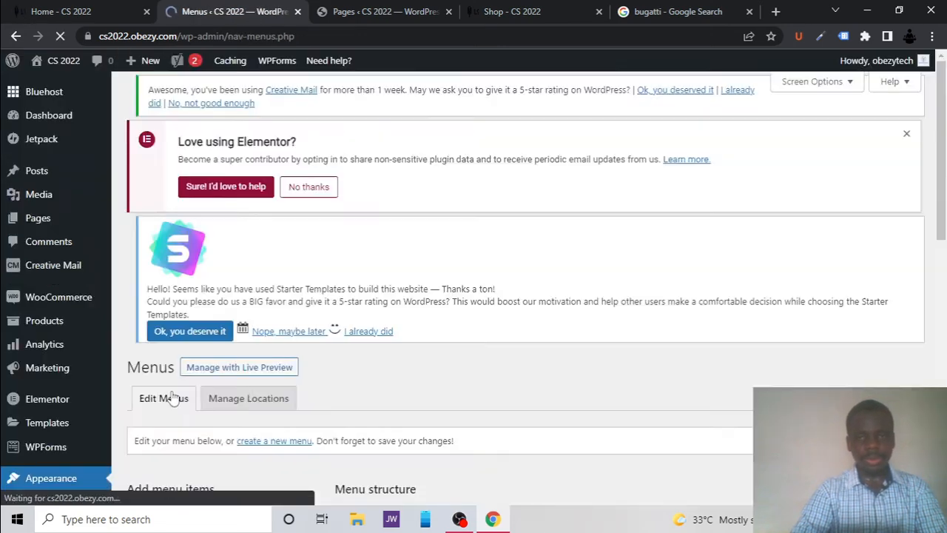
Add the Shop page as an item to the Navigation menu
{"action": "scroll", "coordinate": [333, 376], "scroll_direction": "down", "scroll_amount": 4}
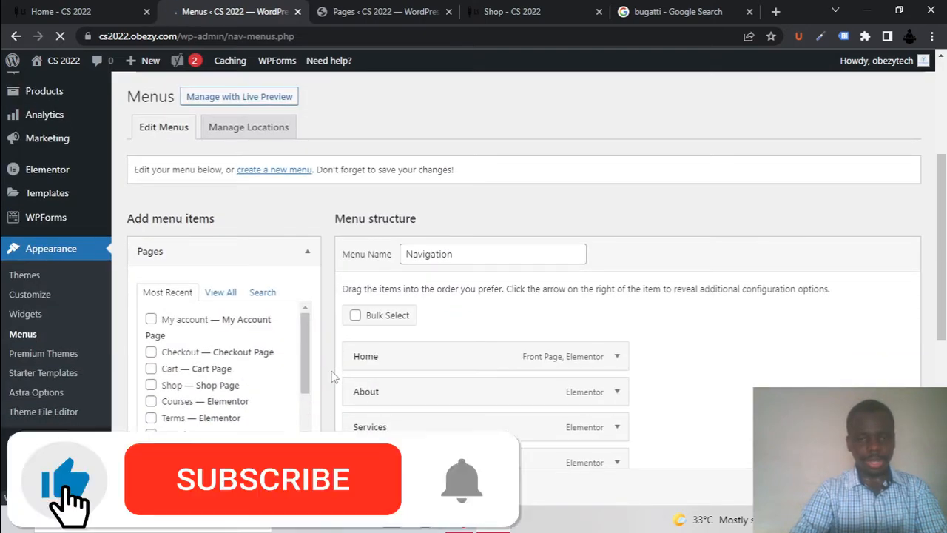
{"action": "scroll", "coordinate": [279, 358], "scroll_direction": "down", "scroll_amount": 1}
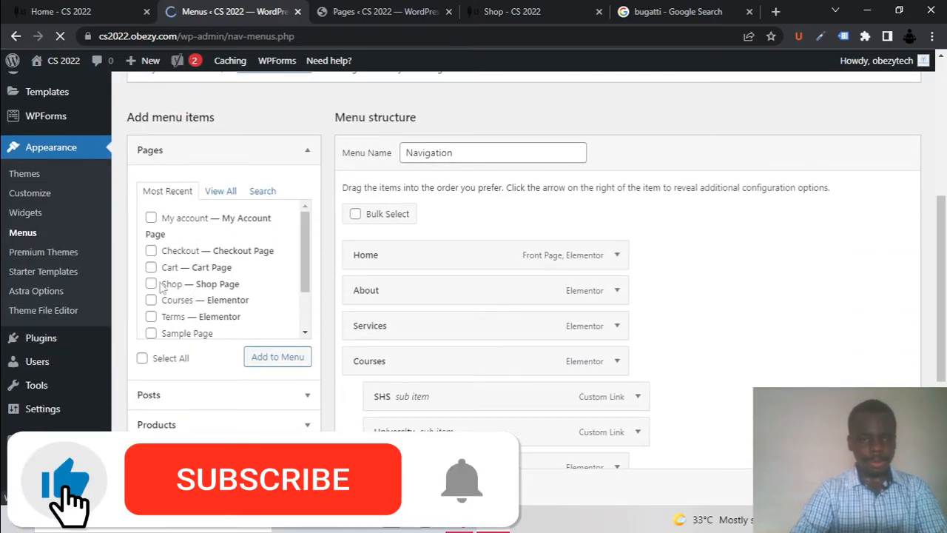
{"action": "scroll", "coordinate": [151, 290], "scroll_direction": "up", "scroll_amount": 3}
{"action": "scroll", "coordinate": [152, 286], "scroll_direction": "down", "scroll_amount": 2}
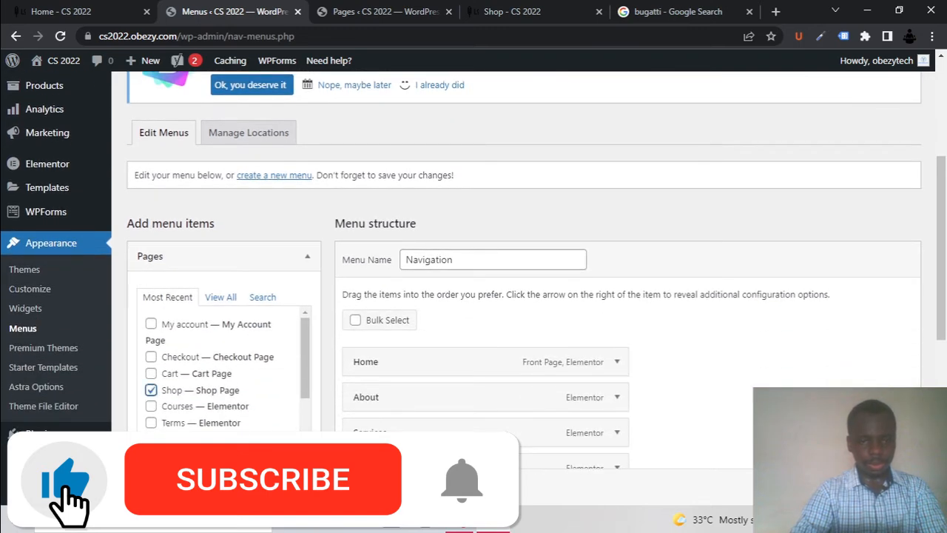
{"action": "scroll", "coordinate": [510, 364], "scroll_direction": "down", "scroll_amount": 2}
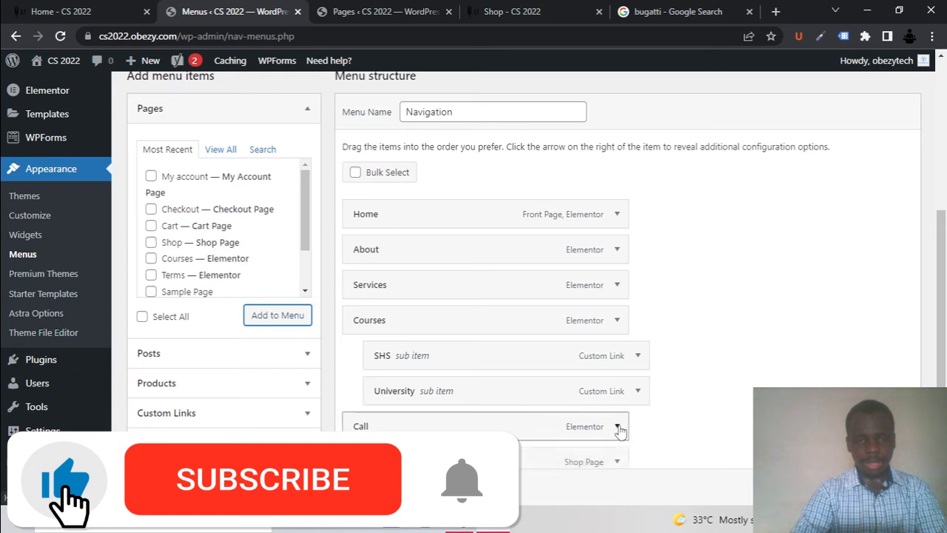
Remove the Call item from the Navigation menu and save the menu
{"action": "left_click", "coordinate": [531, 432]}
{"action": "scroll", "coordinate": [525, 404], "scroll_direction": "down", "scroll_amount": 2}
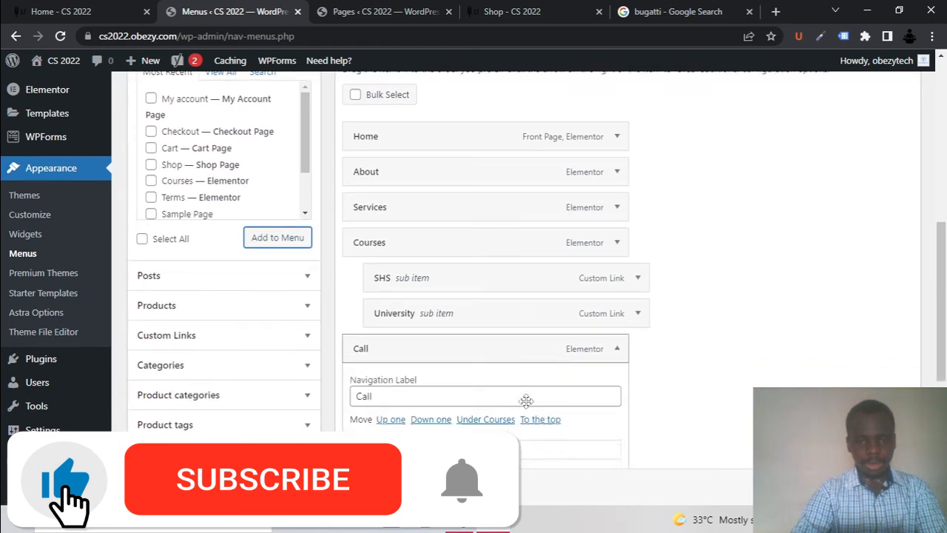
{"action": "left_click", "coordinate": [372, 413]}
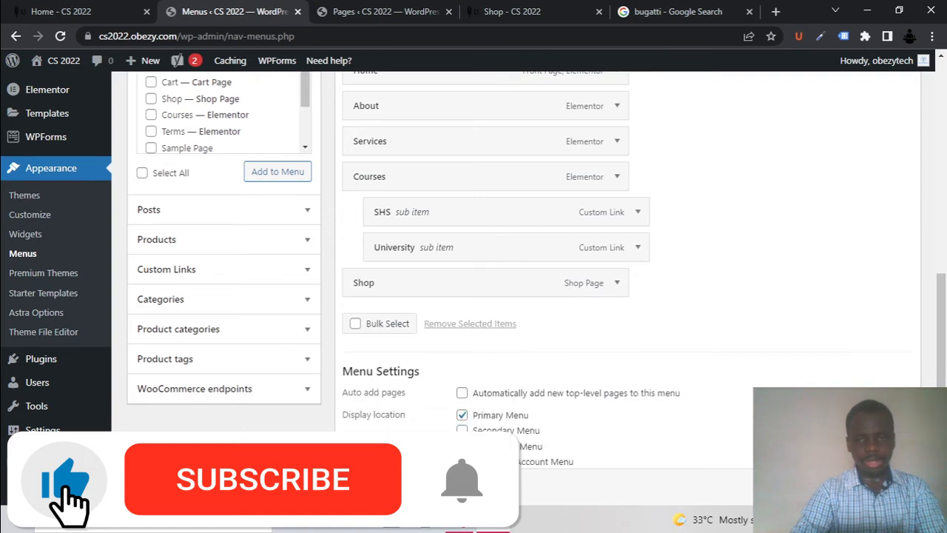
{"action": "scroll", "coordinate": [630, 296], "scroll_direction": "down", "scroll_amount": 1}
{"action": "left_click", "coordinate": [882, 474]}
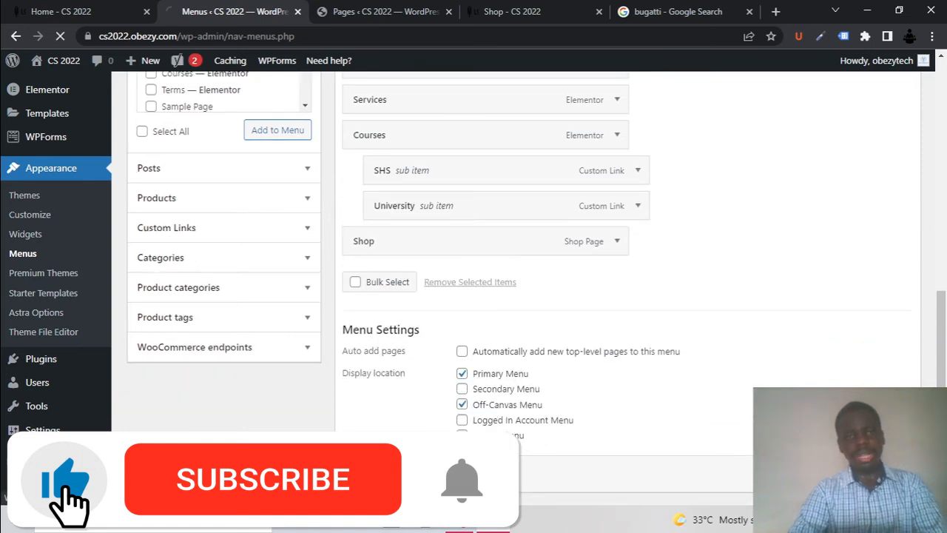
Reload the live home page to check its navigation and follow the Shop link to the Shop page
{"action": "left_click", "coordinate": [384, 11]}
{"action": "left_click", "coordinate": [56, 9]}
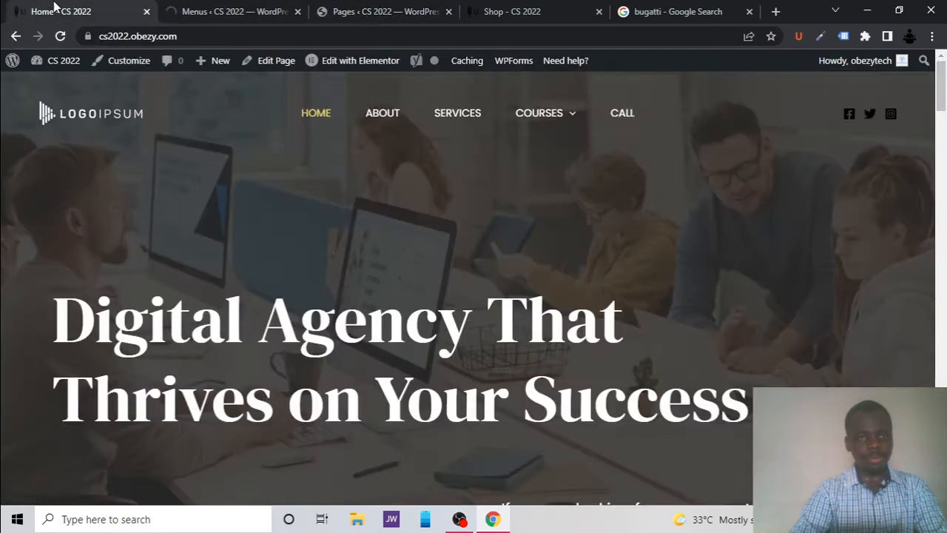
{"action": "left_click", "coordinate": [196, 9]}
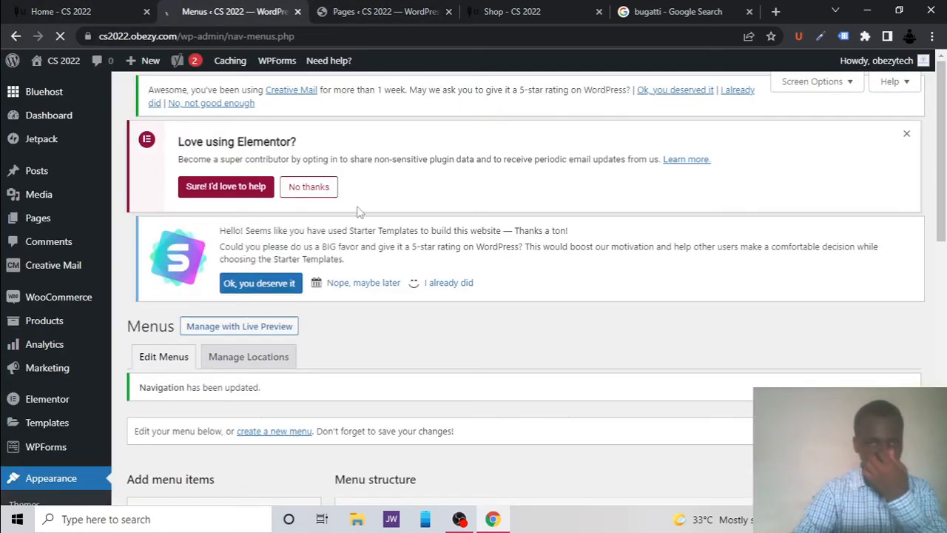
{"action": "scroll", "coordinate": [360, 209], "scroll_direction": "down", "scroll_amount": 4}
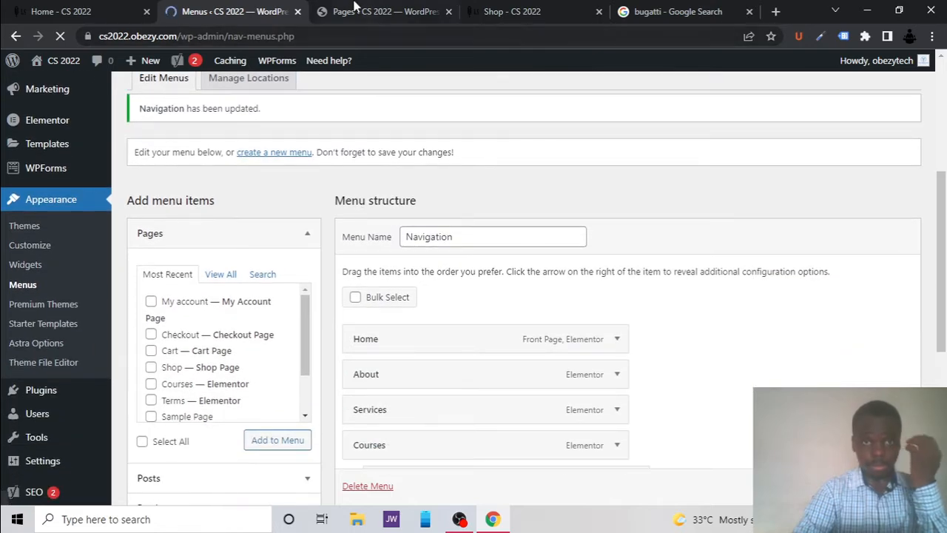
{"action": "left_click", "coordinate": [75, 8]}
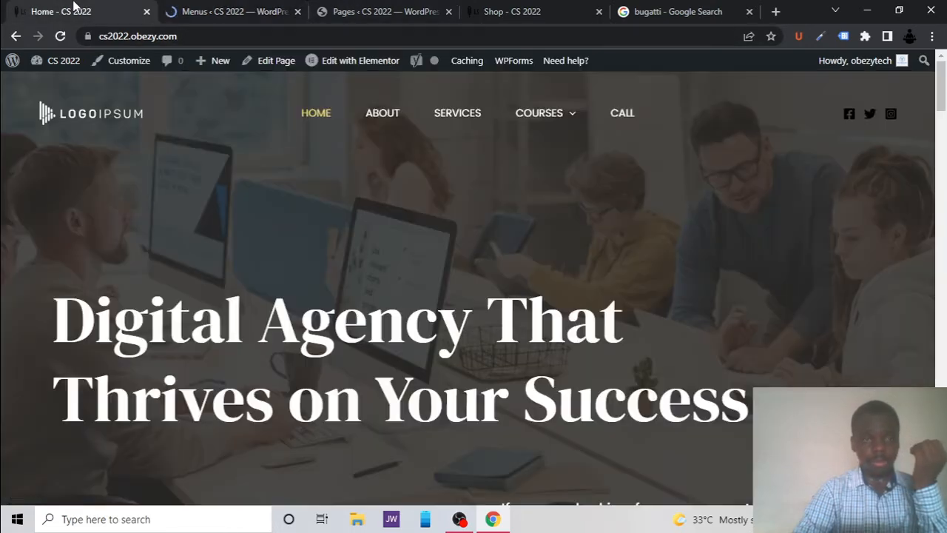
{"action": "left_click", "coordinate": [60, 37]}
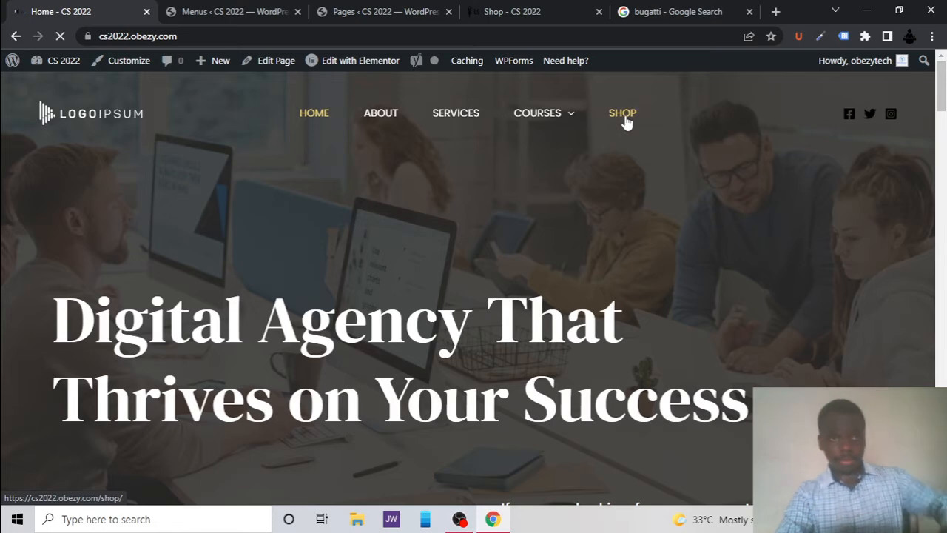
{"action": "left_click", "coordinate": [624, 117]}
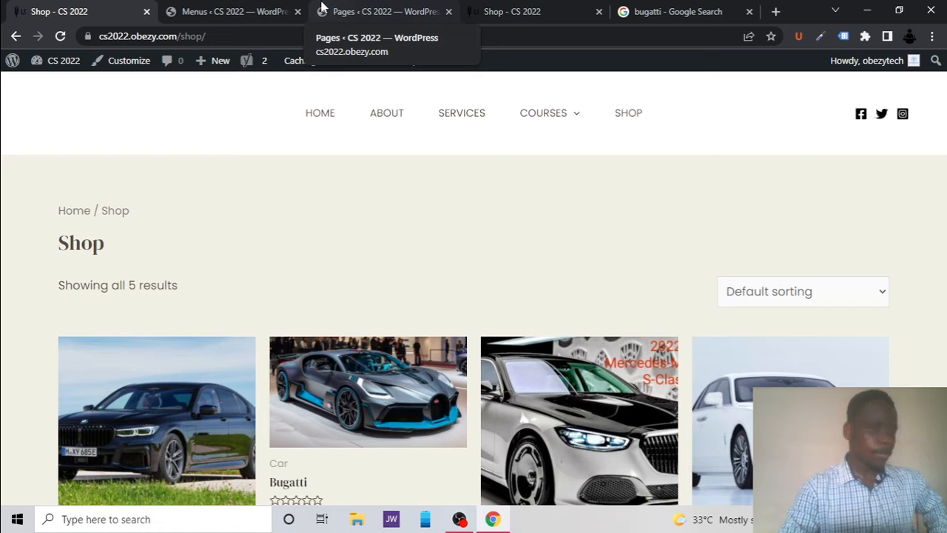
Add the Bugatti to the cart from the Shop page and open the cart
{"action": "scroll", "coordinate": [484, 101], "scroll_direction": "down", "scroll_amount": 3}
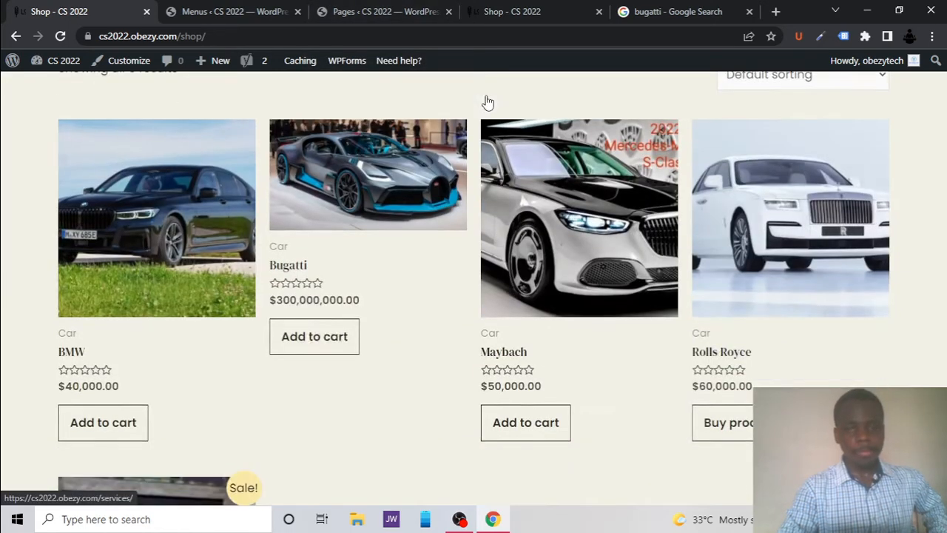
{"action": "left_click", "coordinate": [293, 319]}
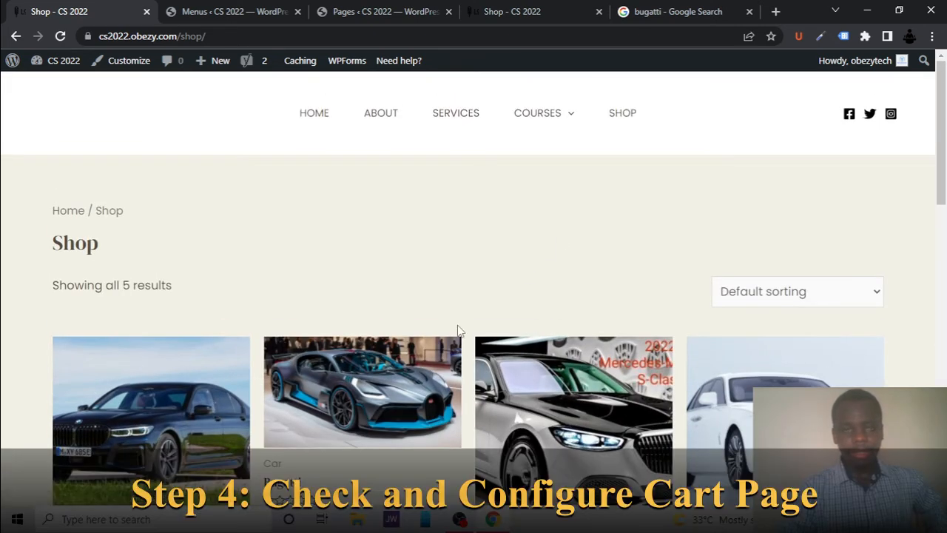
{"action": "scroll", "coordinate": [444, 349], "scroll_direction": "down", "scroll_amount": 2}
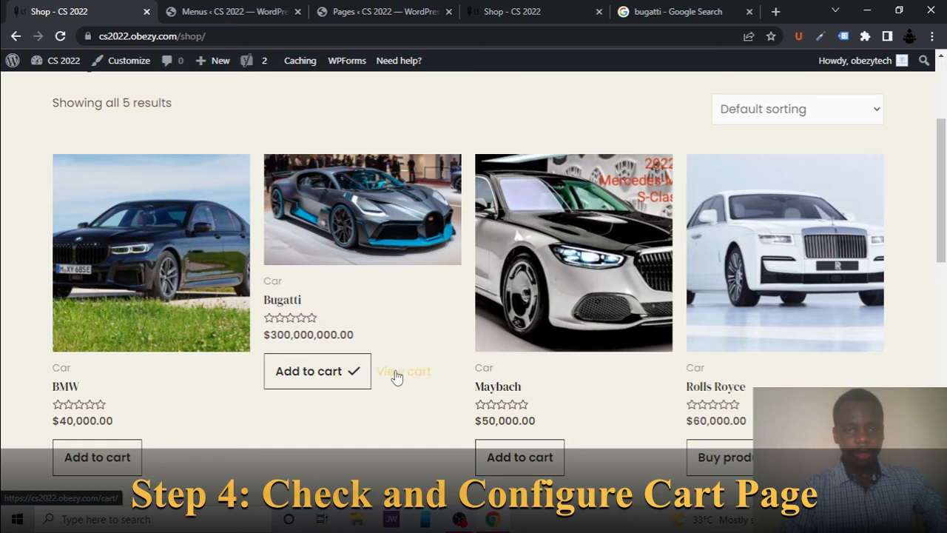
{"action": "left_click", "coordinate": [396, 376]}
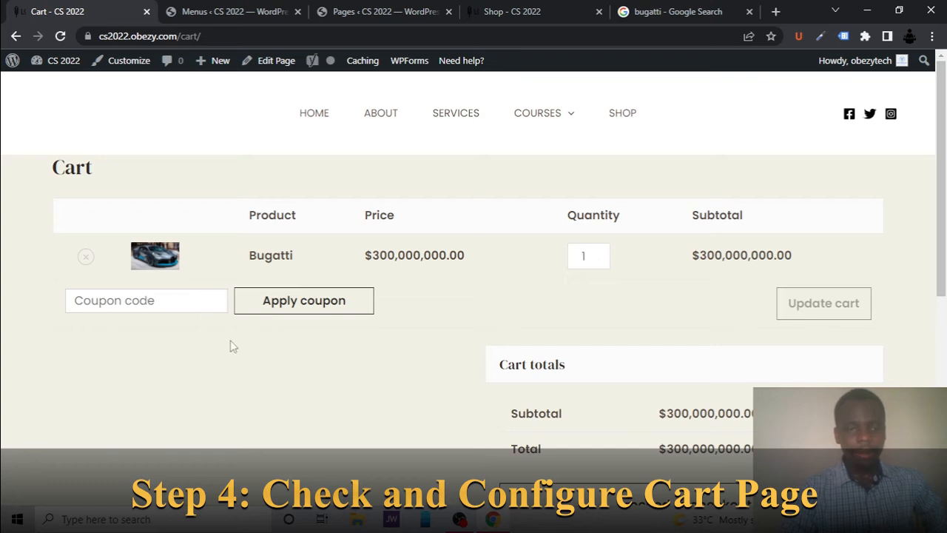
Examine the Cart page, including the product row, coupon field, cart totals and checkout button
{"action": "scroll", "coordinate": [338, 306], "scroll_direction": "down", "scroll_amount": 3}
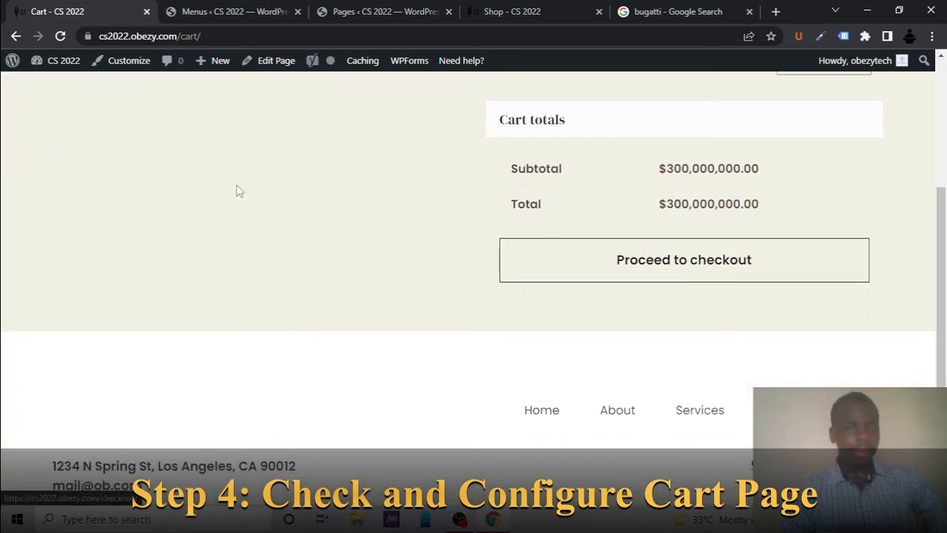
{"action": "scroll", "coordinate": [234, 187], "scroll_direction": "up", "scroll_amount": 3}
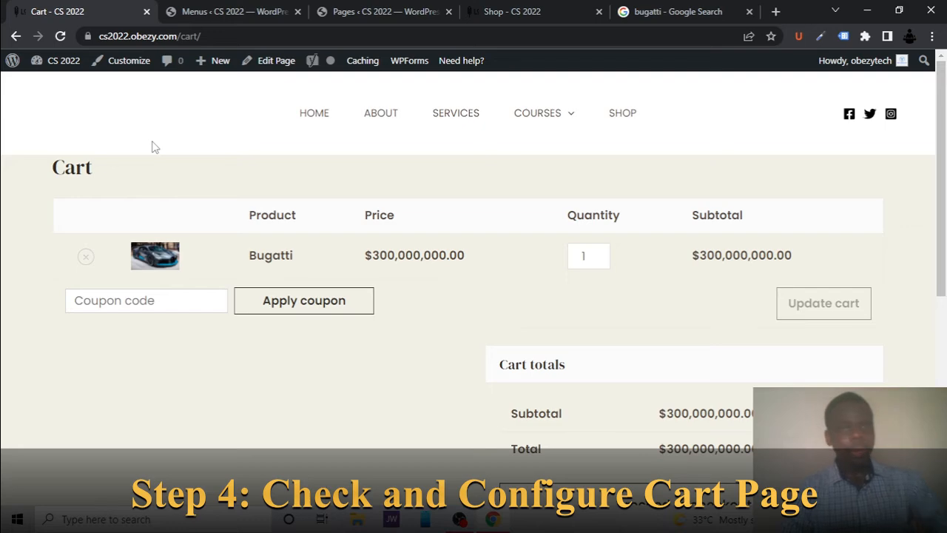
{"action": "left_click", "coordinate": [354, 9]}
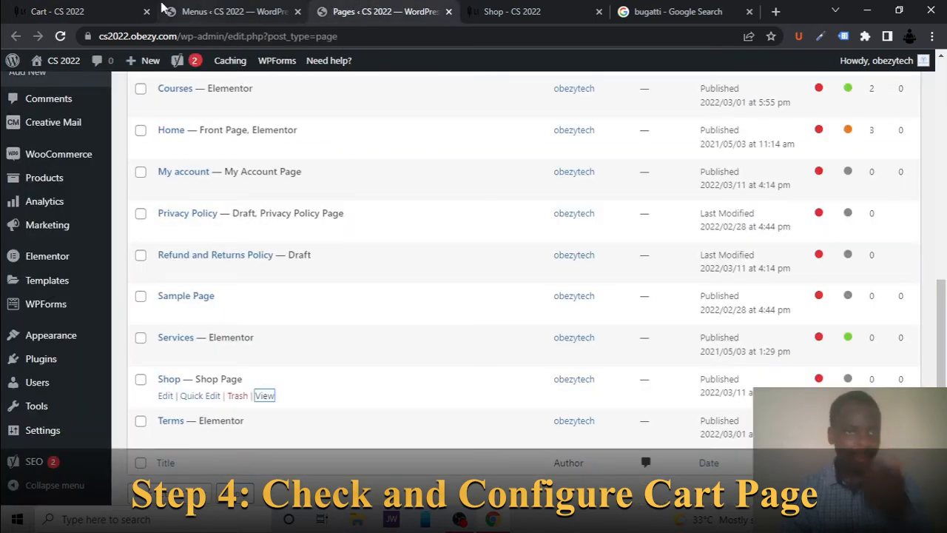
{"action": "left_click", "coordinate": [70, 9]}
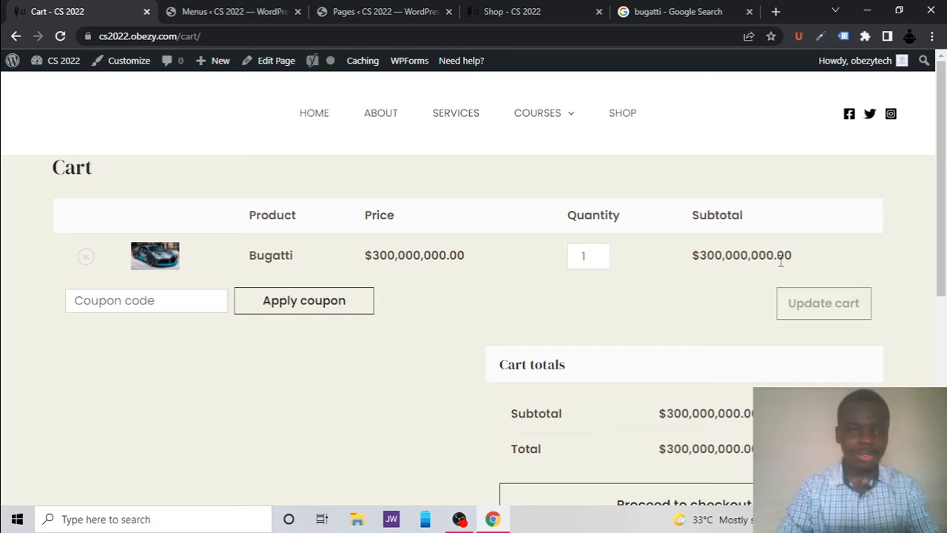
Open the WooCommerce settings in the WordPress admin and request the Products settings
{"action": "left_click", "coordinate": [194, 9]}
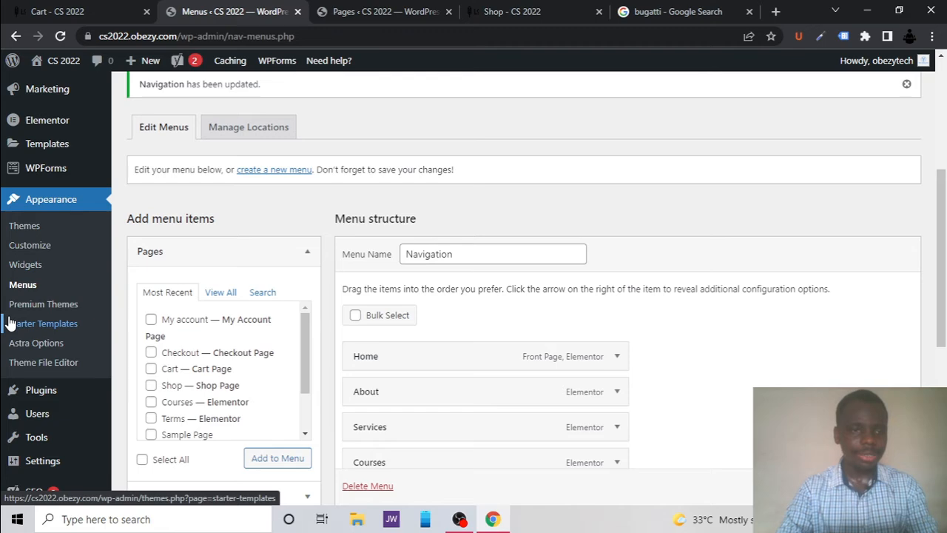
{"action": "scroll", "coordinate": [9, 324], "scroll_direction": "up", "scroll_amount": 2}
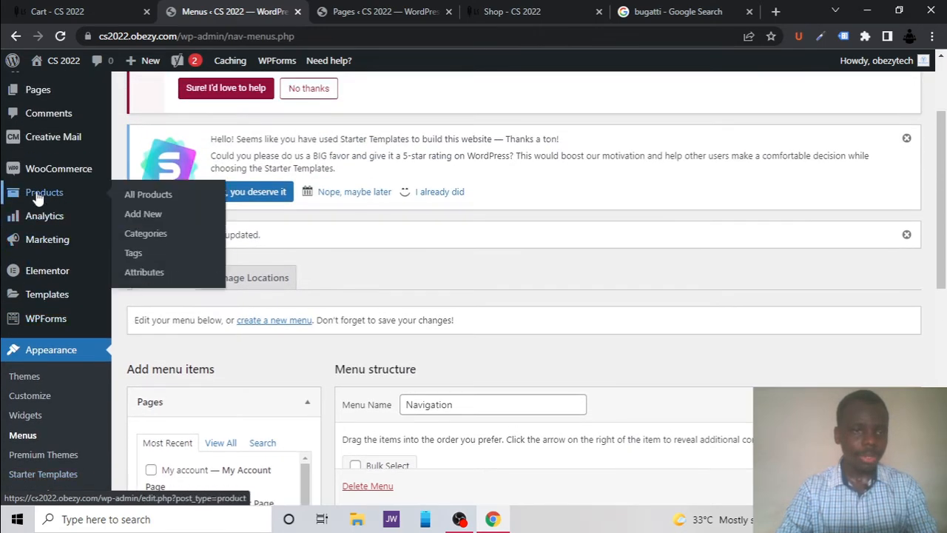
{"action": "left_click", "coordinate": [145, 268]}
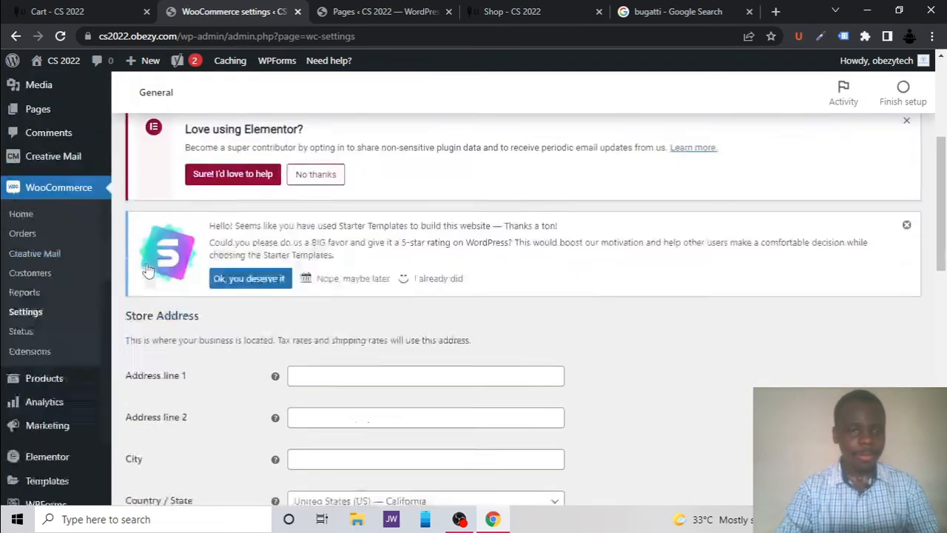
{"action": "scroll", "coordinate": [318, 259], "scroll_direction": "down", "scroll_amount": 1}
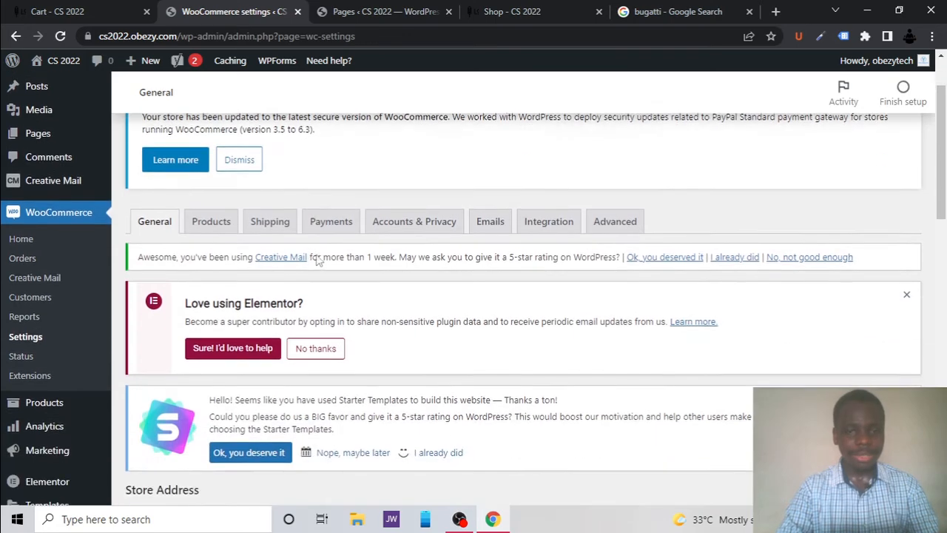
{"action": "left_click", "coordinate": [212, 223]}
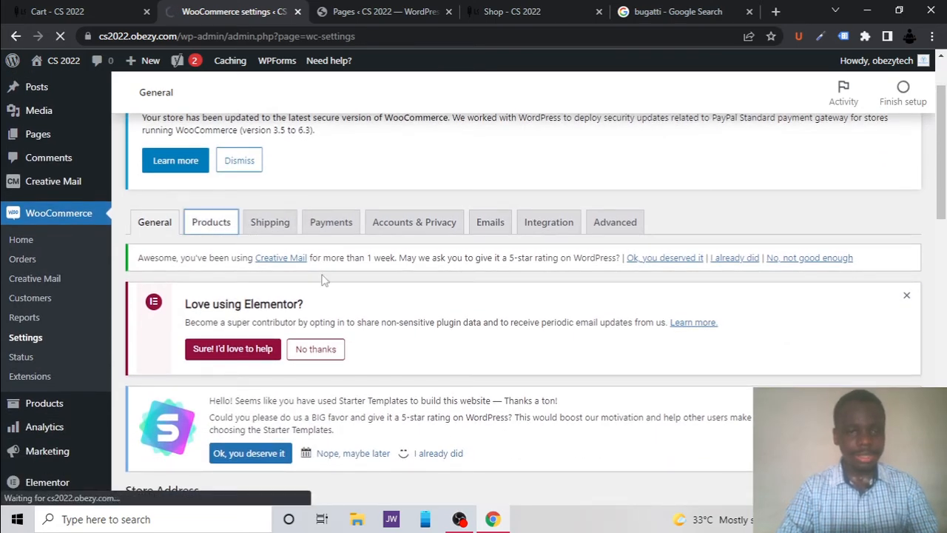
Look through the General WooCommerce settings, from the store address down to the currency options
{"action": "scroll", "coordinate": [323, 276], "scroll_direction": "down", "scroll_amount": 2}
{"action": "scroll", "coordinate": [322, 274], "scroll_direction": "down", "scroll_amount": 2}
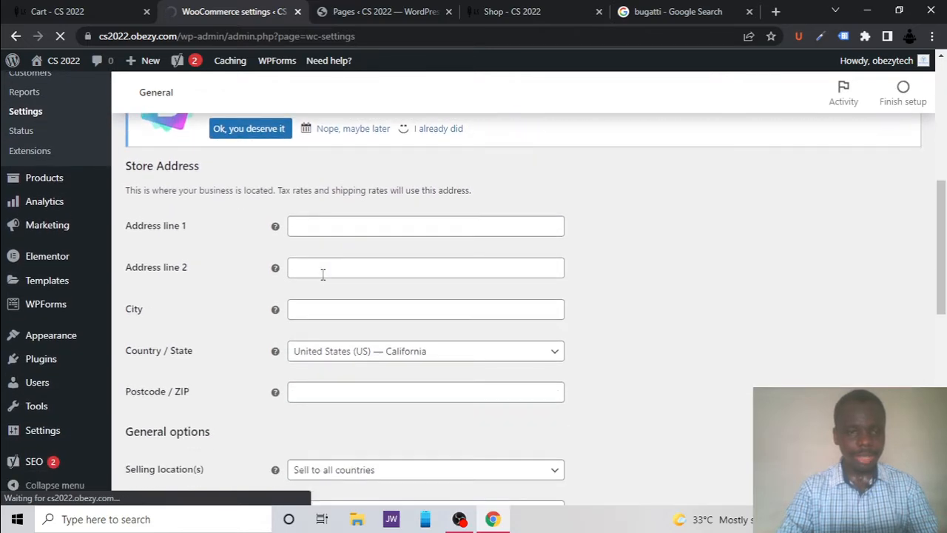
{"action": "scroll", "coordinate": [323, 274], "scroll_direction": "down", "scroll_amount": 4}
{"action": "scroll", "coordinate": [323, 274], "scroll_direction": "up", "scroll_amount": 9}
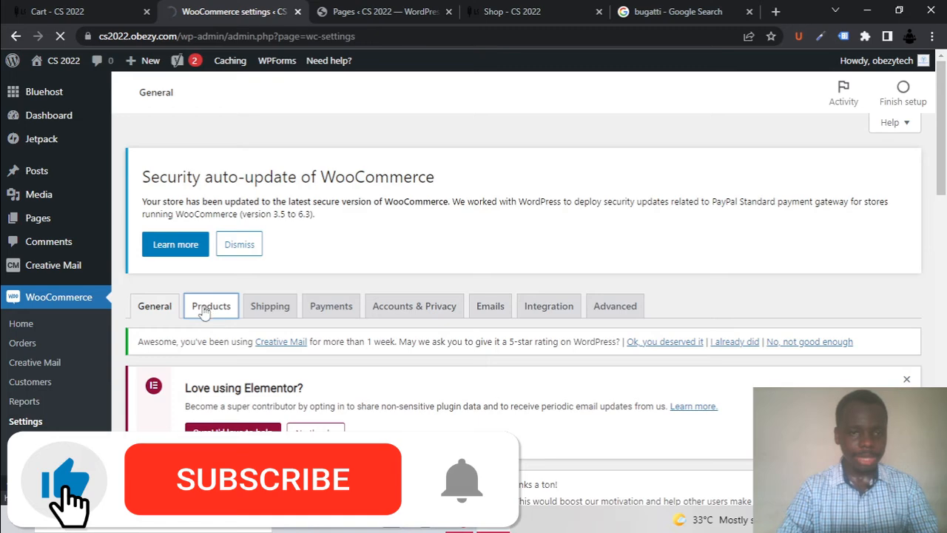
{"action": "scroll", "coordinate": [205, 313], "scroll_direction": "down", "scroll_amount": 4}
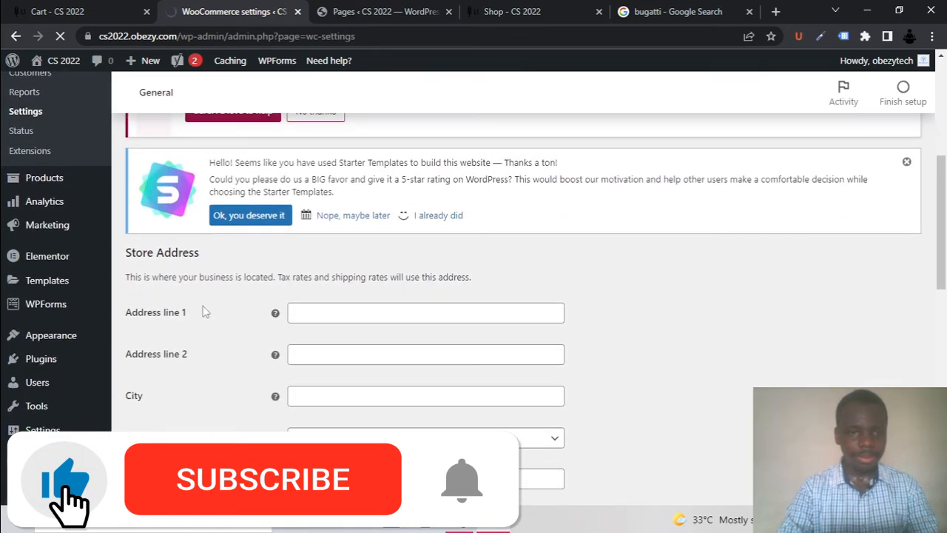
{"action": "scroll", "coordinate": [205, 313], "scroll_direction": "up", "scroll_amount": 2}
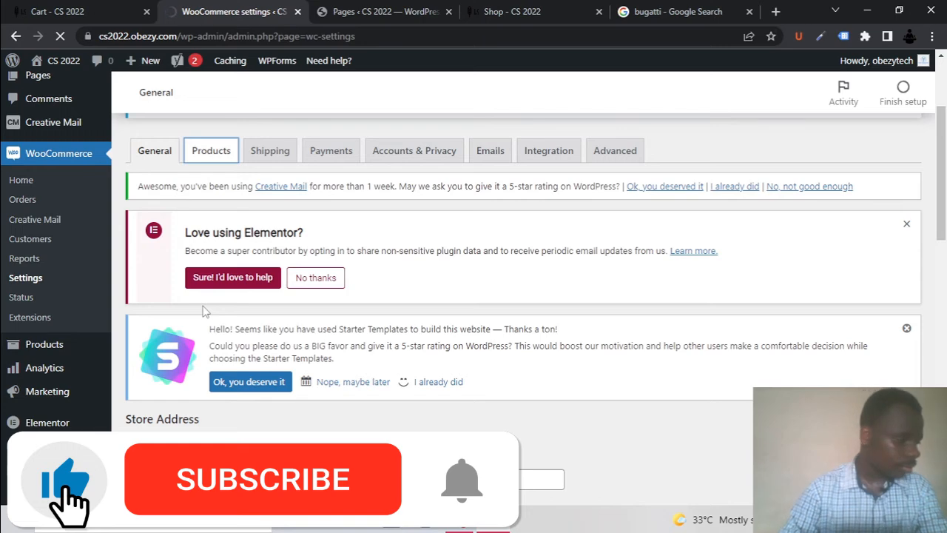
{"action": "scroll", "coordinate": [243, 316], "scroll_direction": "down", "scroll_amount": 13}
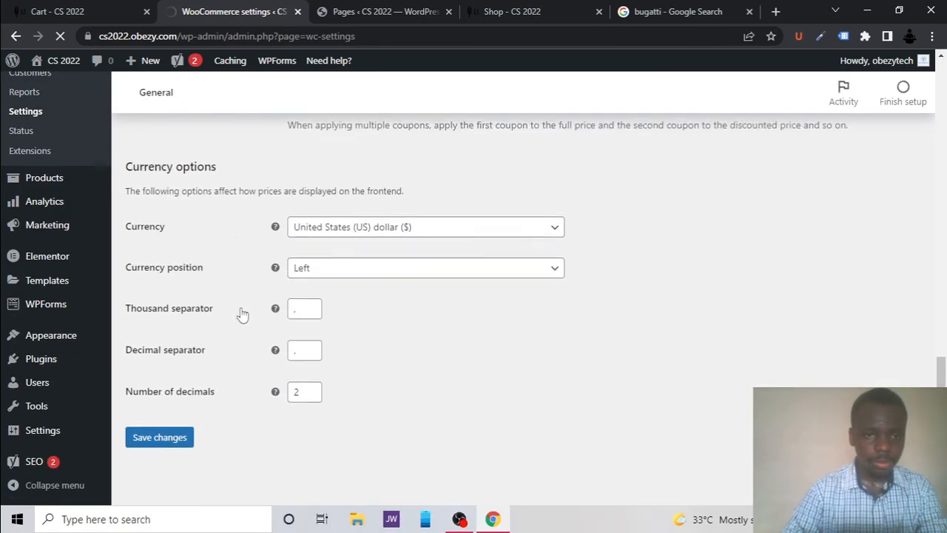
Check which page is assigned as the Shop page in the WooCommerce Products settings and compare it with the site's page list
{"action": "scroll", "coordinate": [242, 315], "scroll_direction": "up", "scroll_amount": 7}
{"action": "scroll", "coordinate": [243, 315], "scroll_direction": "up", "scroll_amount": 1}
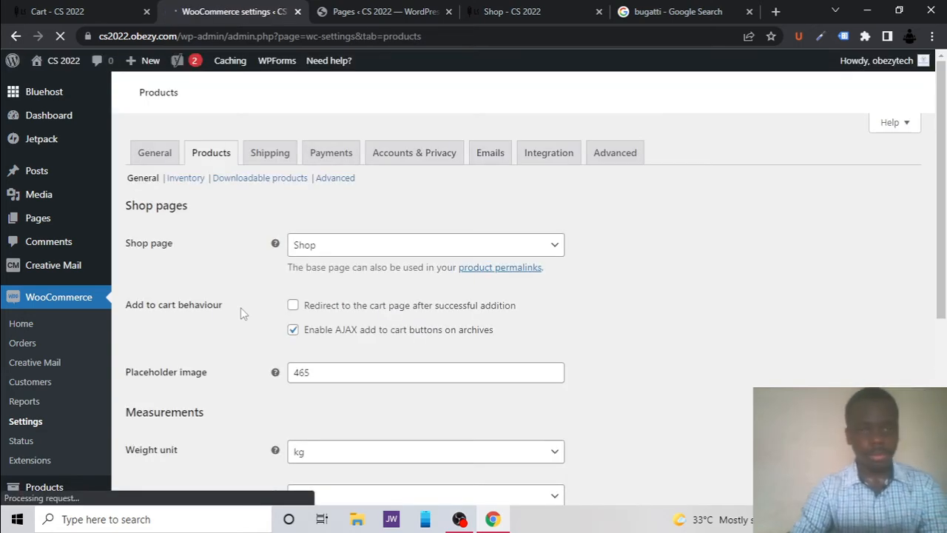
{"action": "left_click", "coordinate": [407, 245]}
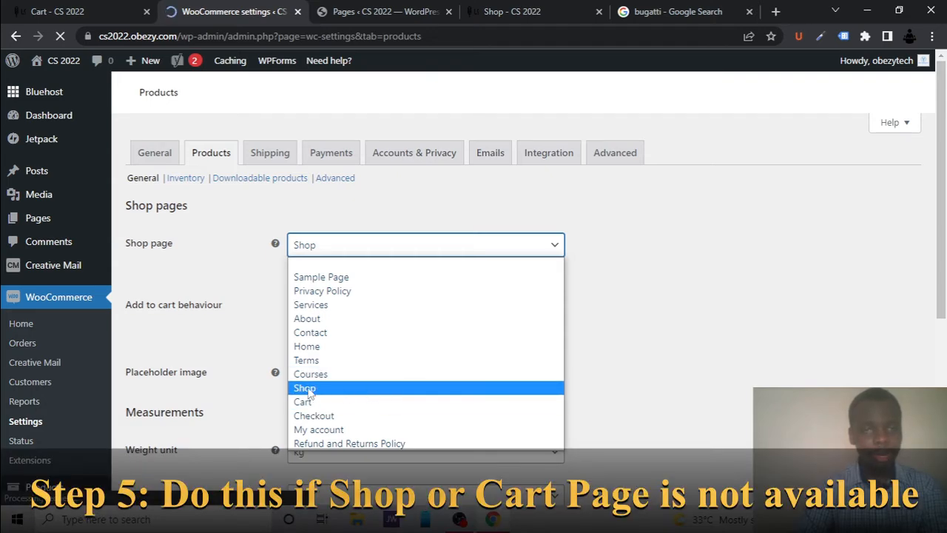
{"action": "left_click", "coordinate": [385, 11]}
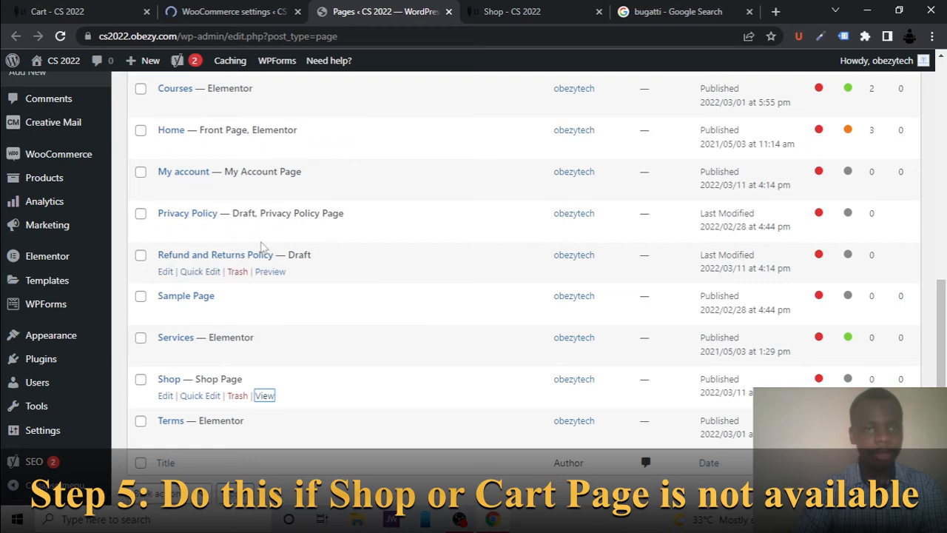
{"action": "left_click", "coordinate": [228, 9]}
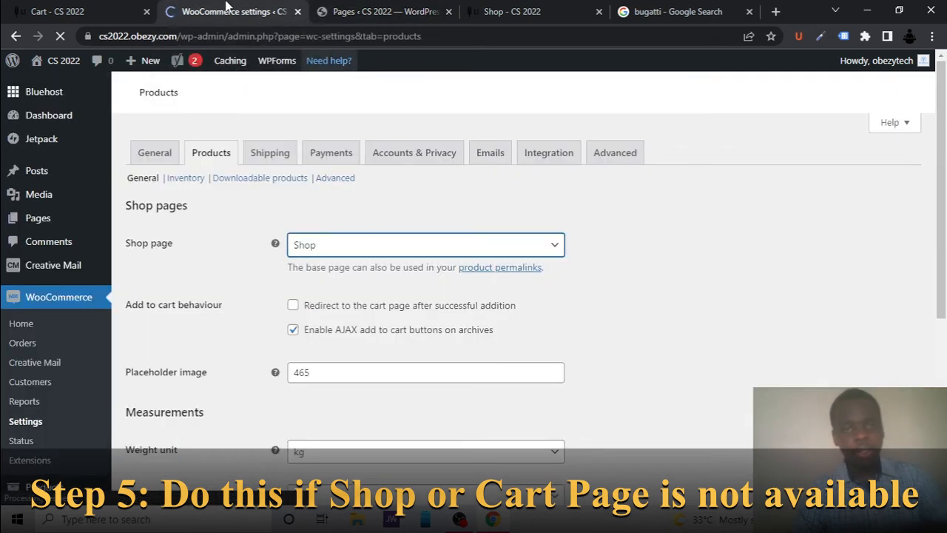
Search Google for "woocommerce shortcodes" and open the "Shortcodes included with WooCommerce" documentation article
{"action": "left_click", "coordinate": [661, 11]}
{"action": "left_click", "coordinate": [619, 34]}
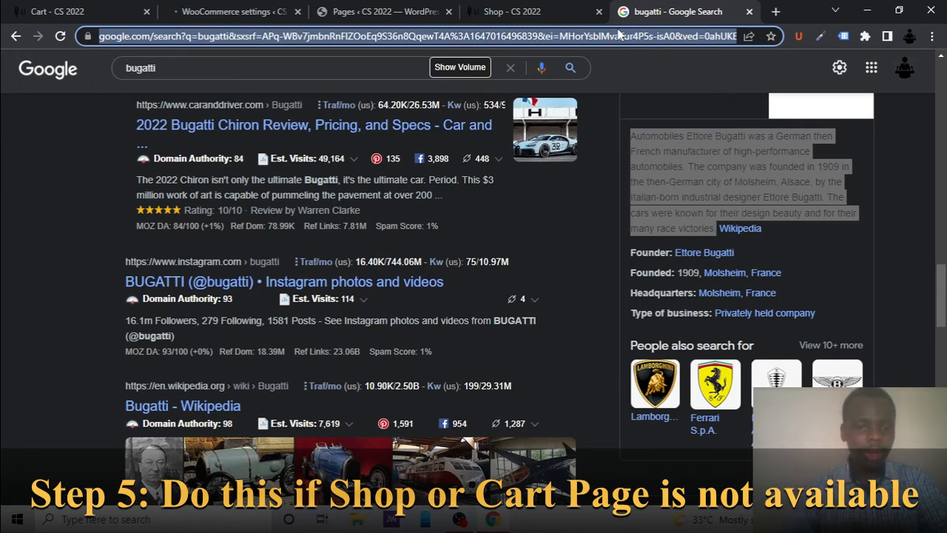
{"action": "type", "text": "wooco"}
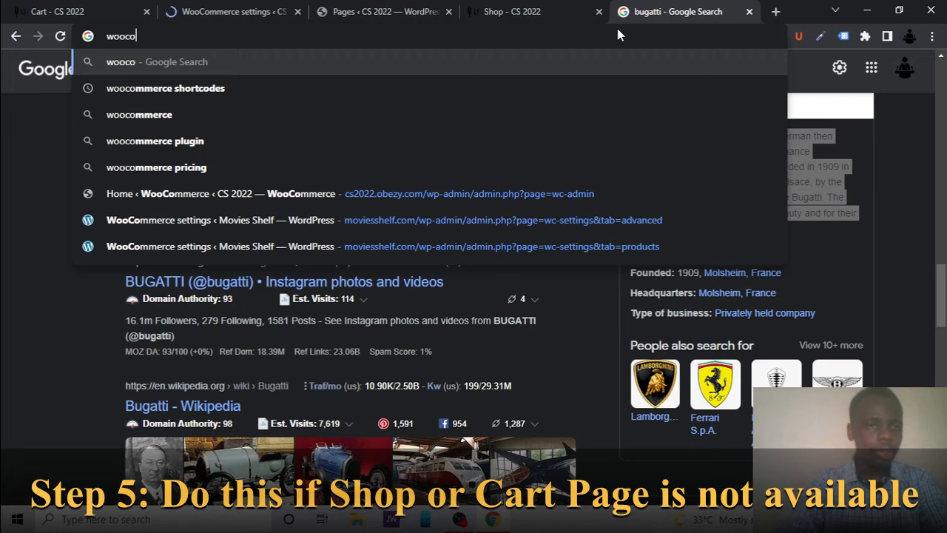
{"action": "key", "text": "Down"}
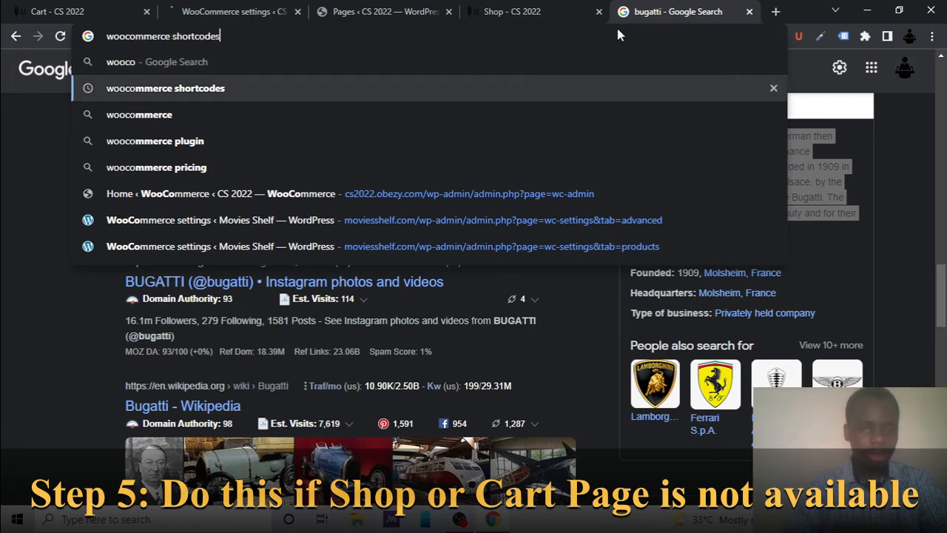
{"action": "key", "text": "Return"}
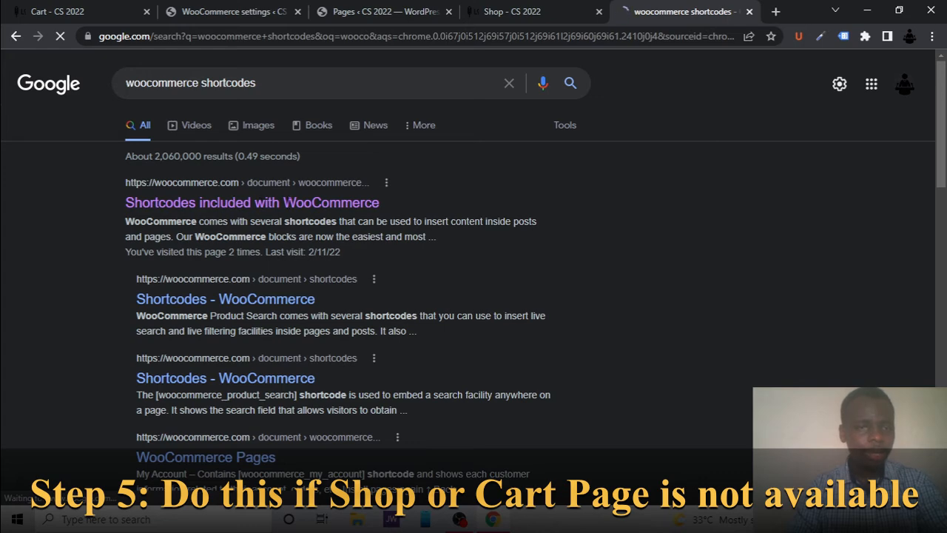
{"action": "left_click", "coordinate": [289, 210]}
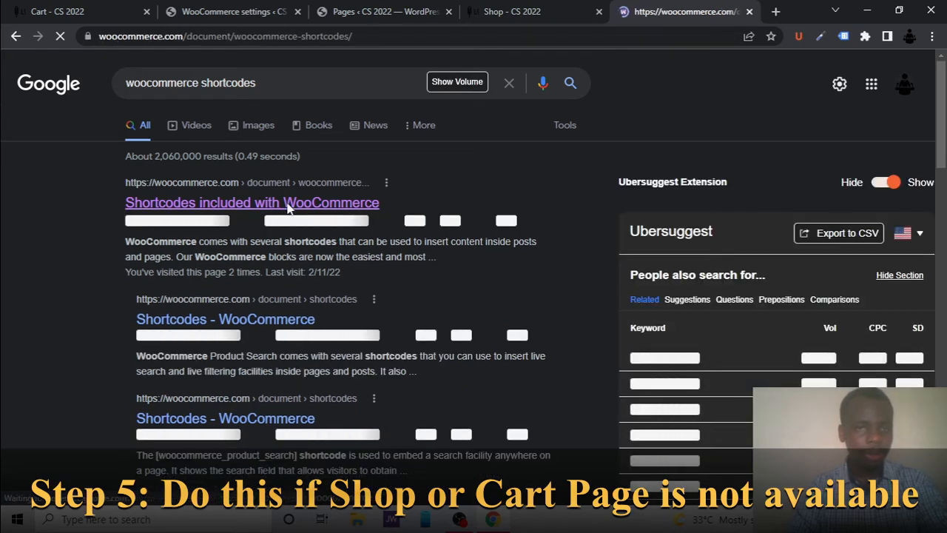
Start a new page from the WordPress Pages list
{"action": "left_click", "coordinate": [353, 11]}
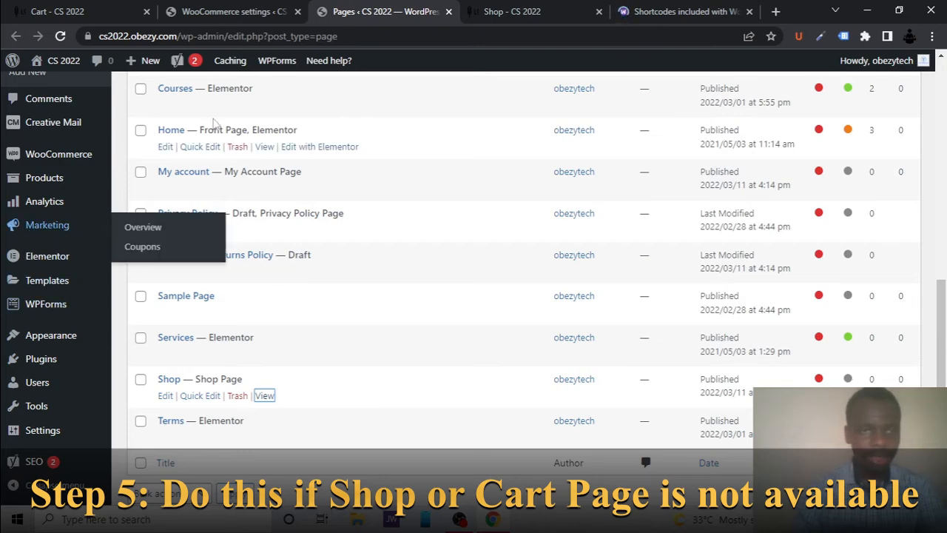
{"action": "scroll", "coordinate": [215, 125], "scroll_direction": "up", "scroll_amount": 4}
{"action": "scroll", "coordinate": [215, 124], "scroll_direction": "up", "scroll_amount": 3}
{"action": "left_click", "coordinate": [193, 102]}
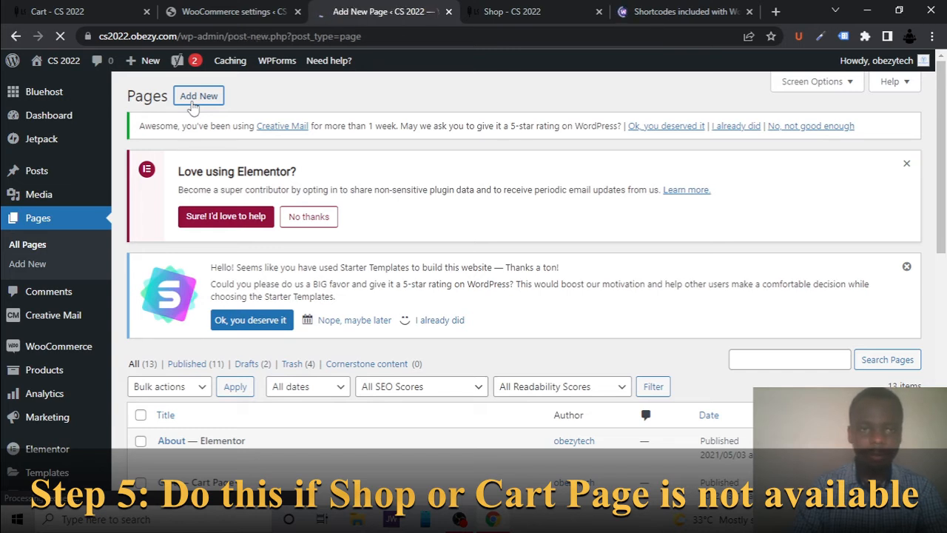
Look through the WooCommerce shortcodes article, from the usage instructions and page shortcodes down to the product display attributes
{"action": "left_click", "coordinate": [681, 11]}
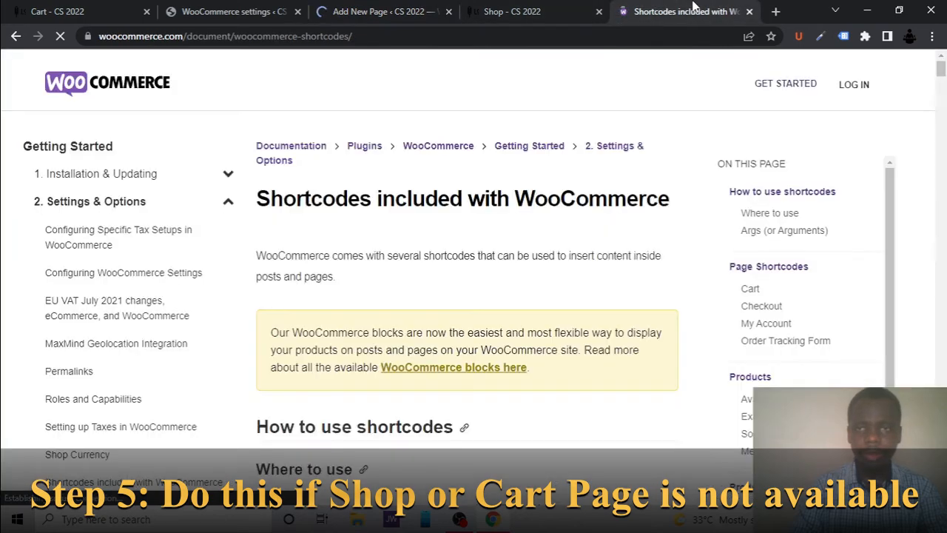
{"action": "scroll", "coordinate": [558, 267], "scroll_direction": "down", "scroll_amount": 4}
{"action": "scroll", "coordinate": [558, 265], "scroll_direction": "down", "scroll_amount": 7}
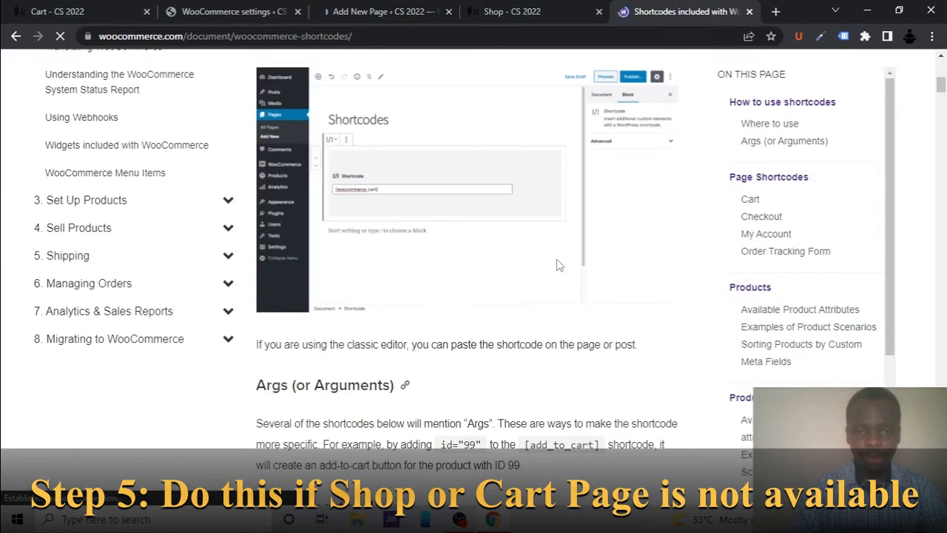
{"action": "scroll", "coordinate": [559, 265], "scroll_direction": "down", "scroll_amount": 3}
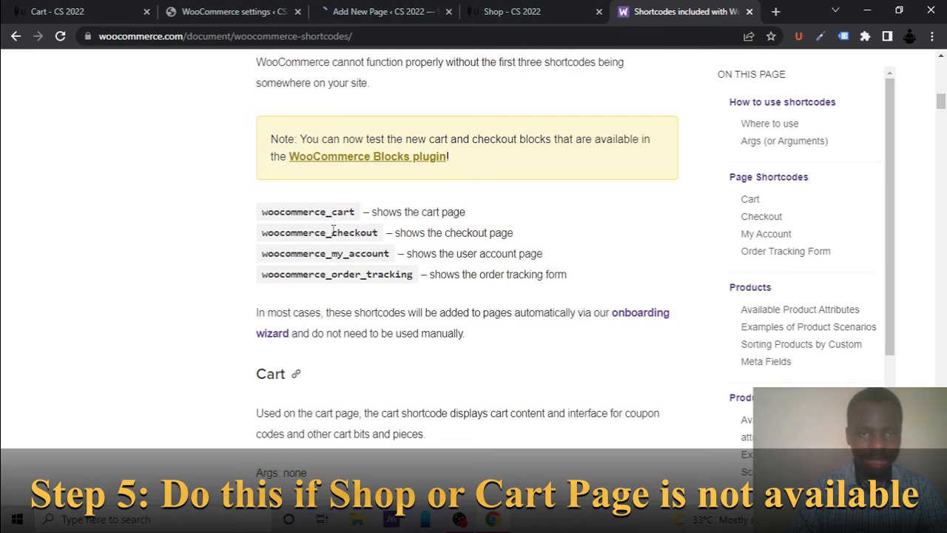
{"action": "scroll", "coordinate": [341, 278], "scroll_direction": "down", "scroll_amount": 3}
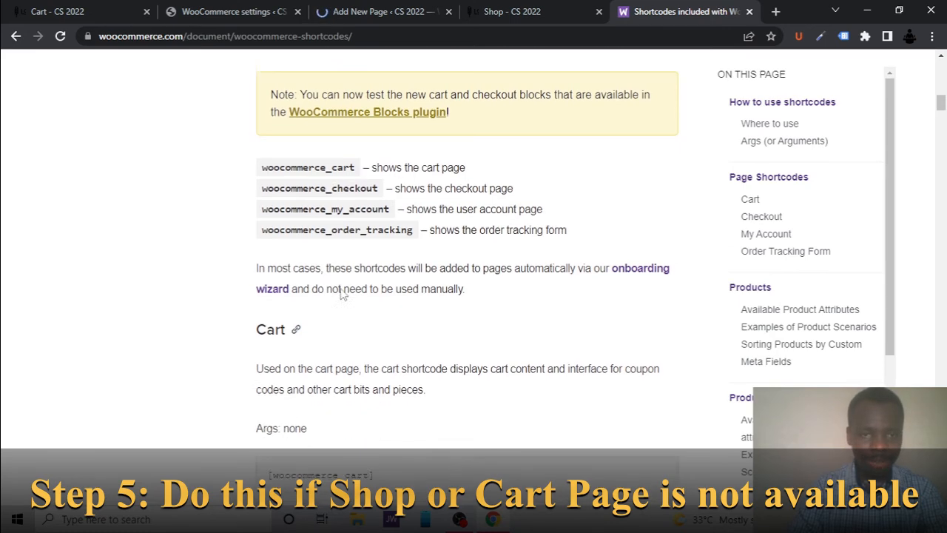
{"action": "scroll", "coordinate": [341, 289], "scroll_direction": "down", "scroll_amount": 2}
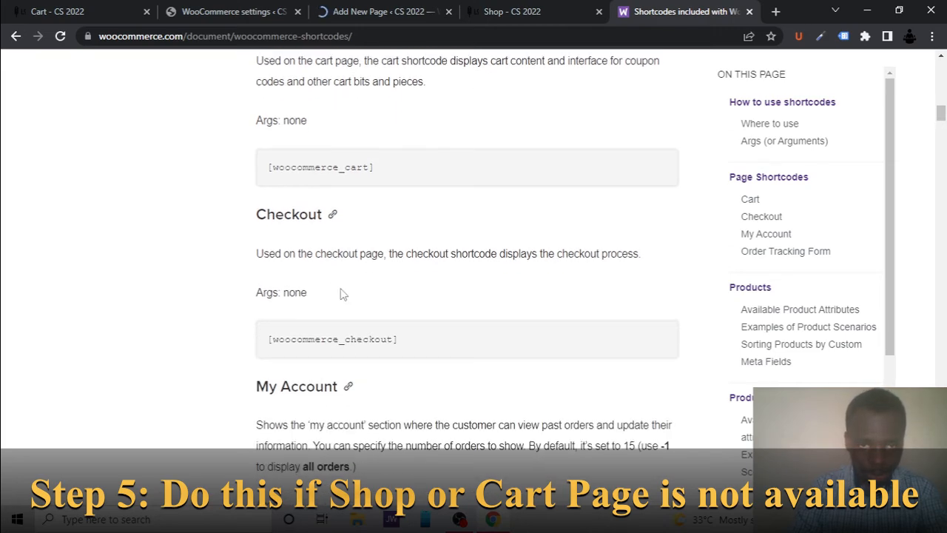
{"action": "scroll", "coordinate": [342, 294], "scroll_direction": "up", "scroll_amount": 2}
{"action": "scroll", "coordinate": [341, 294], "scroll_direction": "down", "scroll_amount": 5}
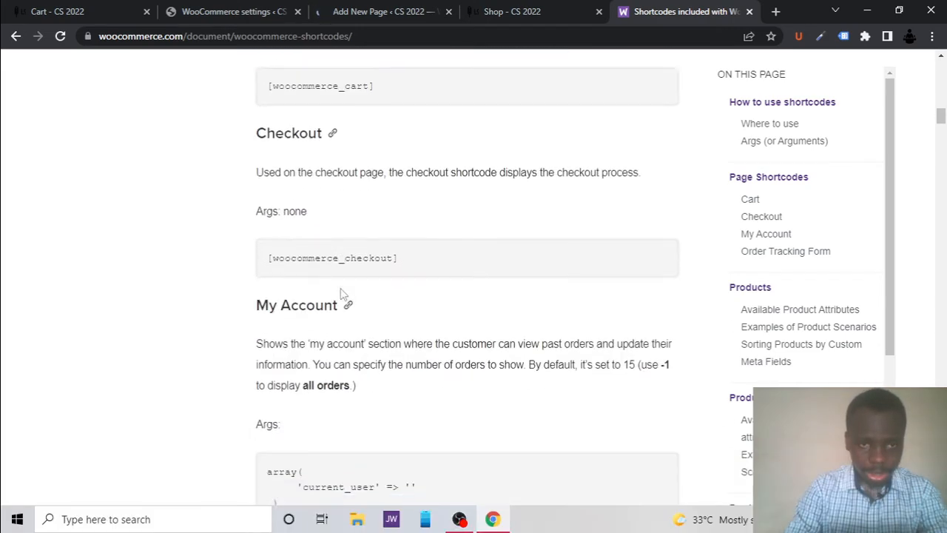
{"action": "scroll", "coordinate": [342, 293], "scroll_direction": "down", "scroll_amount": 7}
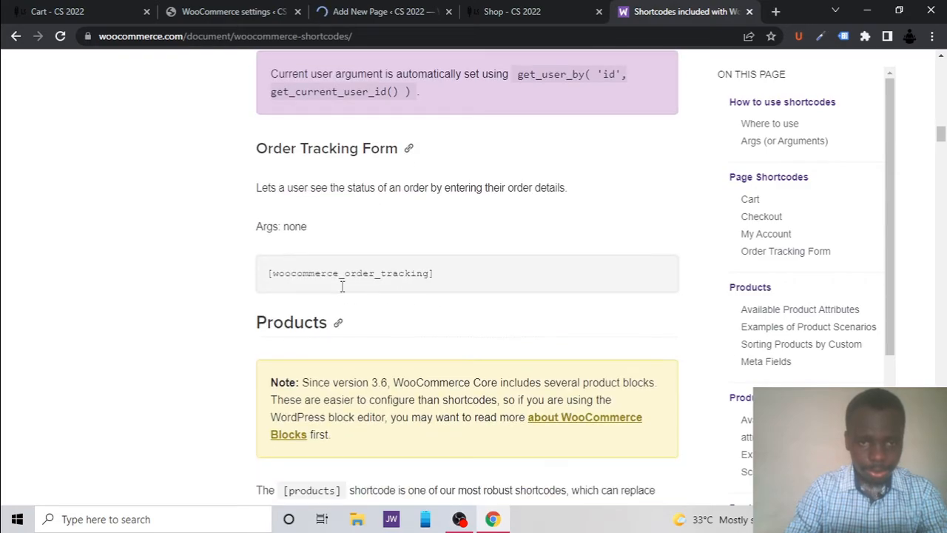
{"action": "scroll", "coordinate": [342, 289], "scroll_direction": "down", "scroll_amount": 13}
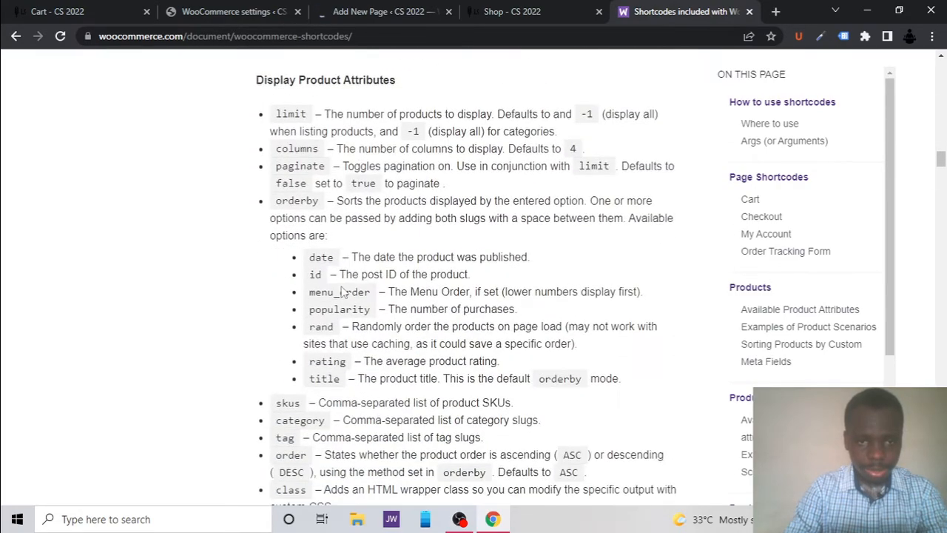
{"action": "scroll", "coordinate": [342, 293], "scroll_direction": "down", "scroll_amount": 4}
{"action": "scroll", "coordinate": [342, 292], "scroll_direction": "up", "scroll_amount": 20}
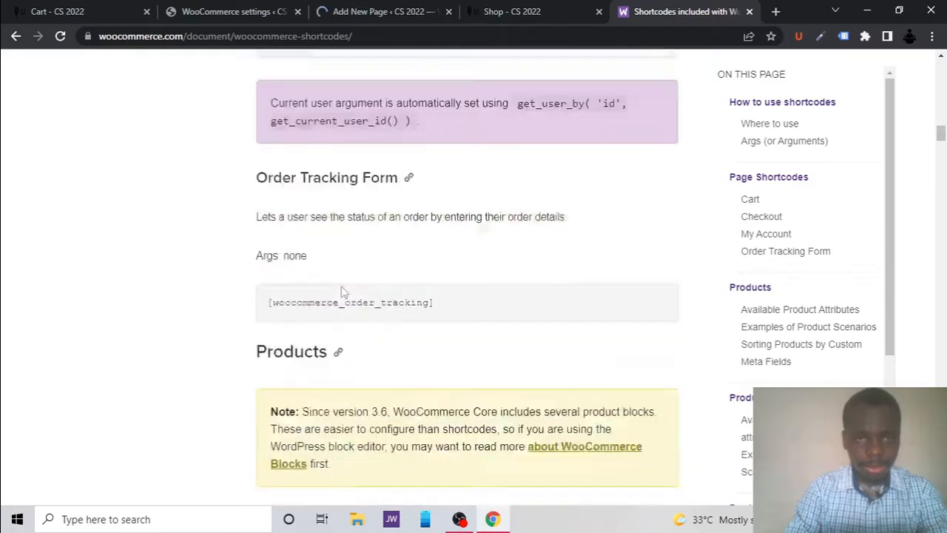
{"action": "scroll", "coordinate": [342, 292], "scroll_direction": "up", "scroll_amount": 10}
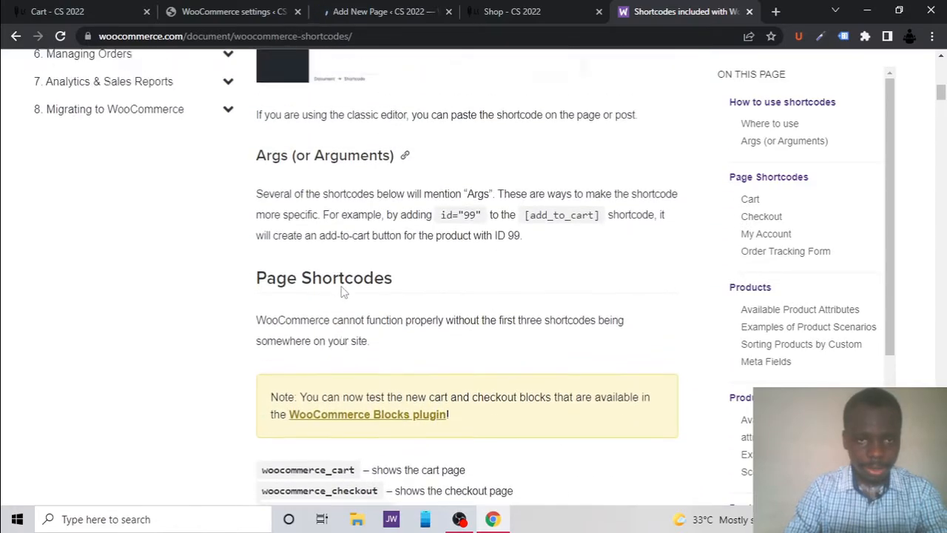
{"action": "scroll", "coordinate": [342, 292], "scroll_direction": "up", "scroll_amount": 8}
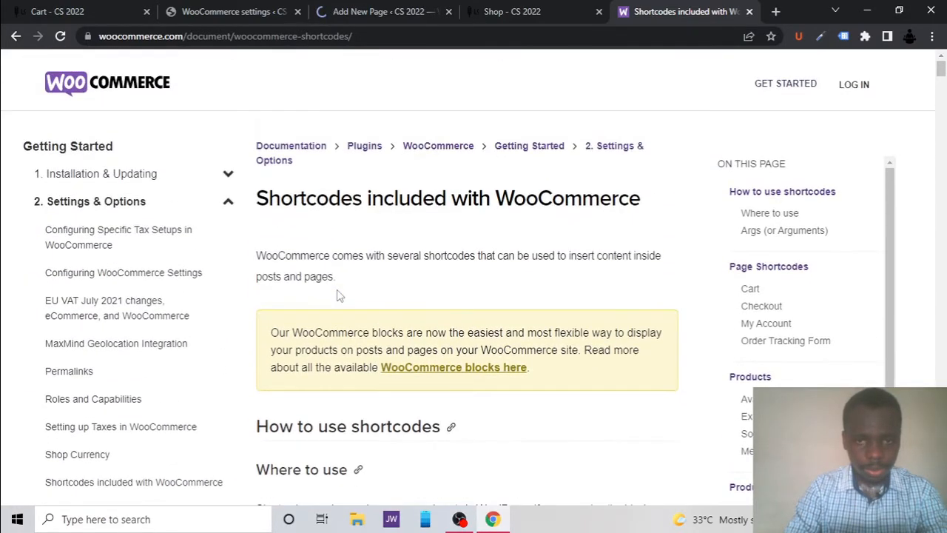
Review the shortcodes for the cart, checkout, account and order tracking pages in the WooCommerce article
{"action": "scroll", "coordinate": [339, 295], "scroll_direction": "down", "scroll_amount": 8}
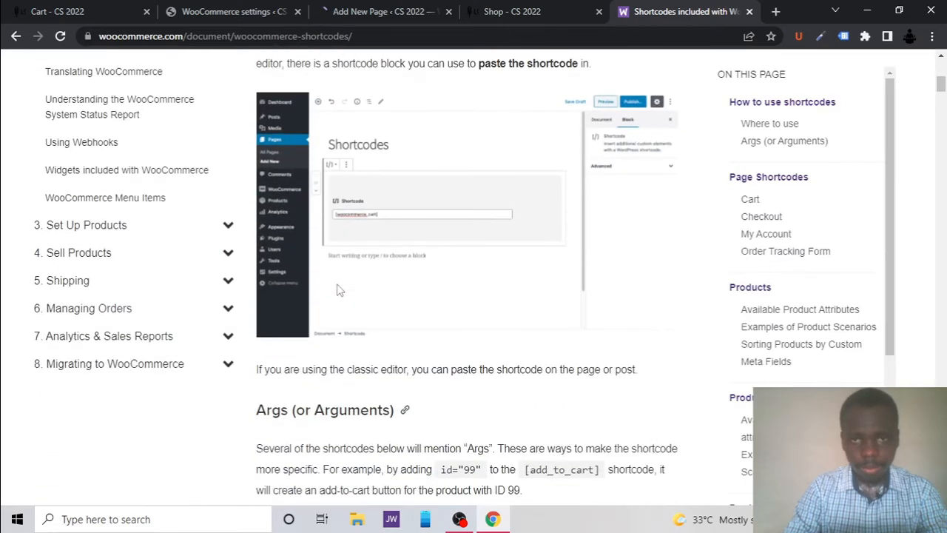
{"action": "scroll", "coordinate": [339, 290], "scroll_direction": "down", "scroll_amount": 3}
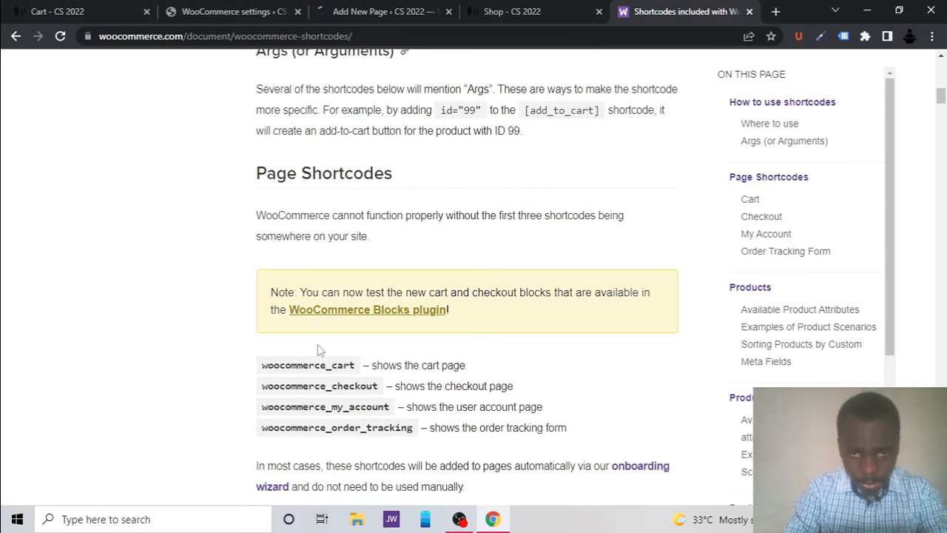
{"action": "scroll", "coordinate": [315, 356], "scroll_direction": "down", "scroll_amount": 5}
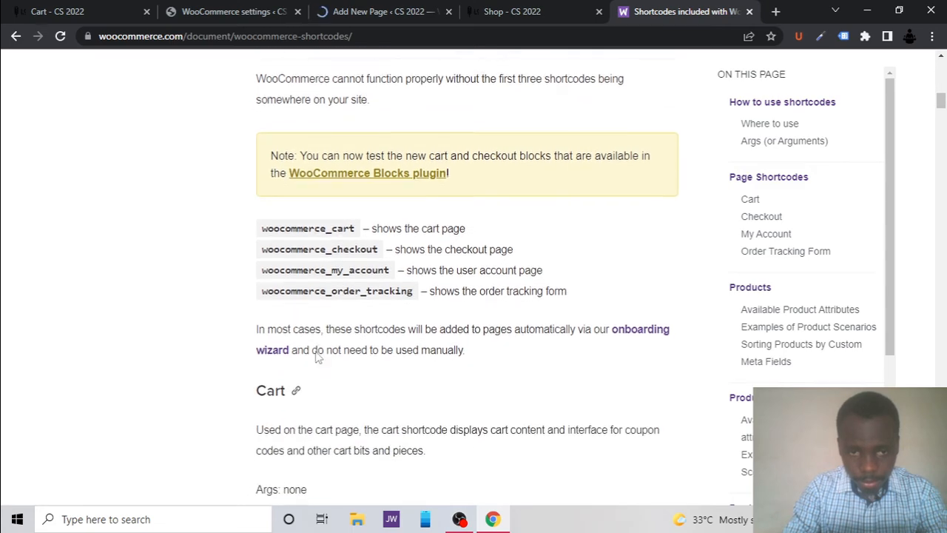
{"action": "scroll", "coordinate": [316, 357], "scroll_direction": "down", "scroll_amount": 3}
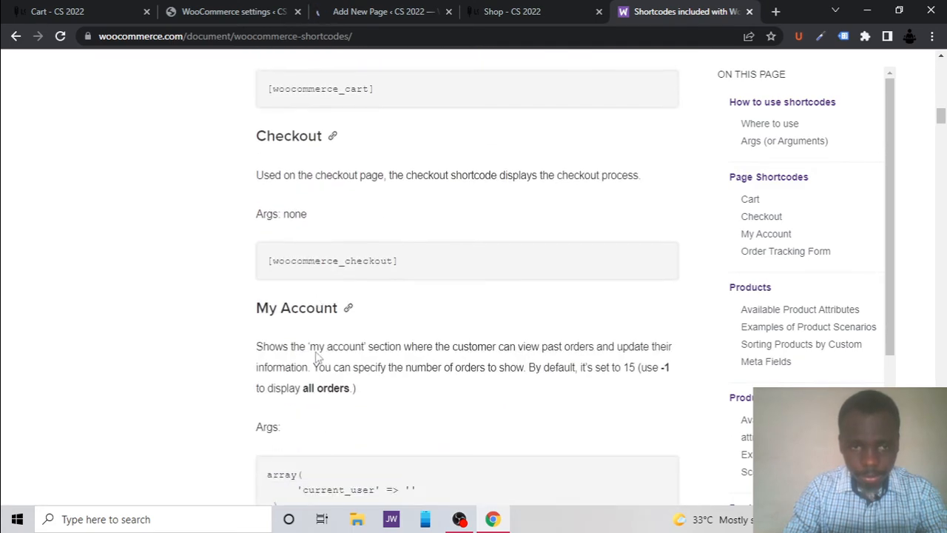
{"action": "scroll", "coordinate": [316, 353], "scroll_direction": "down", "scroll_amount": 4}
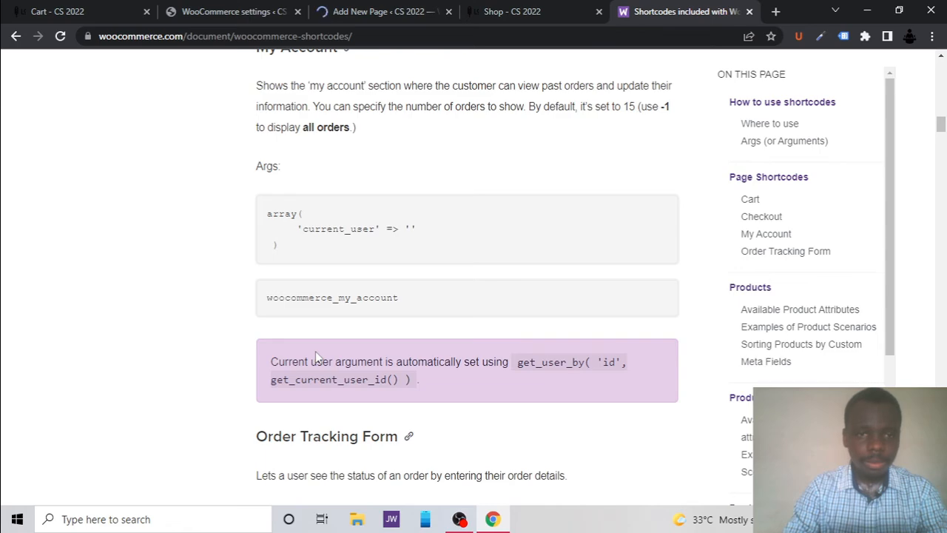
{"action": "scroll", "coordinate": [315, 355], "scroll_direction": "down", "scroll_amount": 4}
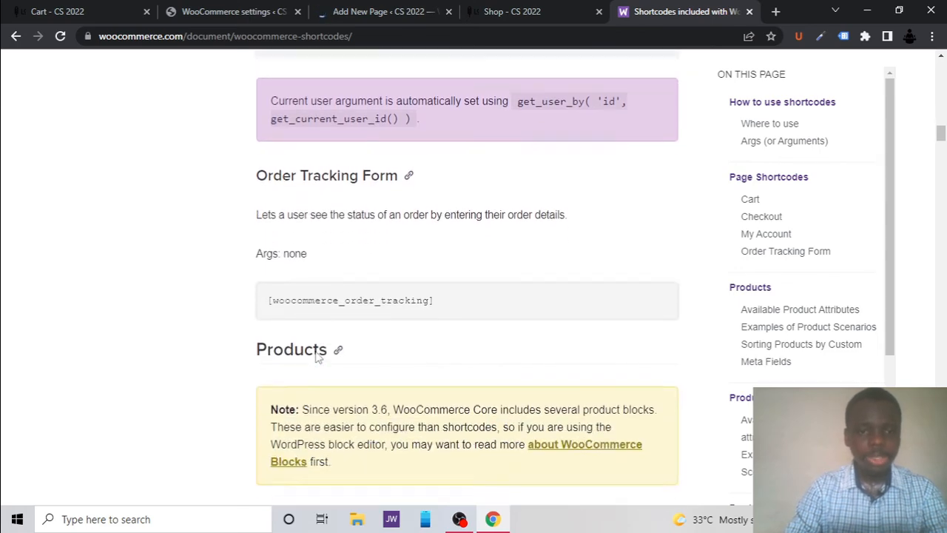
{"action": "scroll", "coordinate": [315, 357], "scroll_direction": "down", "scroll_amount": 2}
{"action": "scroll", "coordinate": [316, 356], "scroll_direction": "up", "scroll_amount": 2}
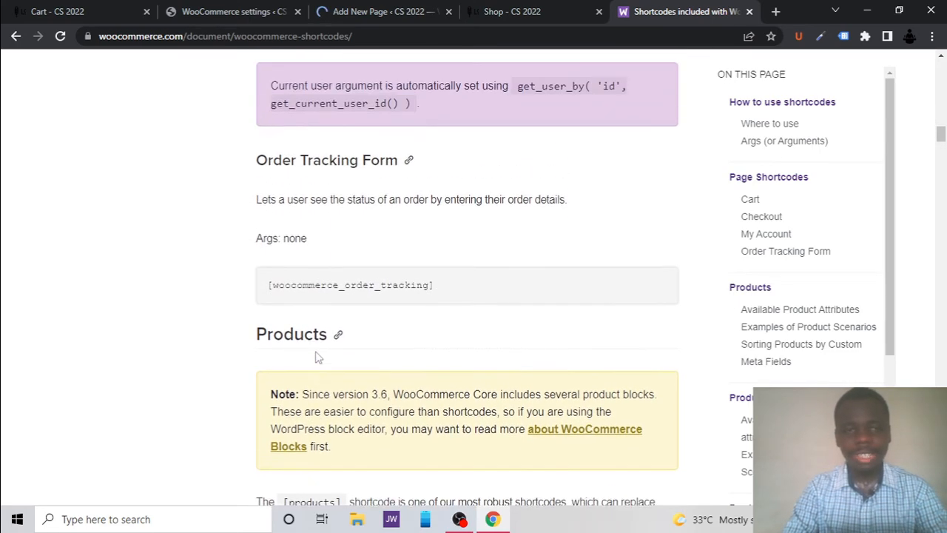
{"action": "scroll", "coordinate": [316, 356], "scroll_direction": "up", "scroll_amount": 5}
Copy the [woocommerce_cart] shortcode from the article's Cart section and return to the new page's editor
{"action": "left_click", "coordinate": [214, 10]}
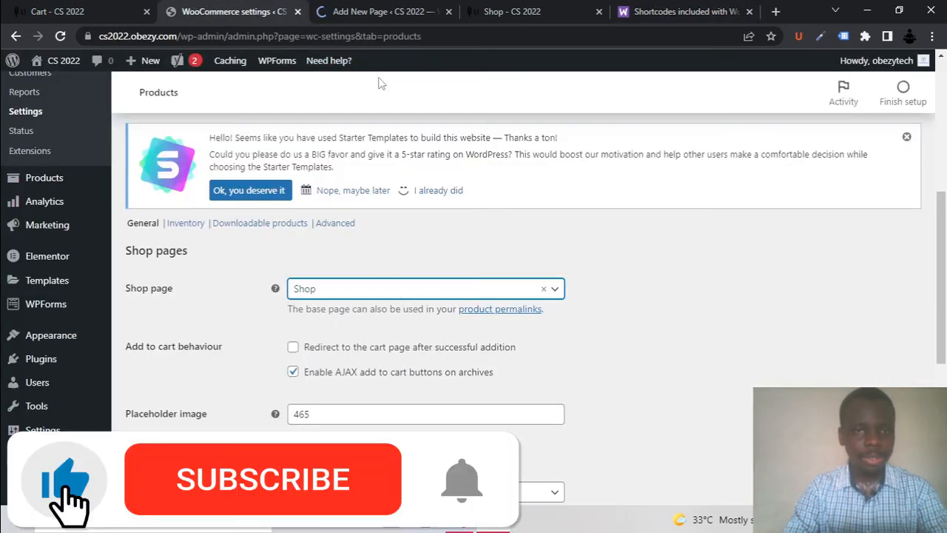
{"action": "left_click", "coordinate": [399, 14]}
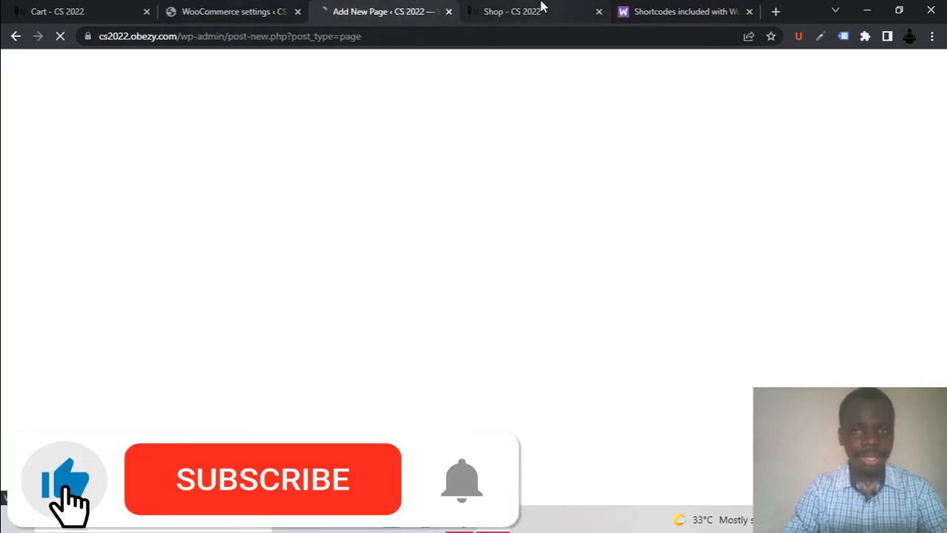
{"action": "left_click", "coordinate": [673, 9]}
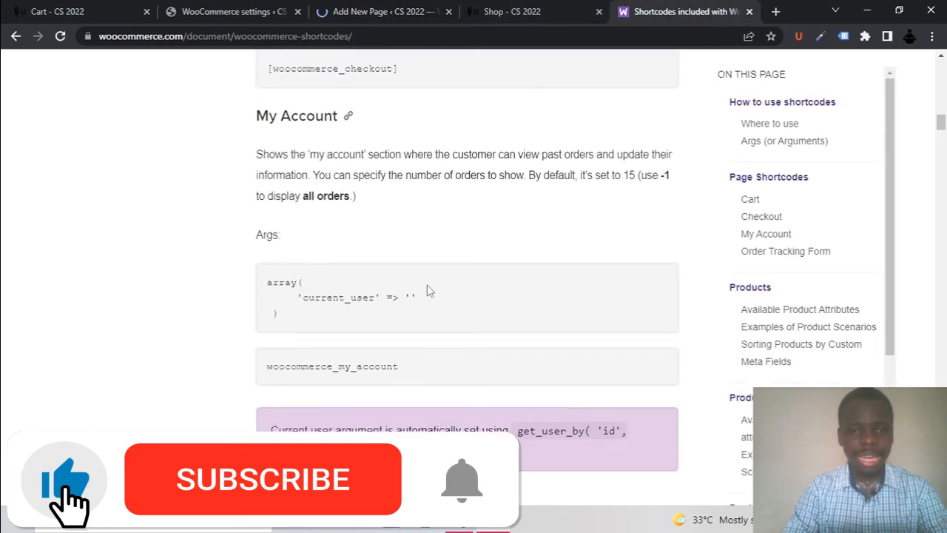
{"action": "scroll", "coordinate": [428, 291], "scroll_direction": "up", "scroll_amount": 5}
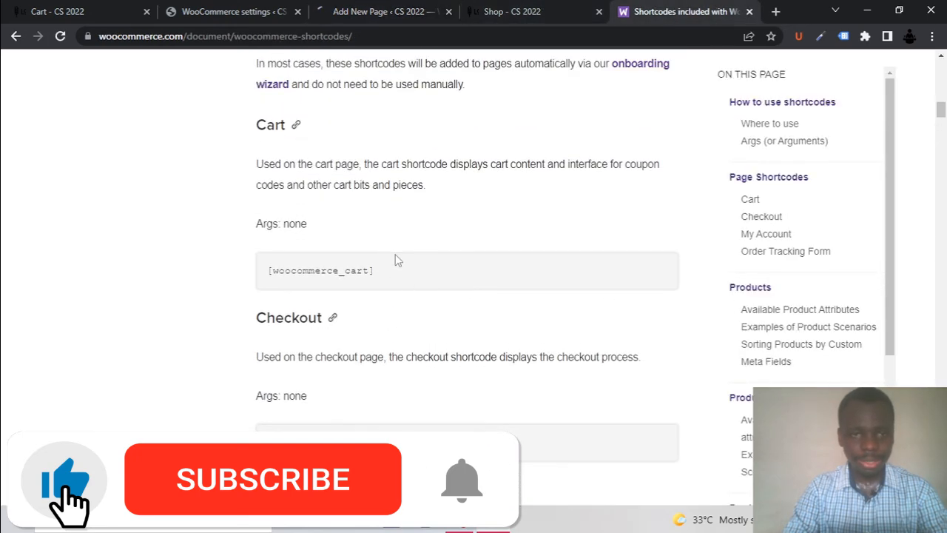
{"action": "scroll", "coordinate": [396, 267], "scroll_direction": "up", "scroll_amount": 1}
{"action": "left_click_drag", "start_coordinate": [383, 290], "coordinate": [263, 284]}
{"action": "key", "text": "ctrl+c"}
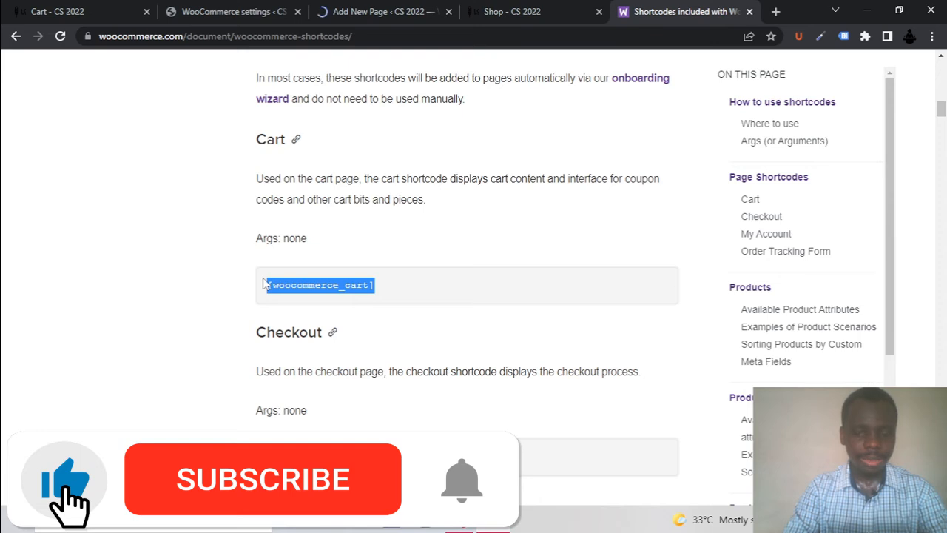
{"action": "left_click", "coordinate": [329, 12]}
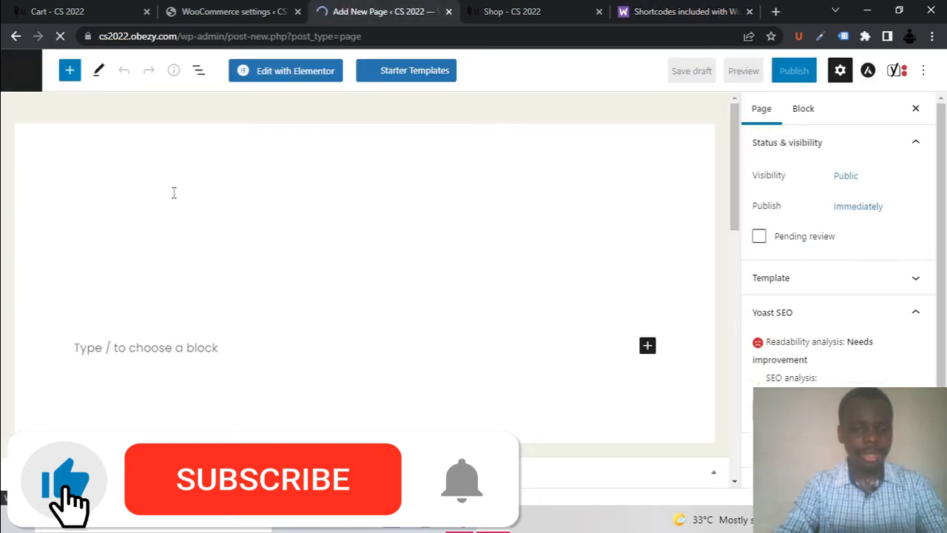
Title the new page "carting"
{"action": "type", "text": "ca"}
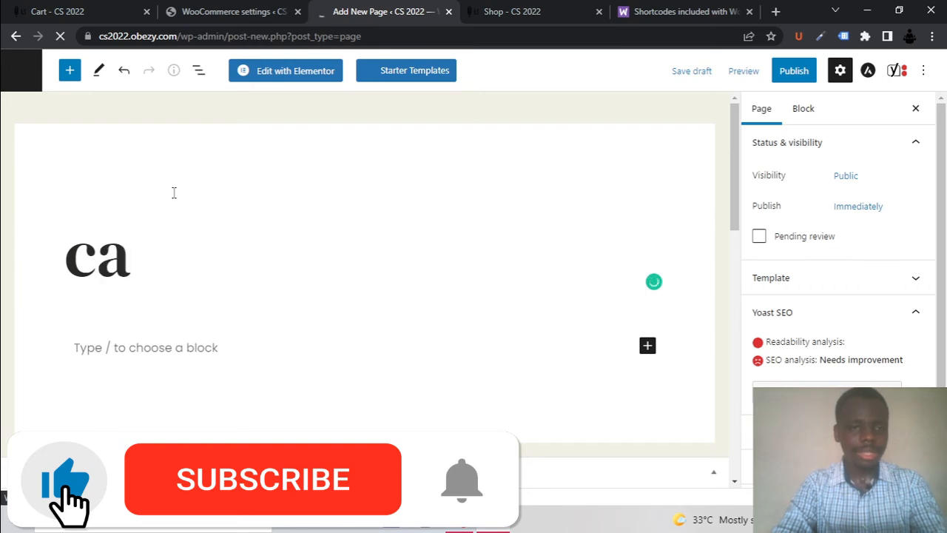
{"action": "type", "text": "rting"}
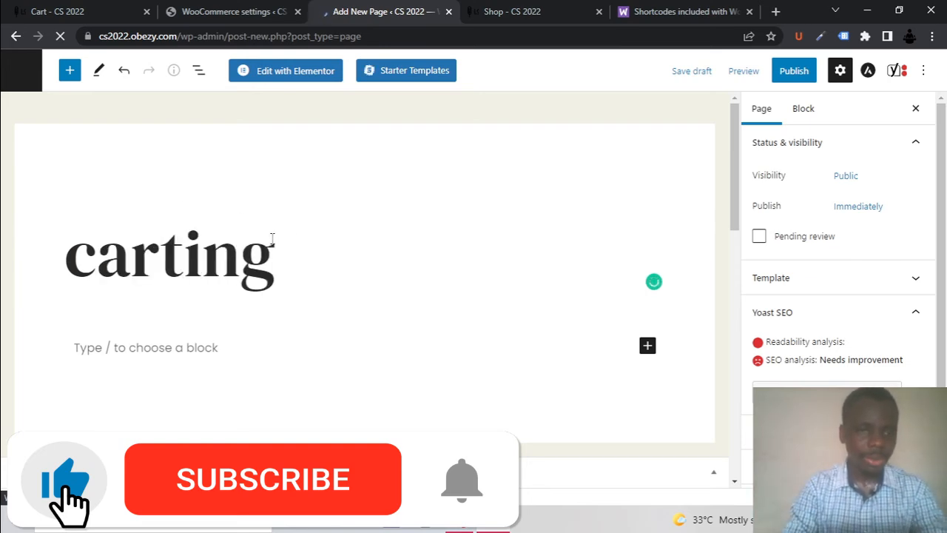
{"action": "scroll", "coordinate": [205, 254], "scroll_direction": "down", "scroll_amount": 2}
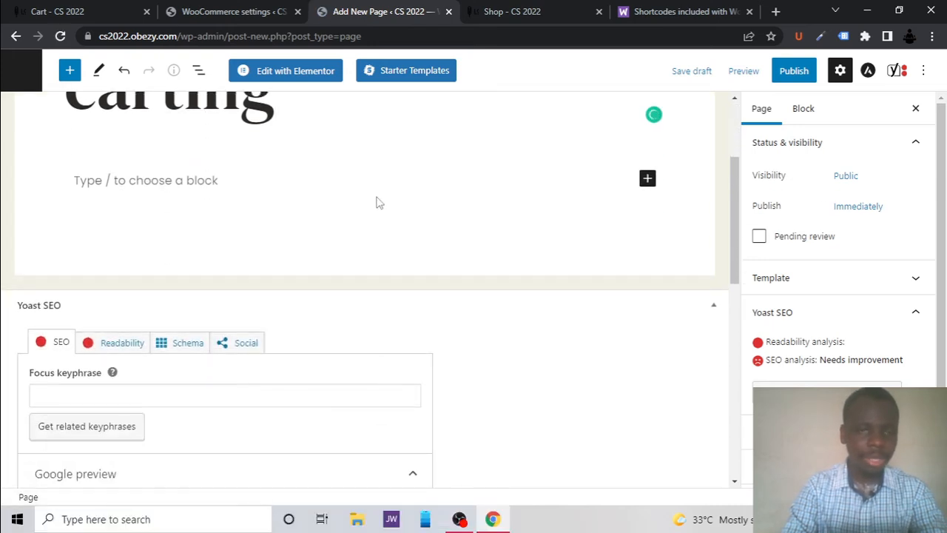
Add a Shortcode block containing [woocommerce_cart] below the page title and publish the page
{"action": "left_click", "coordinate": [648, 178]}
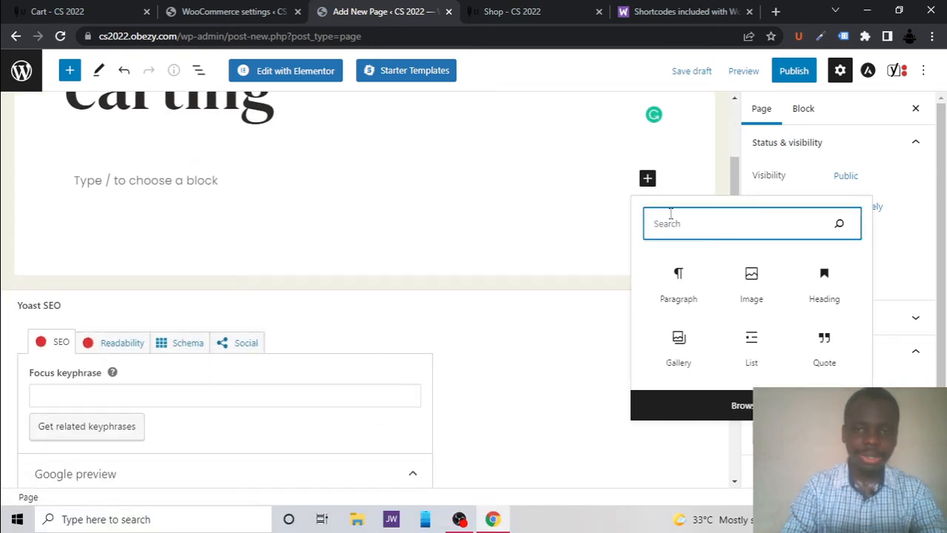
{"action": "type", "text": "sho"}
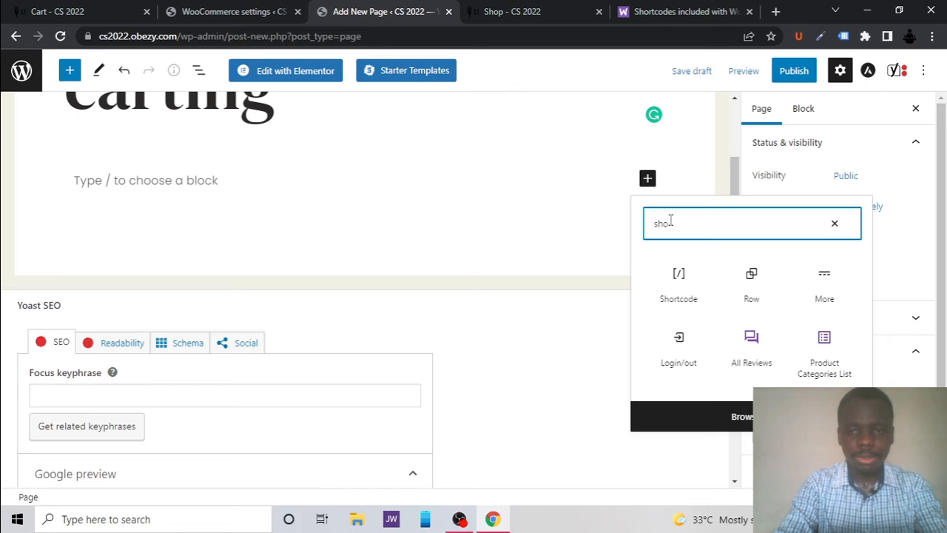
{"action": "left_click", "coordinate": [680, 281]}
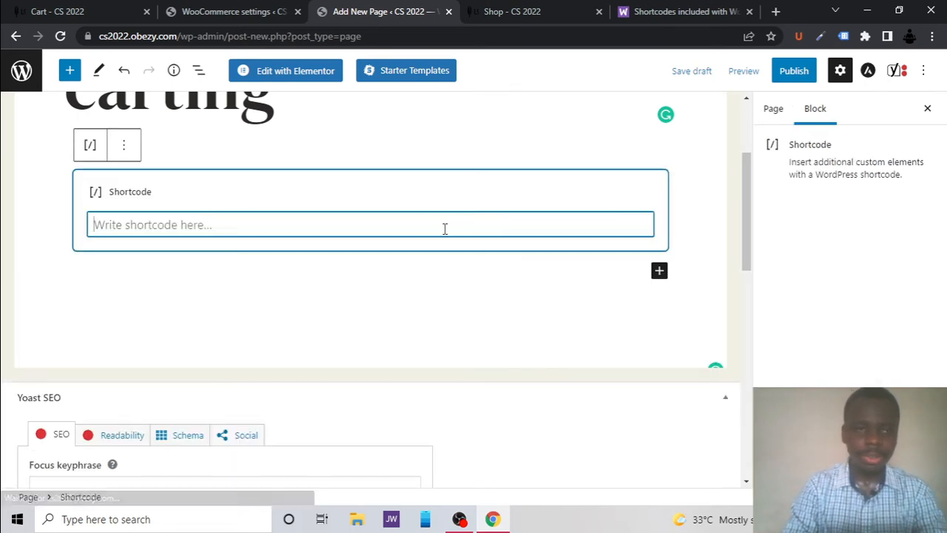
{"action": "key", "text": "ctrl+v"}
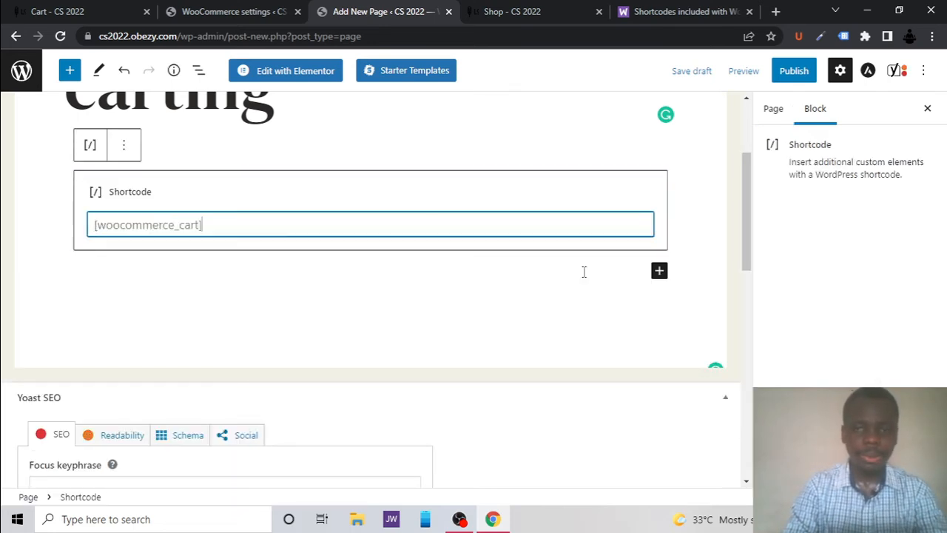
{"action": "left_click", "coordinate": [795, 70]}
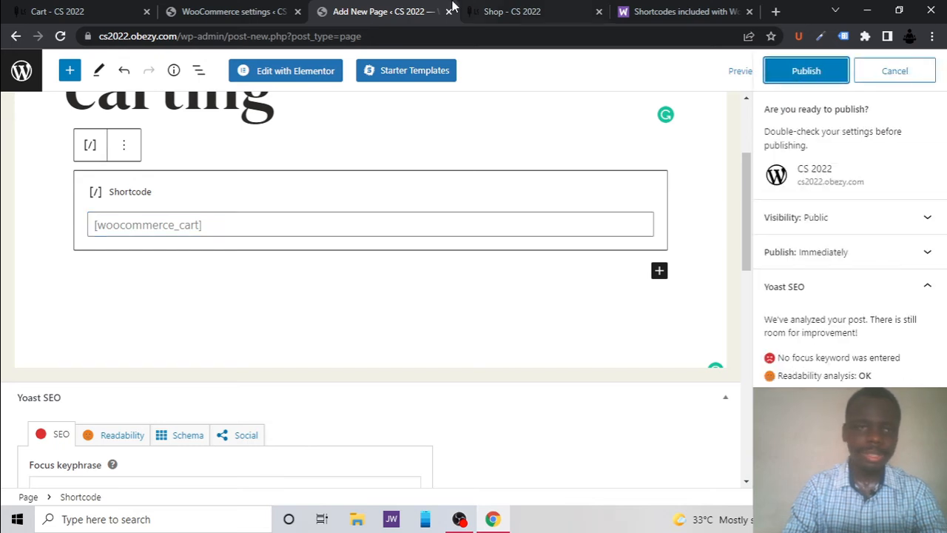
{"action": "left_click", "coordinate": [813, 70]}
Return to the WooCommerce settings and open the Advanced page setup options
{"action": "left_click", "coordinate": [229, 9]}
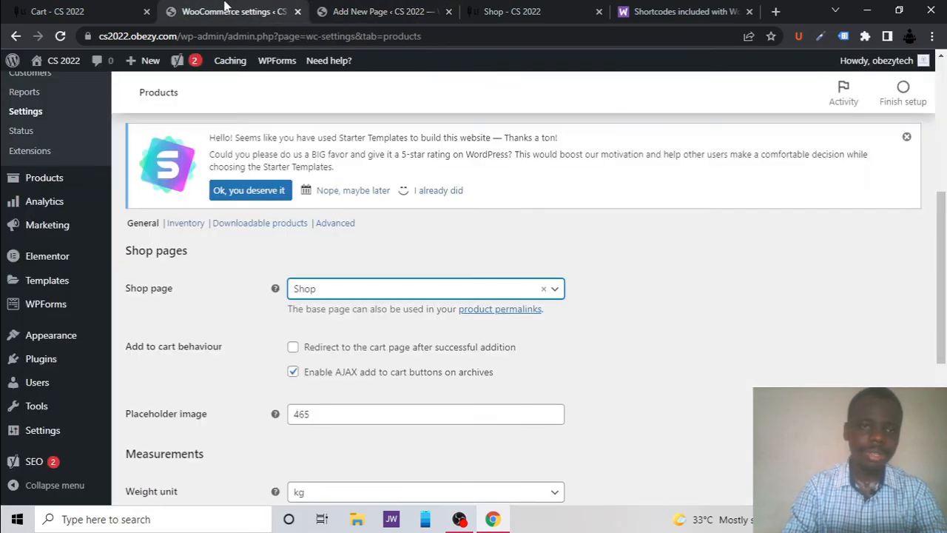
{"action": "scroll", "coordinate": [273, 307], "scroll_direction": "down", "scroll_amount": 4}
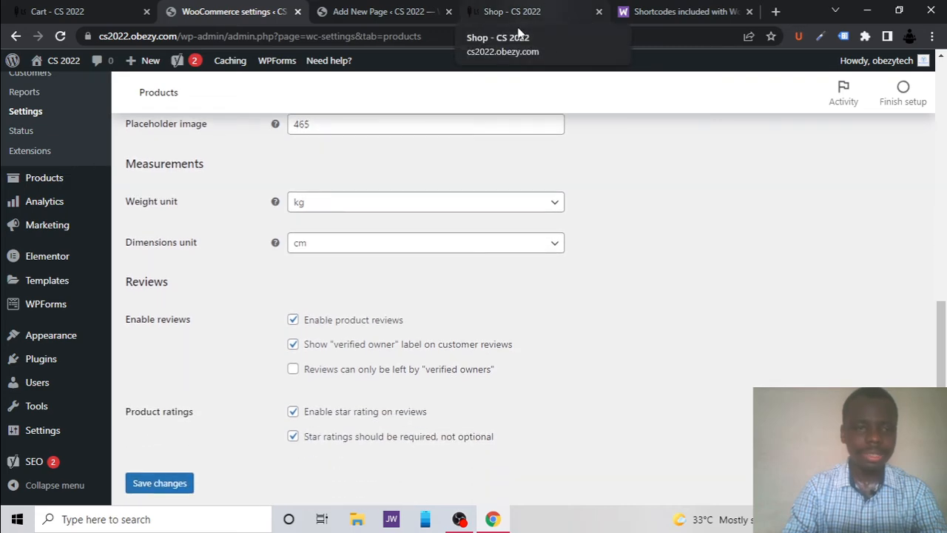
{"action": "scroll", "coordinate": [305, 260], "scroll_direction": "up", "scroll_amount": 5}
{"action": "scroll", "coordinate": [377, 296], "scroll_direction": "up", "scroll_amount": 3}
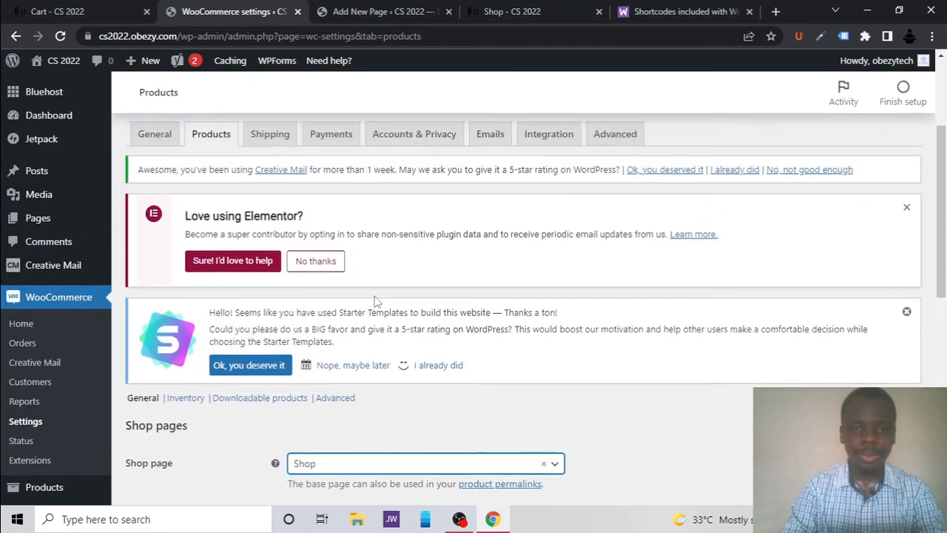
{"action": "scroll", "coordinate": [377, 296], "scroll_direction": "down", "scroll_amount": 2}
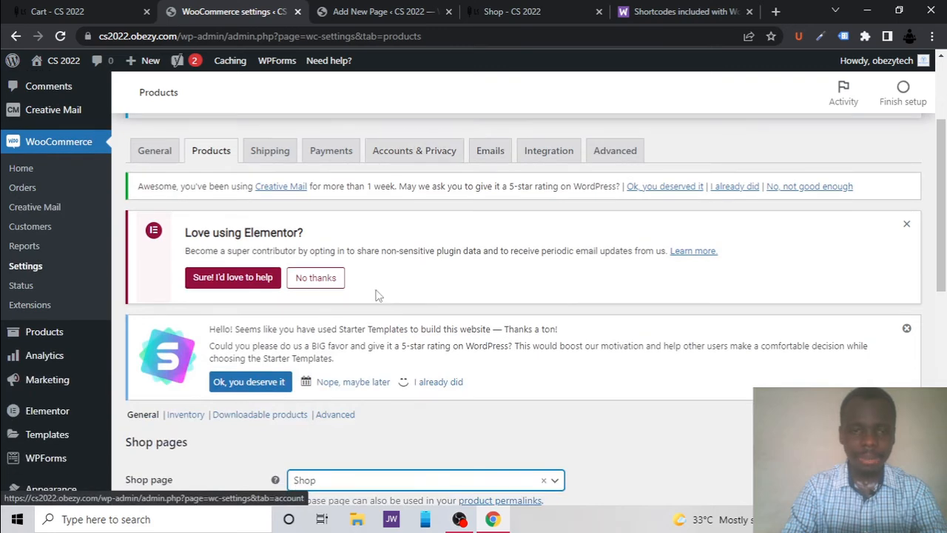
{"action": "scroll", "coordinate": [377, 295], "scroll_direction": "up", "scroll_amount": 2}
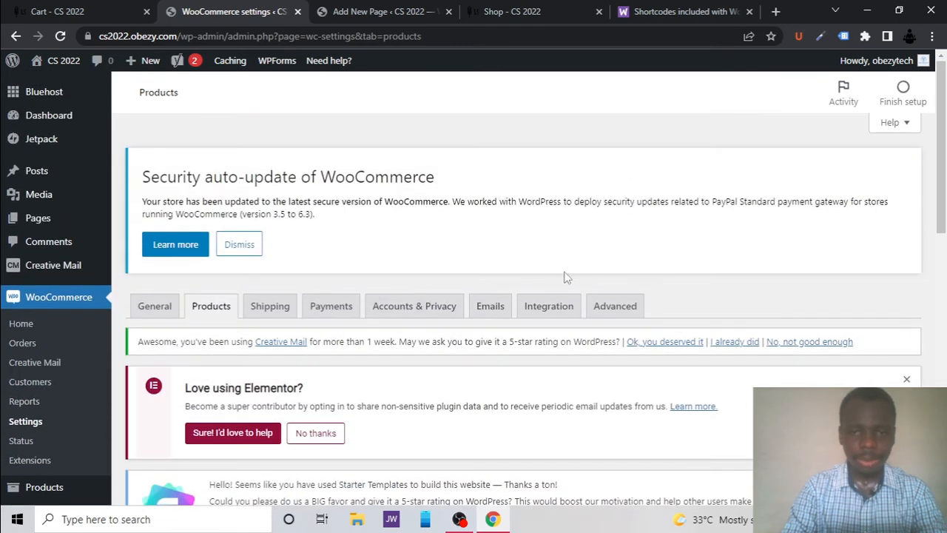
{"action": "left_click", "coordinate": [603, 310]}
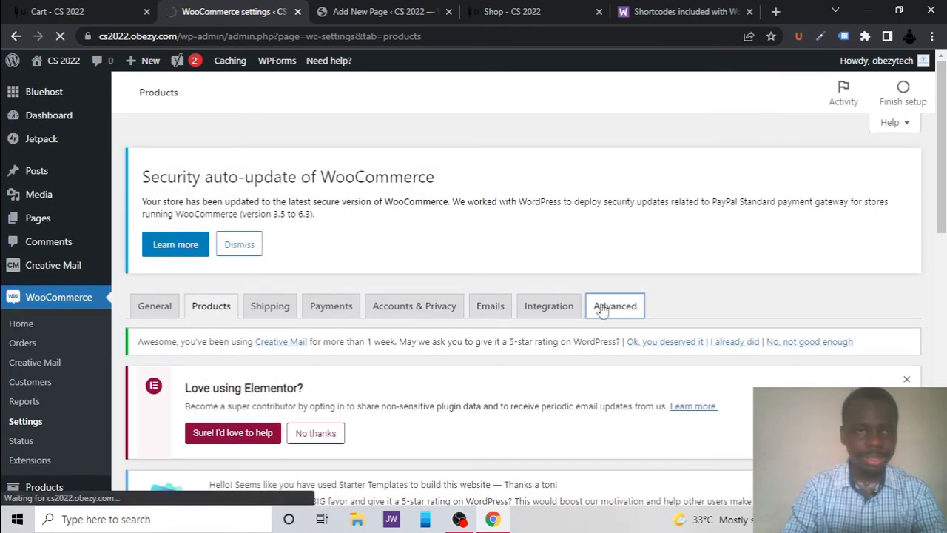
{"action": "left_click", "coordinate": [638, 11]}
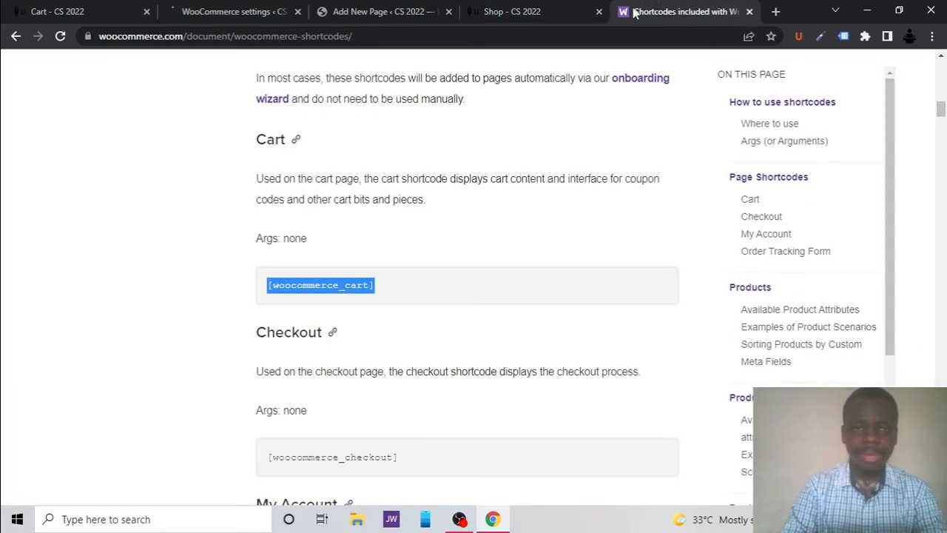
{"action": "left_click", "coordinate": [246, 6]}
Set the store's Cart page to "carting (ID: 478)" in the page setup and save the changes
{"action": "scroll", "coordinate": [344, 237], "scroll_direction": "down", "scroll_amount": 4}
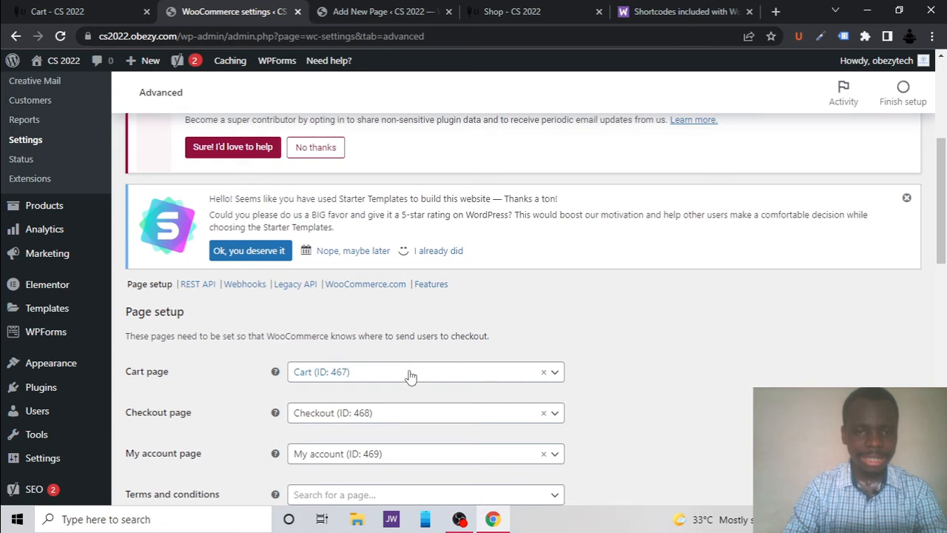
{"action": "left_click", "coordinate": [411, 376]}
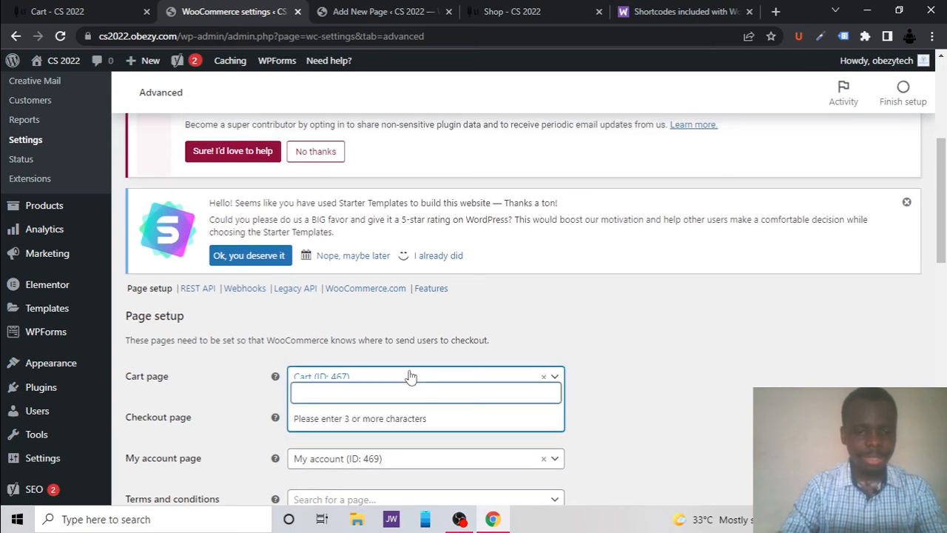
{"action": "type", "text": "car"}
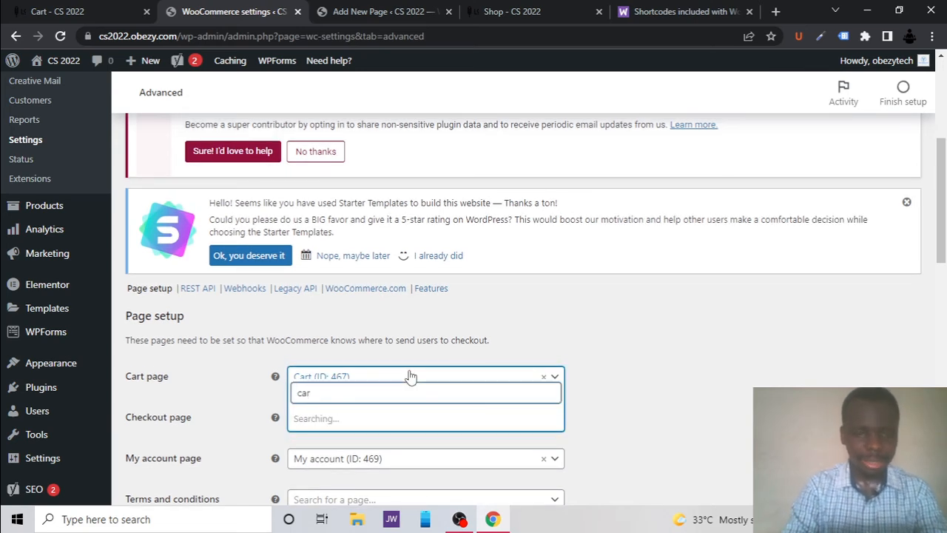
{"action": "scroll", "coordinate": [375, 429], "scroll_direction": "down", "scroll_amount": 1}
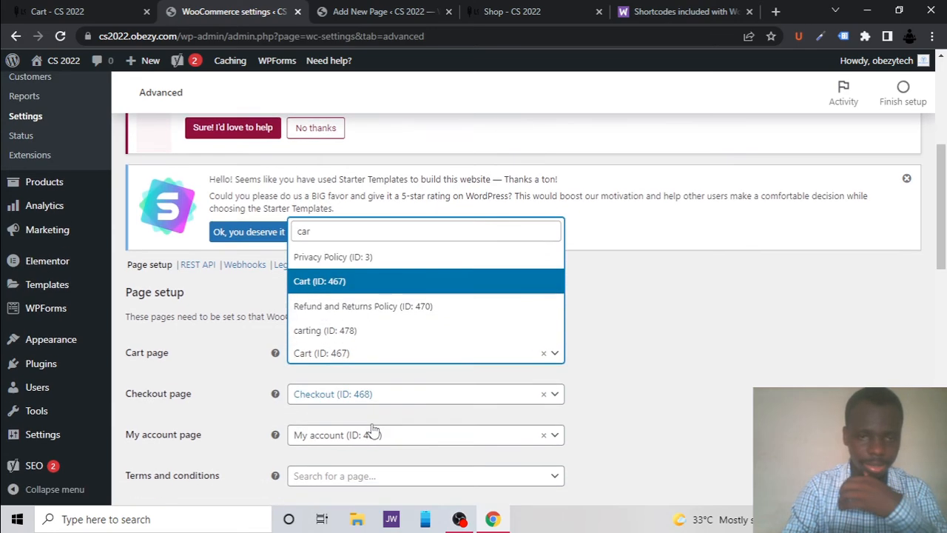
{"action": "left_click", "coordinate": [355, 332]}
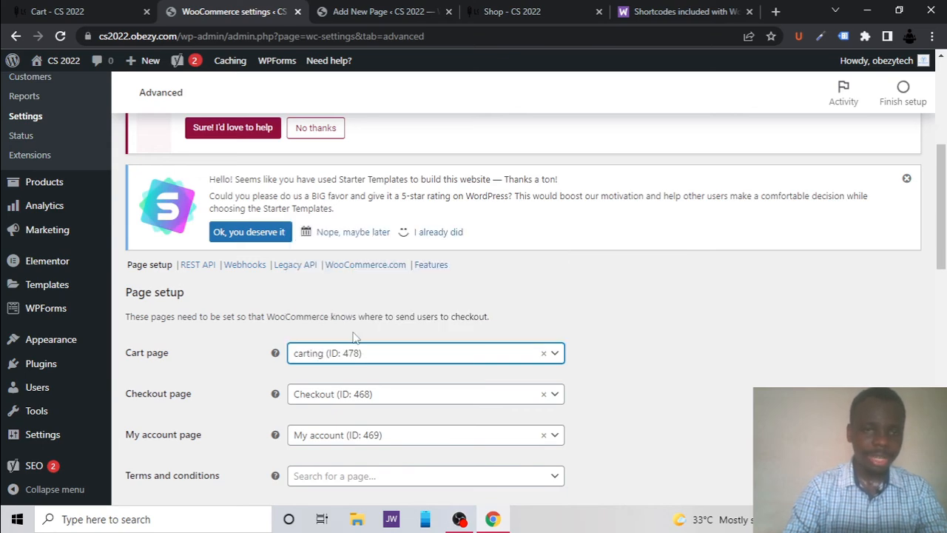
{"action": "scroll", "coordinate": [354, 336], "scroll_direction": "down", "scroll_amount": 3}
{"action": "scroll", "coordinate": [354, 337], "scroll_direction": "up", "scroll_amount": 5}
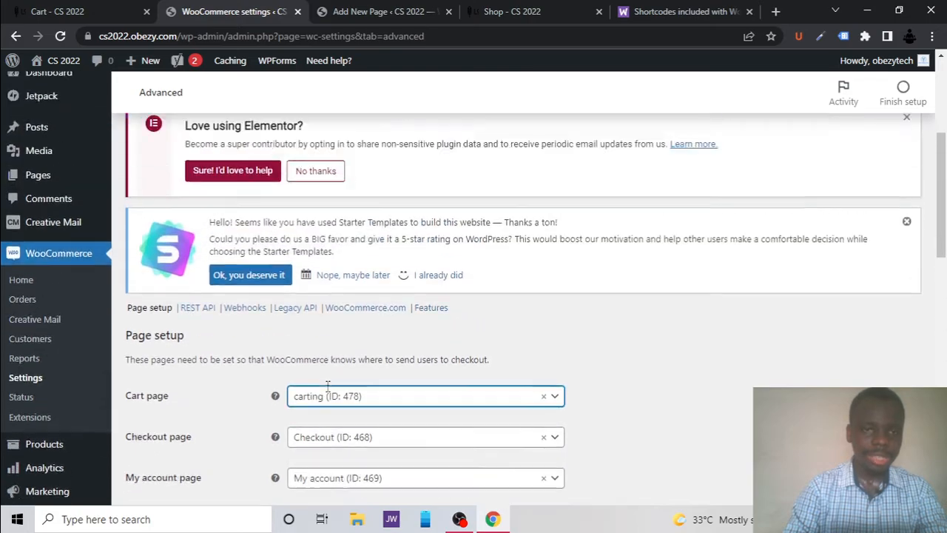
{"action": "scroll", "coordinate": [505, 246], "scroll_direction": "up", "scroll_amount": 3}
{"action": "scroll", "coordinate": [670, 263], "scroll_direction": "down", "scroll_amount": 15}
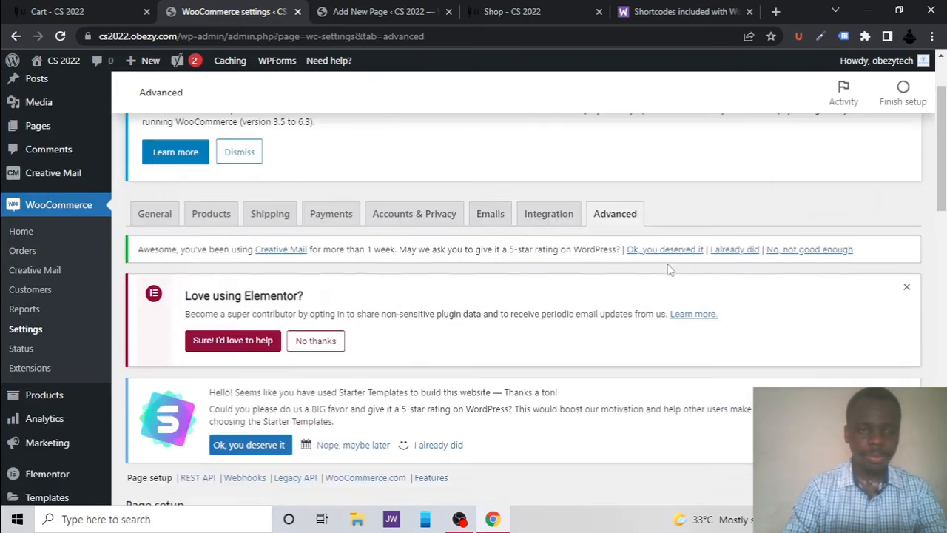
{"action": "scroll", "coordinate": [675, 255], "scroll_direction": "down", "scroll_amount": 2}
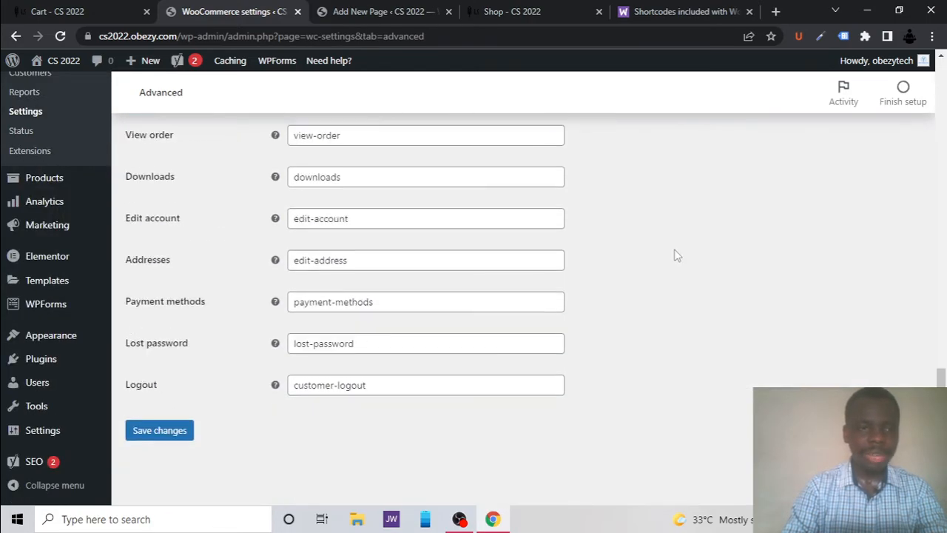
{"action": "left_click", "coordinate": [176, 432]}
Enable Cash on delivery in the WooCommerce payment methods and save the changes
{"action": "scroll", "coordinate": [380, 217], "scroll_direction": "up", "scroll_amount": 10}
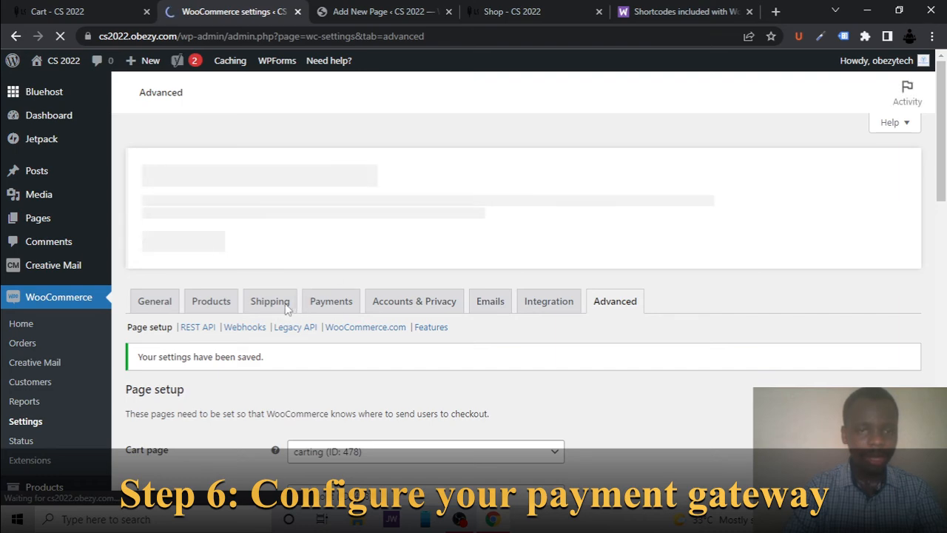
{"action": "left_click", "coordinate": [327, 307]}
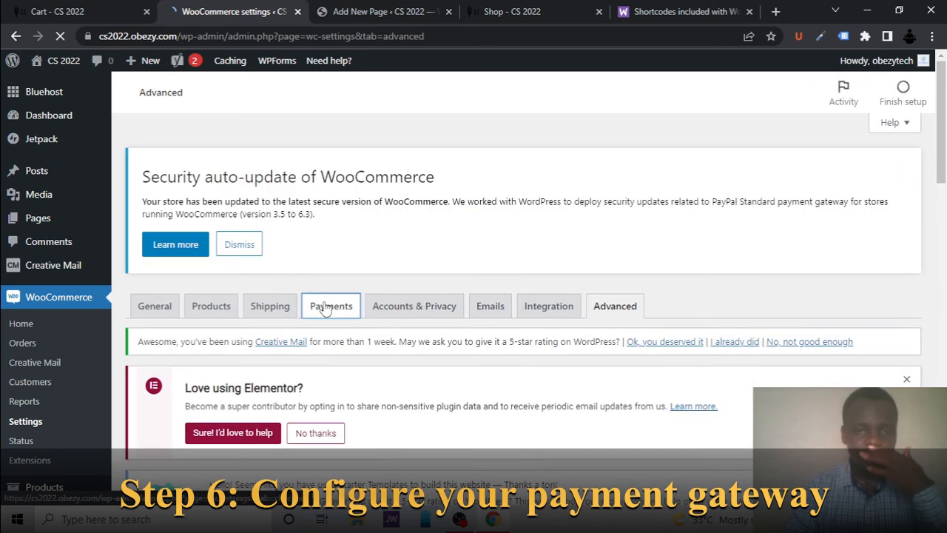
{"action": "scroll", "coordinate": [327, 308], "scroll_direction": "down", "scroll_amount": 3}
{"action": "scroll", "coordinate": [327, 307], "scroll_direction": "down", "scroll_amount": 2}
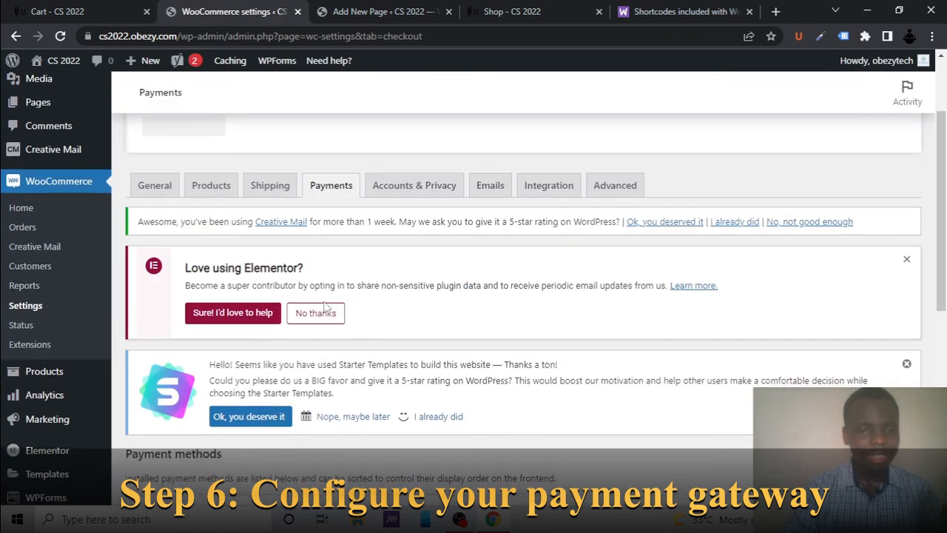
{"action": "scroll", "coordinate": [327, 307], "scroll_direction": "down", "scroll_amount": 2}
{"action": "scroll", "coordinate": [326, 307], "scroll_direction": "down", "scroll_amount": 2}
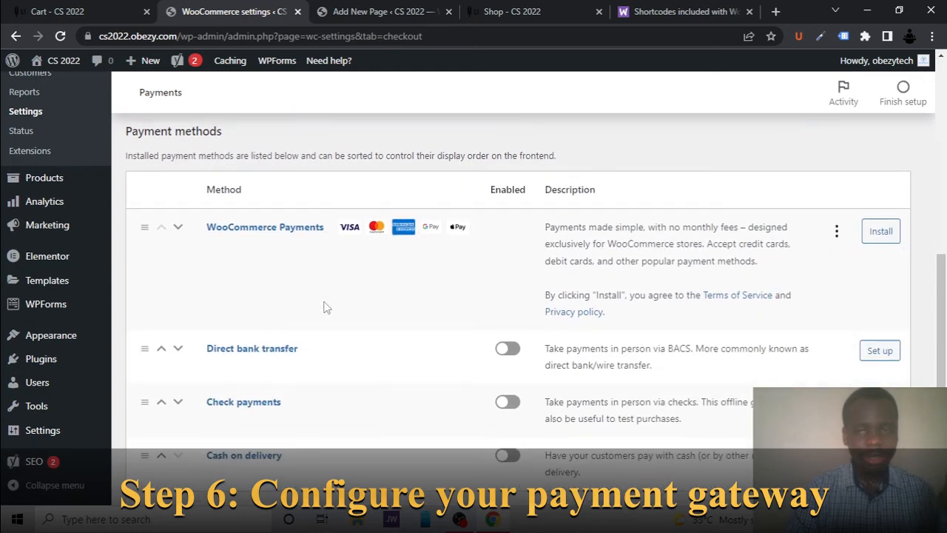
{"action": "scroll", "coordinate": [327, 307], "scroll_direction": "up", "scroll_amount": 4}
{"action": "scroll", "coordinate": [285, 210], "scroll_direction": "up", "scroll_amount": 2}
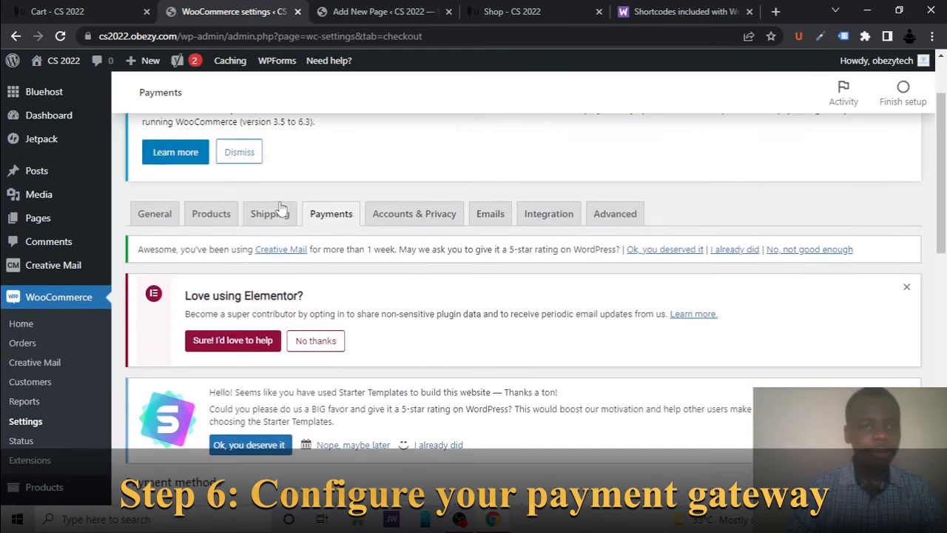
{"action": "scroll", "coordinate": [323, 271], "scroll_direction": "down", "scroll_amount": 5}
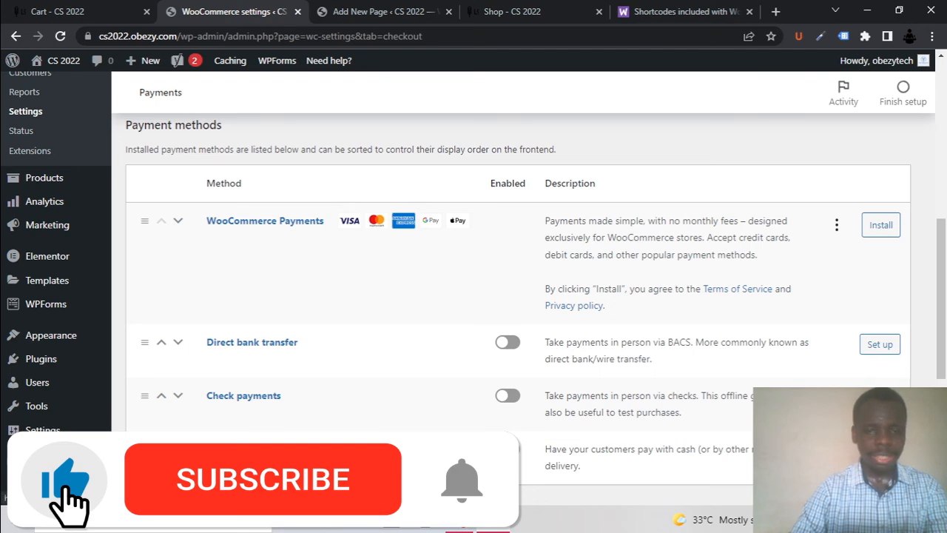
{"action": "scroll", "coordinate": [518, 296], "scroll_direction": "down", "scroll_amount": 1}
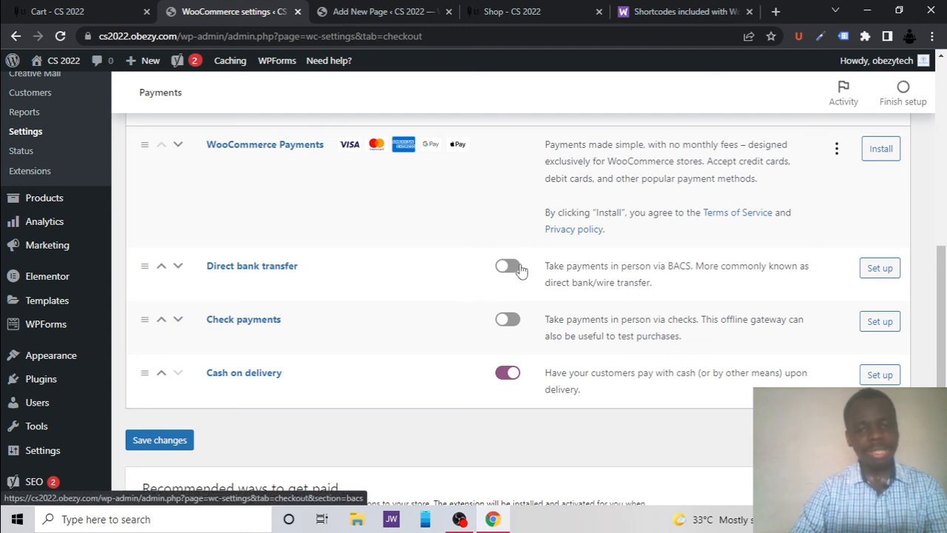
{"action": "left_click", "coordinate": [172, 448]}
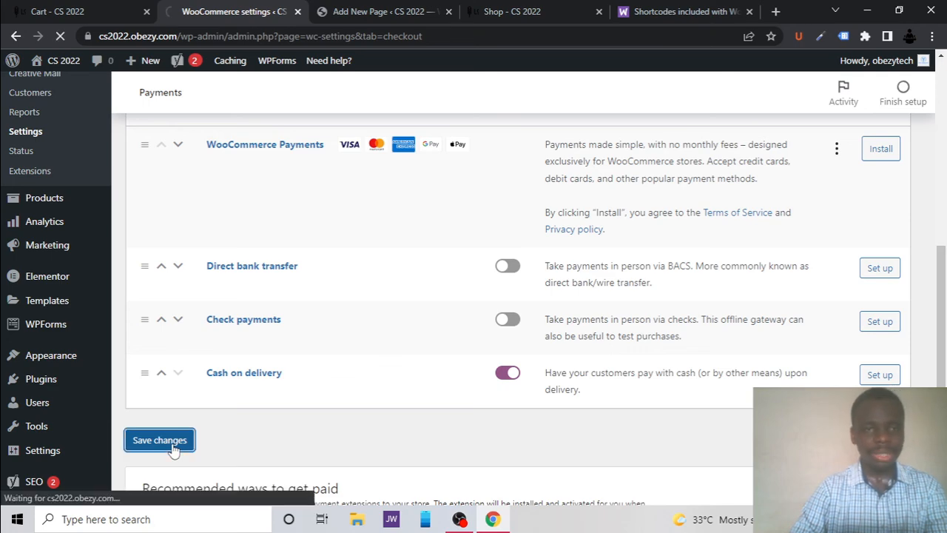
Add the Bugatti to the cart from the Shop page and view the cart
{"action": "left_click", "coordinate": [518, 10]}
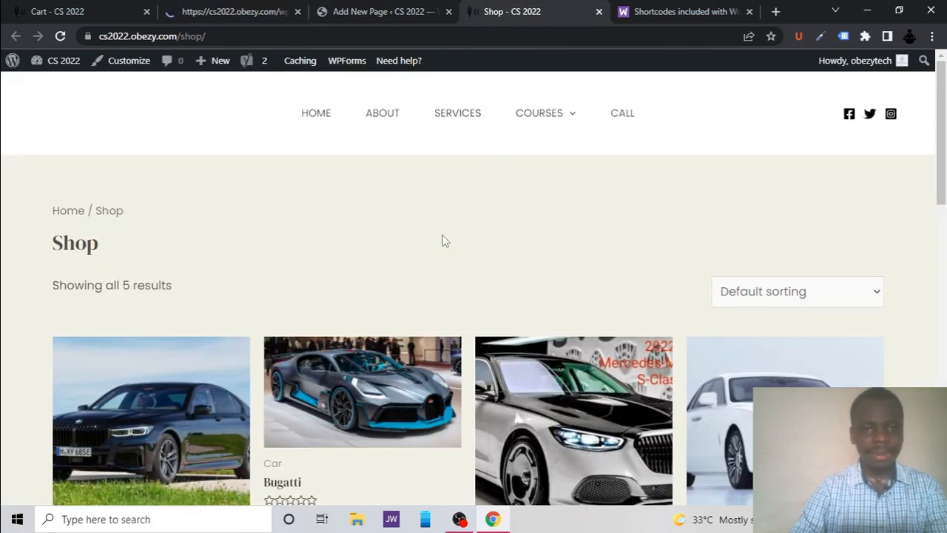
{"action": "scroll", "coordinate": [328, 374], "scroll_direction": "down", "scroll_amount": 4}
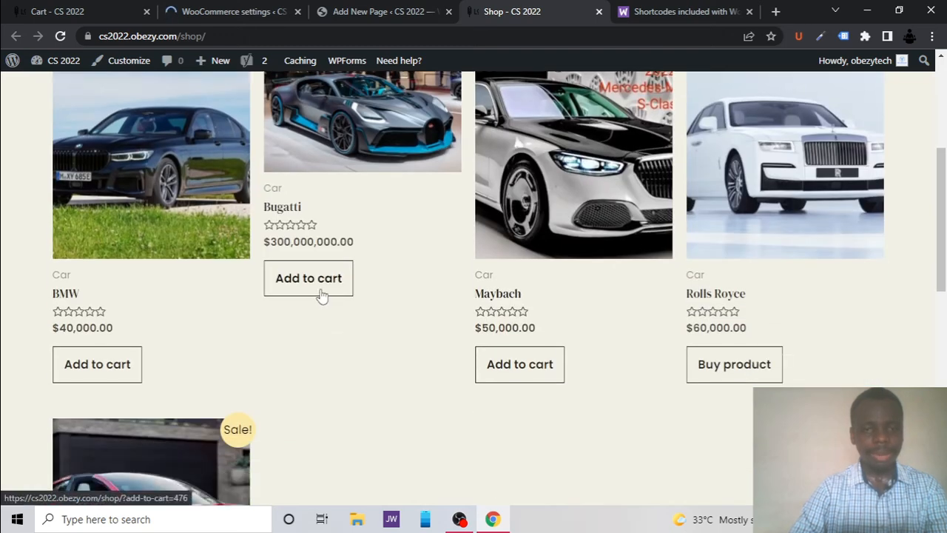
{"action": "left_click", "coordinate": [322, 294]}
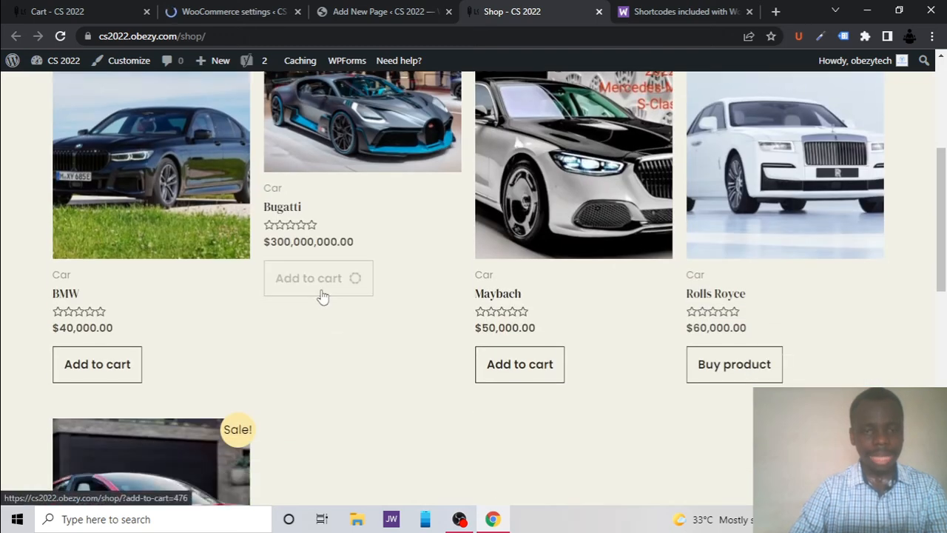
{"action": "left_click", "coordinate": [409, 287]}
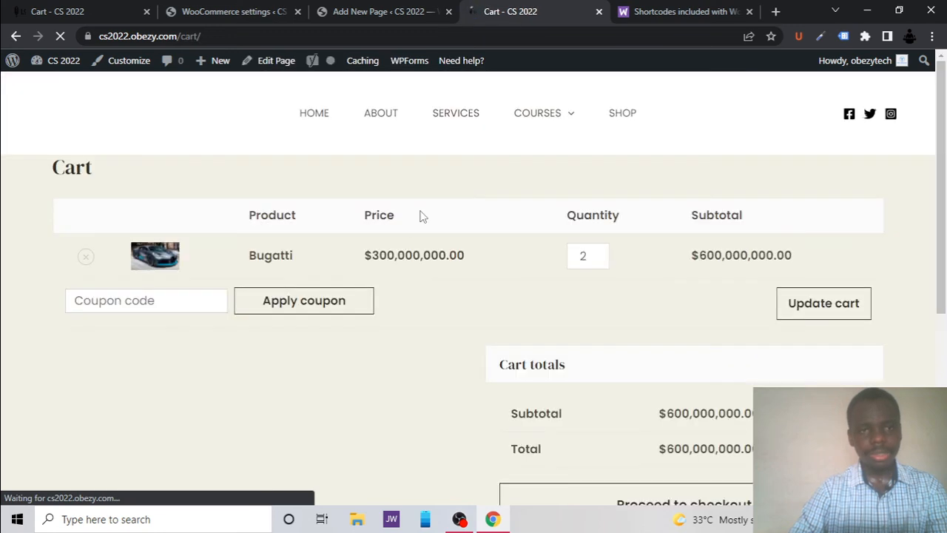
Review the Bugatti line and the totals on the Cart page, and proceed to checkout
{"action": "scroll", "coordinate": [322, 327], "scroll_direction": "down", "scroll_amount": 5}
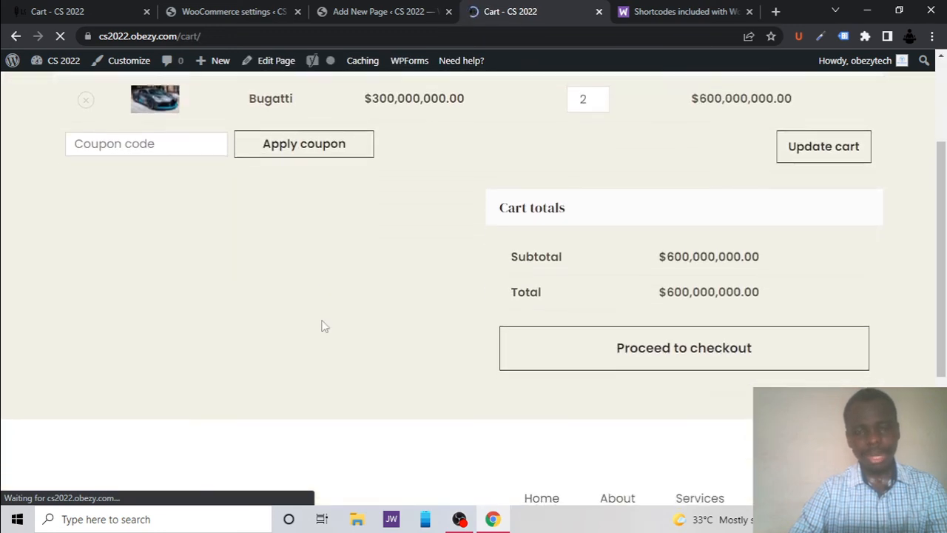
{"action": "scroll", "coordinate": [457, 289], "scroll_direction": "up", "scroll_amount": 1}
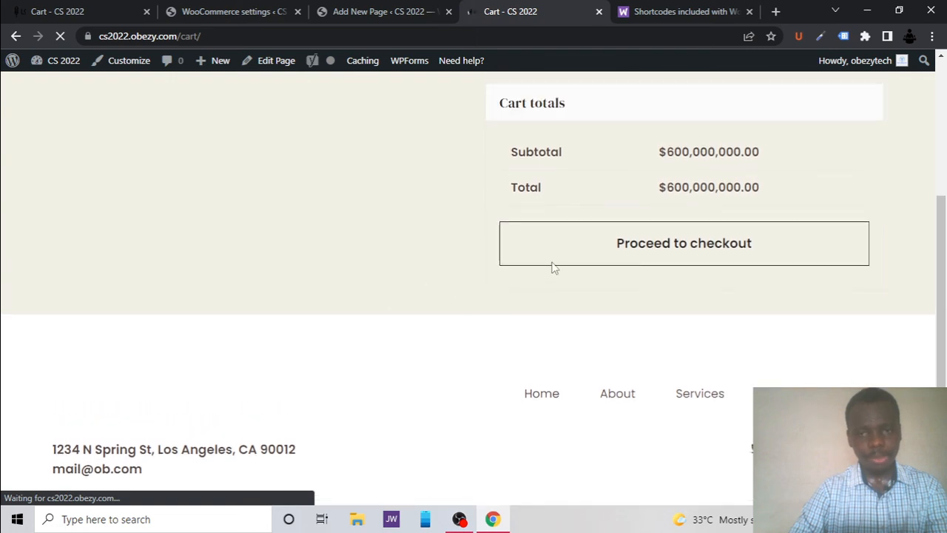
{"action": "scroll", "coordinate": [557, 268], "scroll_direction": "up", "scroll_amount": 3}
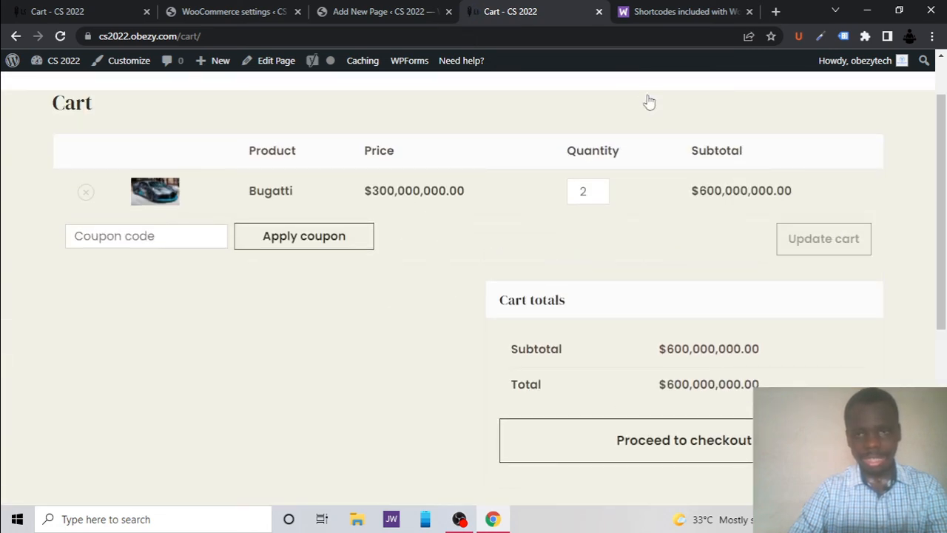
{"action": "scroll", "coordinate": [545, 240], "scroll_direction": "down", "scroll_amount": 2}
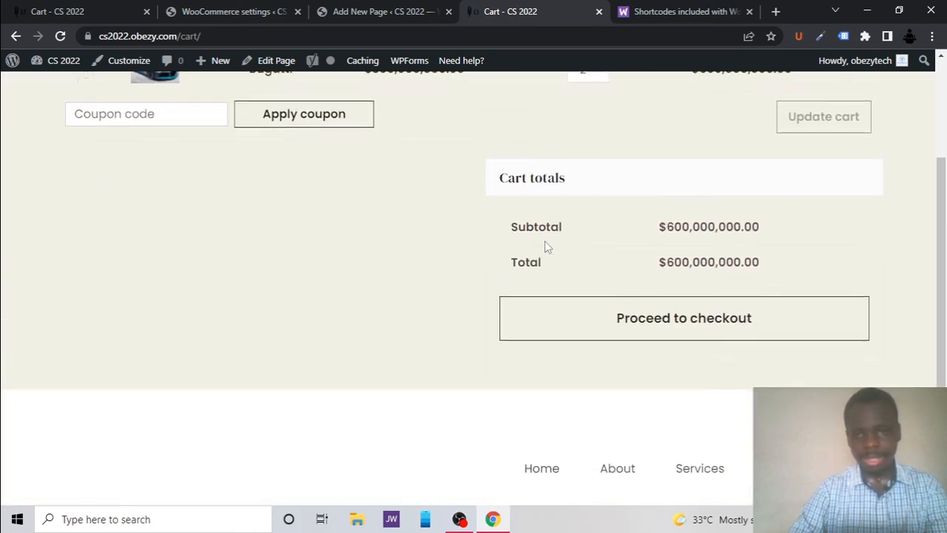
{"action": "left_click", "coordinate": [554, 313]}
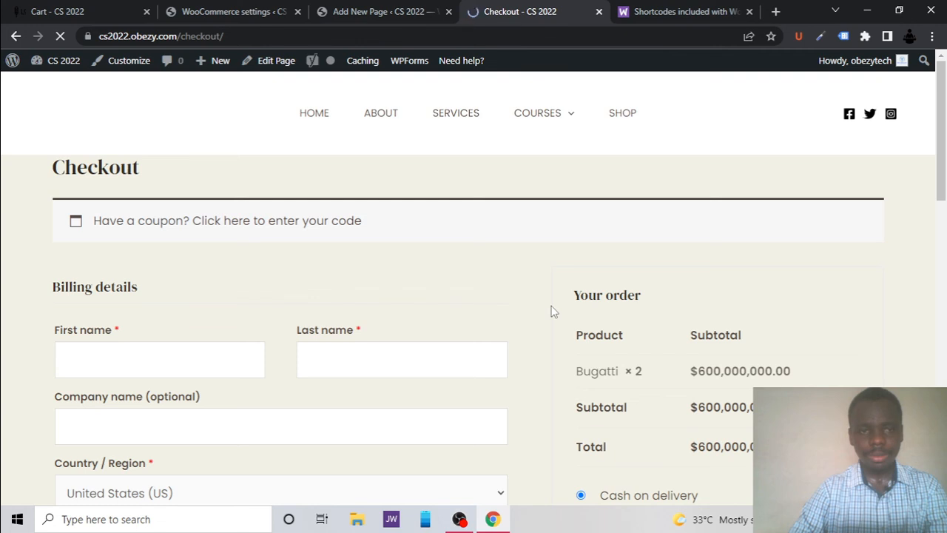
Examine the Checkout page's billing fields, order summary, Cash on delivery payment option and additional information section
{"action": "scroll", "coordinate": [551, 311], "scroll_direction": "down", "scroll_amount": 2}
{"action": "scroll", "coordinate": [377, 385], "scroll_direction": "down", "scroll_amount": 2}
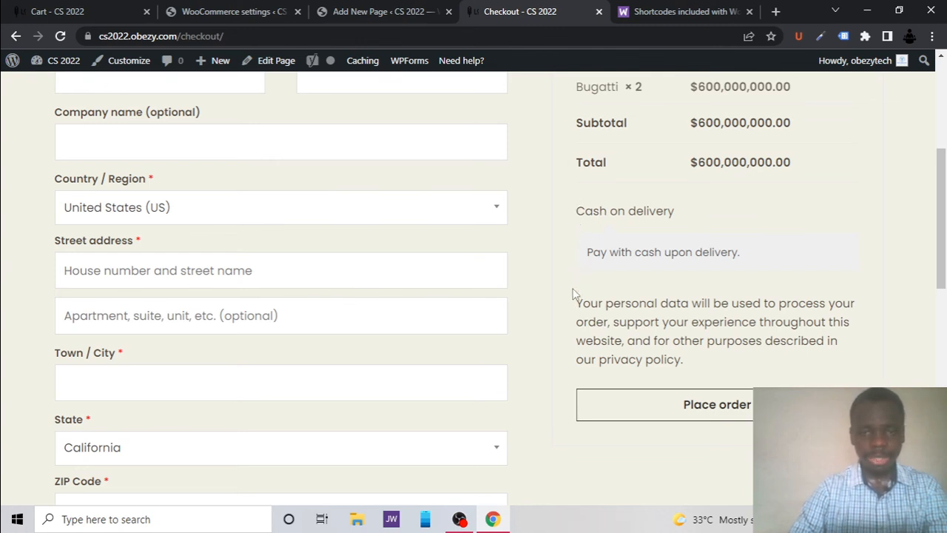
{"action": "scroll", "coordinate": [561, 466], "scroll_direction": "down", "scroll_amount": 8}
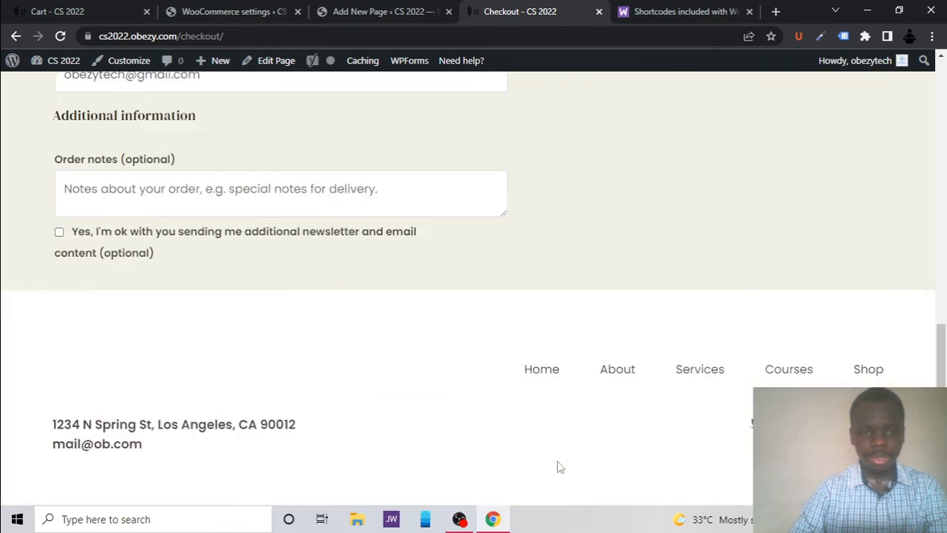
{"action": "scroll", "coordinate": [560, 466], "scroll_direction": "up", "scroll_amount": 2}
{"action": "scroll", "coordinate": [560, 466], "scroll_direction": "up", "scroll_amount": 5}
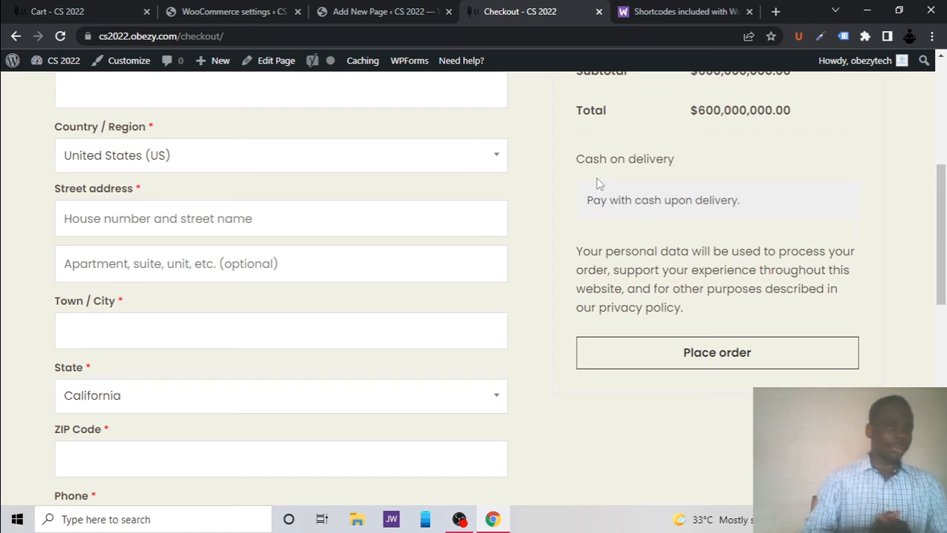
{"action": "left_click", "coordinate": [258, 7]}
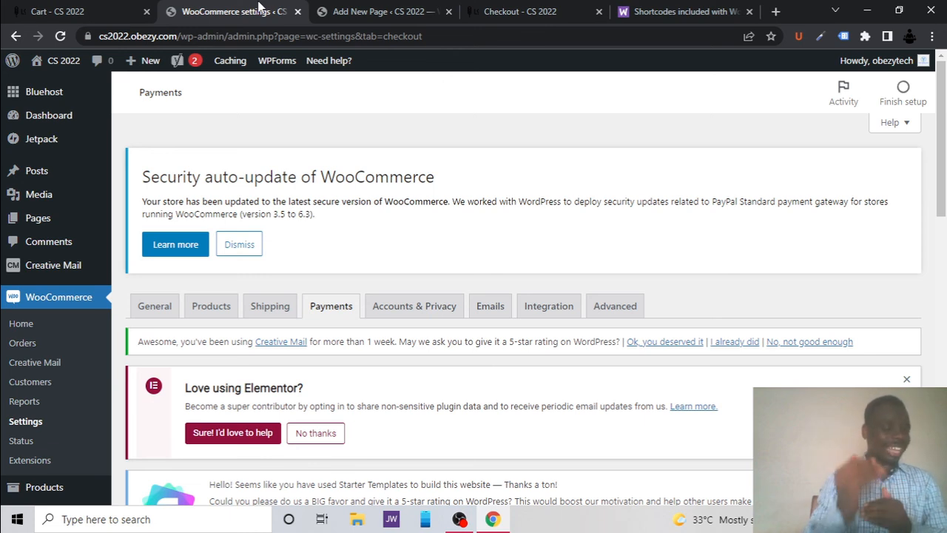
{"action": "left_click", "coordinate": [461, 520]}
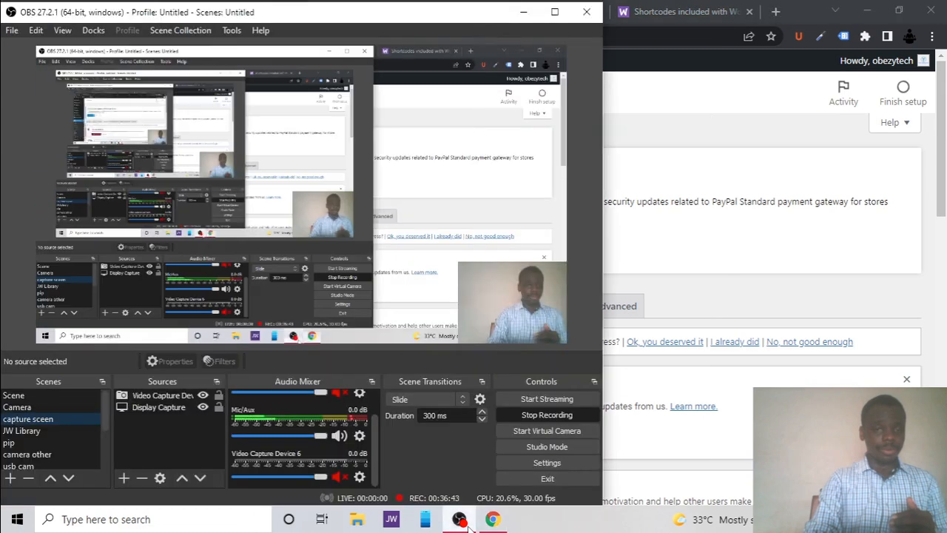